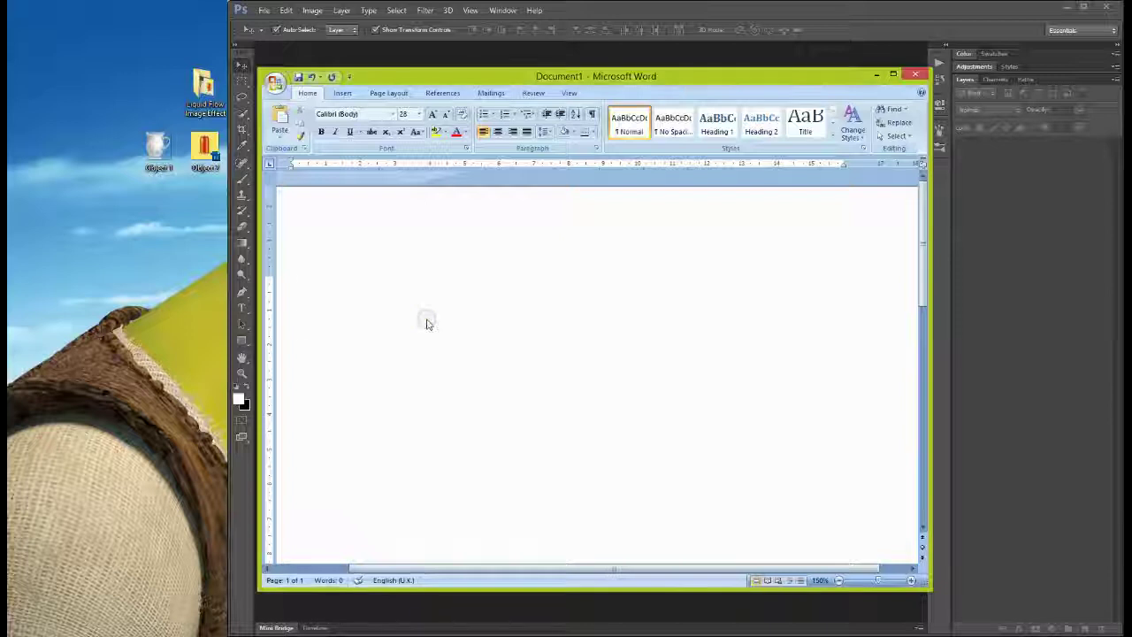
- Replace the Word greeting about the Liquid Flow action with a note that the tutorial is for the Extended Version
{"action": "type", "text": "Greetings, I will show you"}
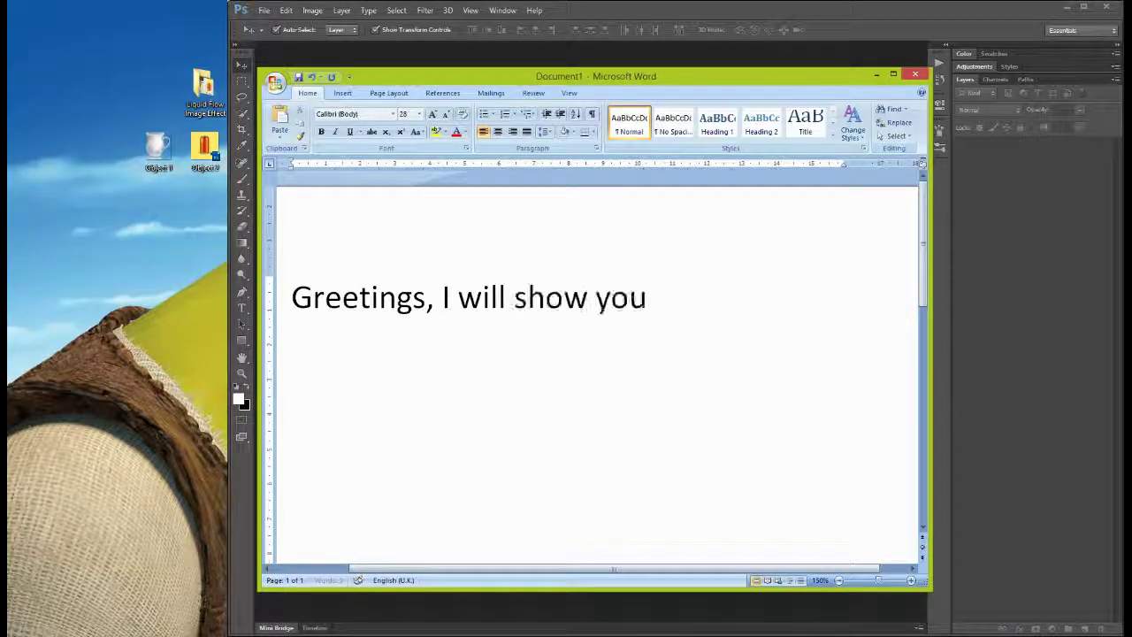
{"action": "type", "text": " how to use this Adobe Photoshop Actio"}
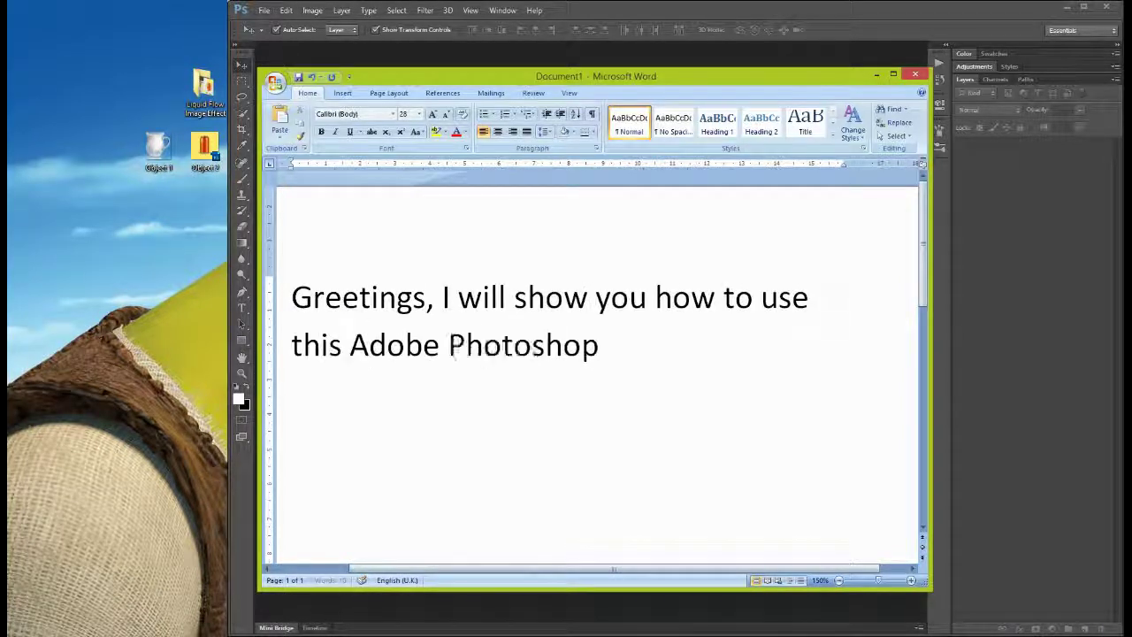
{"action": "type", "text": "n known as "}
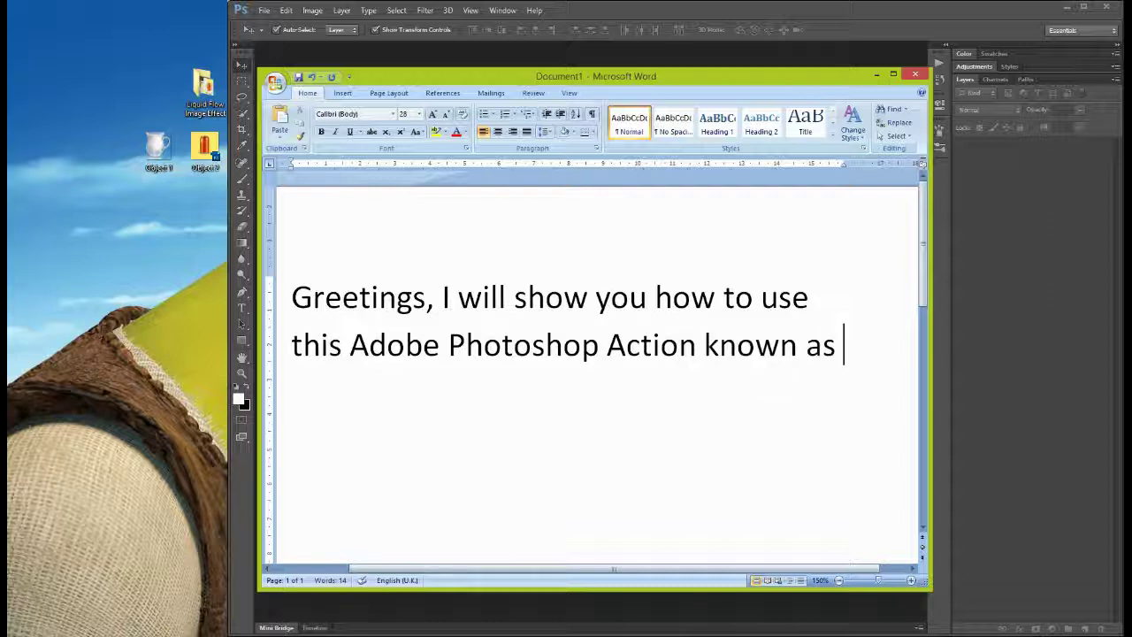
{"action": "type", "text": "\"Liquid Flow Image Effect."}
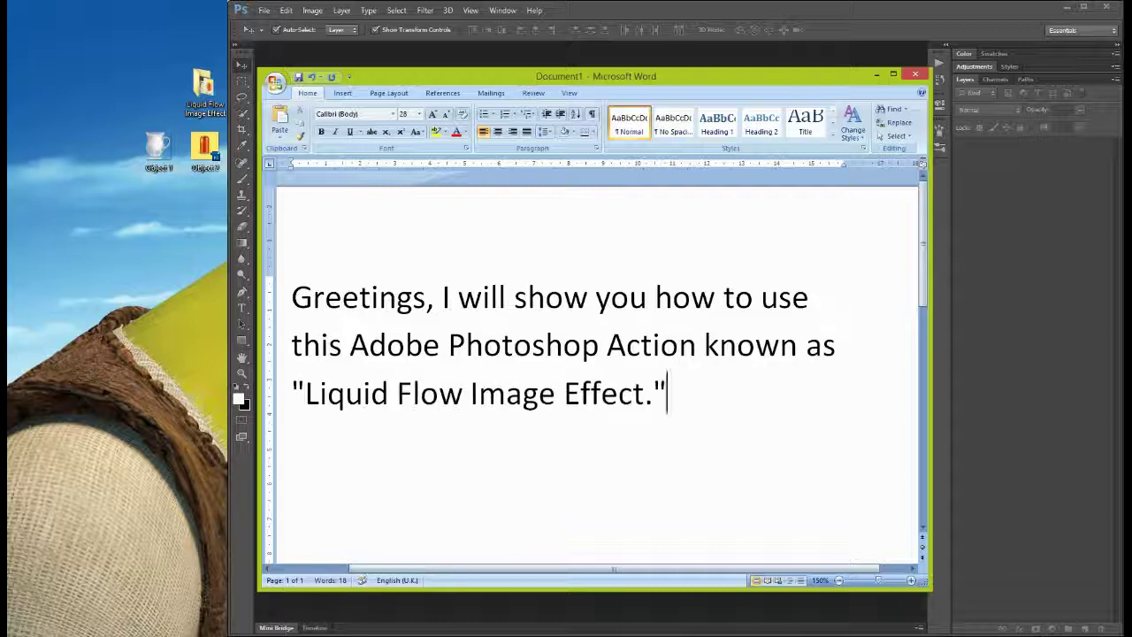
{"action": "key", "text": "ctrl+a"}
{"action": "key", "text": "Delete"}
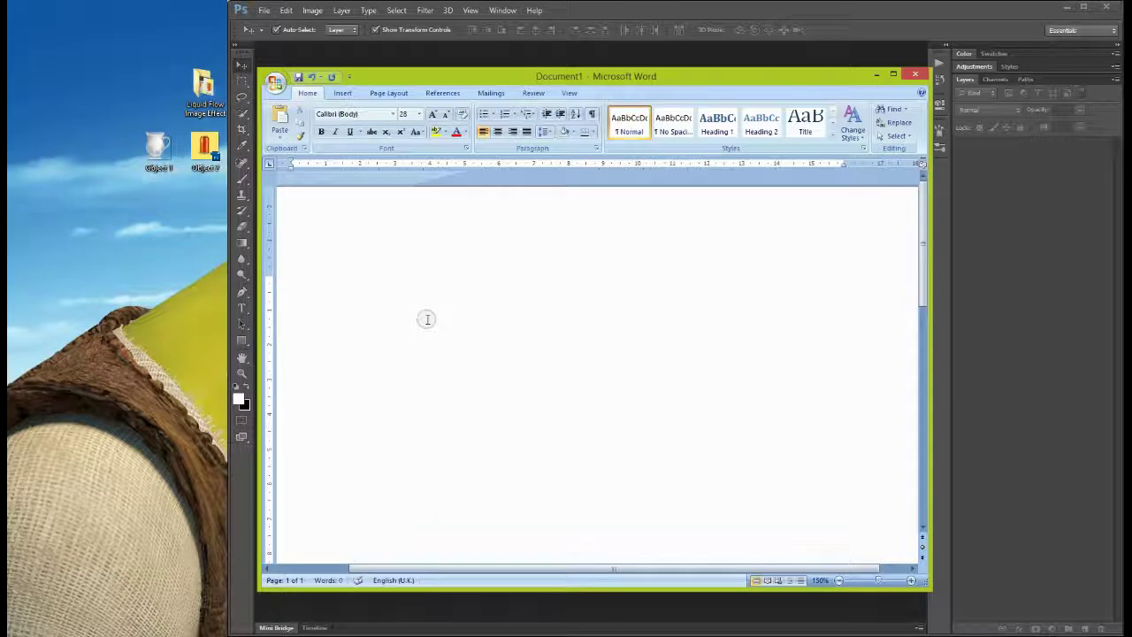
{"action": "type", "text": "tutorial is for the Extended Version."}
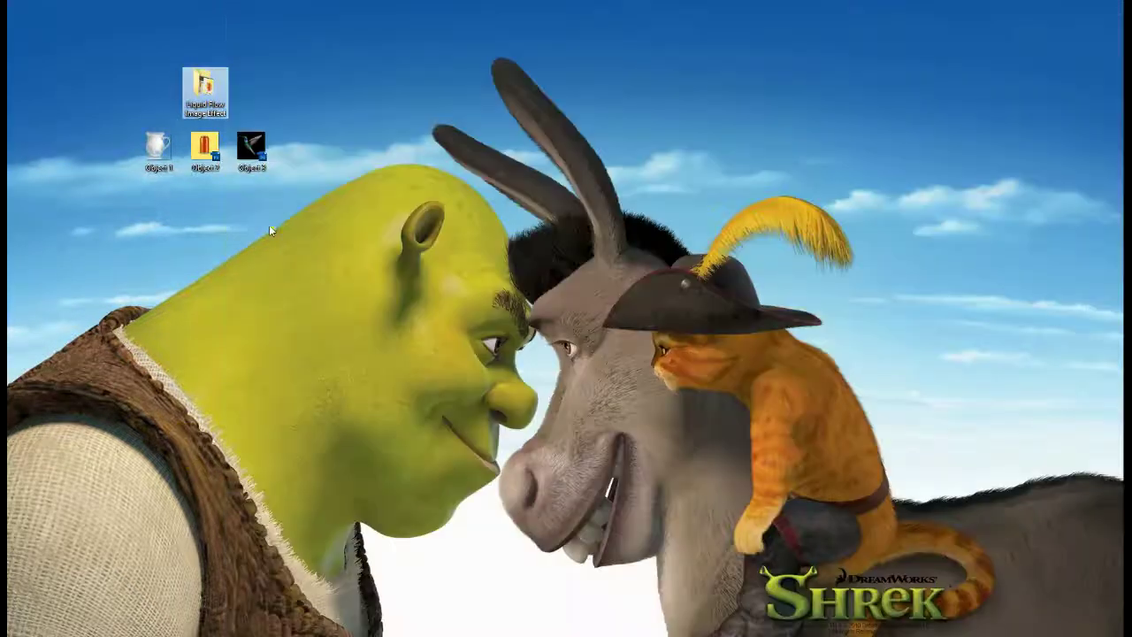
- Open the Extended folder and replace the Word note with text about the CS5 and CS6 panels
{"action": "double_click", "coordinate": [256, 329]}
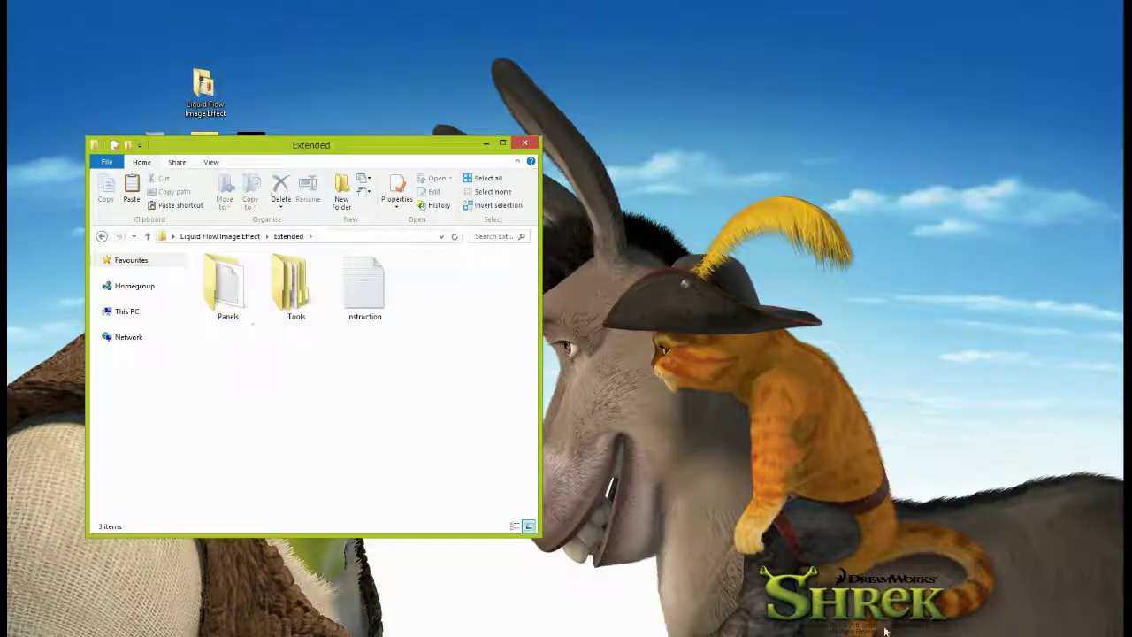
{"action": "key", "text": "ctrl+a"}
{"action": "key", "text": "BackSpace"}
{"action": "type", "text": "CS5"}
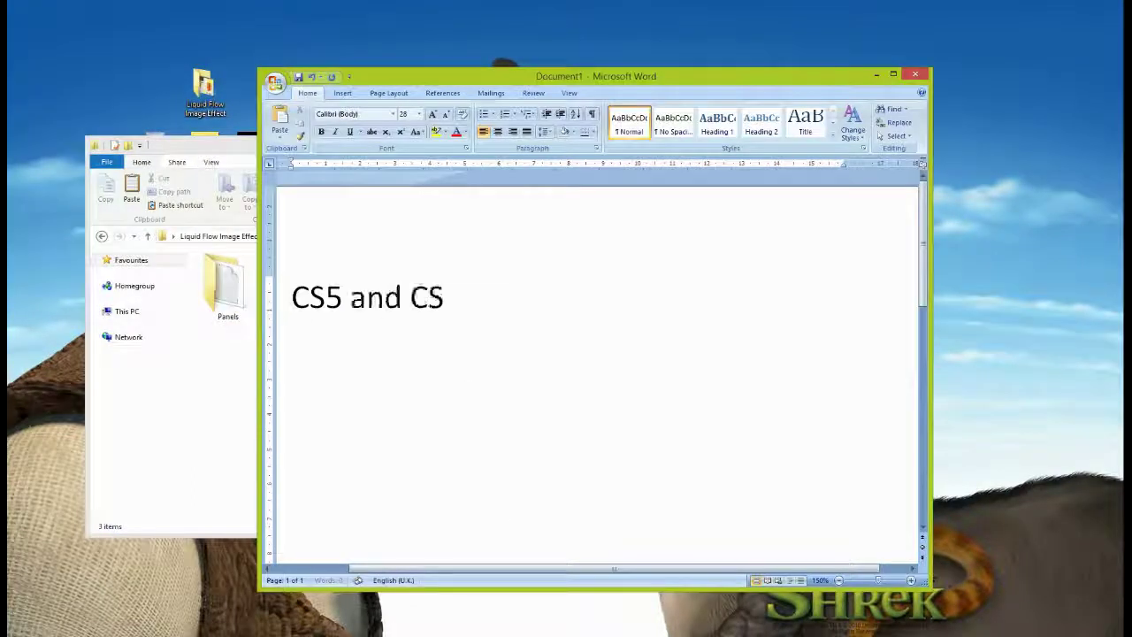
{"action": "type", "text": "s can use the P"}
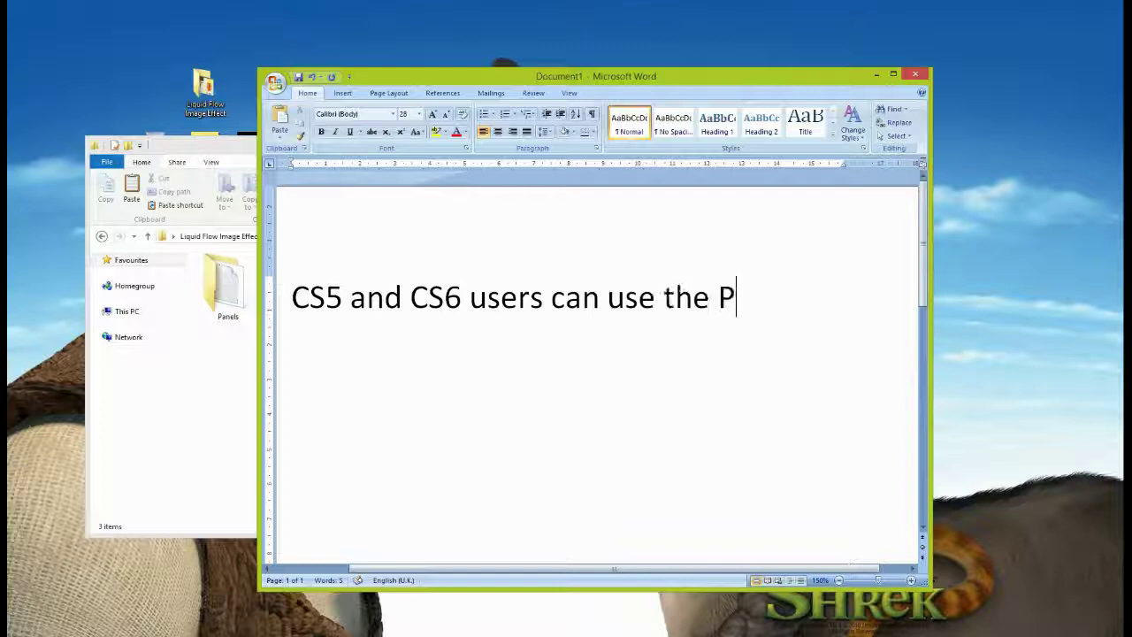
{"action": "type", "text": "anel whi"}
{"action": "type", "text": "CS3"}
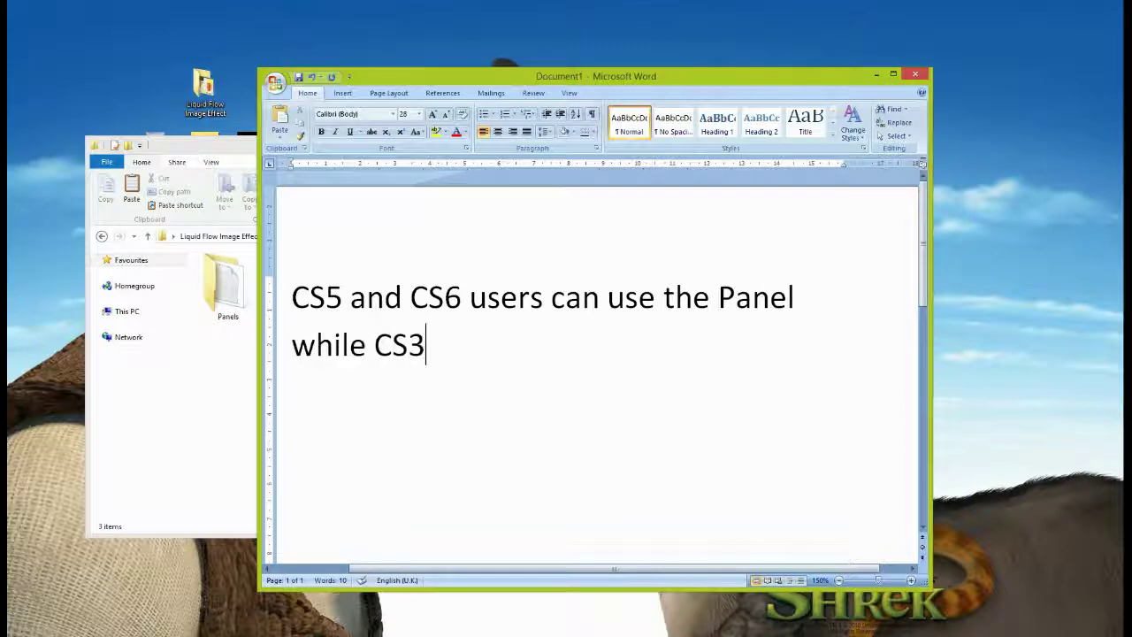
{"action": "type", "text": "+ Higher can use jus"}
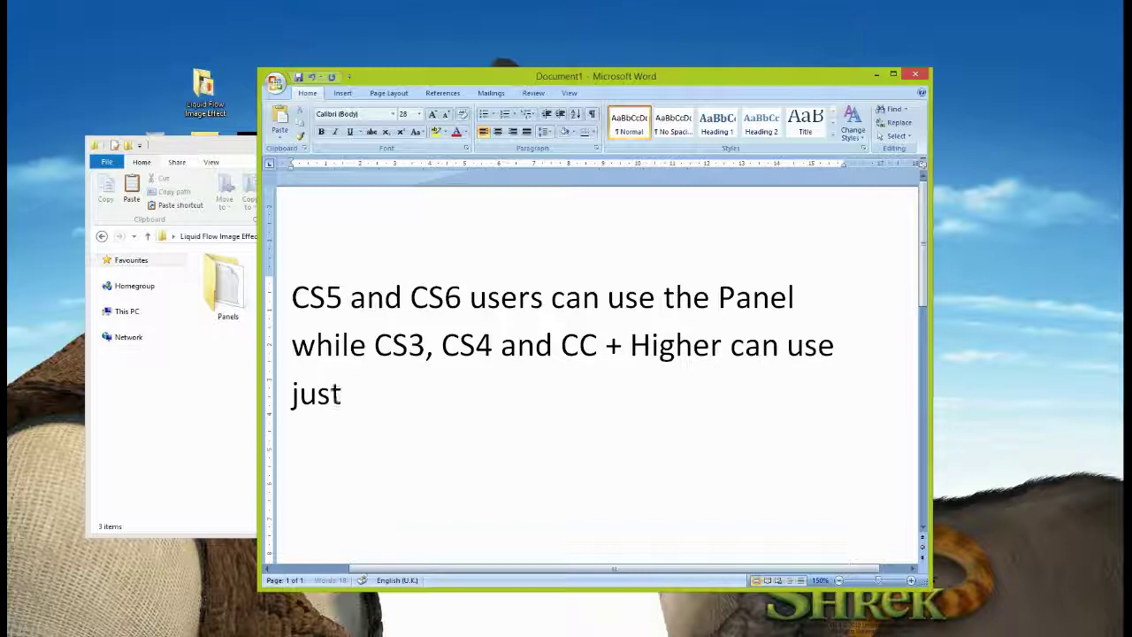
{"action": "type", "text": " the standalone presets."}
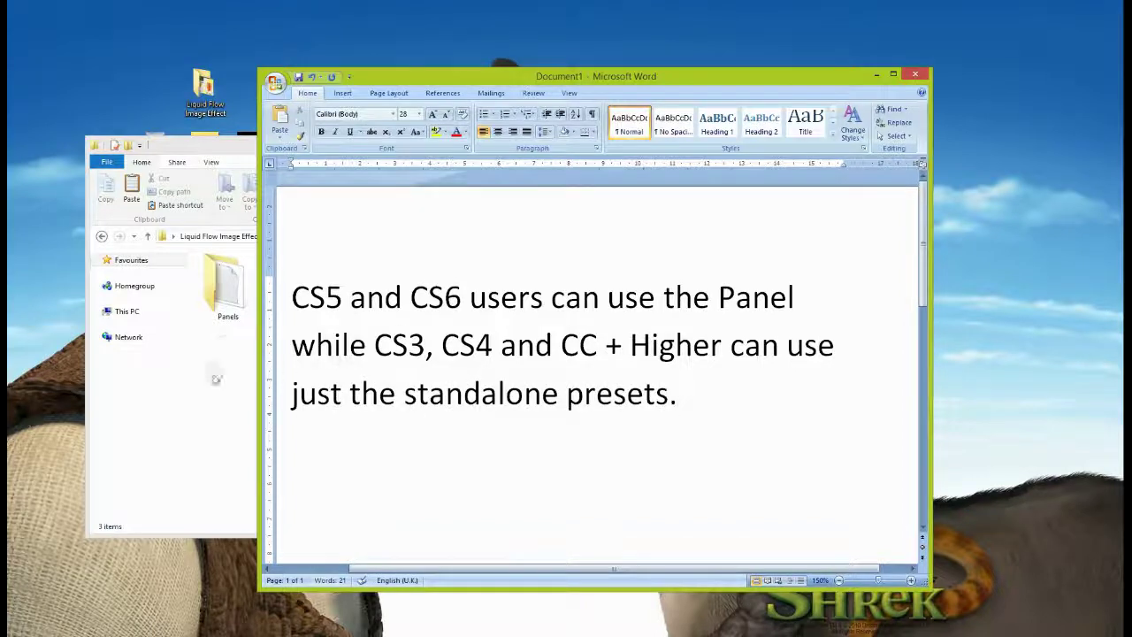
- Replace the Word note with 'Instruction on how to install the panel is included'
{"action": "left_click", "coordinate": [216, 379]}
{"action": "left_click", "coordinate": [631, 475]}
{"action": "key", "text": "ctrl+a"}
{"action": "type", "text": "Instruct"}
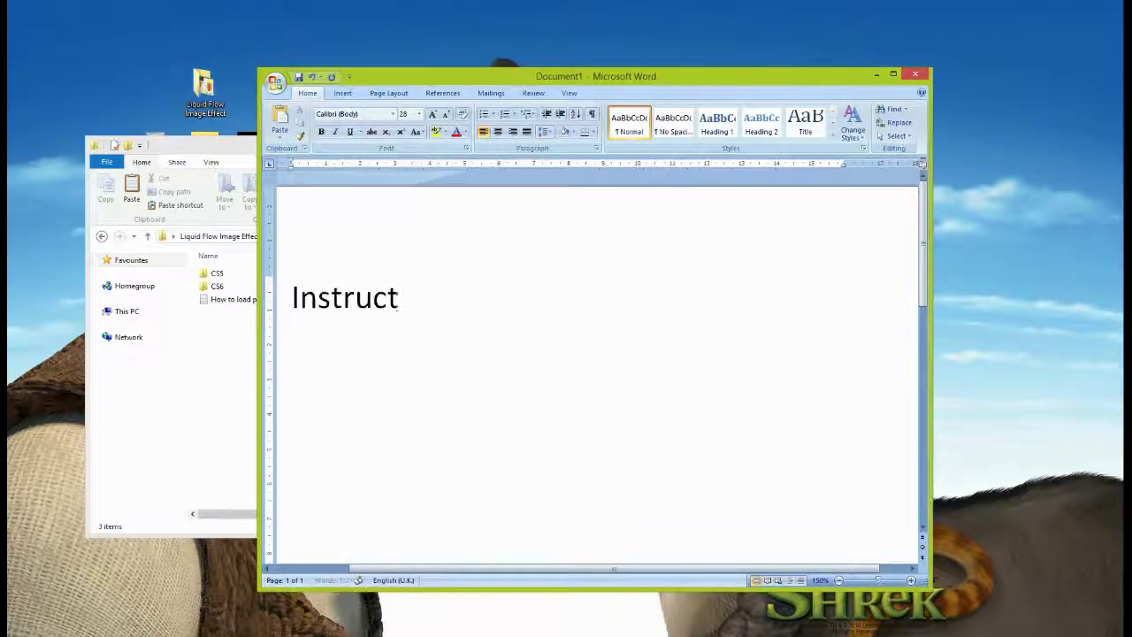
{"action": "type", "text": "ion on how to install the panel is"}
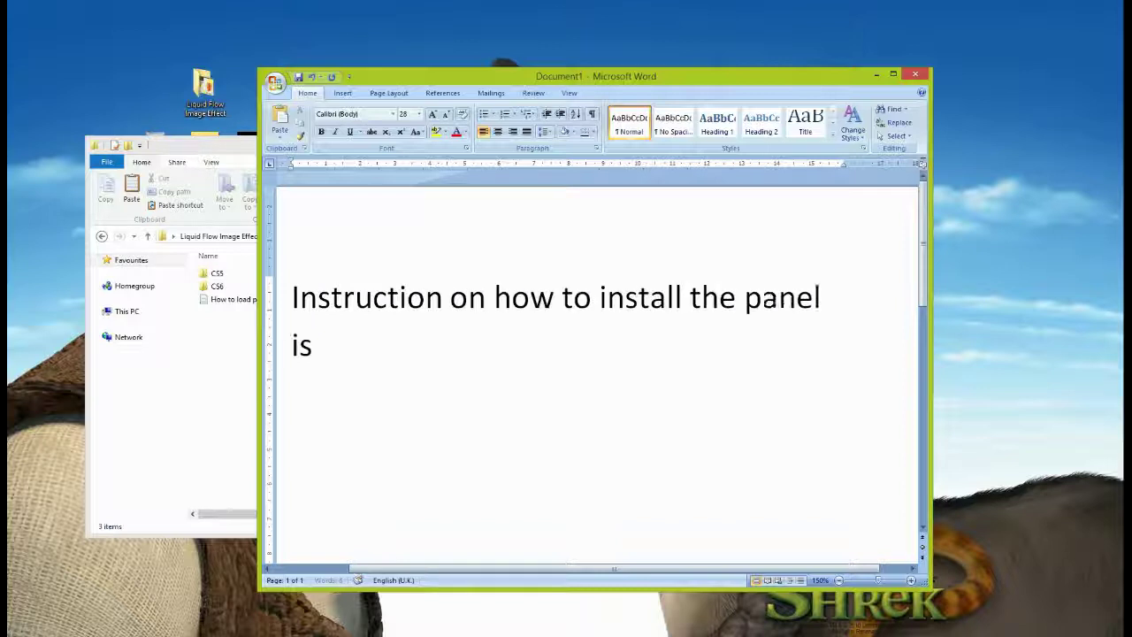
{"action": "type", "text": "  included"}
- Read the How to load panel file and write 'Go to the Tools folder and load included presets'
{"action": "double_click", "coordinate": [233, 299]}
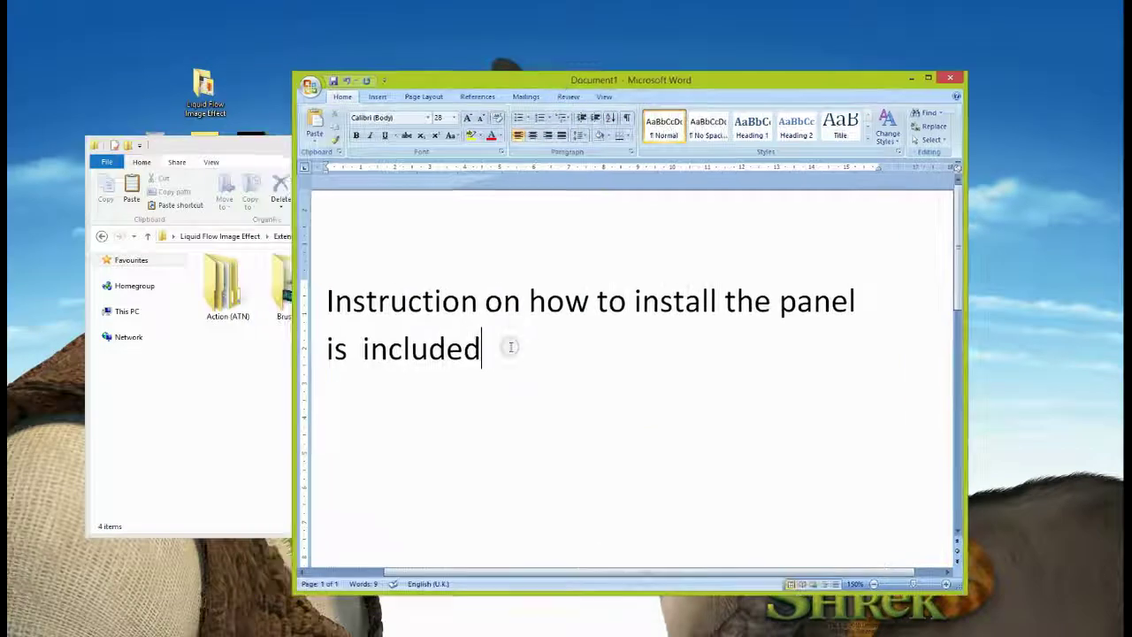
{"action": "key", "text": "ctrl+a"}
{"action": "type", "text": "Go to the Tools folder and"}
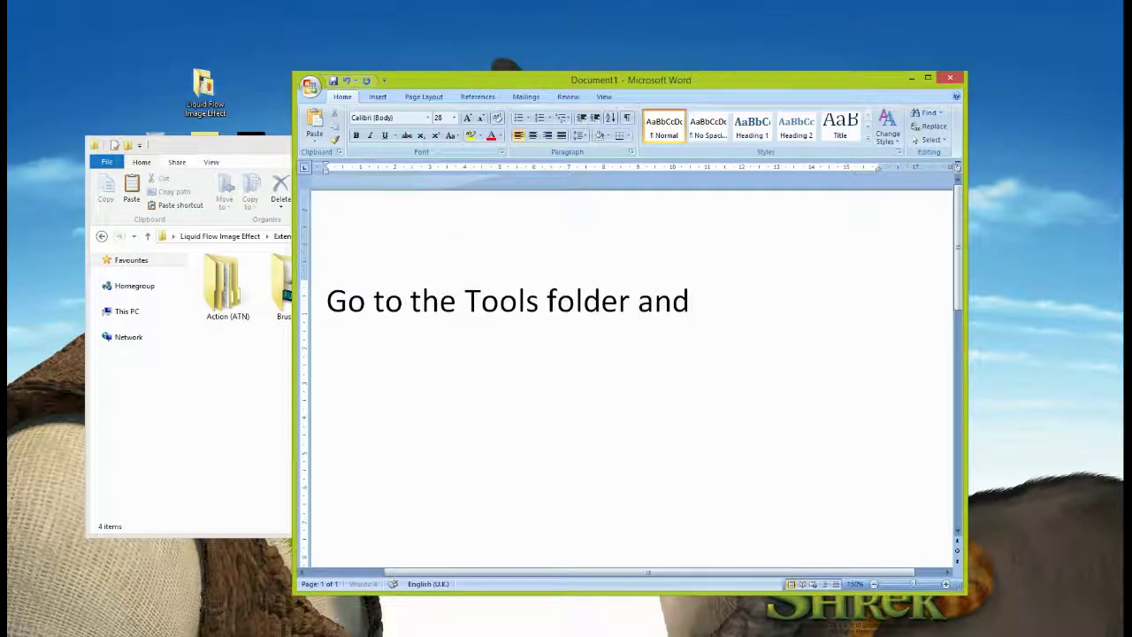
{"action": "type", "text": " load all the included "}
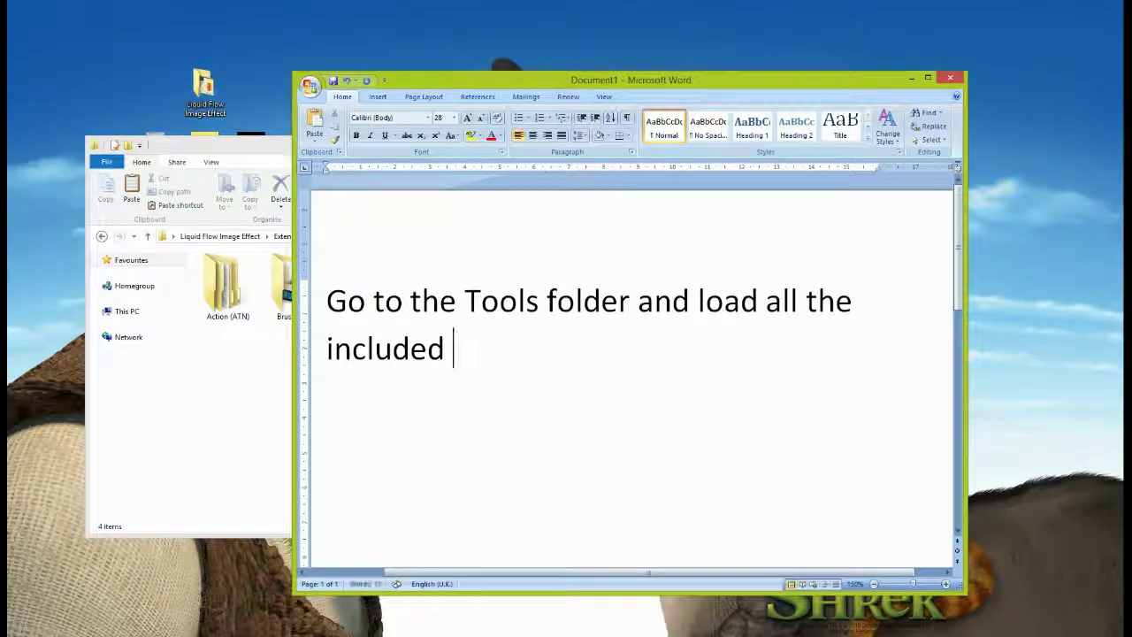
{"action": "type", "text": "presets - action,"}
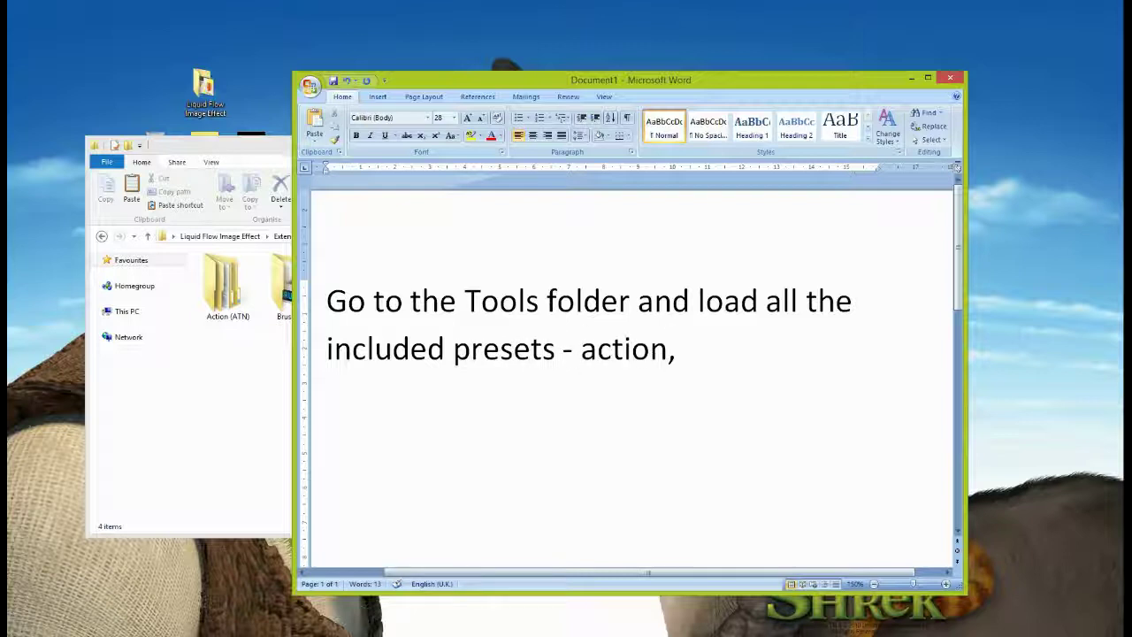
{"action": "type", "text": " pattern, brush, and styles. S"}
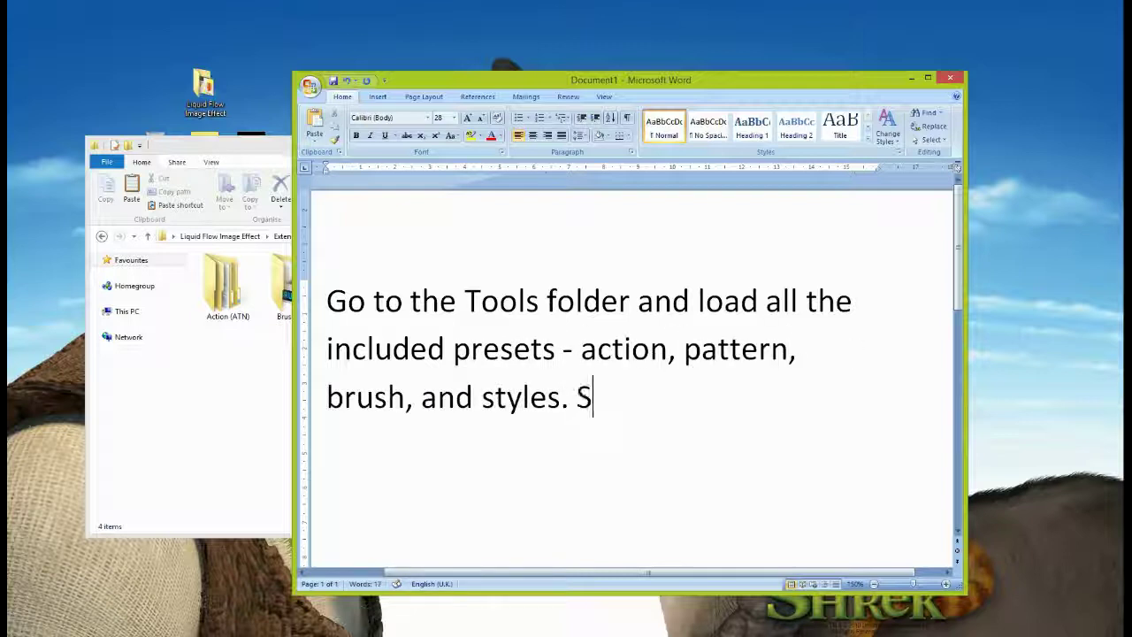
{"action": "type", "text": "imply double-click it. It will automatically open insid"}
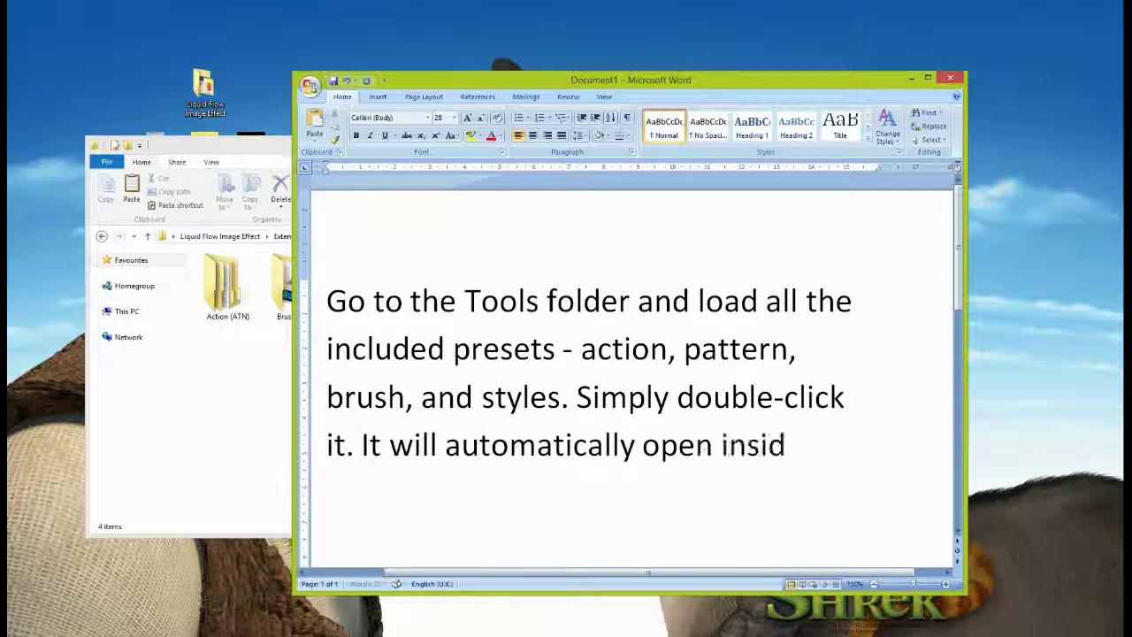
{"action": "type", "text": "e Photoshop."}
- Load the Liquid Flow action file and collapse its set in the Actions panel
{"action": "left_click", "coordinate": [224, 303]}
{"action": "double_click", "coordinate": [224, 304]}
{"action": "double_click", "coordinate": [214, 284]}
{"action": "left_click", "coordinate": [937, 64]}
{"action": "left_click", "coordinate": [922, 126]}
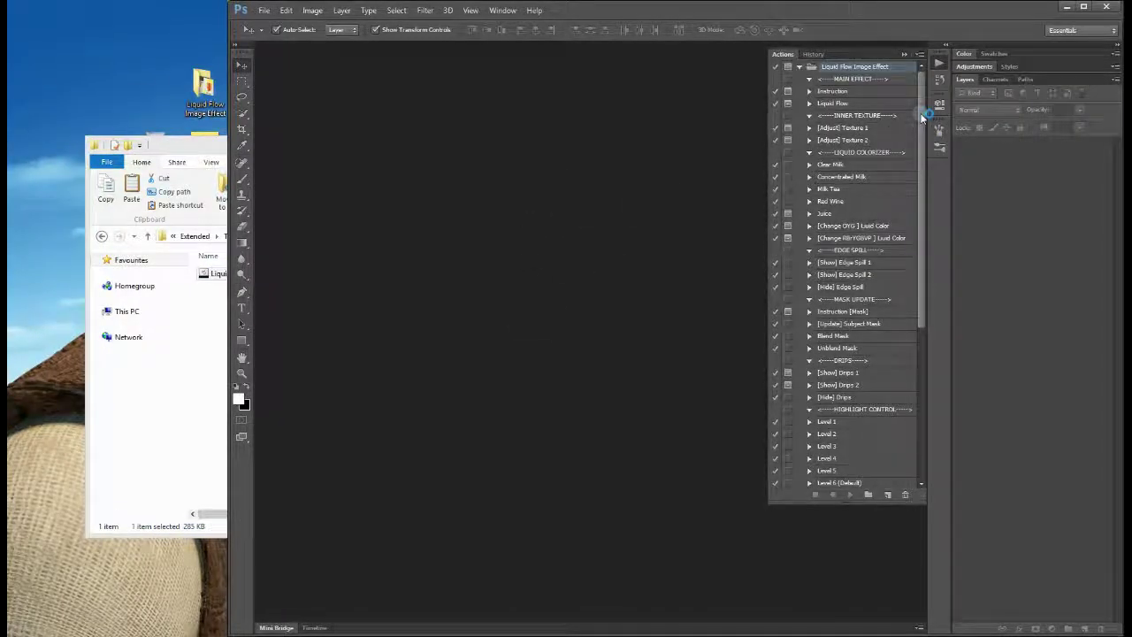
{"action": "left_click", "coordinate": [799, 66]}
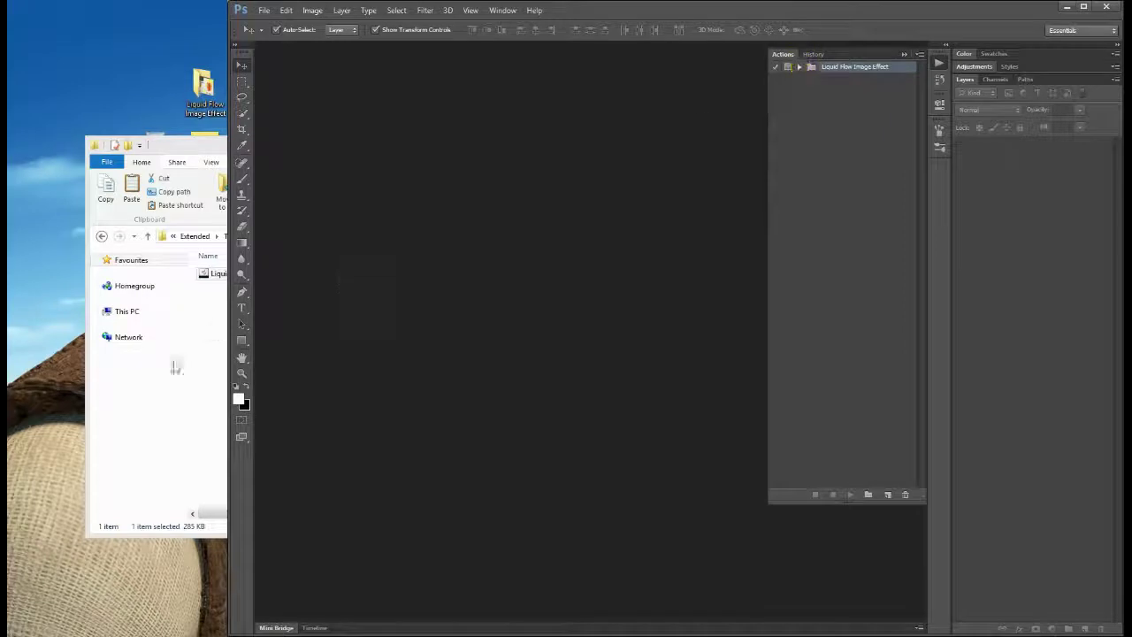
- Load the Milk brush, pattern and style presets and note the Window > Extensions step
{"action": "left_click", "coordinate": [176, 368]}
{"action": "left_click", "coordinate": [101, 236]}
{"action": "double_click", "coordinate": [256, 265]}
{"action": "left_click", "coordinate": [101, 236]}
{"action": "double_click", "coordinate": [429, 272]}
{"action": "left_click", "coordinate": [277, 275]}
{"action": "left_click", "coordinate": [100, 236]}
{"action": "type", "text": "that you have loaded the presets,"}
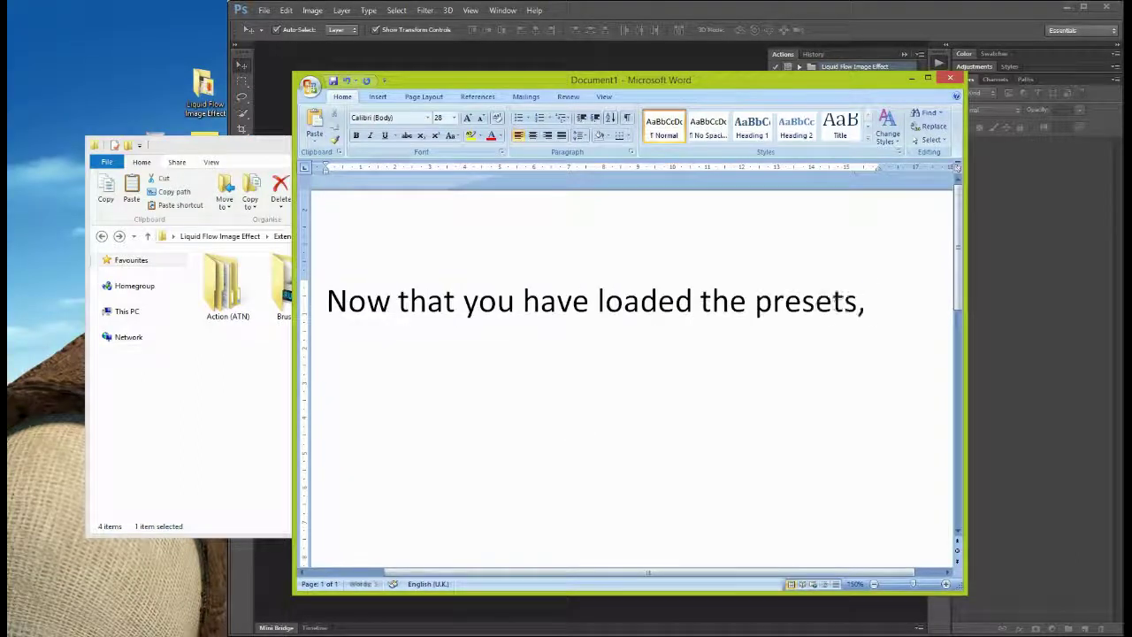
{"action": "type", "text": "ctivate the panel"}
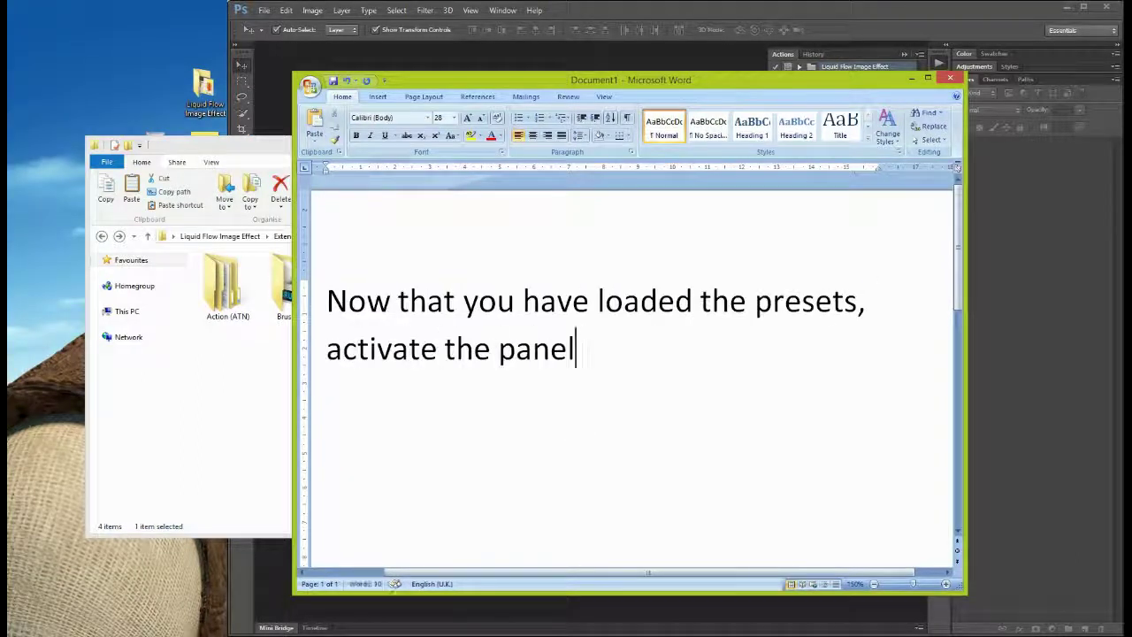
{"action": "type", "text": " by going to Window"}
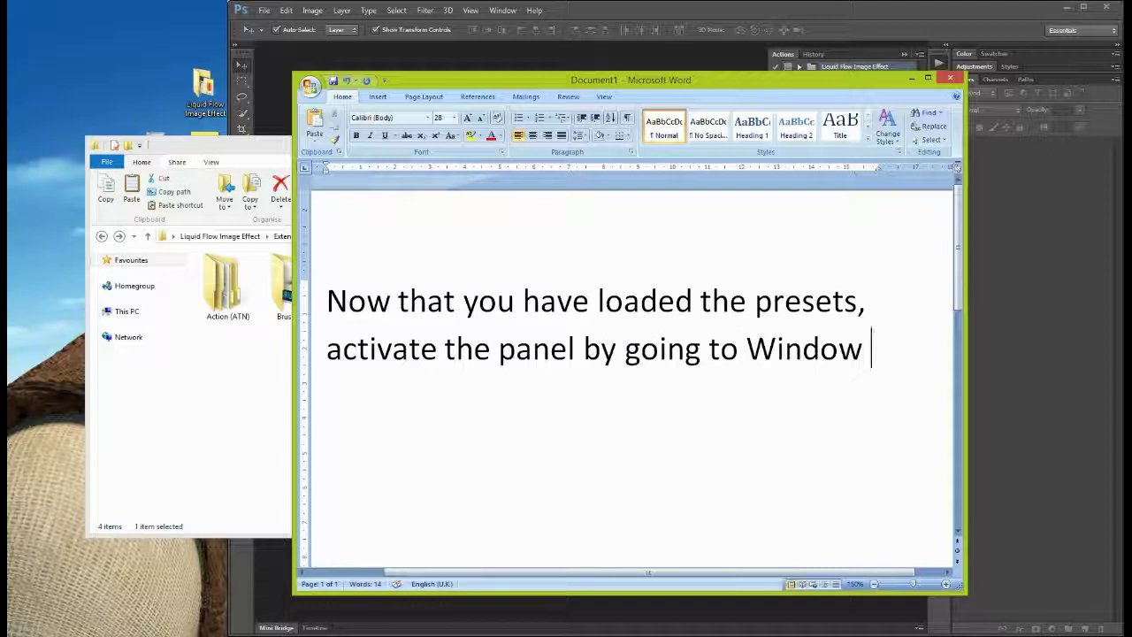
{"action": "type", "text": ", exttensions"}
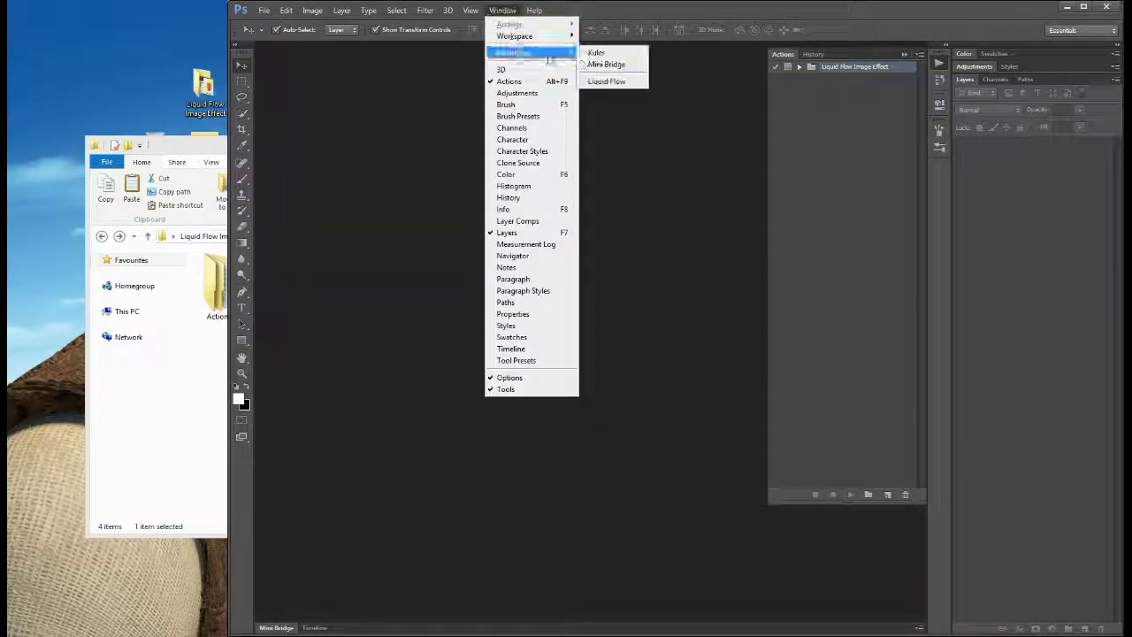
- Open the Liquid Flow Image Effect extension panel and expand its Materials section
{"action": "left_click", "coordinate": [599, 82]}
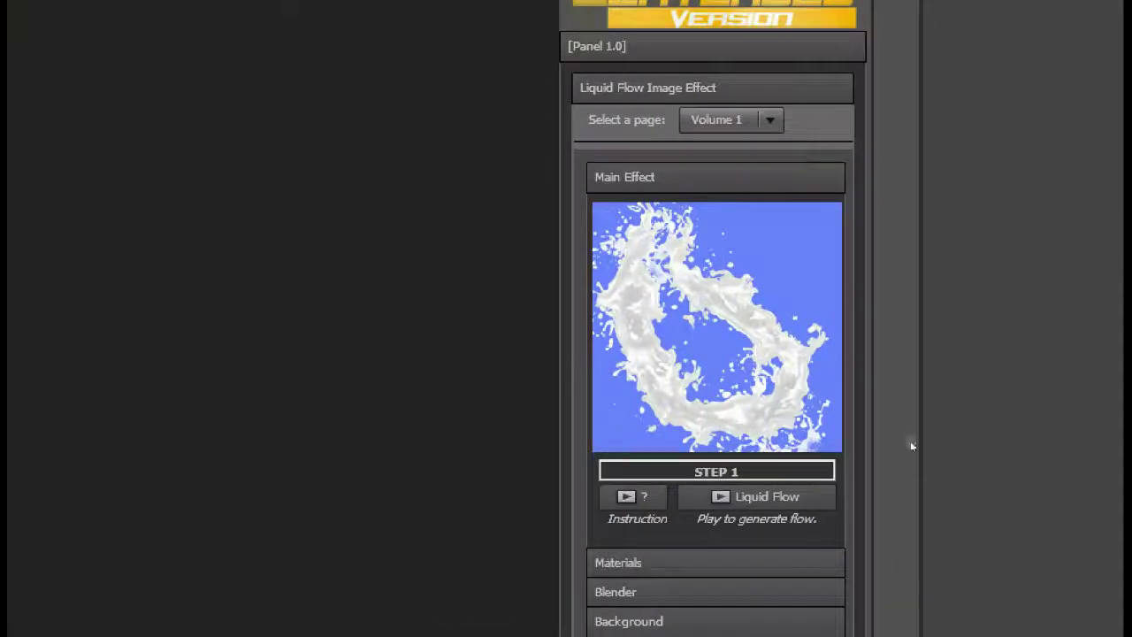
{"action": "left_click", "coordinate": [854, 494]}
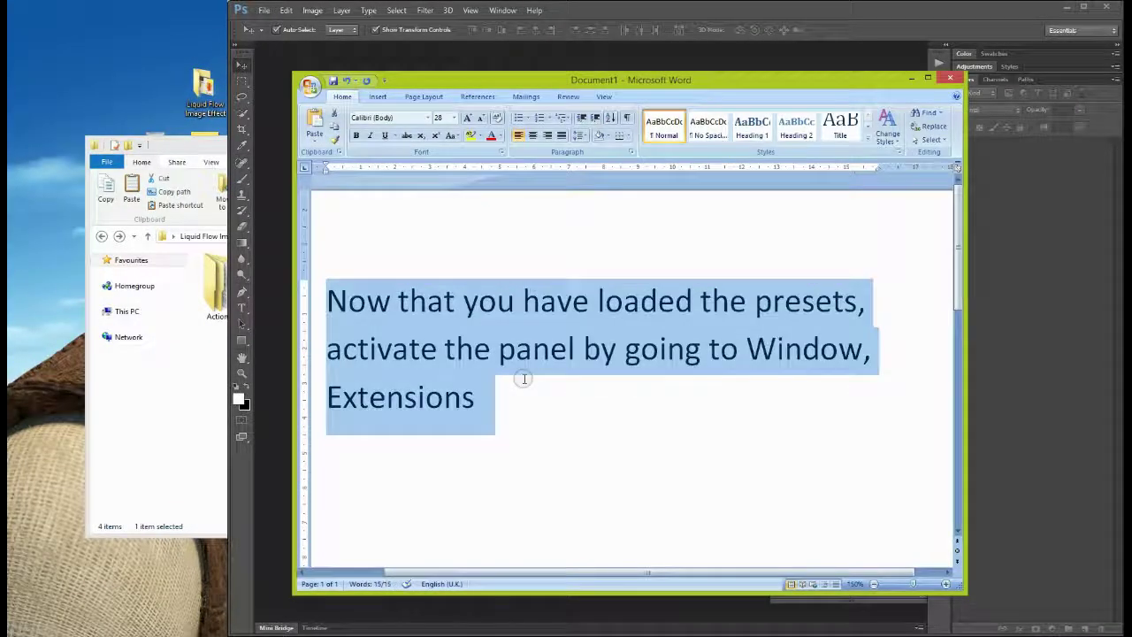
- Write notes on the two ways to begin and the action's flexible document handling
{"action": "type", "text": "There are two ways to begin:"}
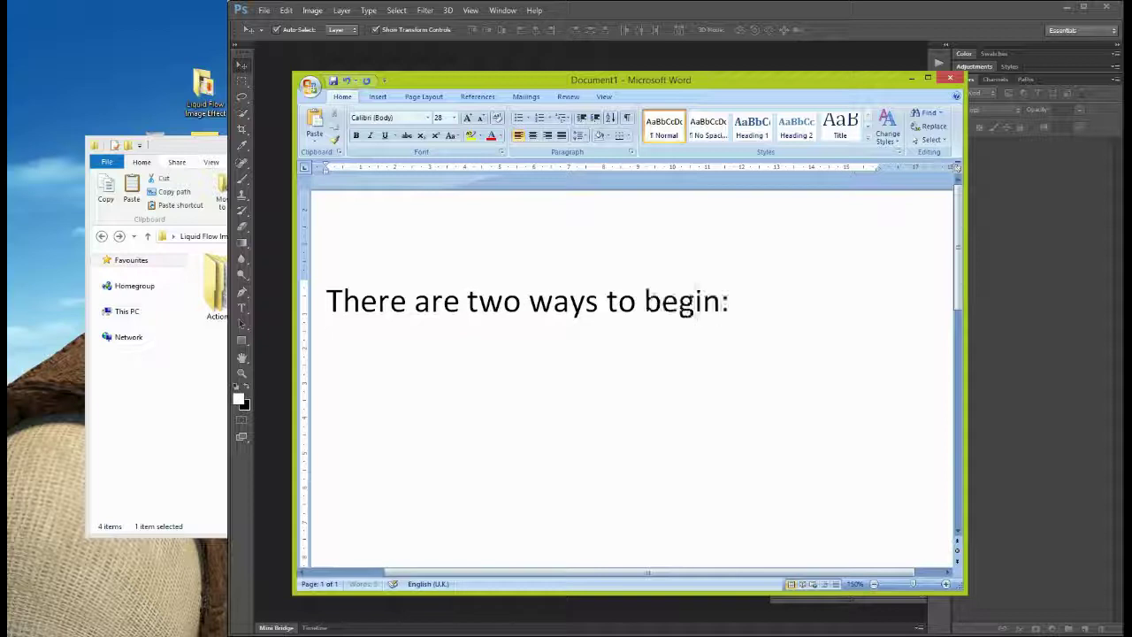
{"action": "type", "text": "You can cre"}
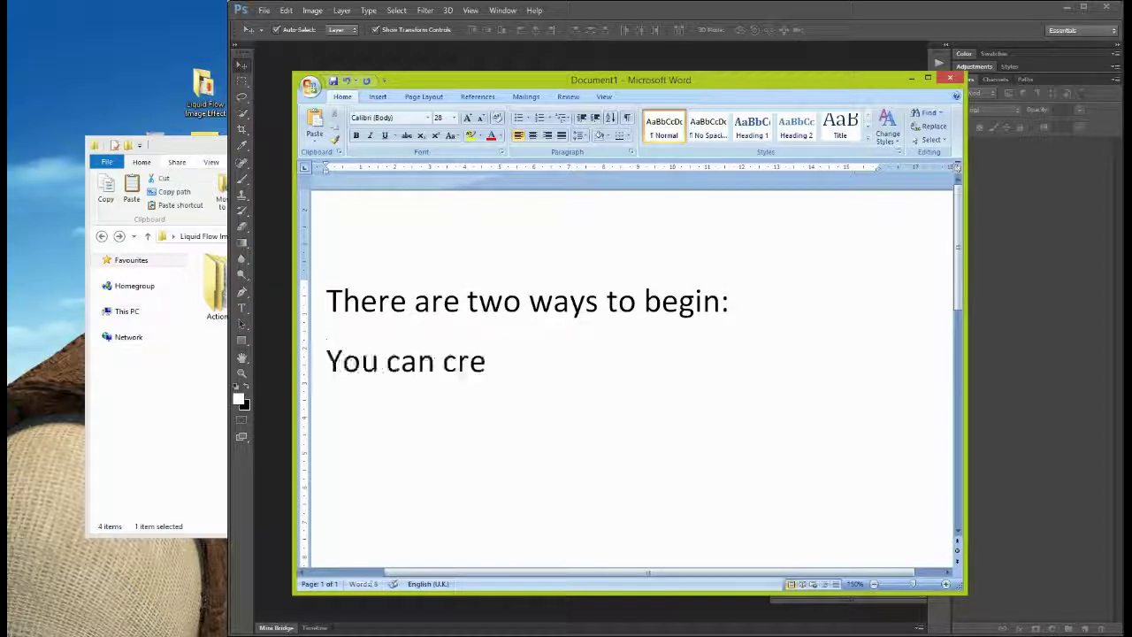
{"action": "type", "text": "ate a document of 1500"}
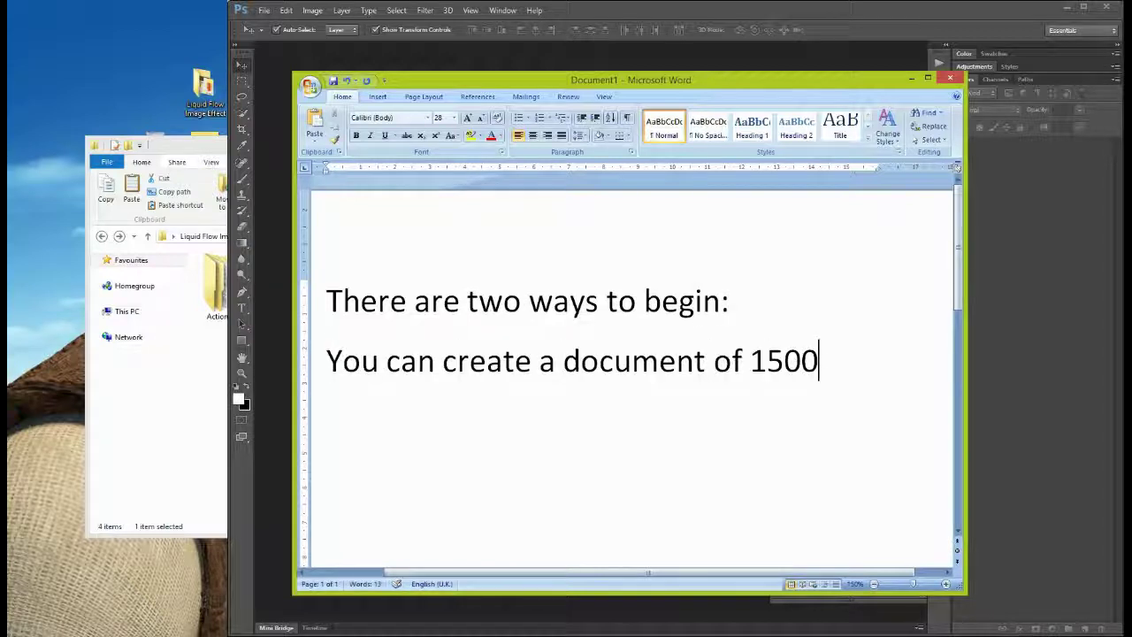
{"action": "type", "text": " x 1500 pixels ("}
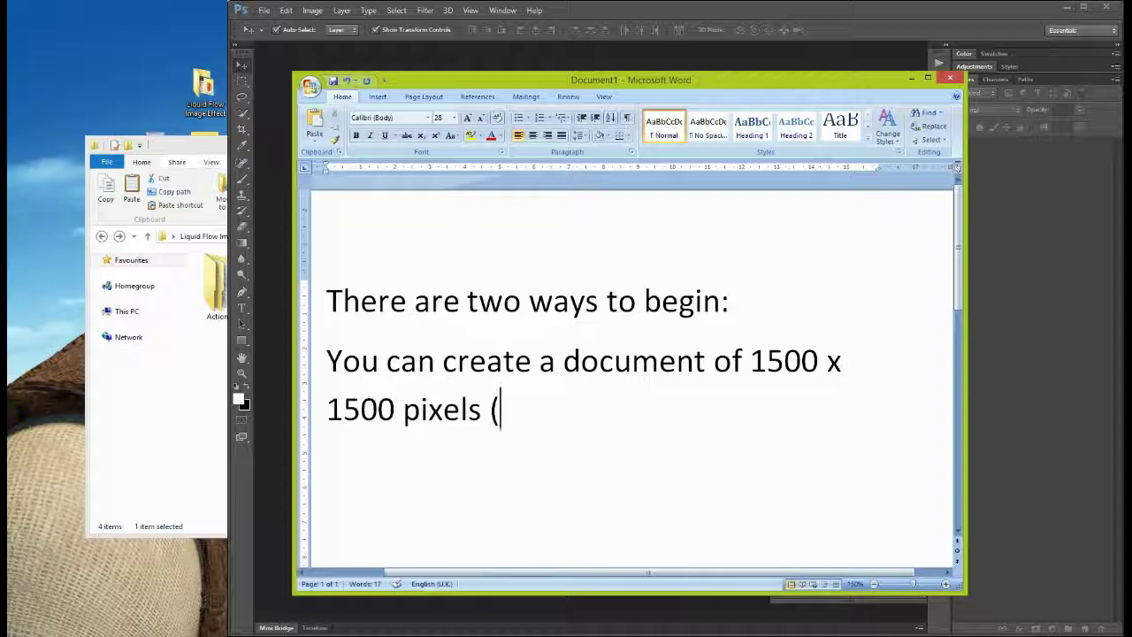
{"action": "type", "text": "pen"}
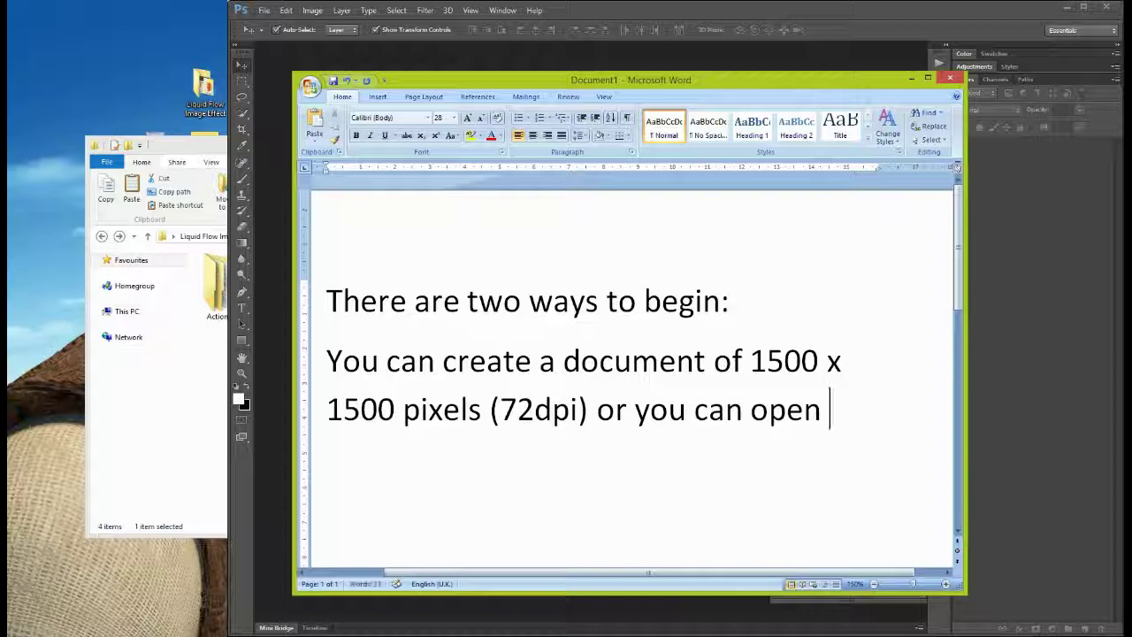
{"action": "type", "text": " your artwork inside Photosh"}
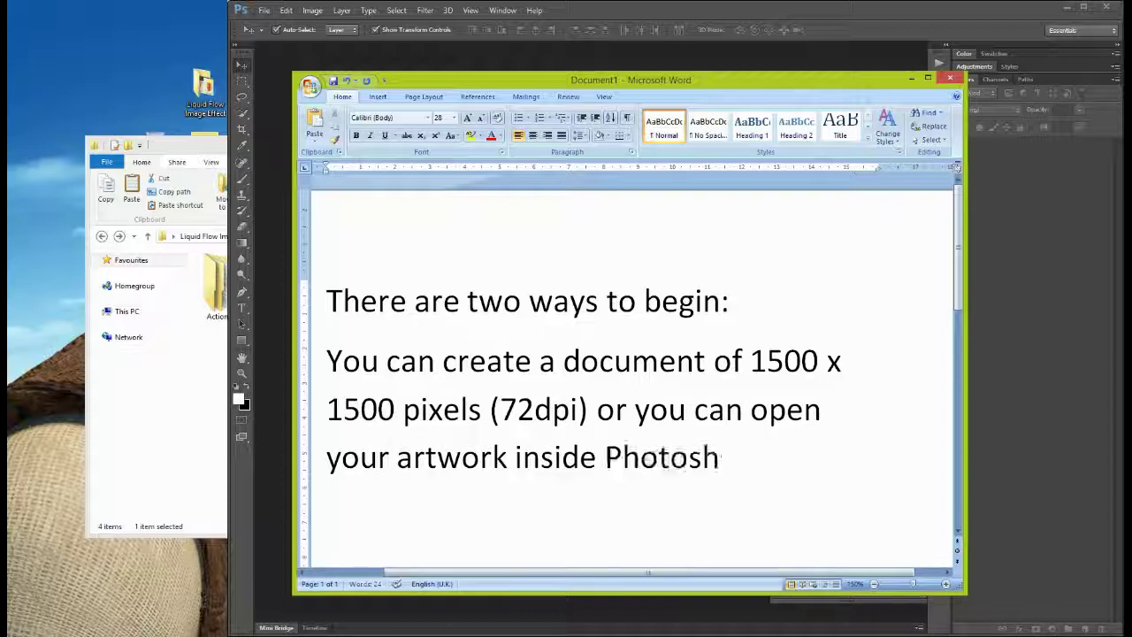
{"action": "type", "text": "op and generate the liquid flo"}
{"action": "type", "text": "w there."}
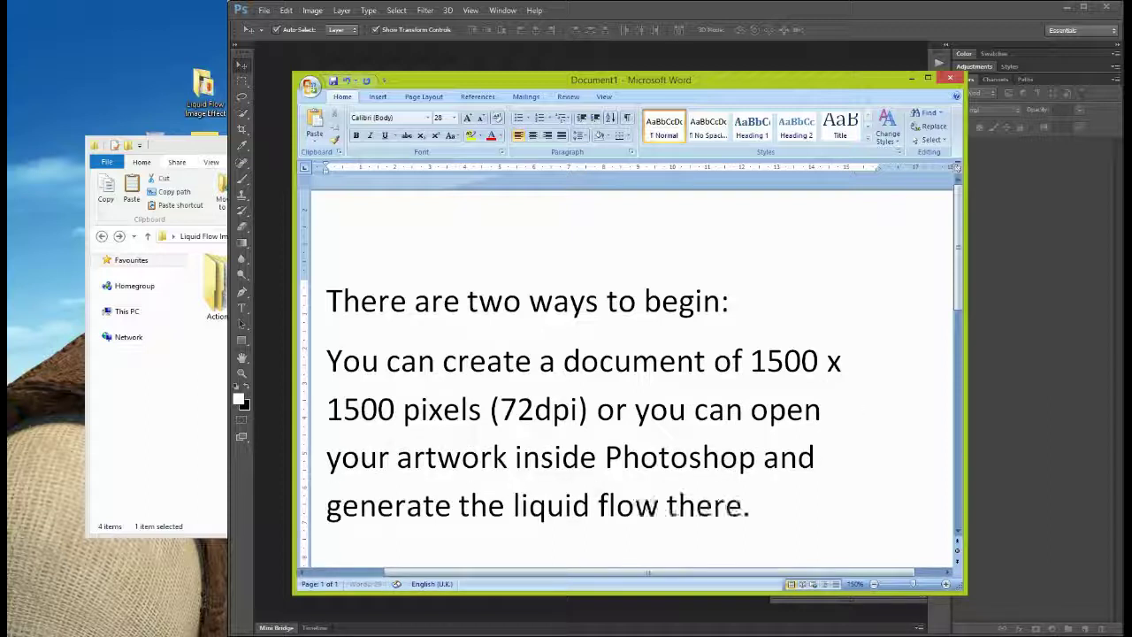
{"action": "key", "text": "ctrl+a"}
{"action": "type", "text": "This action is designed"}
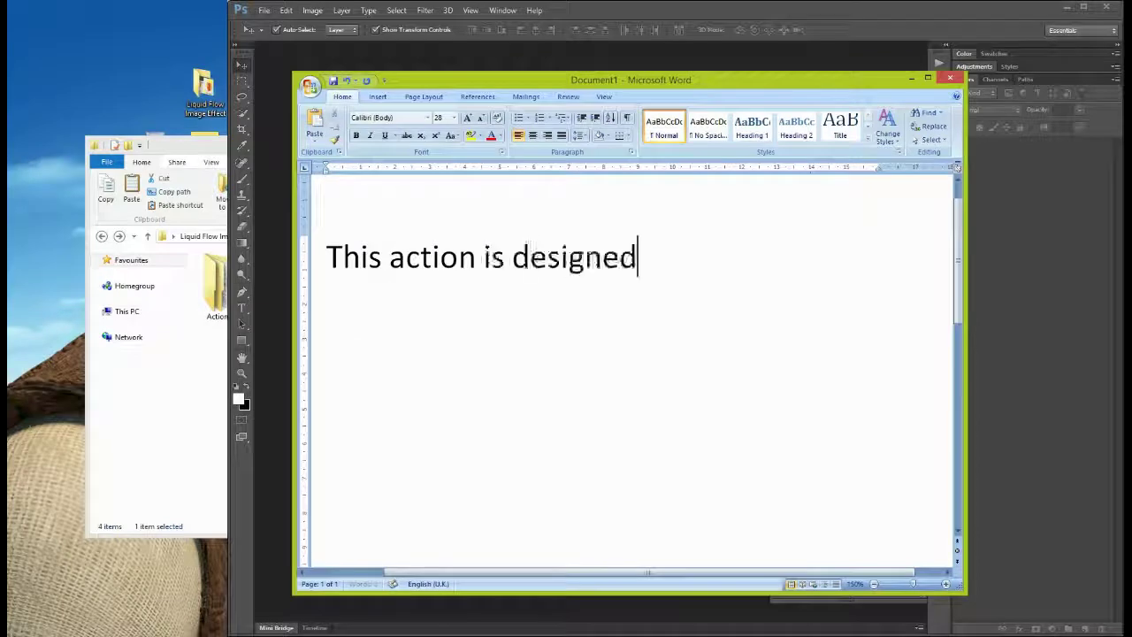
{"action": "type", "text": " to render inside any document"}
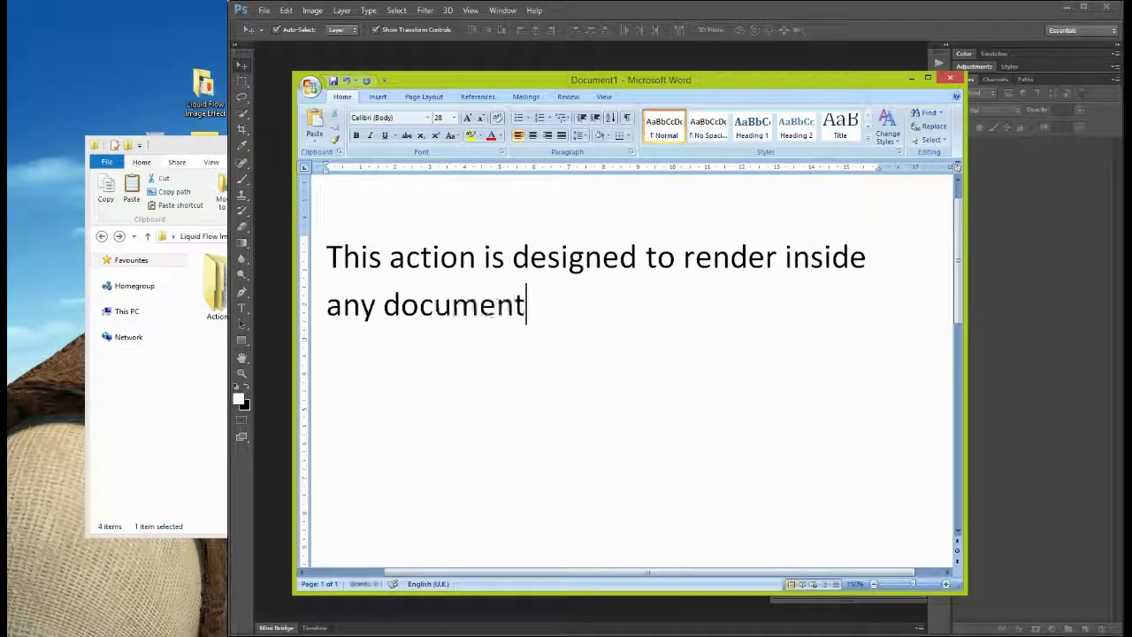
{"action": "type", "text": " - making it"}
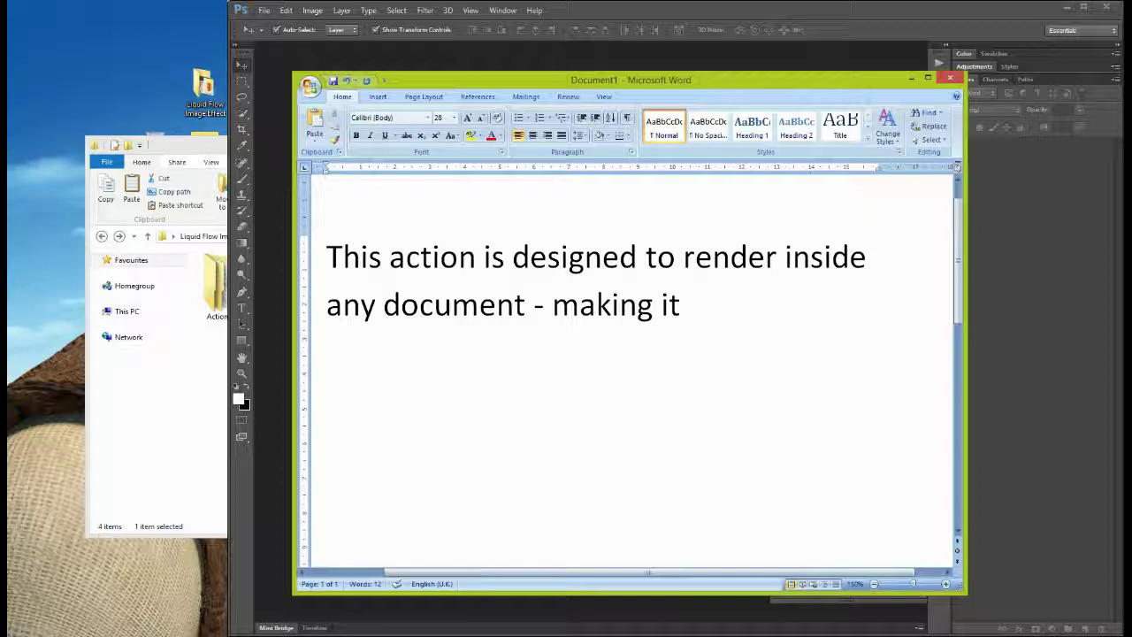
{"action": "key", "text": "BackSpace"}
{"action": "key", "text": "BackSpace"}
{"action": "type", "text": "lexible and"}
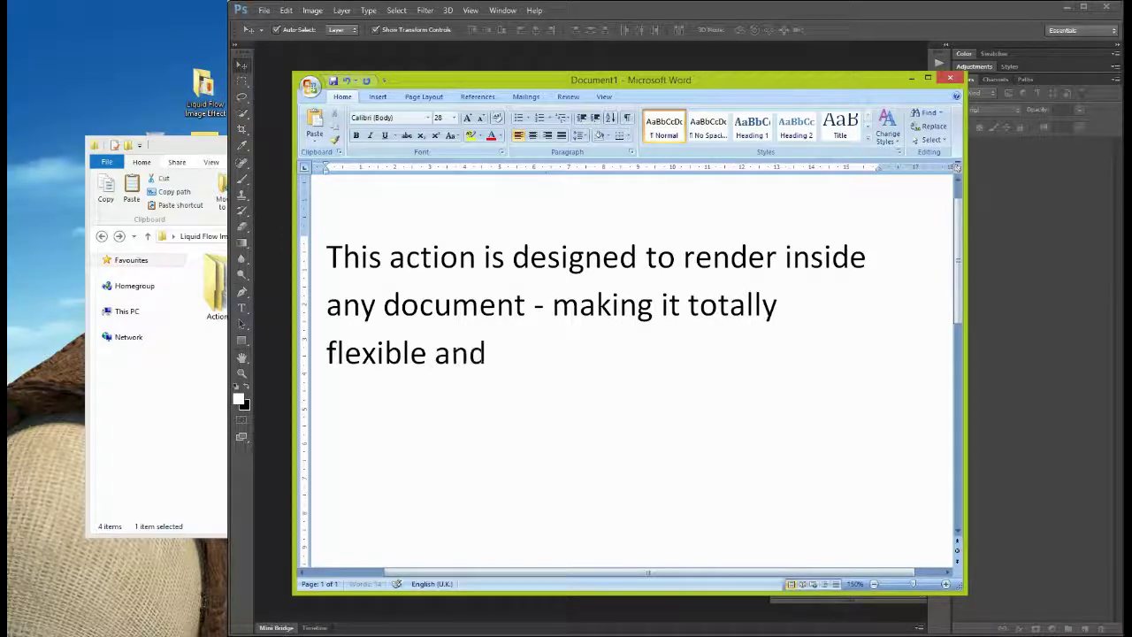
{"action": "type", "text": " handly"}
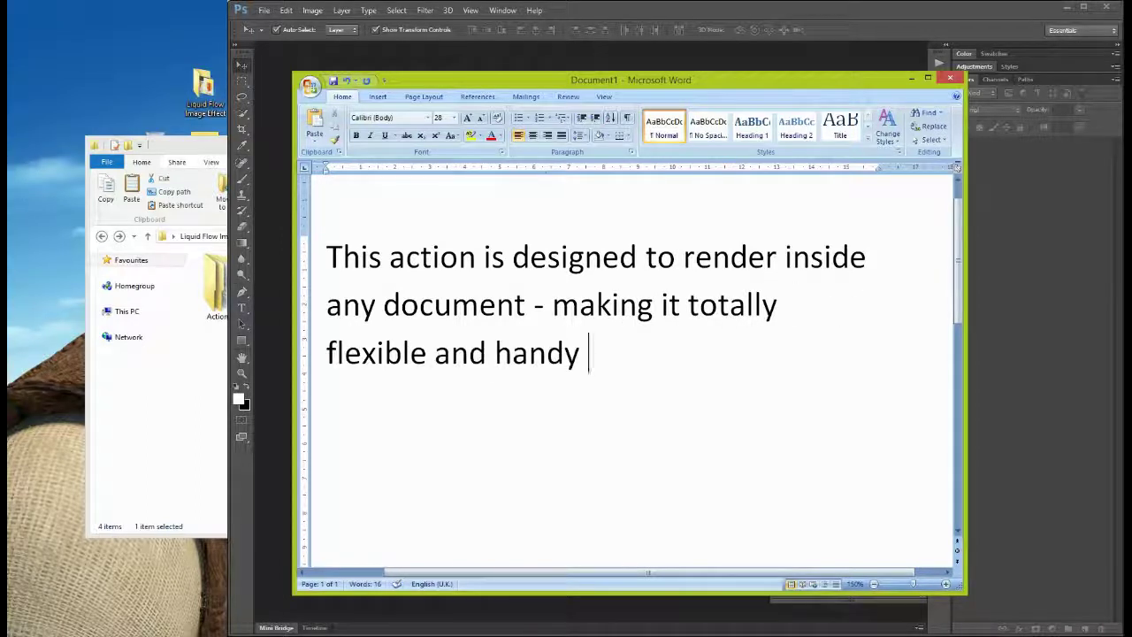
- Replace the whole Word note with 'Let's begin!'
{"action": "key", "text": "ctrl+a"}
{"action": "type", "text": "Let's begin!"}
{"action": "key", "text": "Return"}
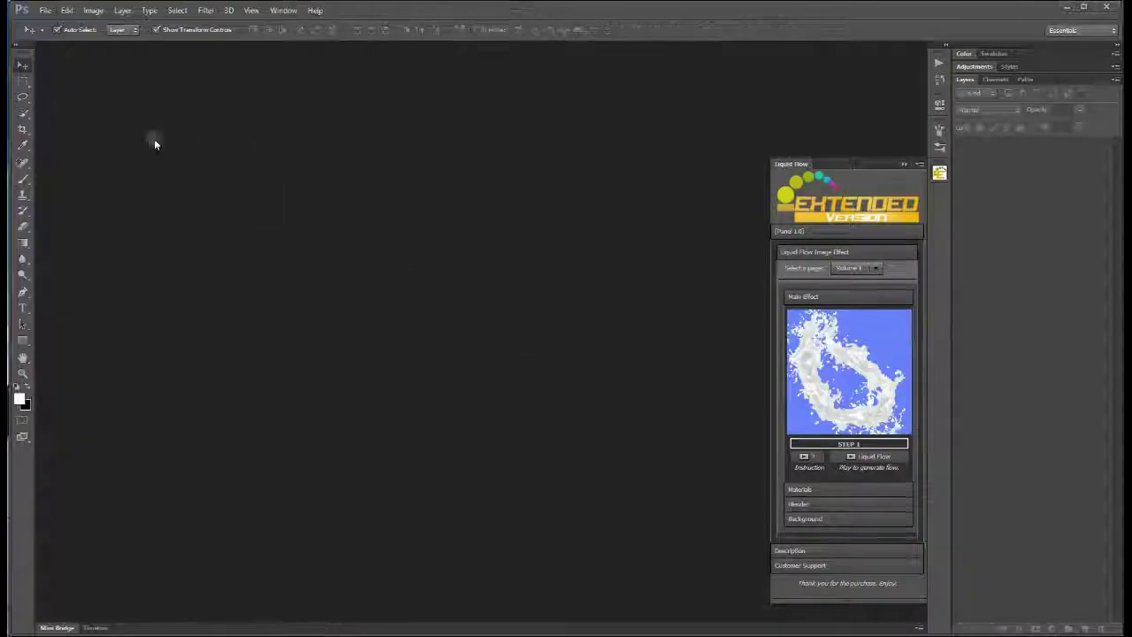
- Create a 1500 × 1500 px document with a black background, and note the 300dpi printable tip
{"action": "left_click", "coordinate": [44, 11]}
{"action": "left_click", "coordinate": [55, 24]}
{"action": "left_click", "coordinate": [459, 223]}
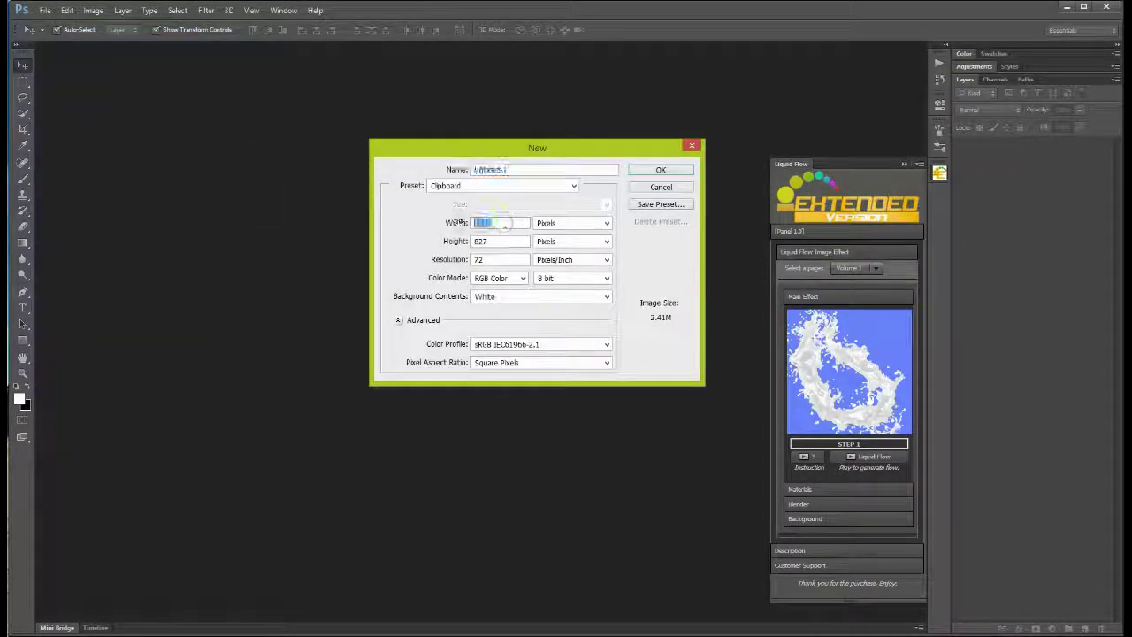
{"action": "type", "text": "1500"}
{"action": "key", "text": "Tab"}
{"action": "type", "text": "1500"}
{"action": "left_click", "coordinate": [619, 376]}
{"action": "left_click", "coordinate": [548, 420]}
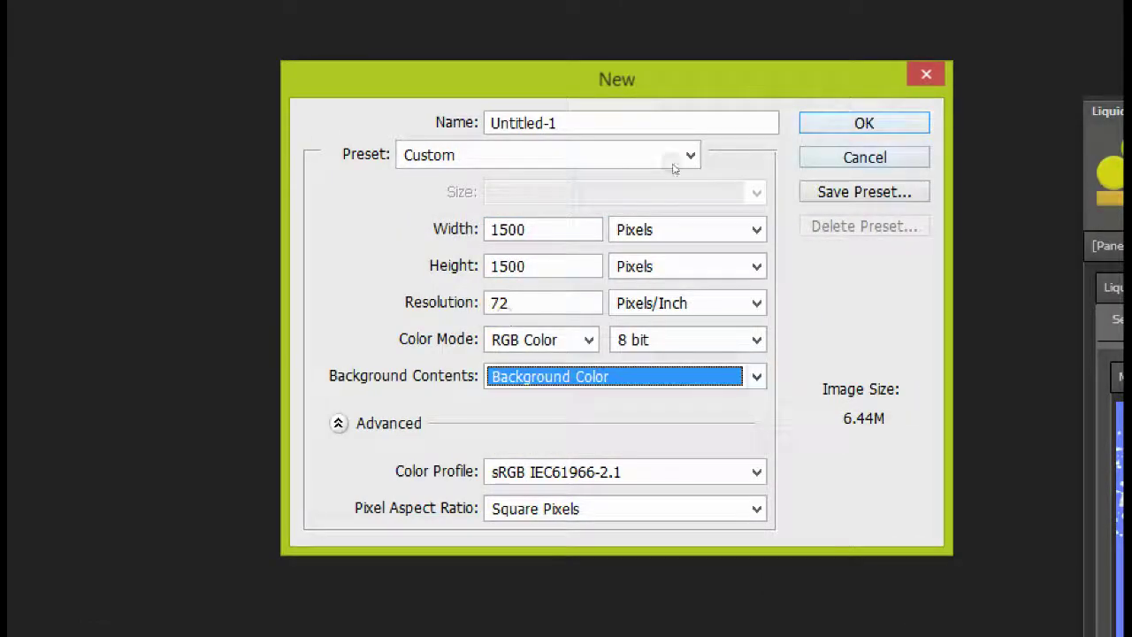
{"action": "key", "text": "Return"}
{"action": "type", "text": "You can also use 300dpi for"}
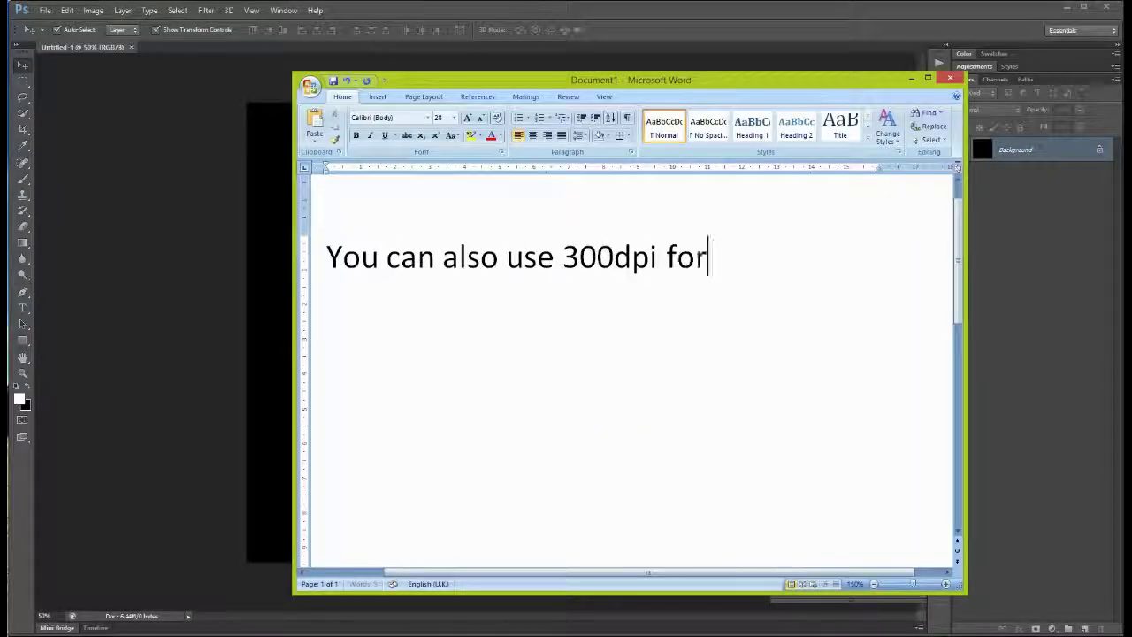
{"action": "type", "text": " printable tem"}
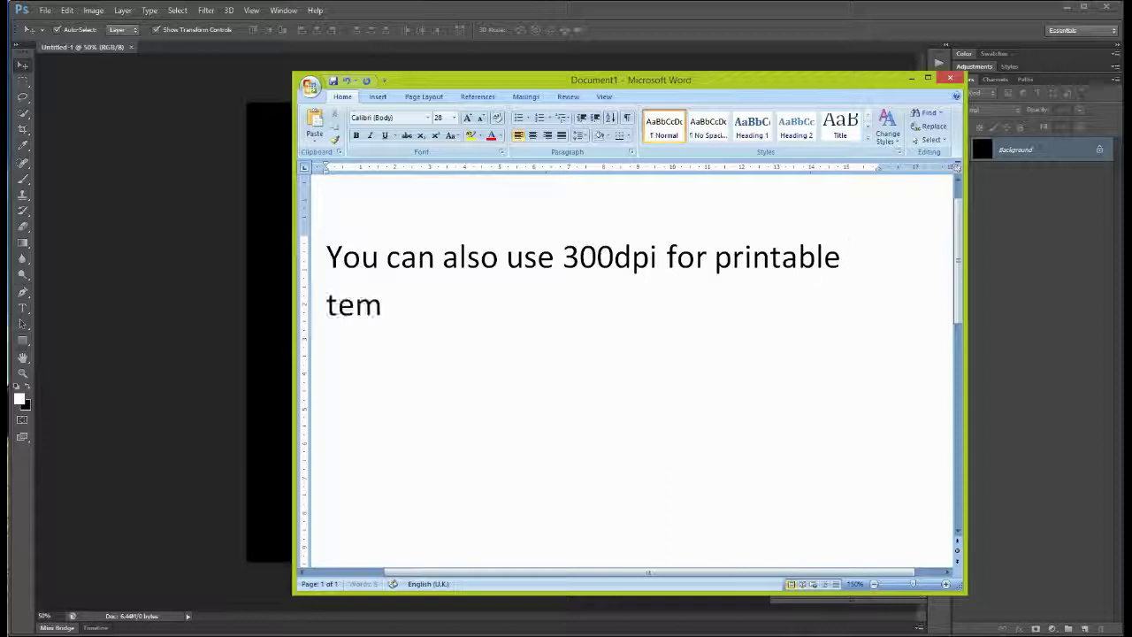
{"action": "type", "text": "plates."}
- Replace the Word note with the import-object sentence, making 'optional' bold
{"action": "key", "text": "ctrl+a"}
{"action": "key", "text": "BackSpace"}
{"action": "type", "text": "Import the object you wan"}
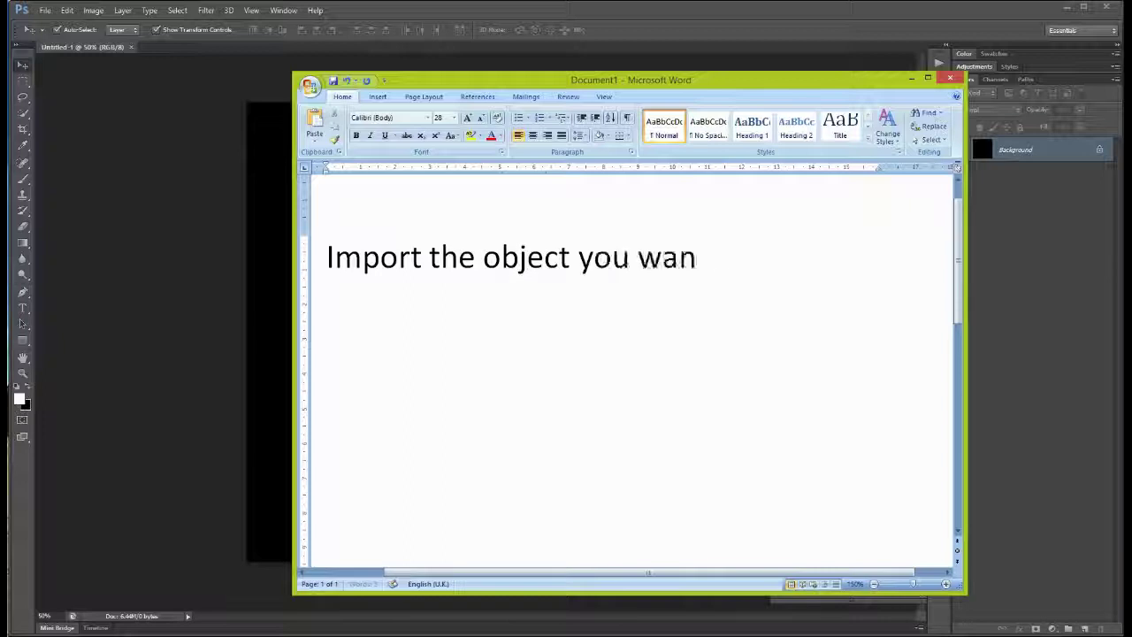
{"action": "type", "text": "t to use for this artwork (optional)."}
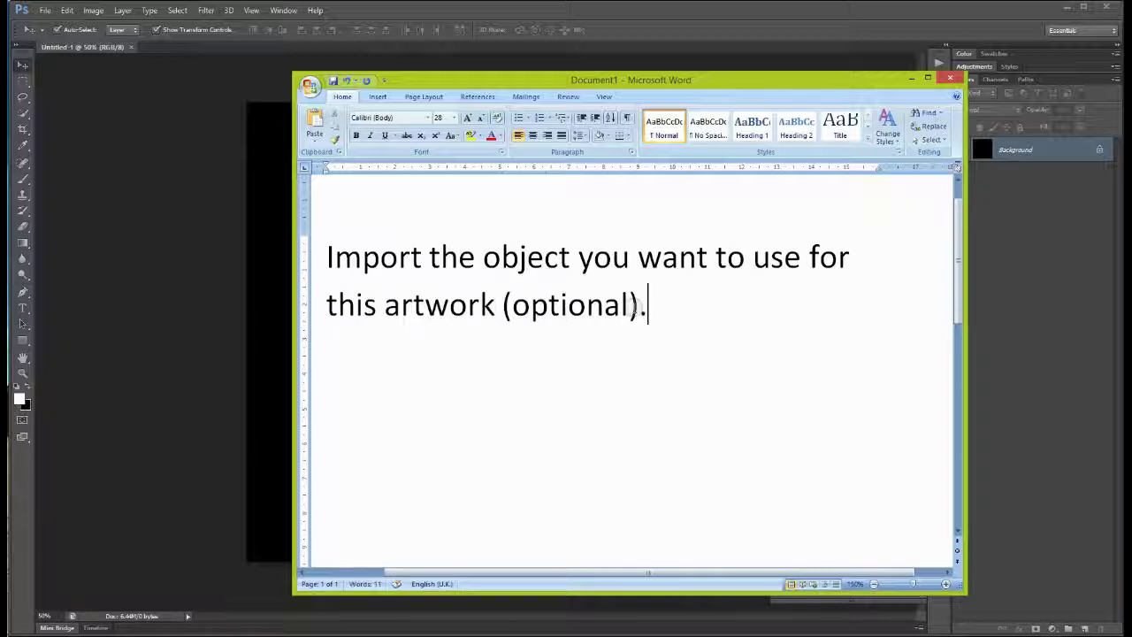
{"action": "left_click_drag", "start_coordinate": [632, 305], "coordinate": [511, 305]}
{"action": "key", "text": "ctrl+b"}
{"action": "left_click", "coordinate": [531, 374]}
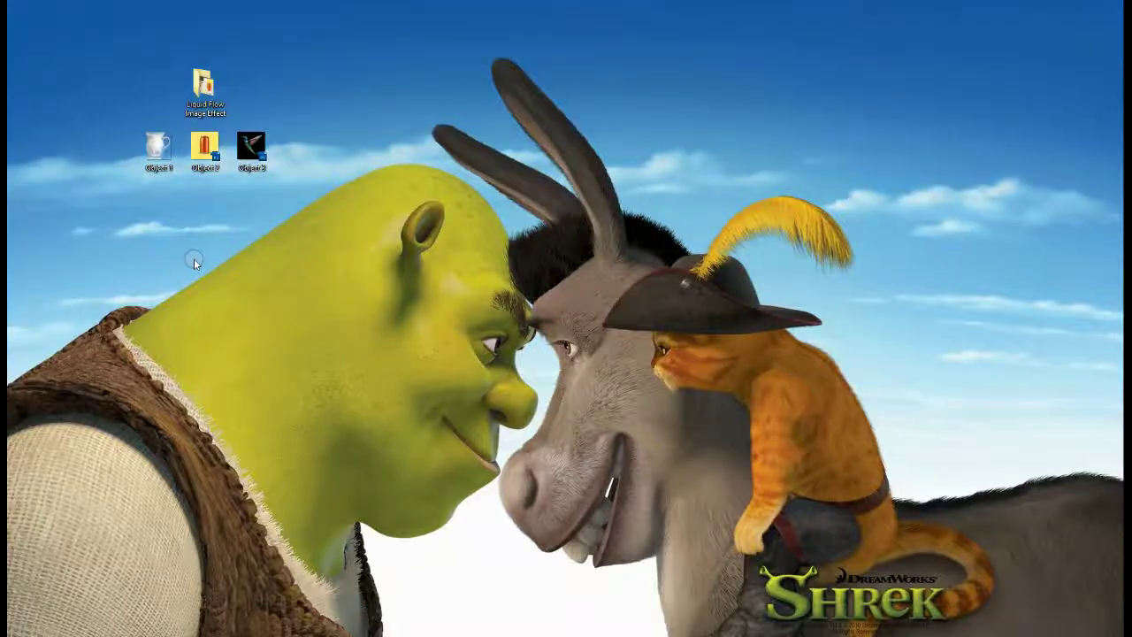
- Open Object 1.png in Photoshop, place the milk jug low in the black document, and note the pen step
{"action": "right_click", "coordinate": [164, 146]}
{"action": "left_click", "coordinate": [354, 374]}
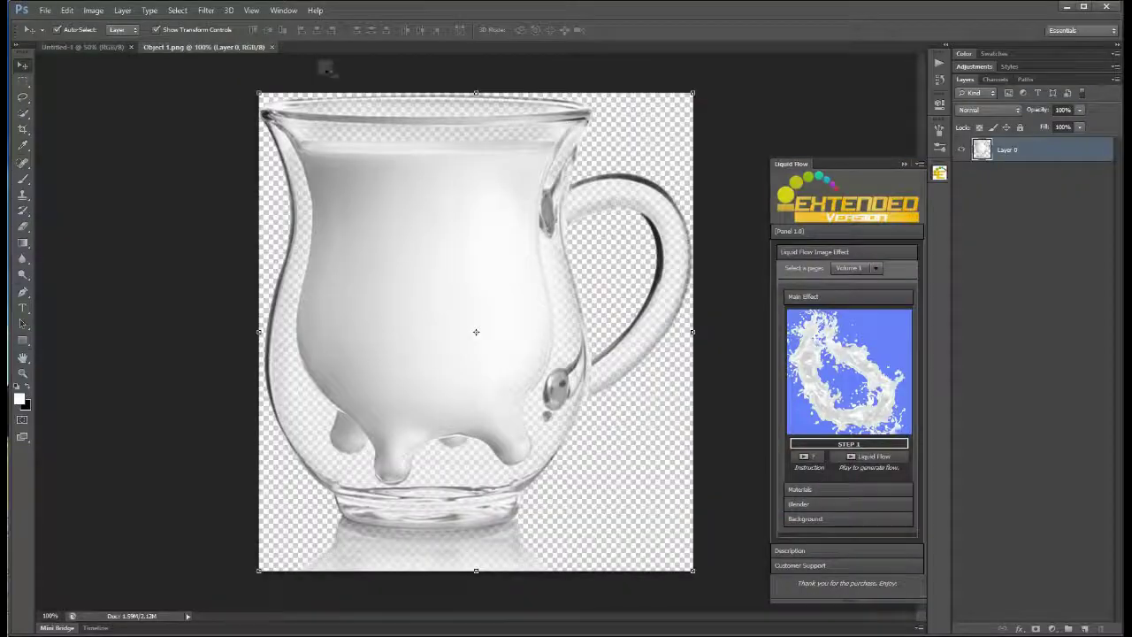
{"action": "mouse_move", "coordinate": [475, 332]}
{"action": "left_mouse_down"}
{"action": "mouse_move", "coordinate": [513, 200]}
{"action": "mouse_move", "coordinate": [413, 362]}
{"action": "mouse_move", "coordinate": [408, 417]}
{"action": "left_mouse_up"}
{"action": "key", "text": "ctrl+a"}
{"action": "type", "text": "Se"}
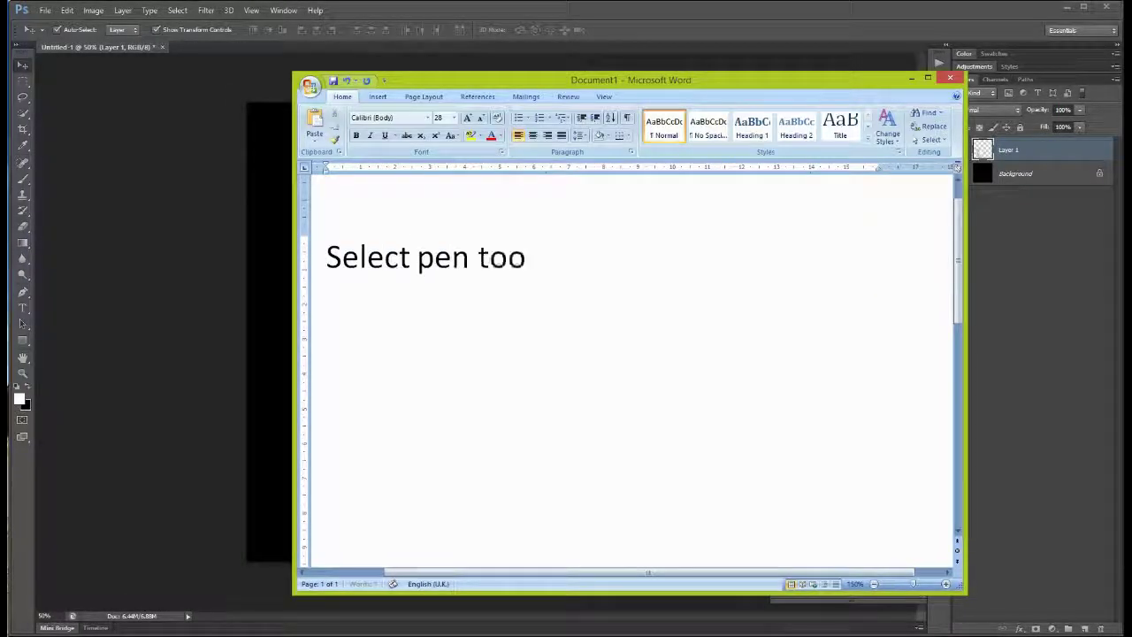
{"action": "type", "text": "lect pen tool and create a liquid flow path."}
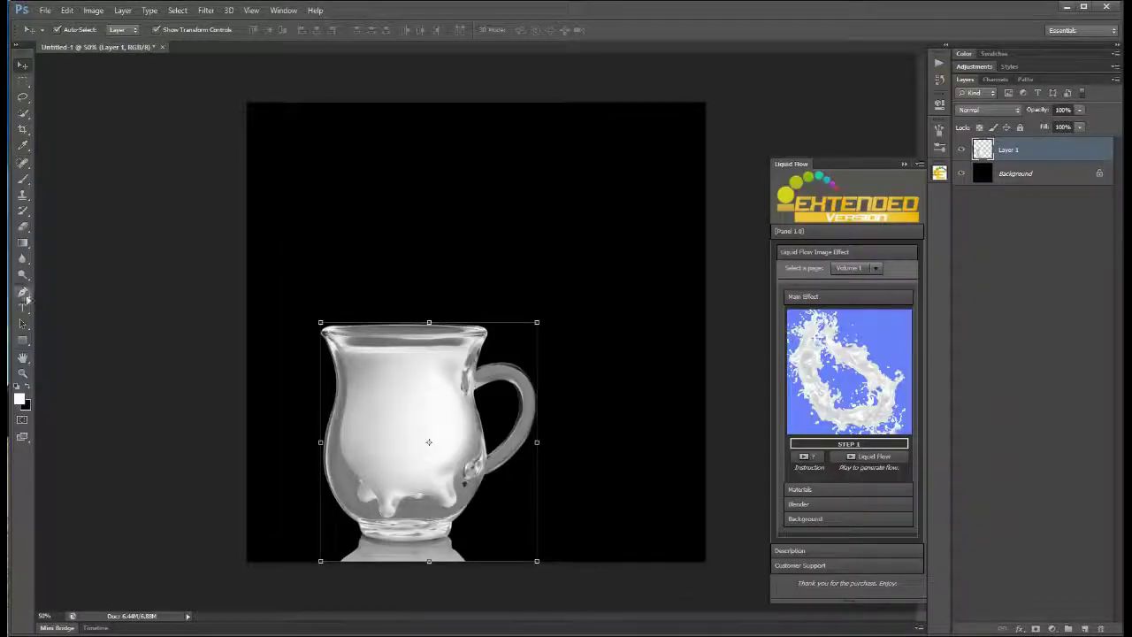
- Draw a closed curved Pen path rising from the jug rim, arcing right, and looping back inside
{"action": "left_click", "coordinate": [23, 292]}
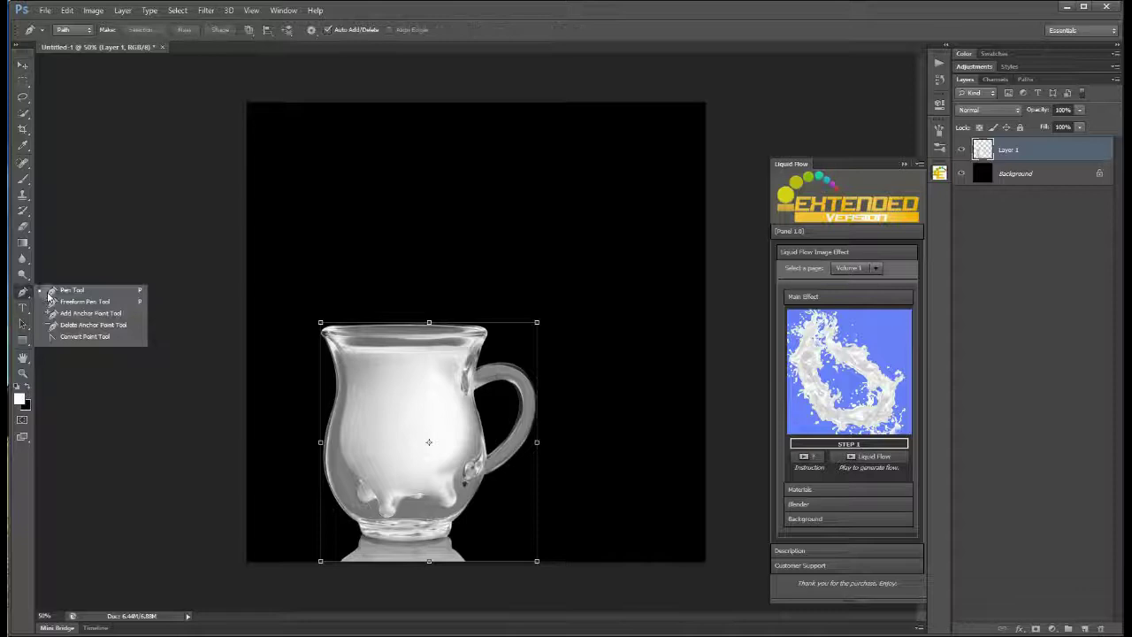
{"action": "key", "text": "ctrl+plus"}
{"action": "left_click", "coordinate": [328, 373]}
{"action": "left_click", "coordinate": [333, 304]}
{"action": "left_click", "coordinate": [396, 254]}
{"action": "left_click", "coordinate": [438, 216]}
{"action": "left_click", "coordinate": [471, 174]}
{"action": "left_click_drag", "start_coordinate": [542, 133], "coordinate": [560, 126]}
{"action": "left_click", "coordinate": [637, 111]}
{"action": "left_click", "coordinate": [669, 90]}
{"action": "left_click", "coordinate": [605, 149]}
{"action": "left_click", "coordinate": [515, 181]}
{"action": "left_click", "coordinate": [511, 200]}
{"action": "left_click", "coordinate": [500, 245]}
{"action": "left_click", "coordinate": [477, 278]}
{"action": "left_click", "coordinate": [462, 297]}
{"action": "left_click", "coordinate": [472, 322]}
{"action": "left_click_drag", "start_coordinate": [458, 363], "coordinate": [382, 387]}
{"action": "left_click", "coordinate": [329, 373]}
- Write the note about playing the 'Liquid Flow' main effect, then replace it with 'Let's proceed.'
{"action": "key", "text": "ctrl+a"}
{"action": "type", "text": "Action will now do the rest"}
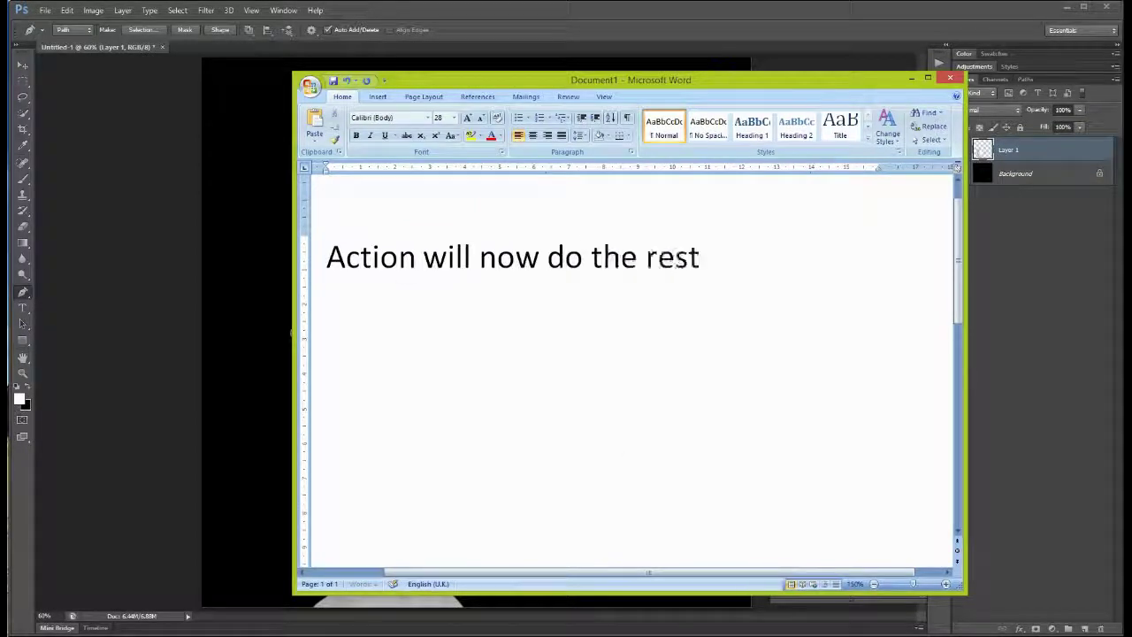
{"action": "type", "text": ". Play the mai"}
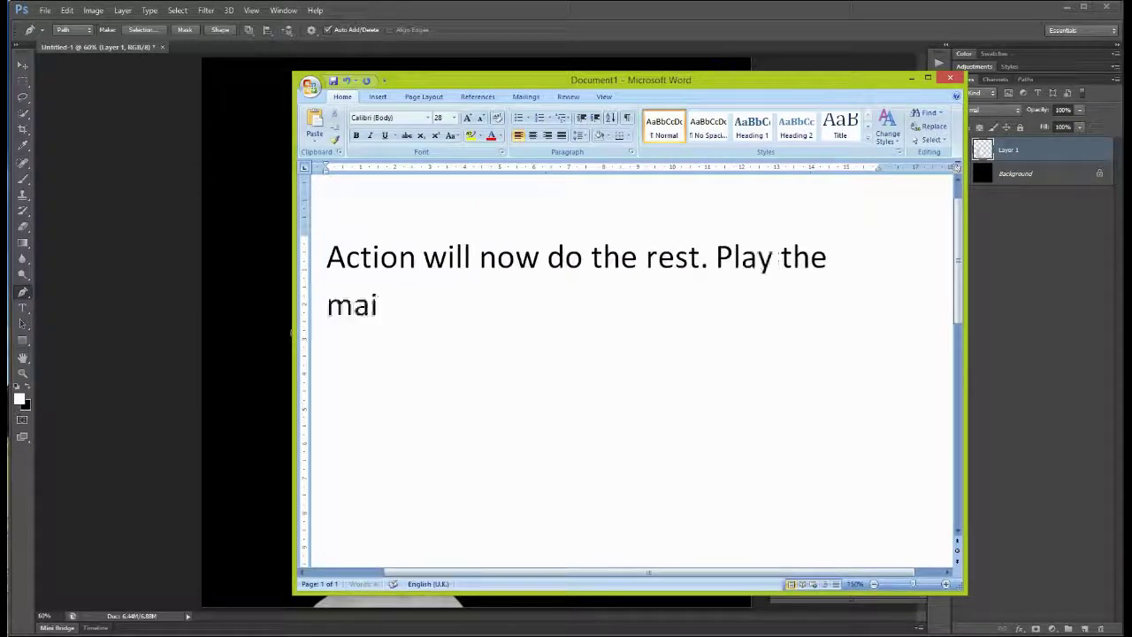
{"action": "type", "text": "n effect \"Liquid Flow\" and w"}
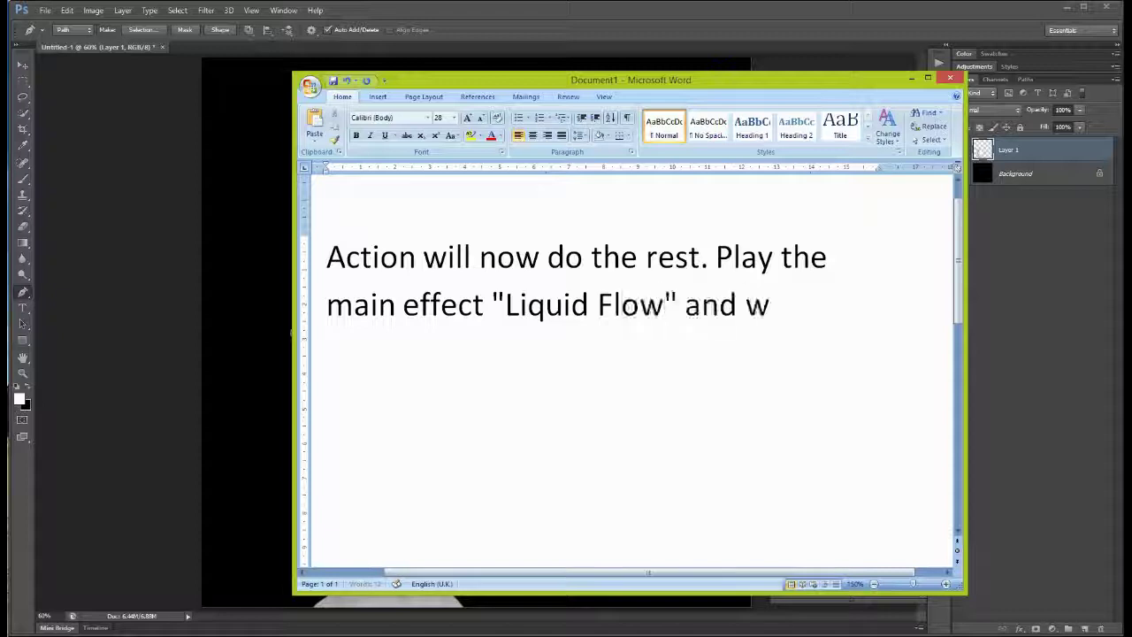
{"action": "type", "text": "atch this action blow your mind a"}
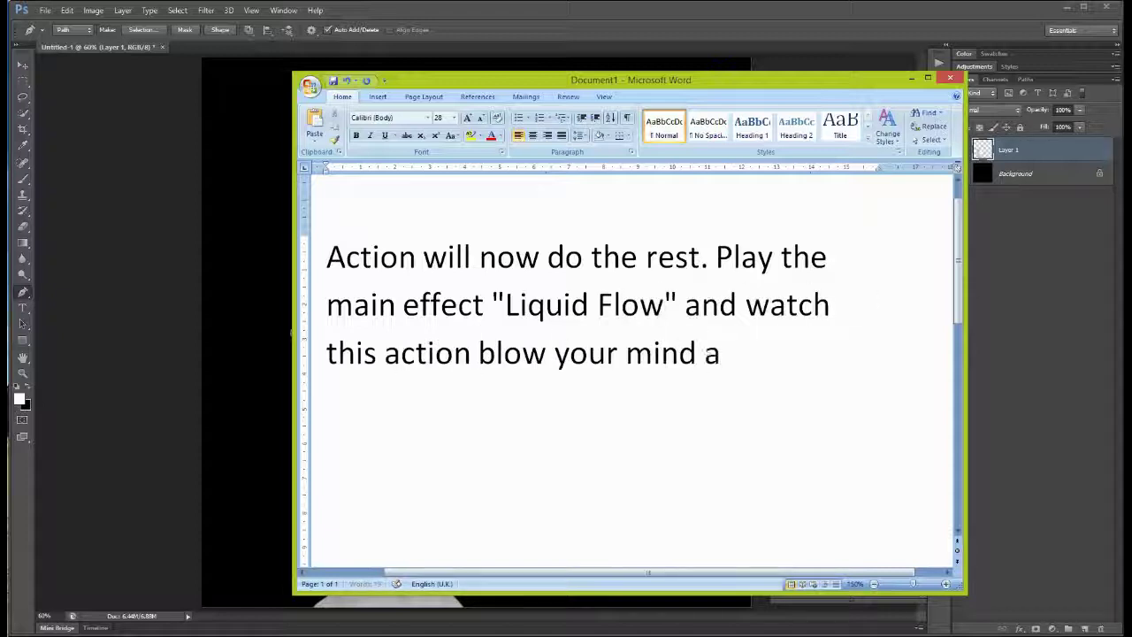
{"action": "type", "text": "nd generate a 3D-f"}
{"action": "type", "text": "eel liq"}
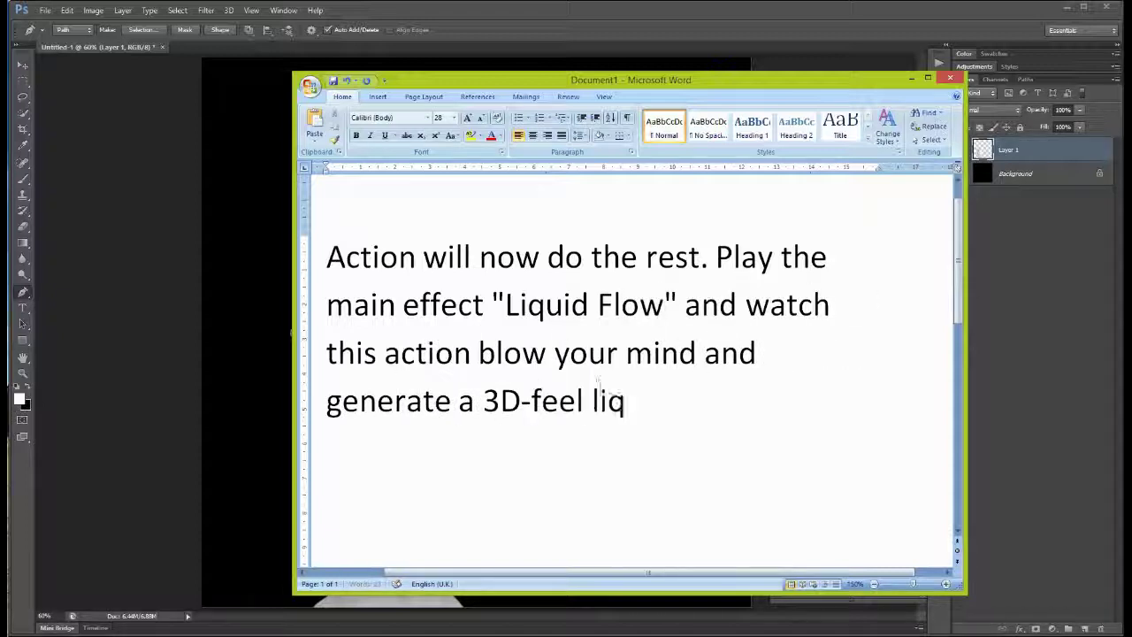
{"action": "type", "text": "uid flow"}
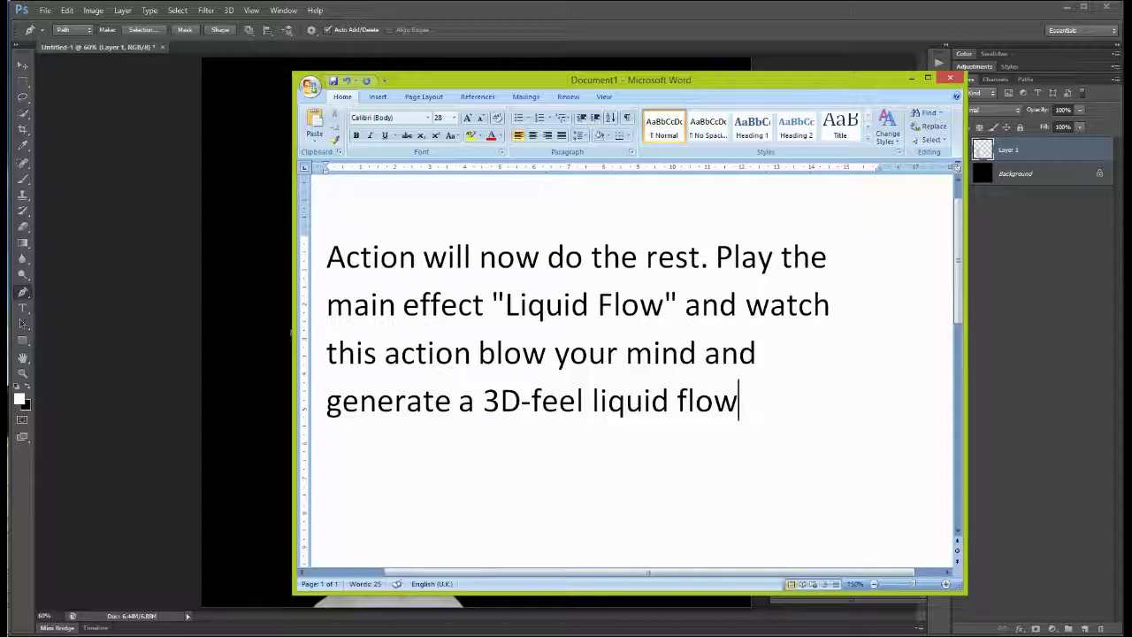
{"action": "type", "text": " one w"}
{"action": "key", "text": "BackSpace"}
{"action": "type", "text": "click."}
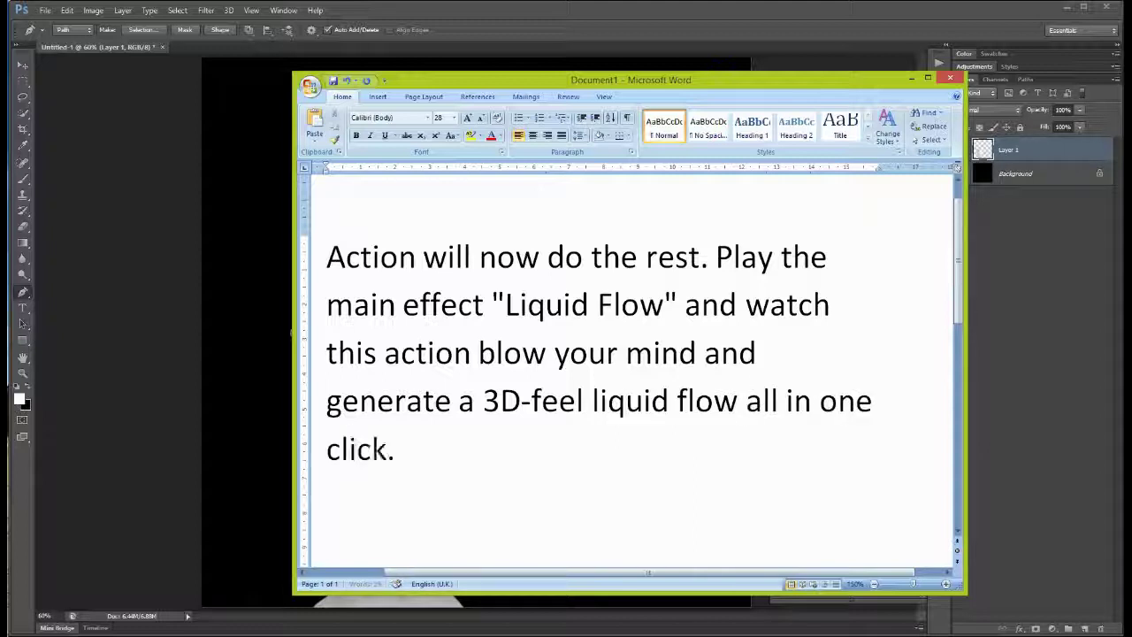
{"action": "type", "text": "re needed."}
{"action": "key", "text": "ctrl+a"}
{"action": "type", "text": "Let's proceed."}
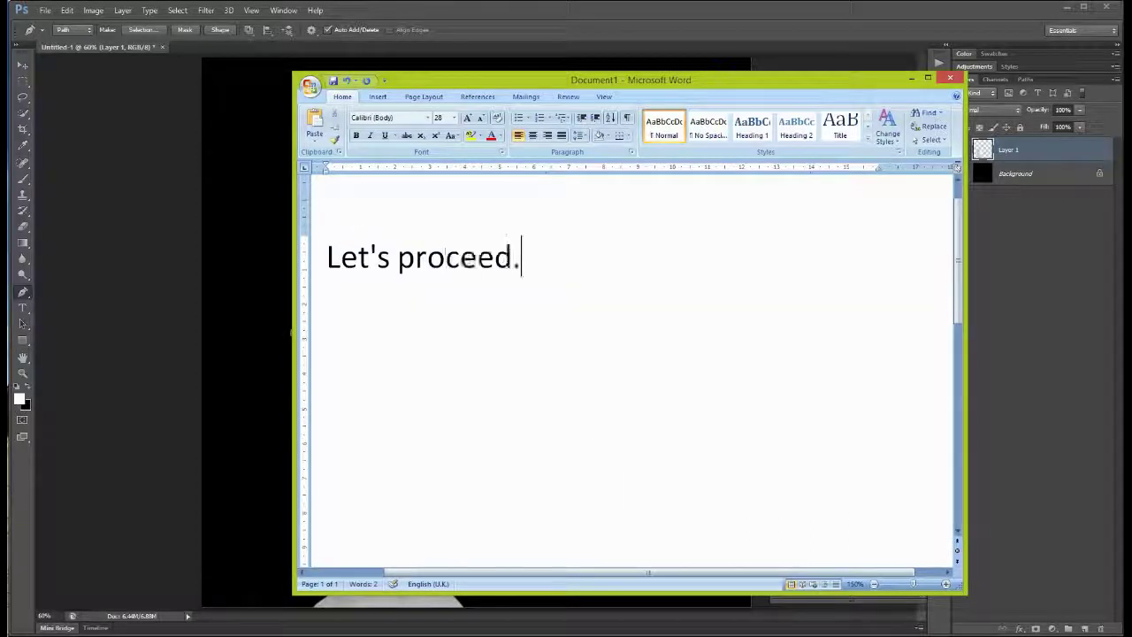
- Play the Liquid Flow main effect so a milk splash renders from the jug
{"action": "left_click", "coordinate": [871, 458]}
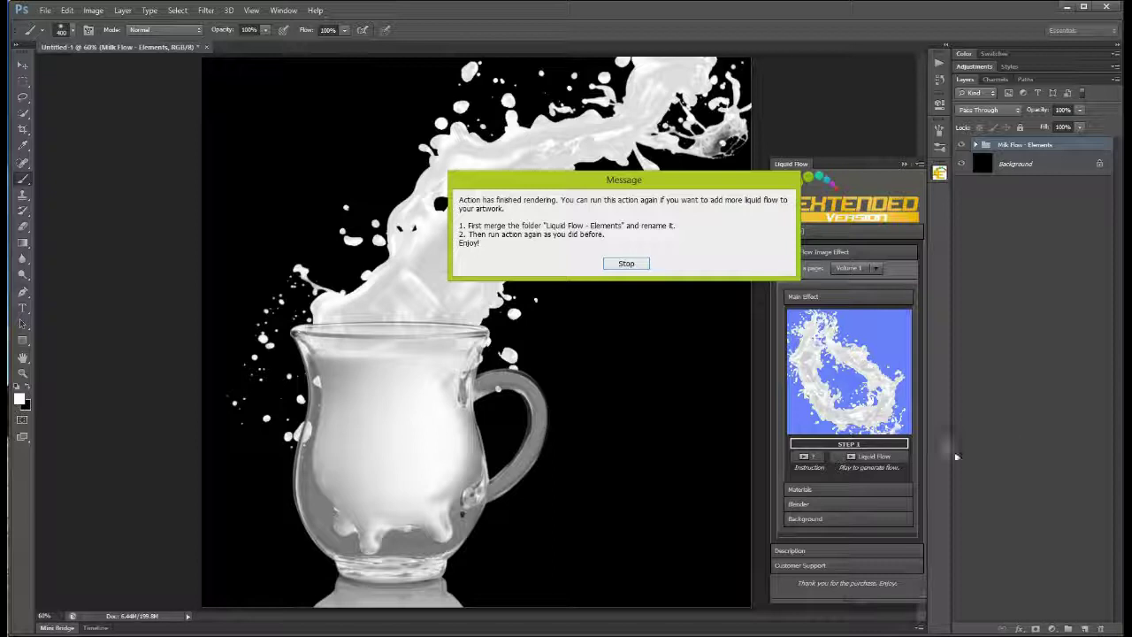
- Note that rendering finished, then close the message and fit the image on screen
{"action": "key", "text": "ctrl+a"}
{"action": "type", "text": "Ac"}
{"action": "type", "text": " now fi"}
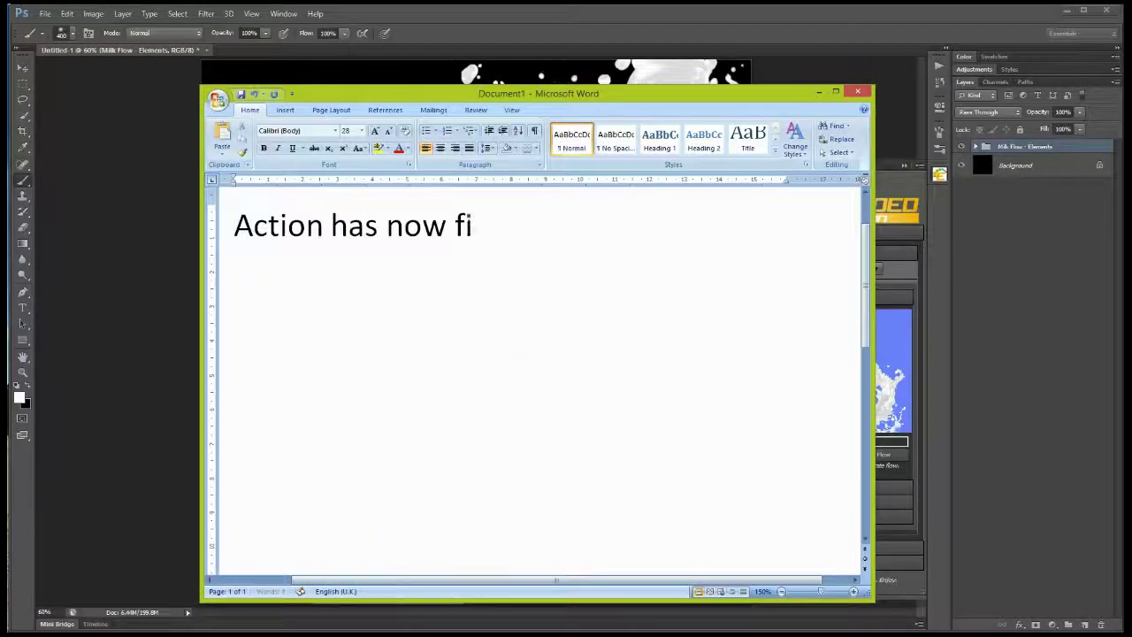
{"action": "type", "text": "nished ren"}
{"action": "type", "text": "dering. L"}
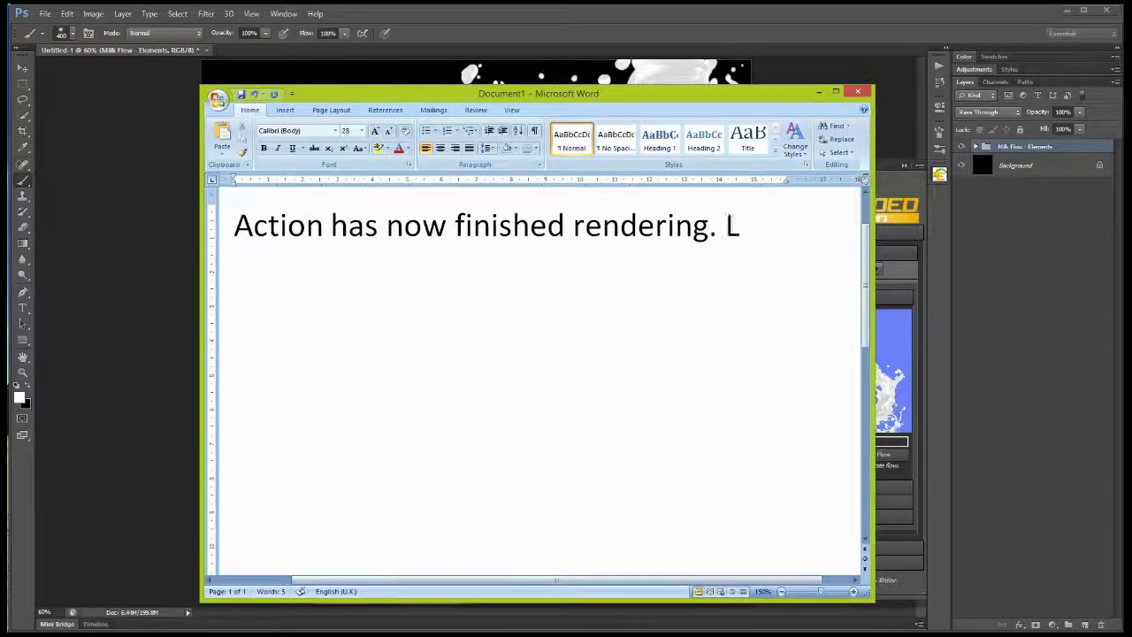
{"action": "key", "text": "BackSpace"}
{"action": "key", "text": "BackSpace"}
{"action": "key", "text": "Return"}
{"action": "type", "text": "Let's check it out"}
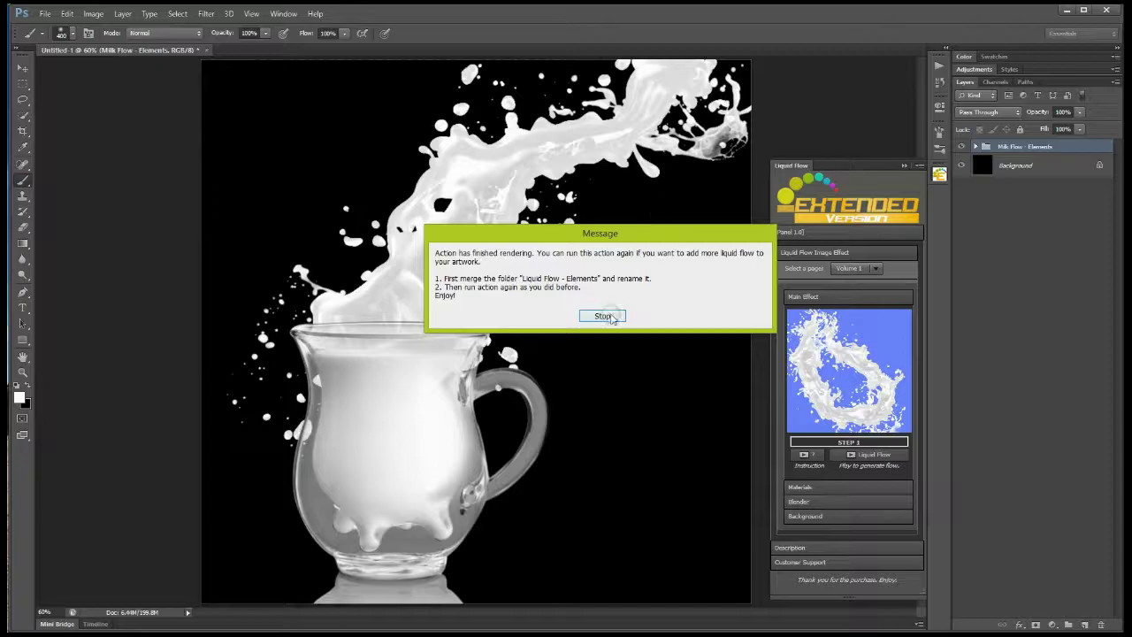
{"action": "left_click", "coordinate": [610, 319]}
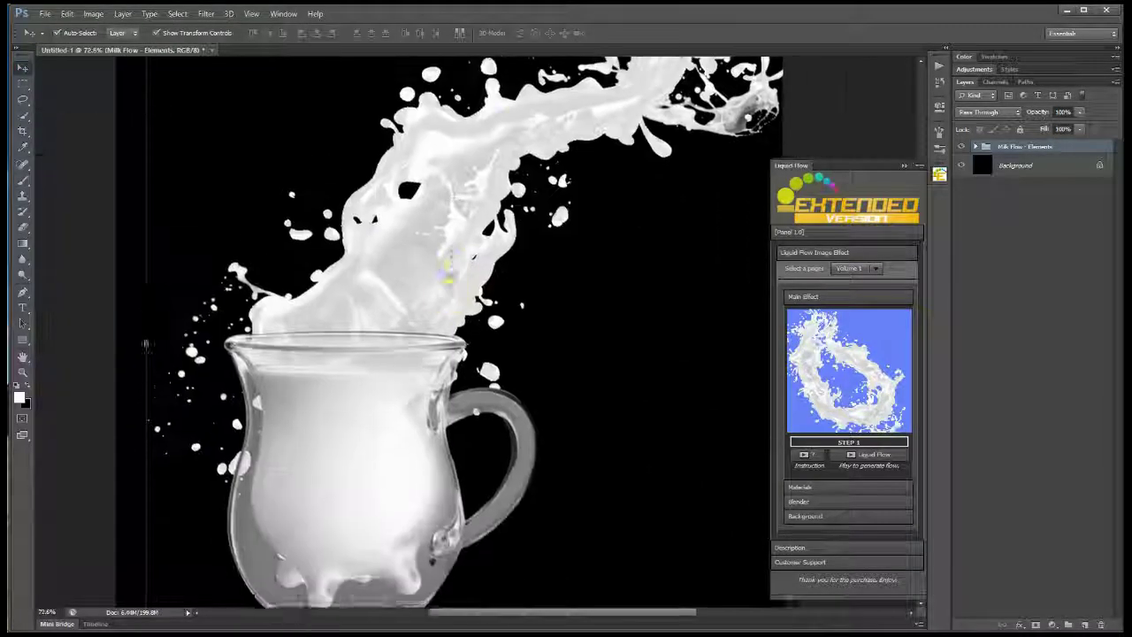
{"action": "key", "text": "ctrl+0"}
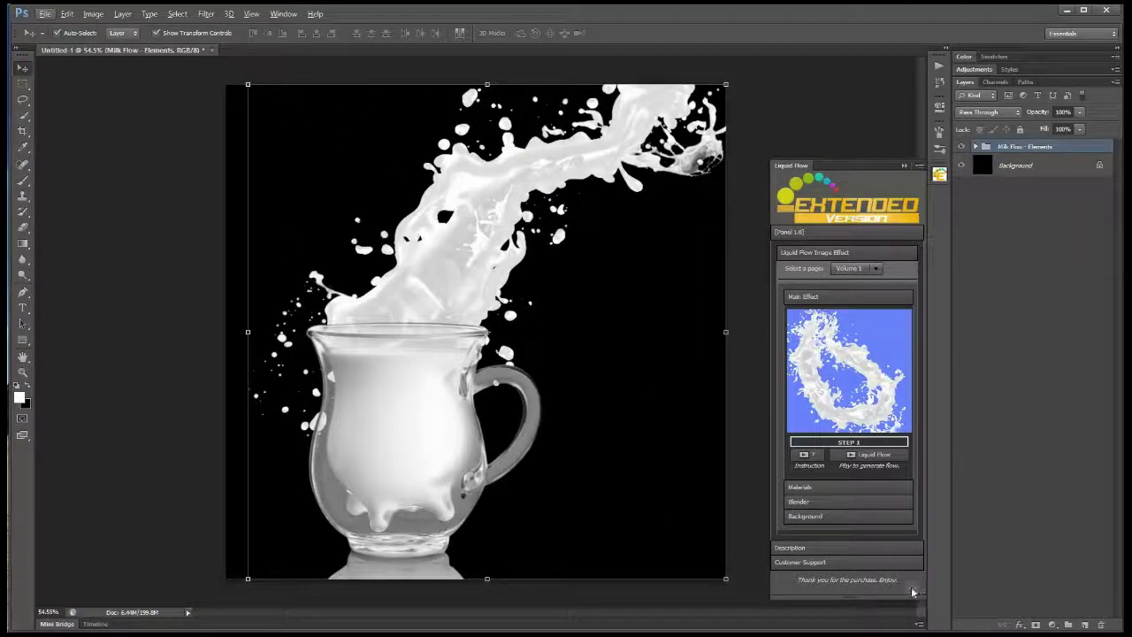
- Write a note explaining the action can be rerun on another liquid path
{"action": "type", "text": "Beautiful! This action was created"}
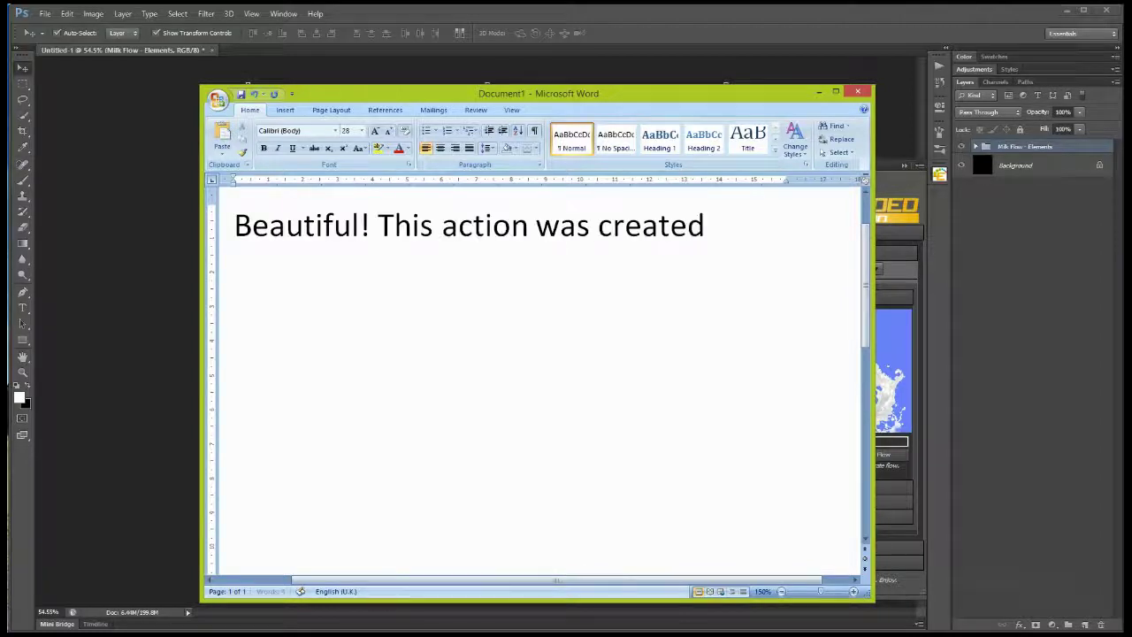
{"action": "type", "text": "t you can run i"}
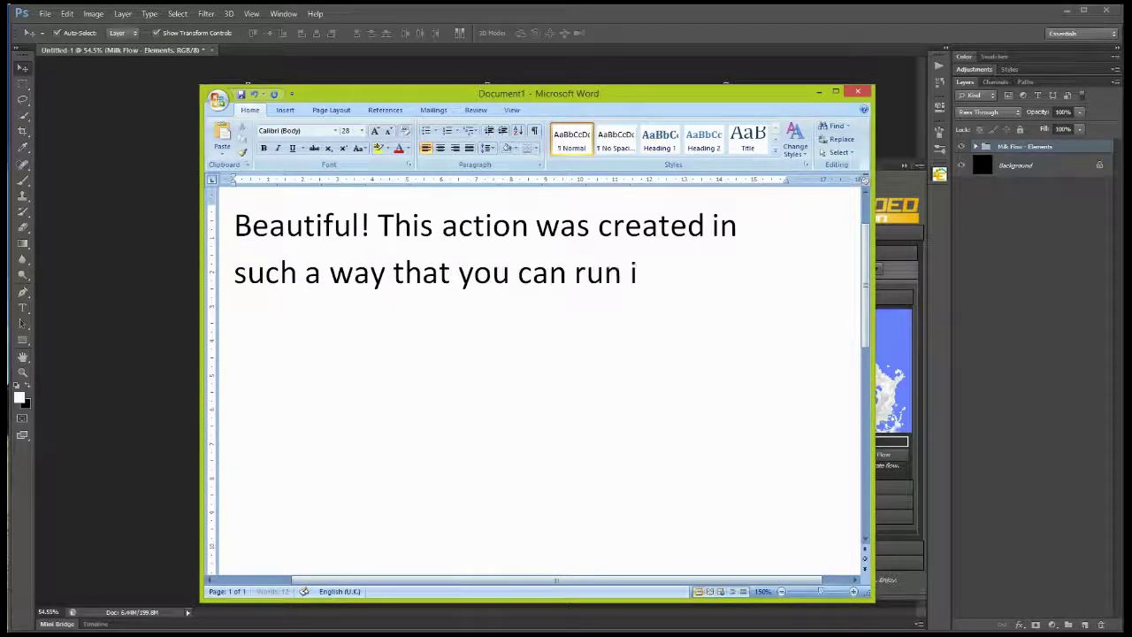
{"action": "type", "text": "t again"}
{"action": "type", "text": "d create more"}
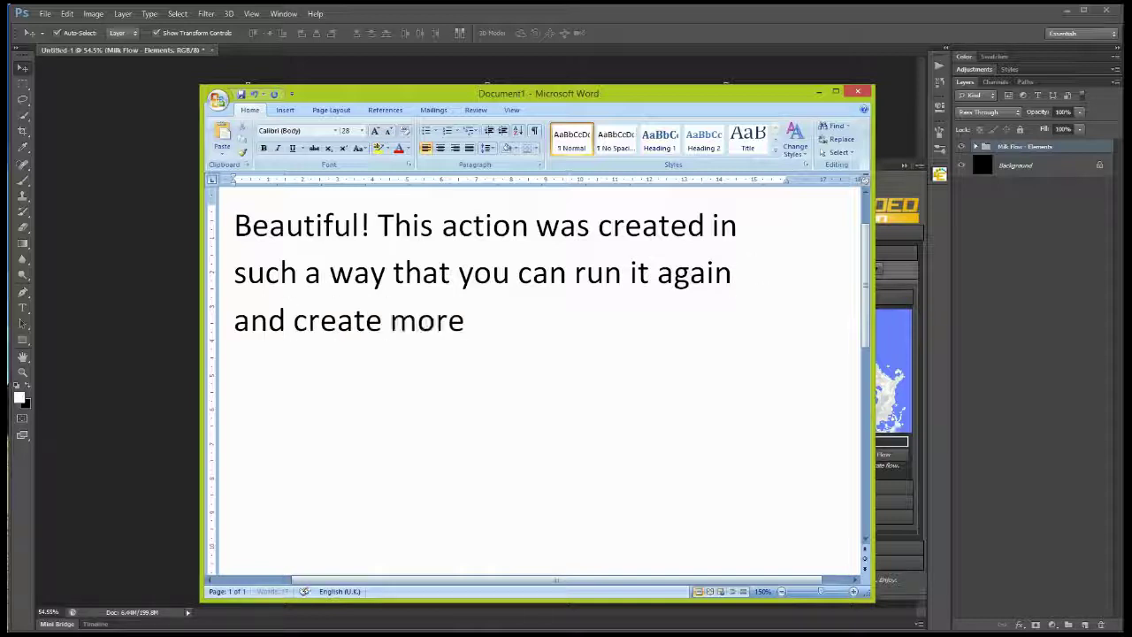
{"action": "type", "text": " div"}
{"action": "type", "text": " flow. "}
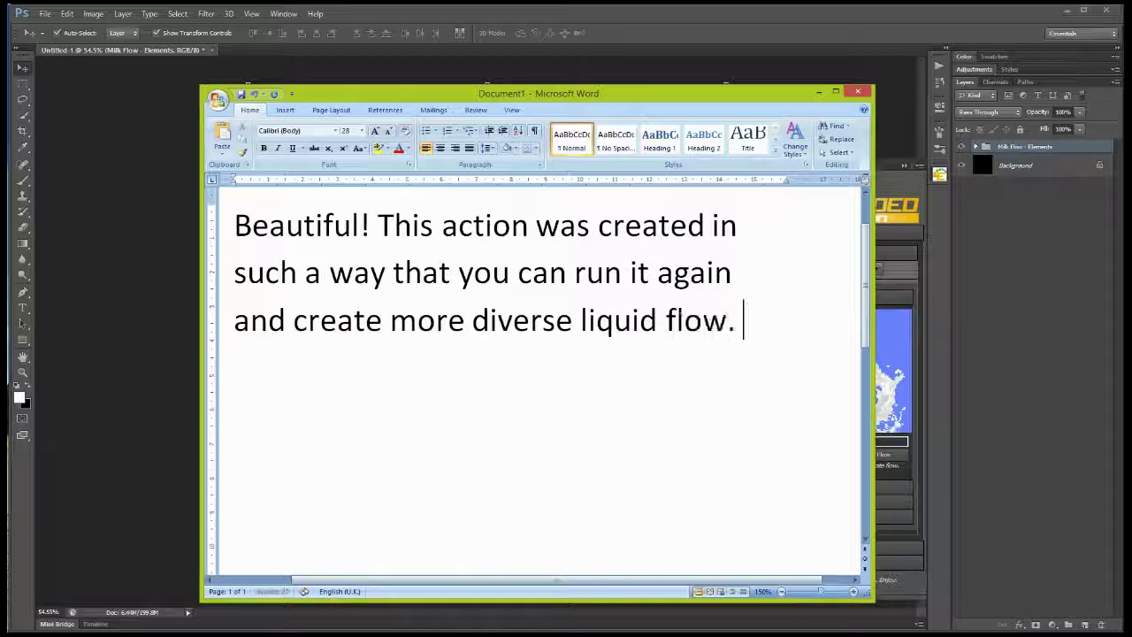
{"action": "type", "text": "Simply merge the overall folder "}
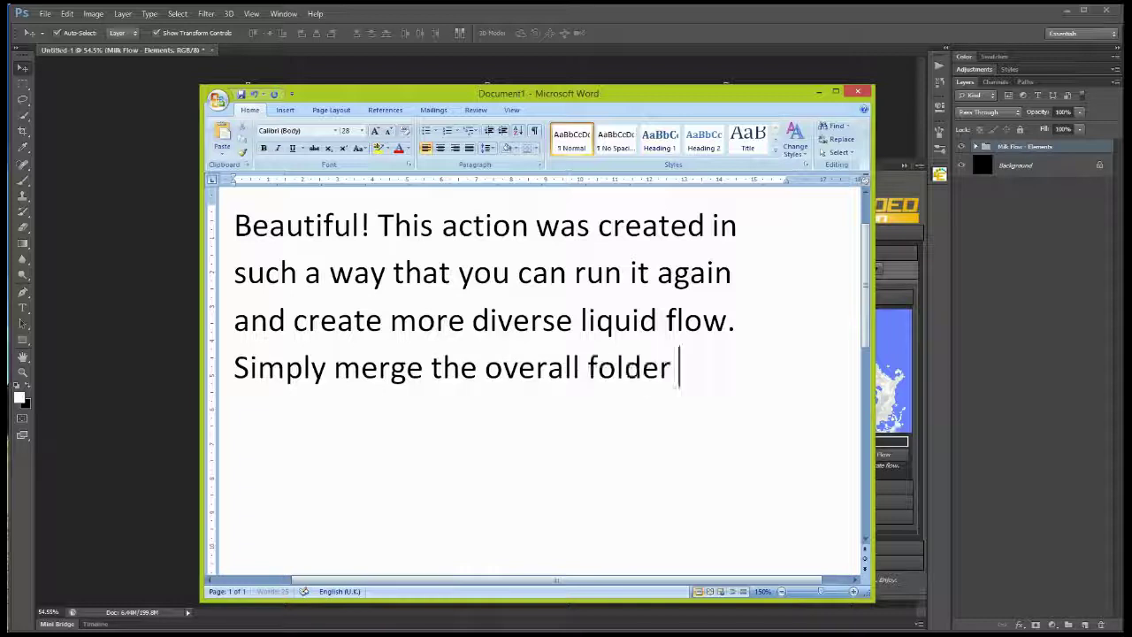
{"action": "type", "text": "Milk"}
{"action": "type", "text": "nts\" and rename"}
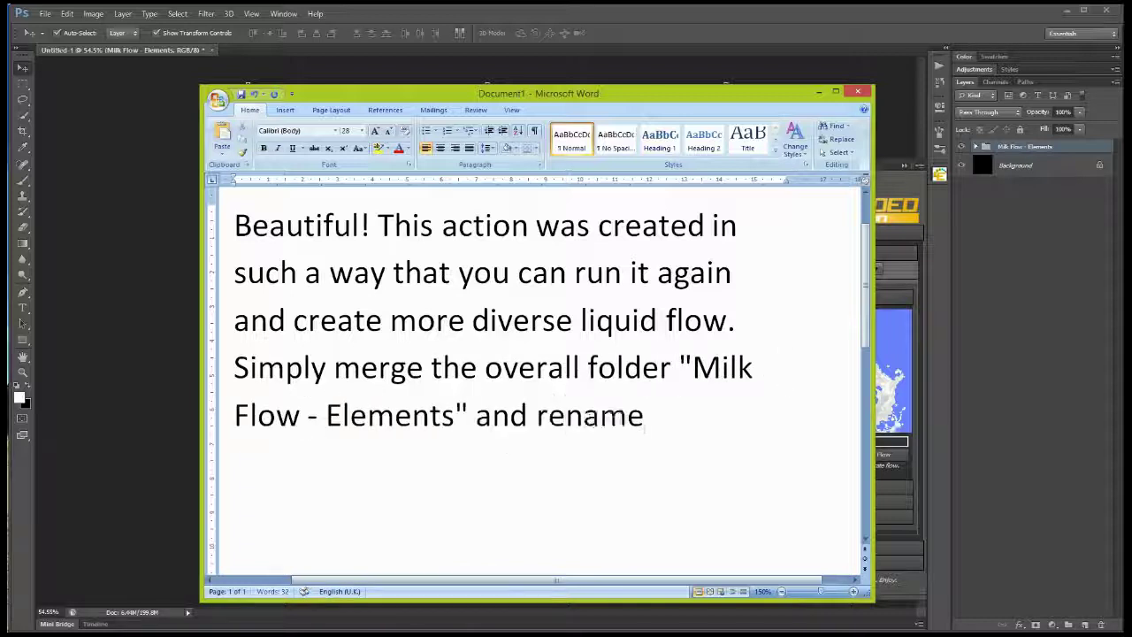
{"action": "type", "text": "or con"}
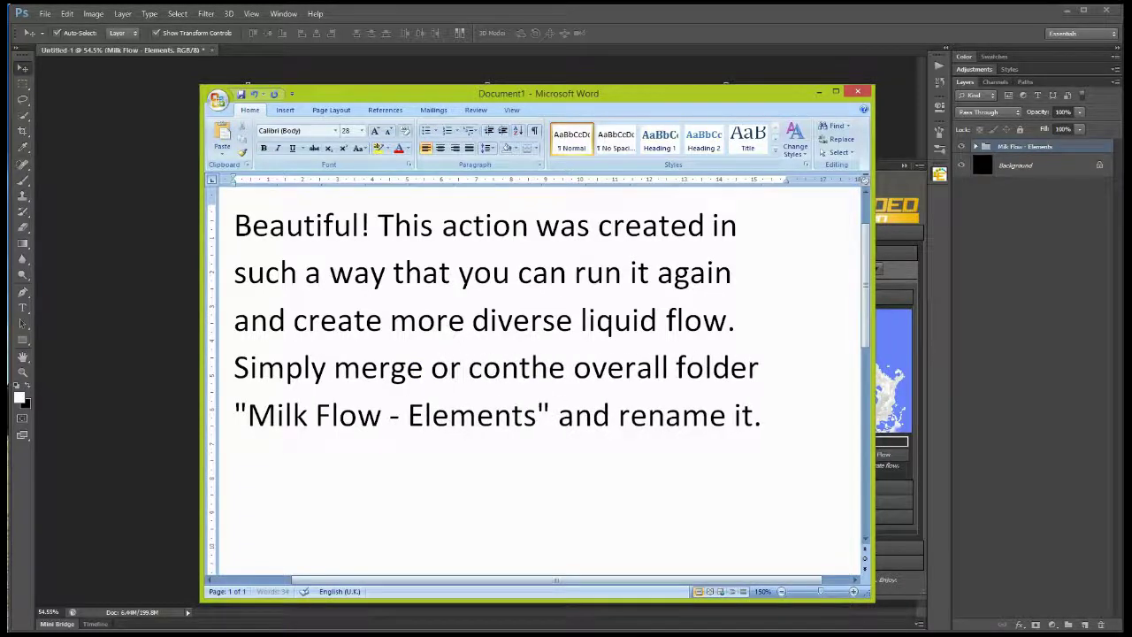
{"action": "type", "text": "vert to smart object "}
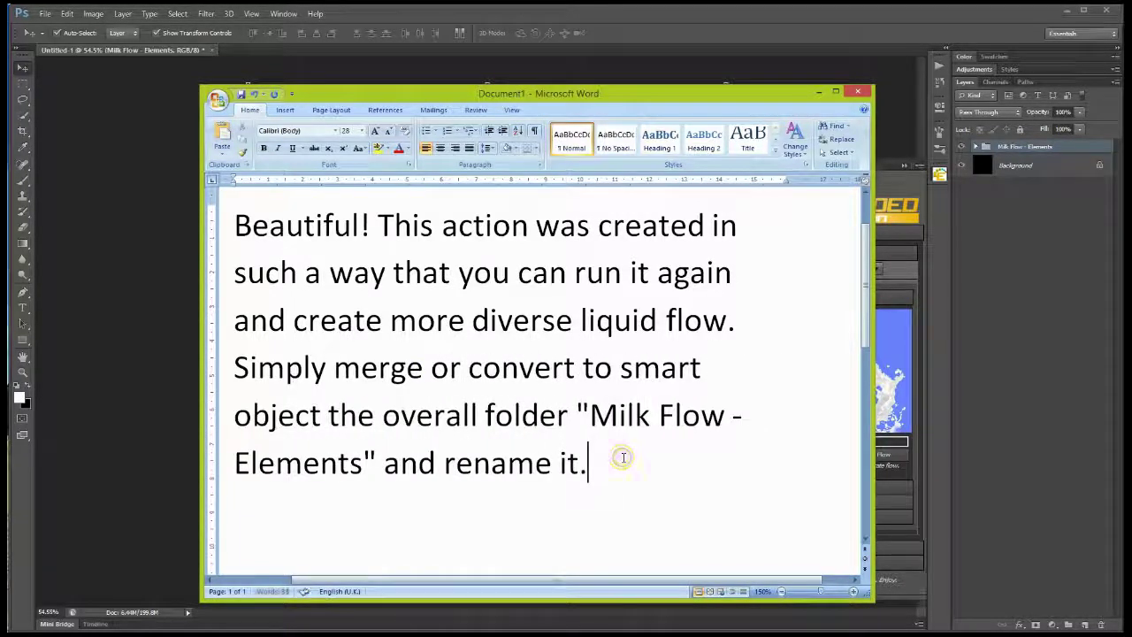
{"action": "type", "text": "hen runo"}
{"action": "key", "text": "BackSpace"}
{"action": "key", "text": "BackSpace"}
{"action": "key", "text": "BackSpace"}
{"action": "type", "text": "c"}
{"action": "type", "text": "other liquid"}
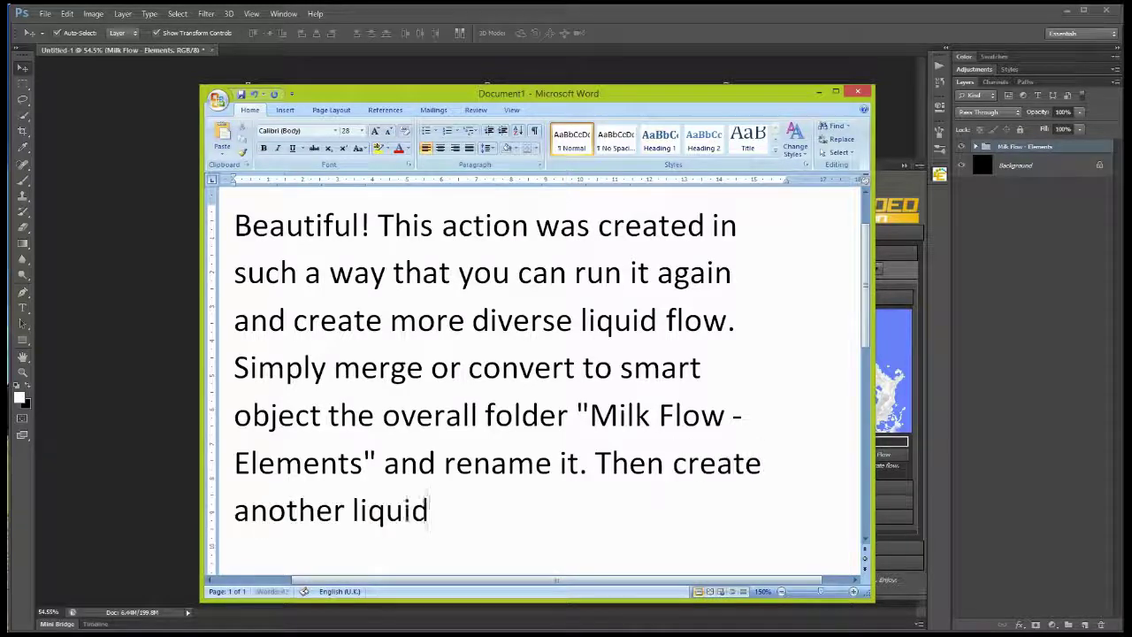
{"action": "type", "text": "ow path as"}
{"action": "type", "text": " before an"}
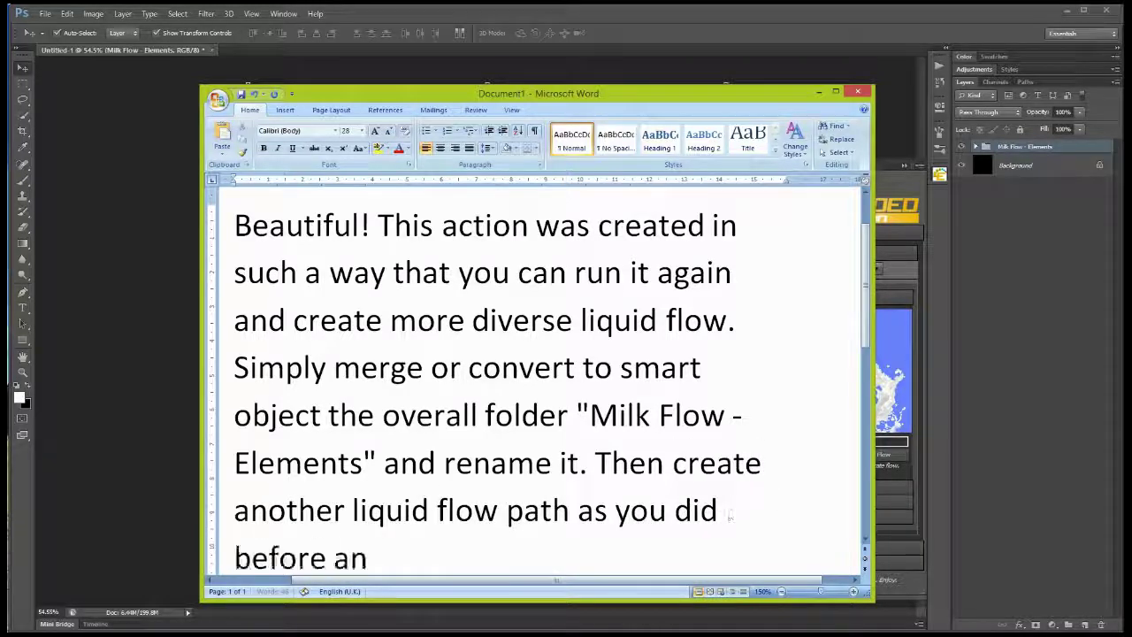
{"action": "type", "text": "d run action to generate the f"}
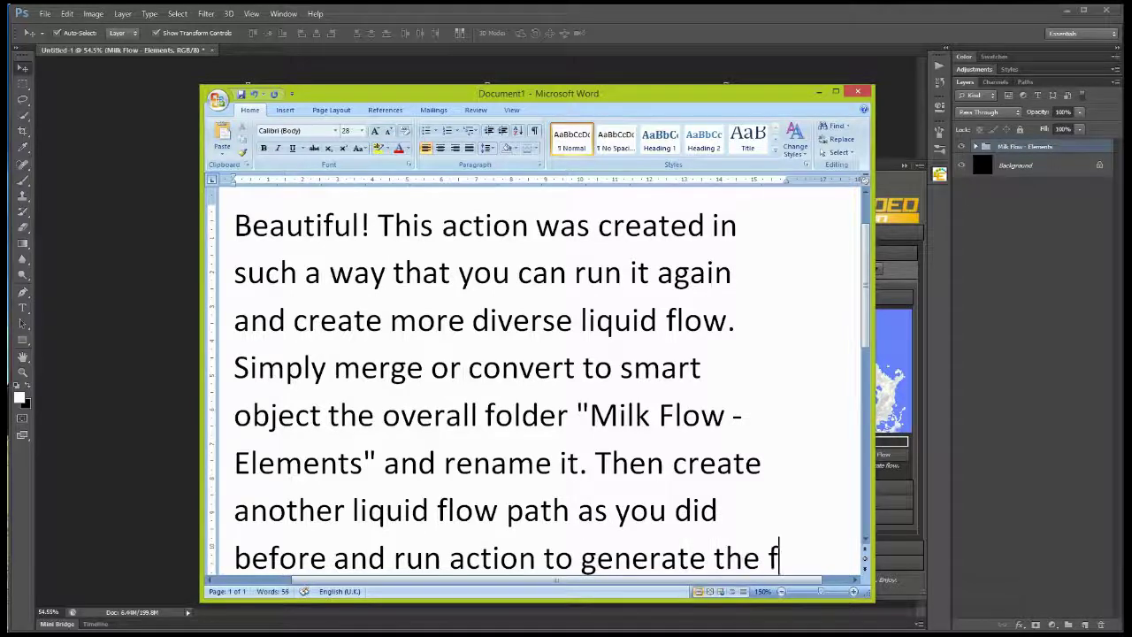
{"action": "type", "text": "low."}
- Note that each play gives a new result, then expand the Milk Flow - Elements group
{"action": "key", "text": "ctrl+a"}
{"action": "key", "text": "Delete"}
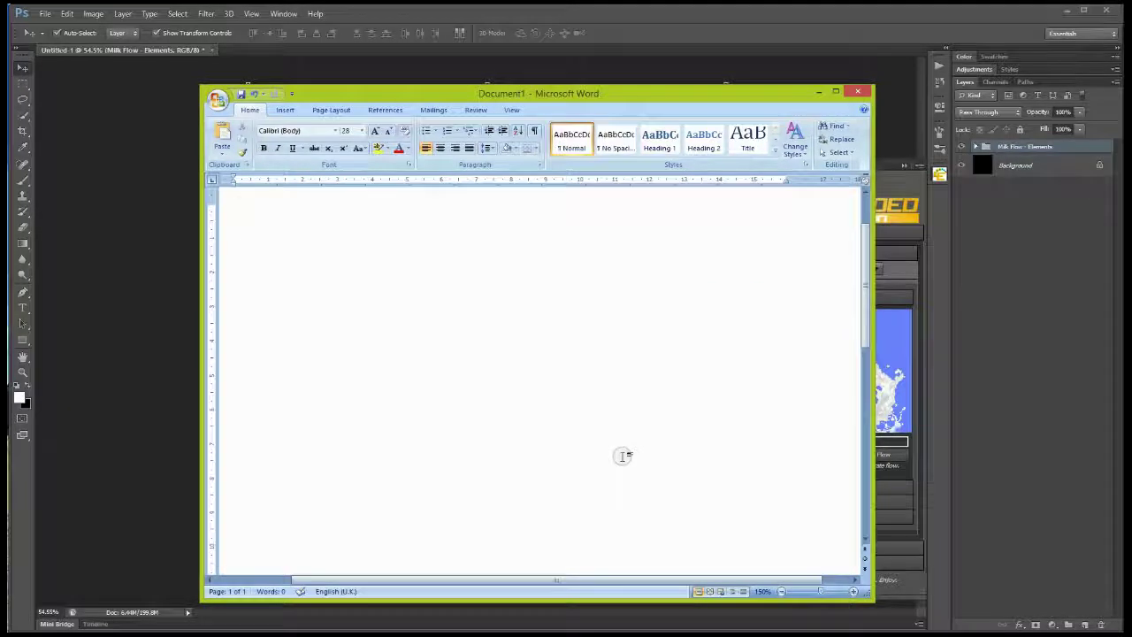
{"action": "type", "text": "ach time you play a"}
{"action": "type", "text": "ction, you will achieve new result,"}
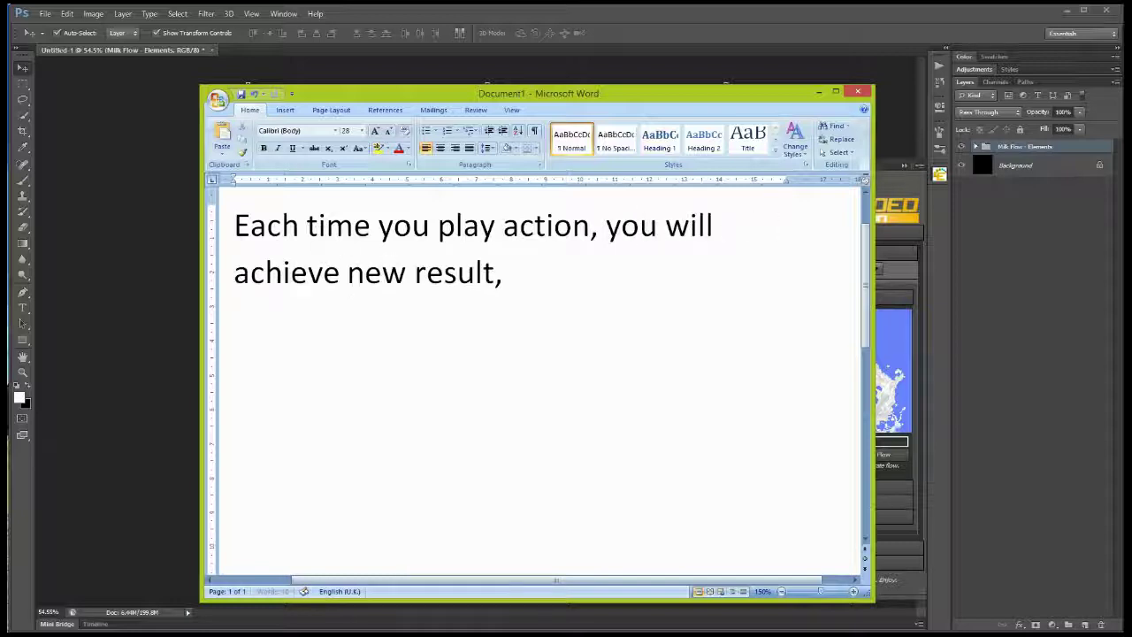
{"action": "type", "text": "ew liquid wave,"}
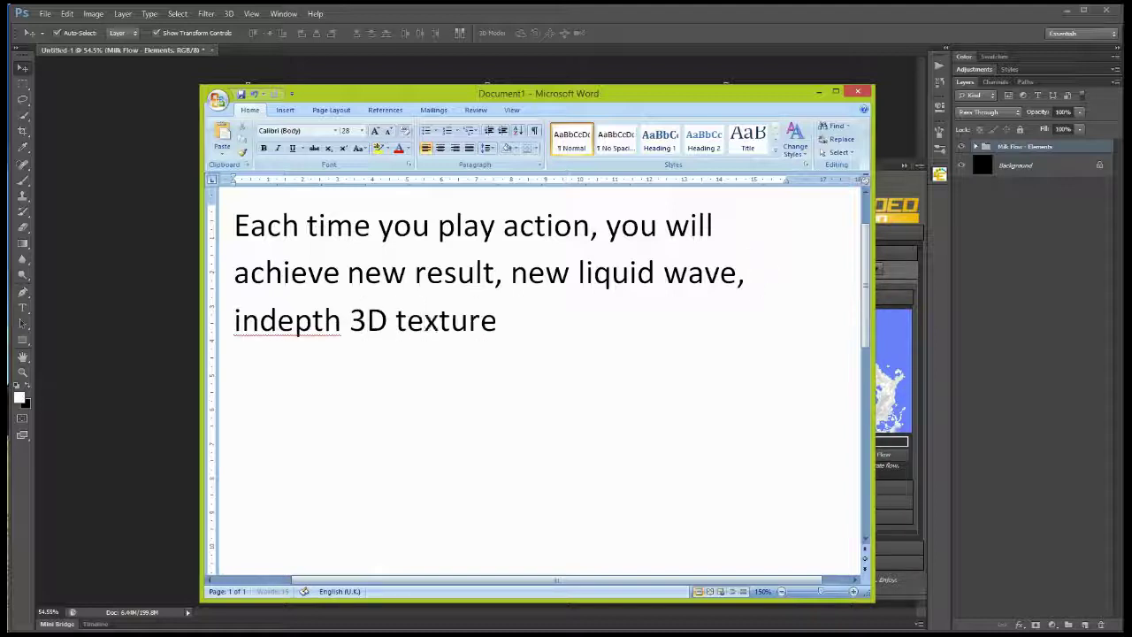
{"action": "type", "text": " more."}
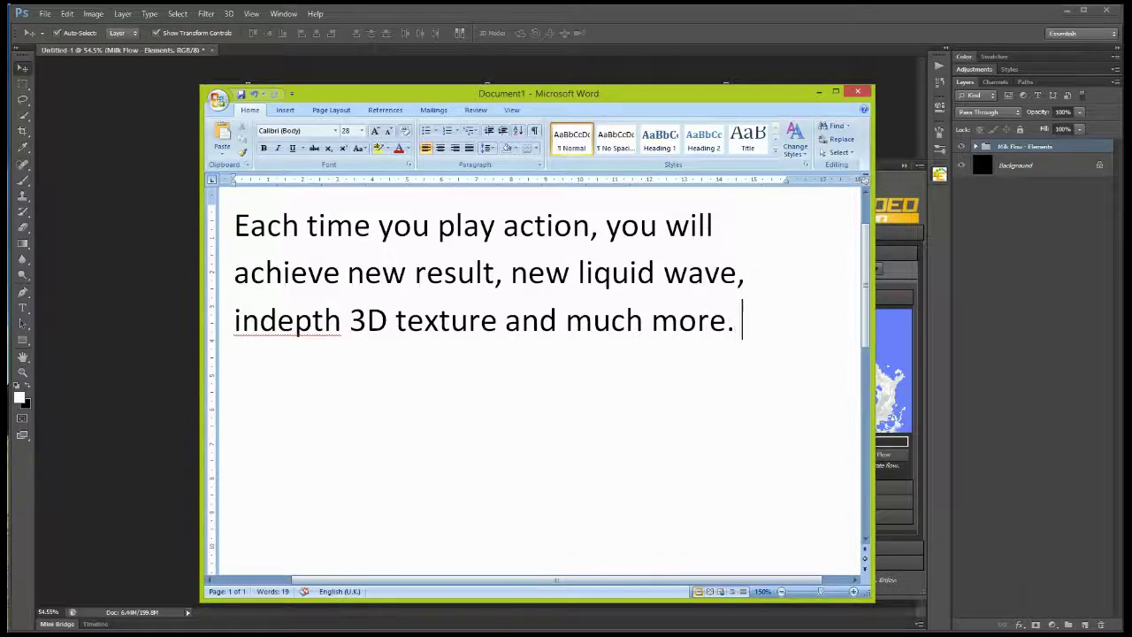
{"action": "key", "text": "ctrl+a"}
{"action": "type", "text": "Now le"}
{"action": "type", "text": "odi"}
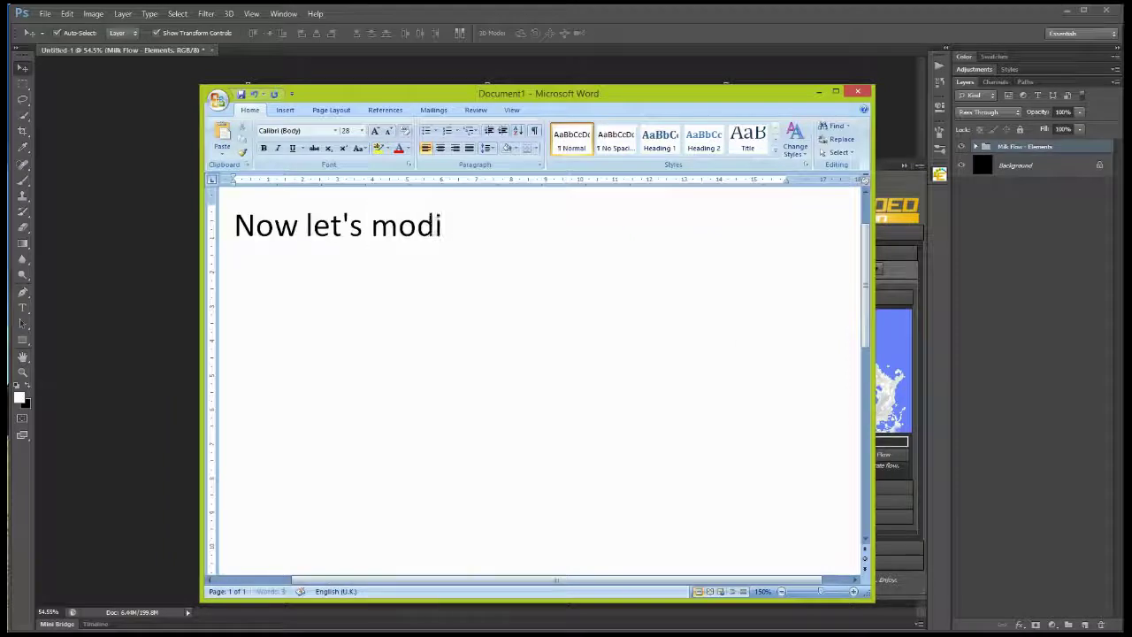
{"action": "type", "text": "stomize the final result"}
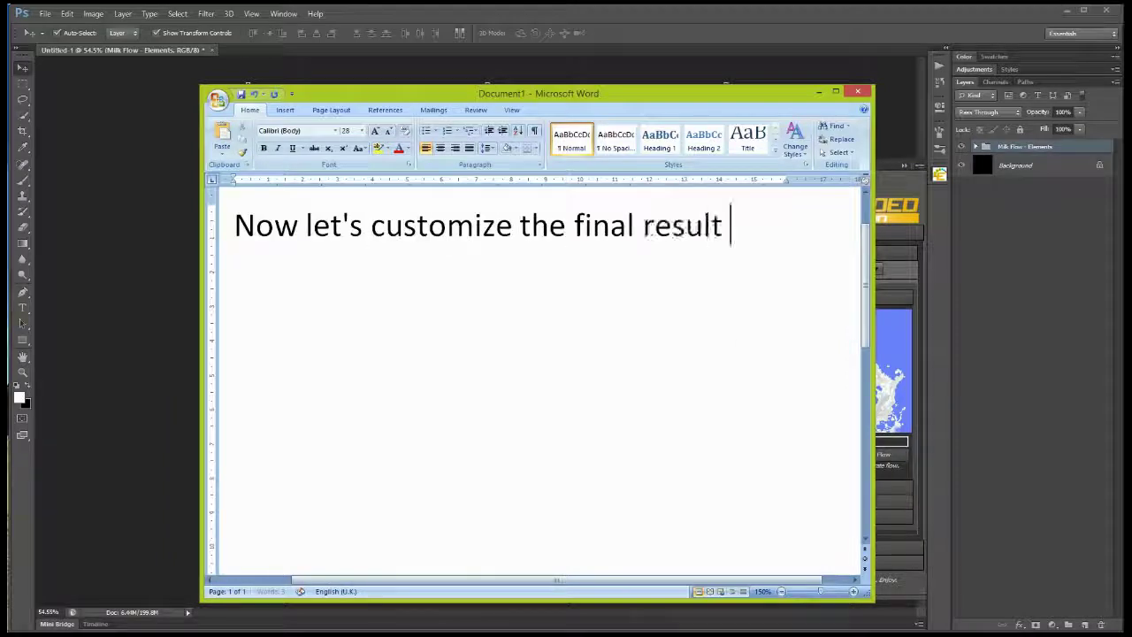
{"action": "type", "text": "using the Sub-actions we in"}
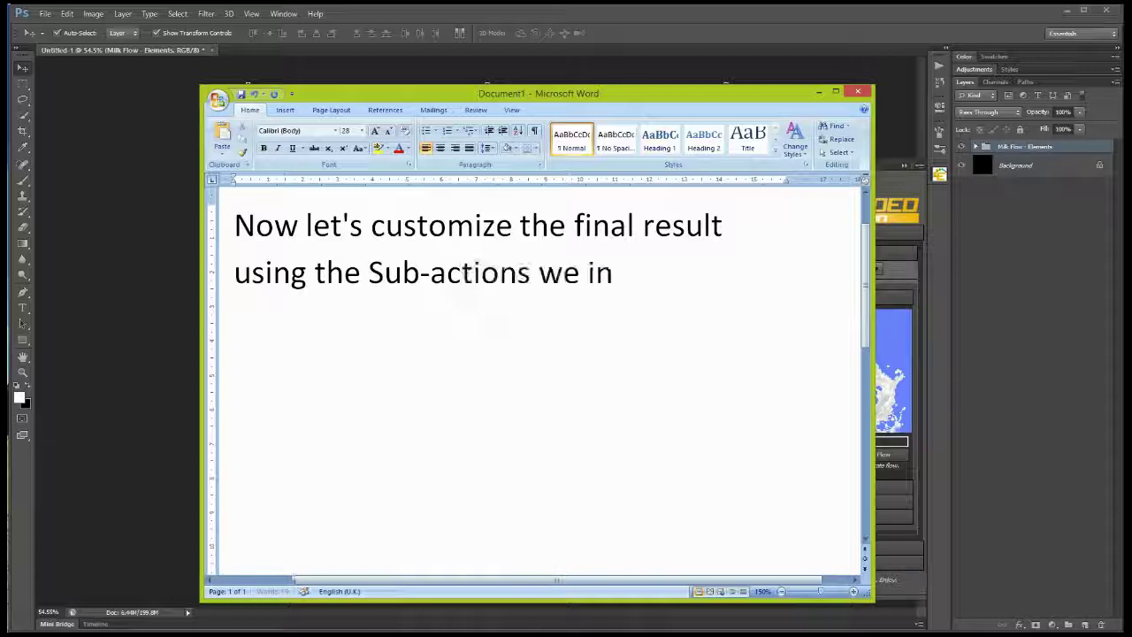
{"action": "type", "text": "cluded"}
{"action": "type", "text": " always."}
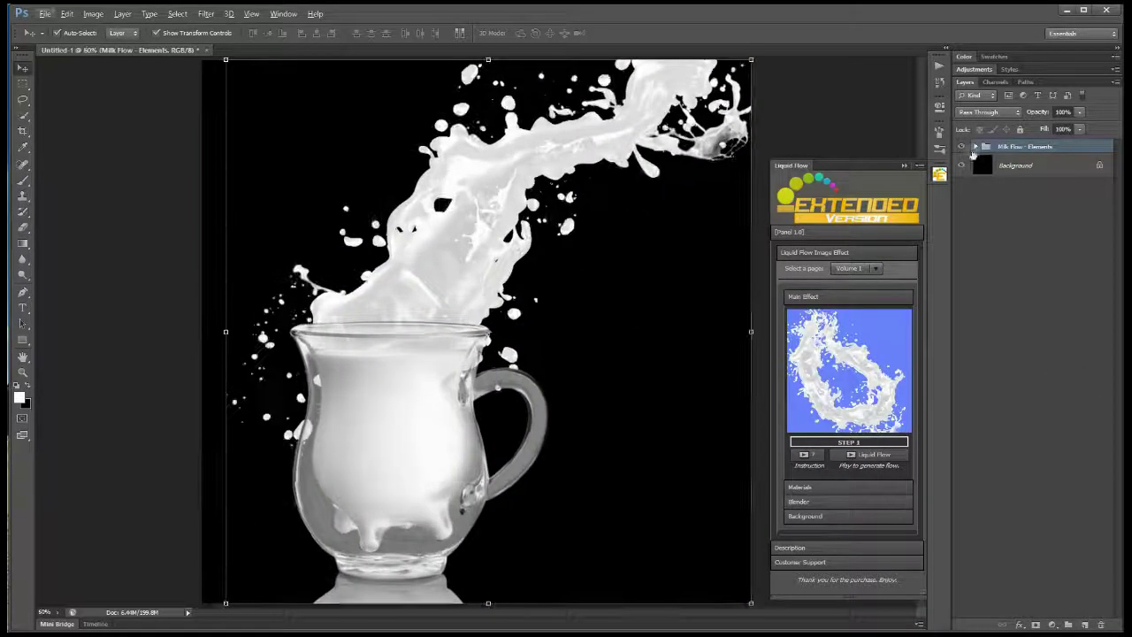
{"action": "left_click", "coordinate": [974, 146]}
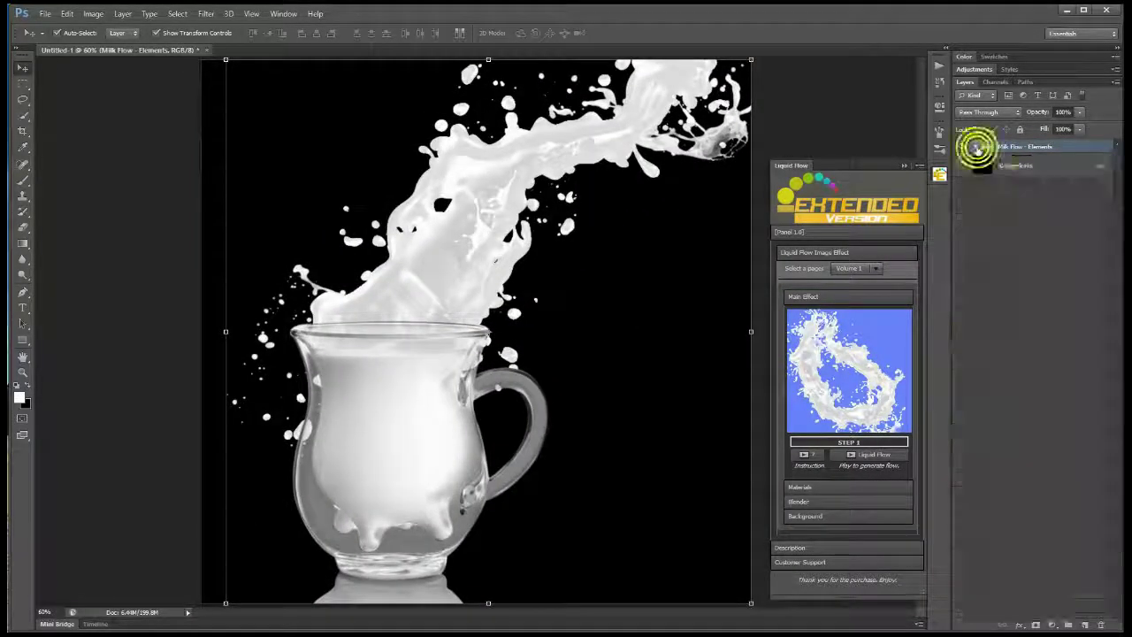
- Show the nested layers and note that Alt/Option-clicking the arrow collapses all folders
{"action": "left_click", "coordinate": [975, 146]}
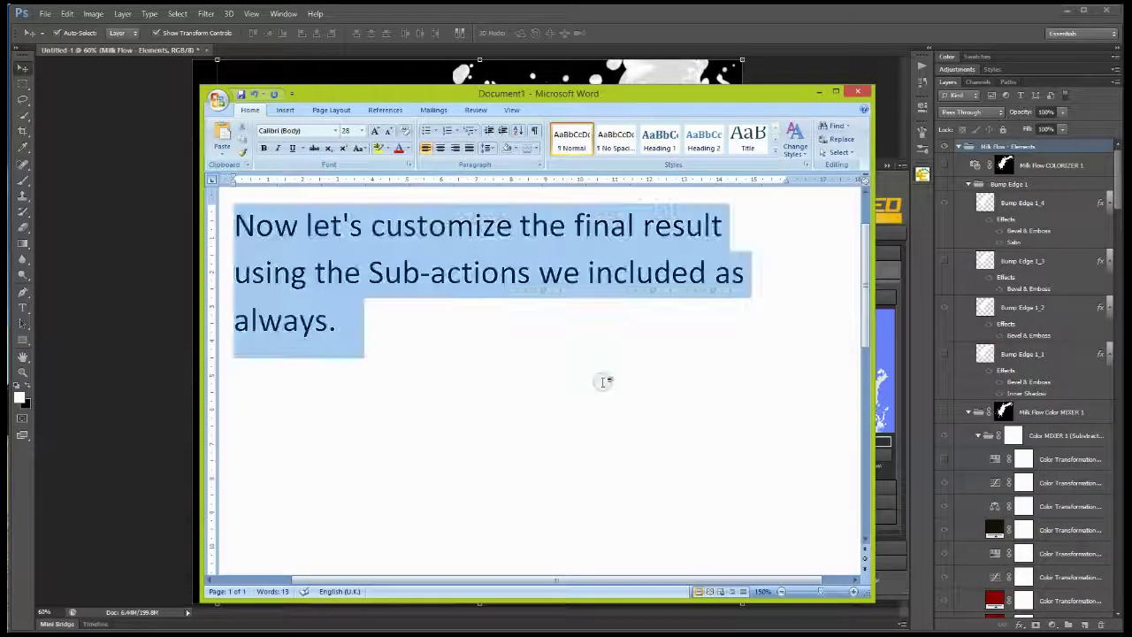
{"action": "type", "text": "To"}
{"action": "type", "text": " collapse all the o"}
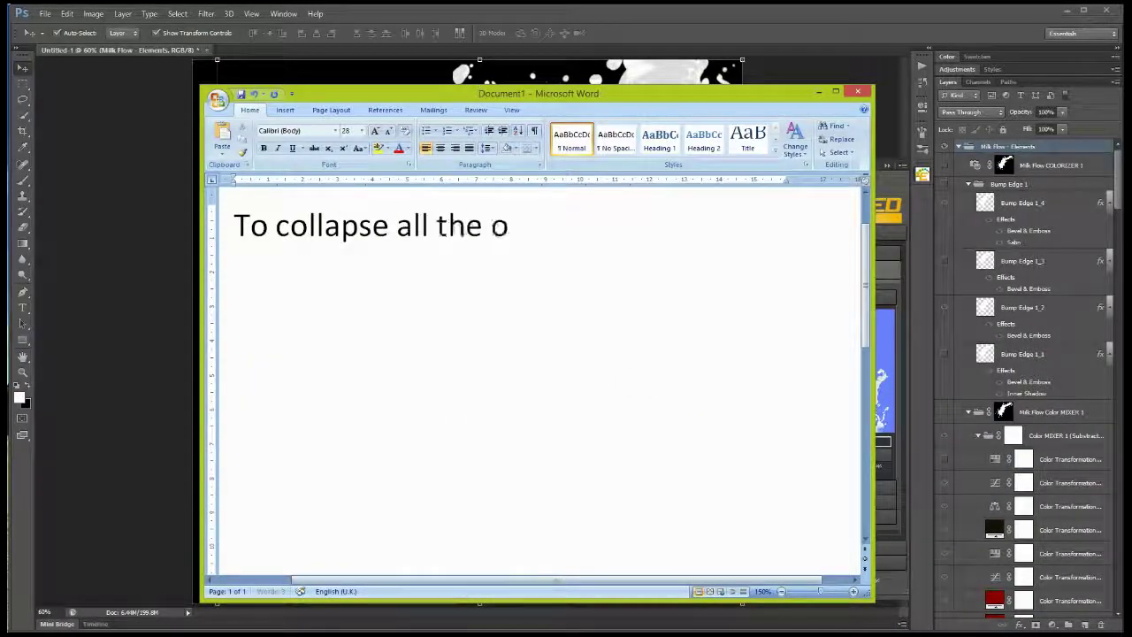
{"action": "type", "text": "pen folders, simpl"}
{"action": "type", "text": "he mahor"}
{"action": "key", "text": "BackSpace"}
{"action": "key", "text": "BackSpace"}
{"action": "key", "text": "BackSpace"}
{"action": "type", "text": "jor folder \"Milk Flow"}
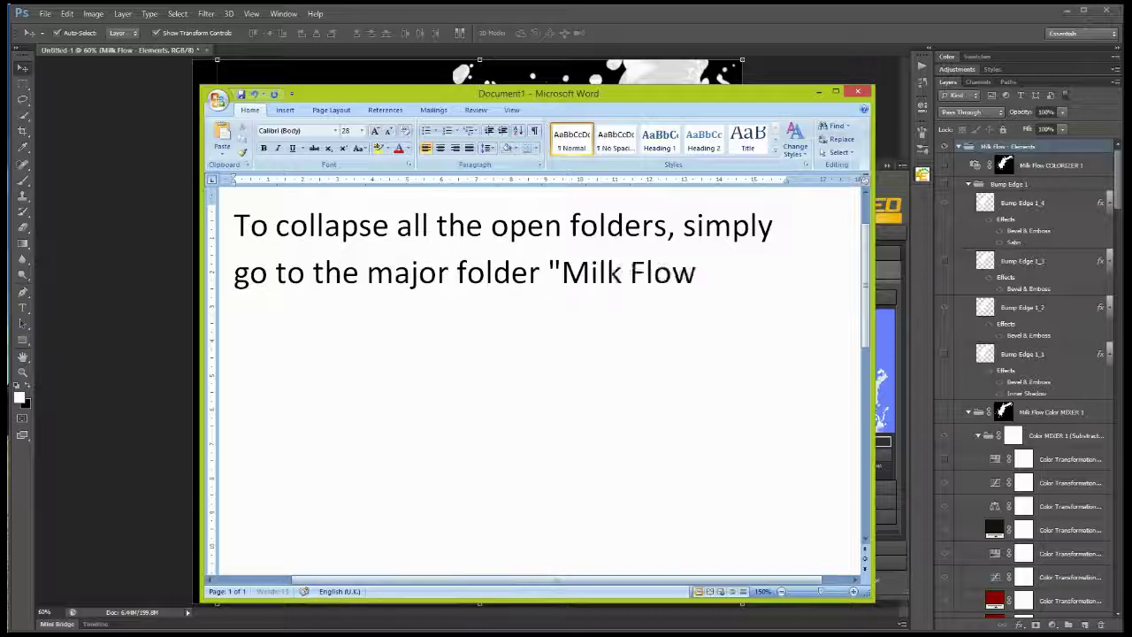
{"action": "type", "text": "lements\" hold down Alt (in window) and"}
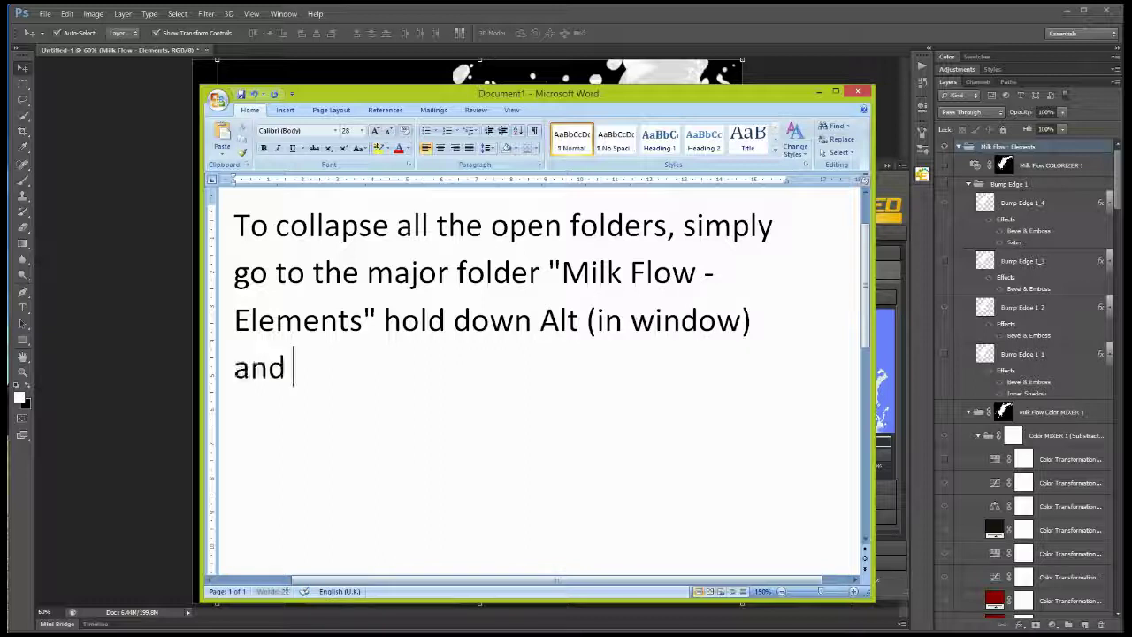
{"action": "type", "text": "Option (in Mac) and click"}
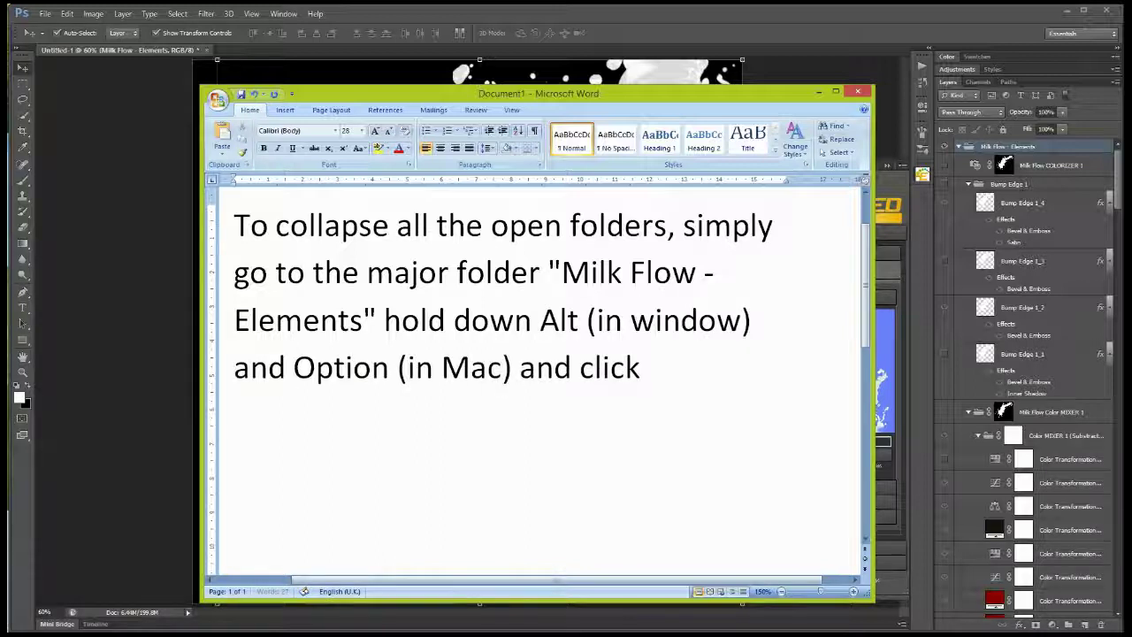
{"action": "type", "text": " on the down arror"}
{"action": "key", "text": "BackSpace"}
{"action": "type", "text": "w to col"}
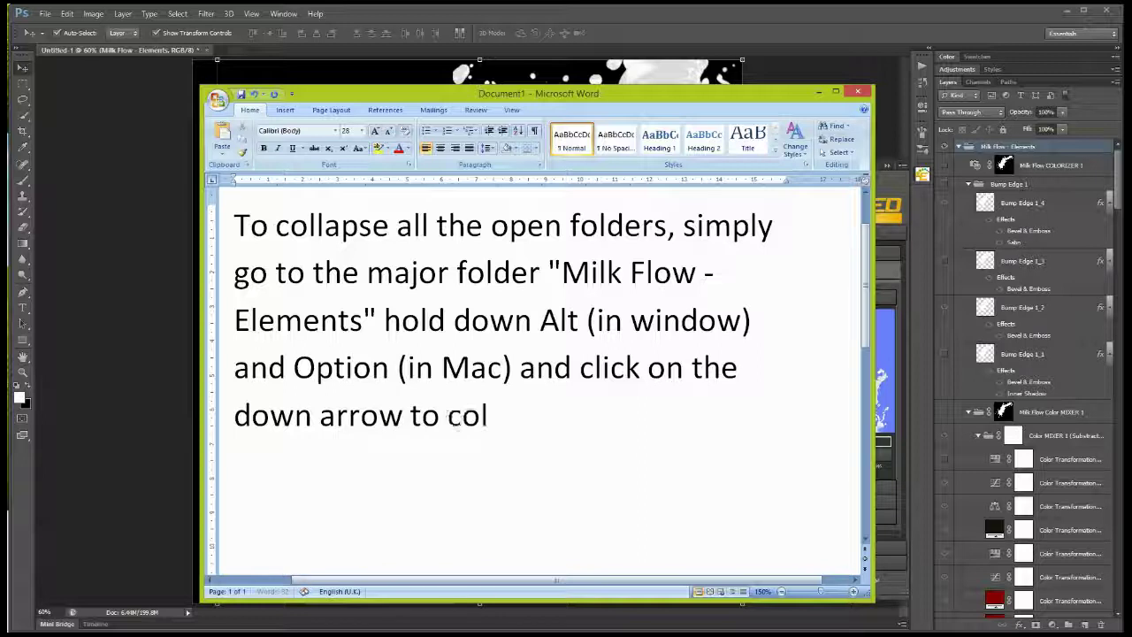
{"action": "type", "text": "lapse all folders."}
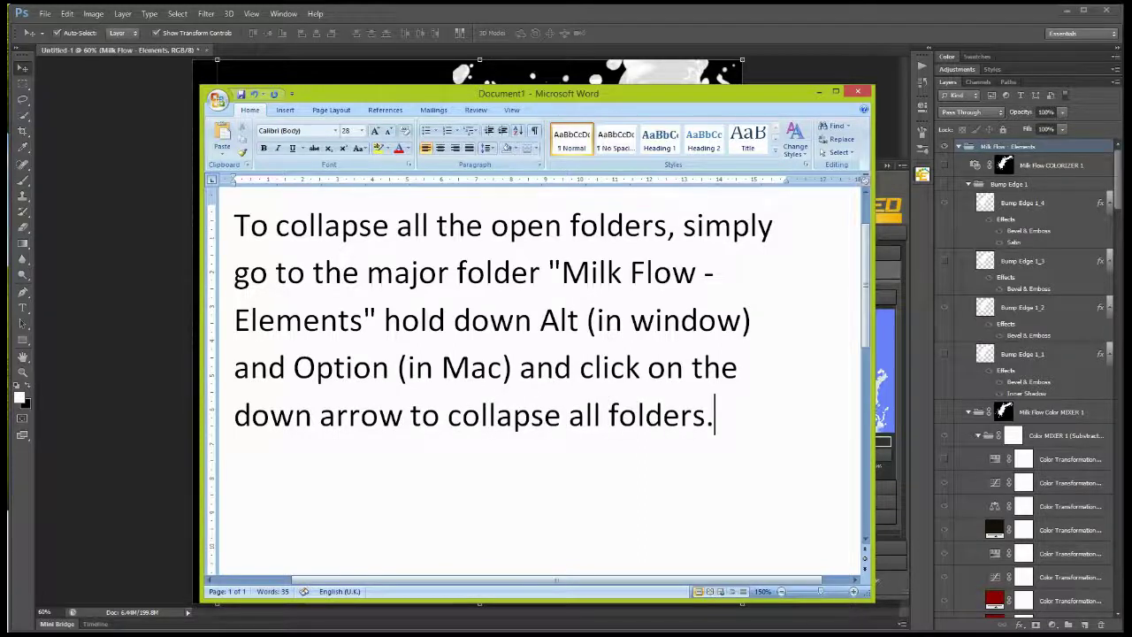
- Collapse all nested folders and caption: 'Here is the object layer we used.'
{"action": "left_click", "coordinate": [960, 146], "text": "alt"}
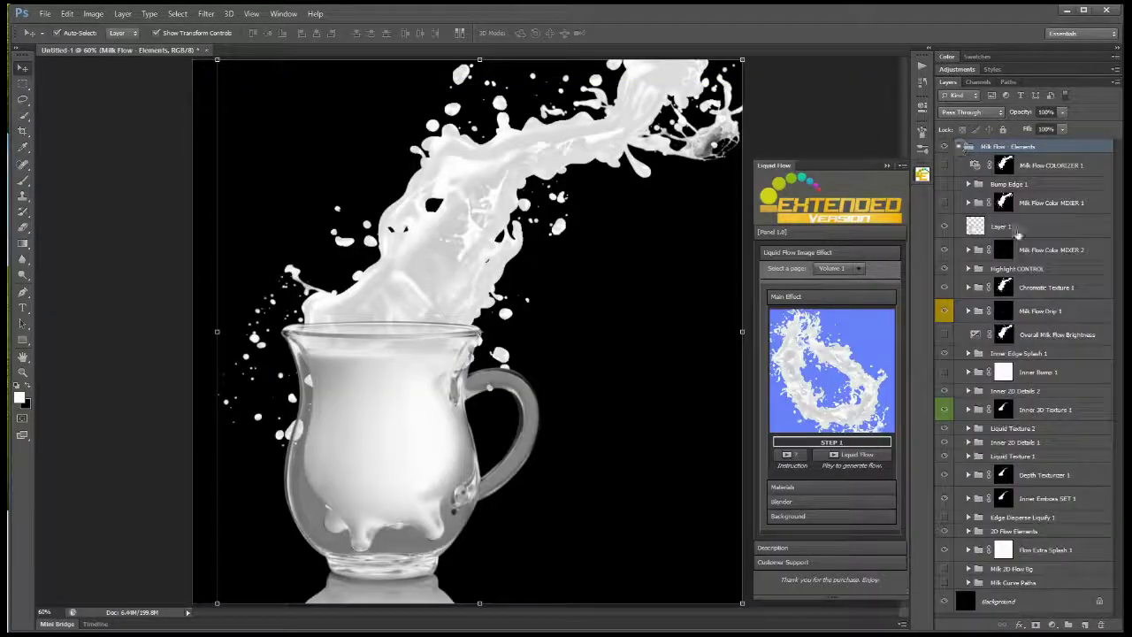
{"action": "key", "text": "ctrl+a"}
{"action": "type", "text": "Here is the object layer we used. Y"}
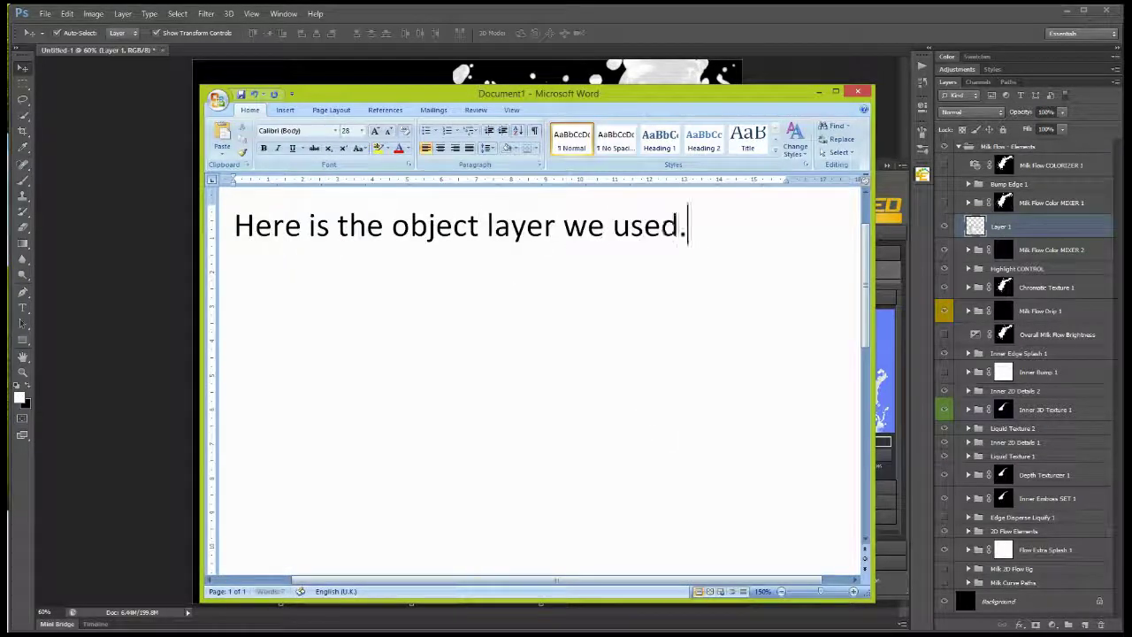
{"action": "type", "text": "ou can move it to"}
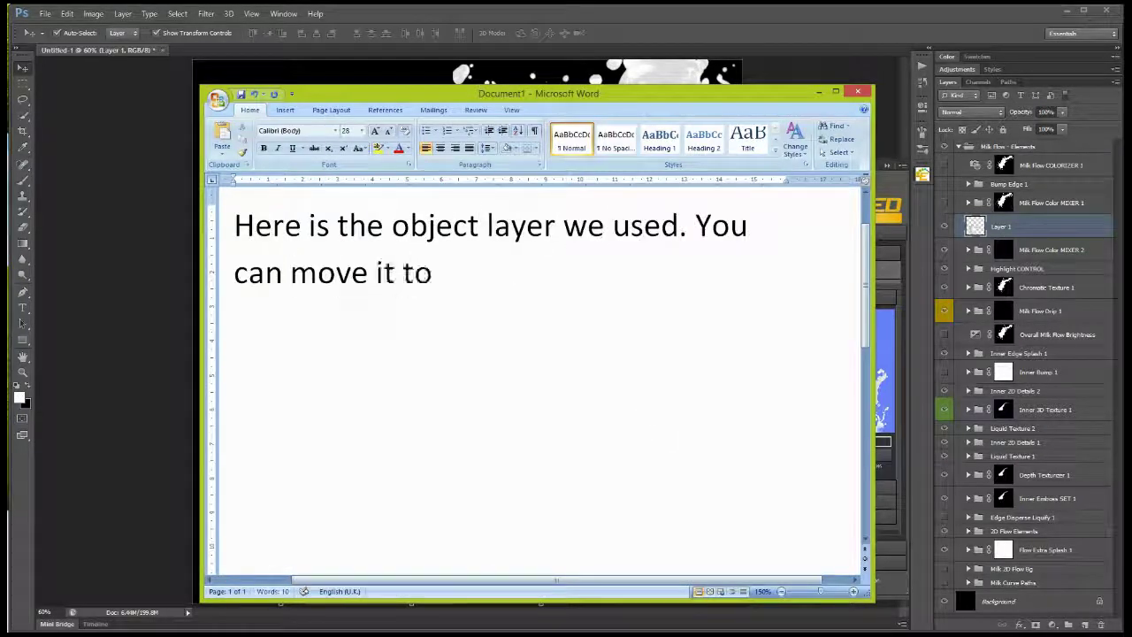
{"action": "type", "text": " any hierachy p"}
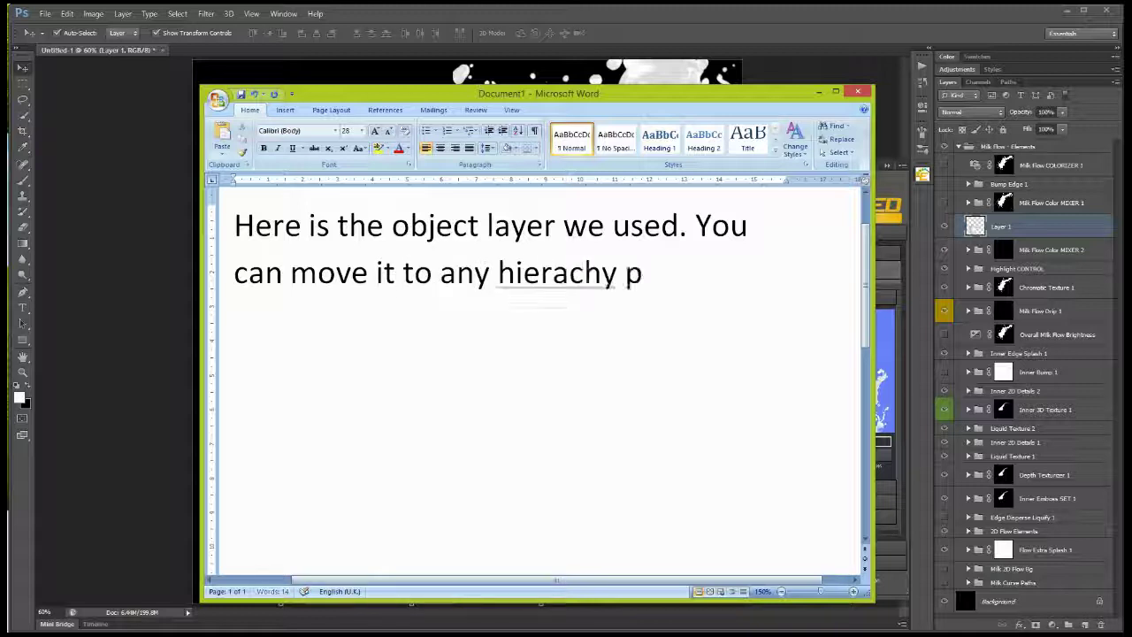
{"action": "type", "text": "osition"}
- Correct 'hierachy' and extend the caption about blending with the rendered liquid
{"action": "right_click", "coordinate": [550, 287]}
{"action": "left_click", "coordinate": [539, 276]}
{"action": "right_click", "coordinate": [559, 288]}
{"action": "left_click", "coordinate": [654, 299]}
{"action": "left_click", "coordinate": [483, 276]}
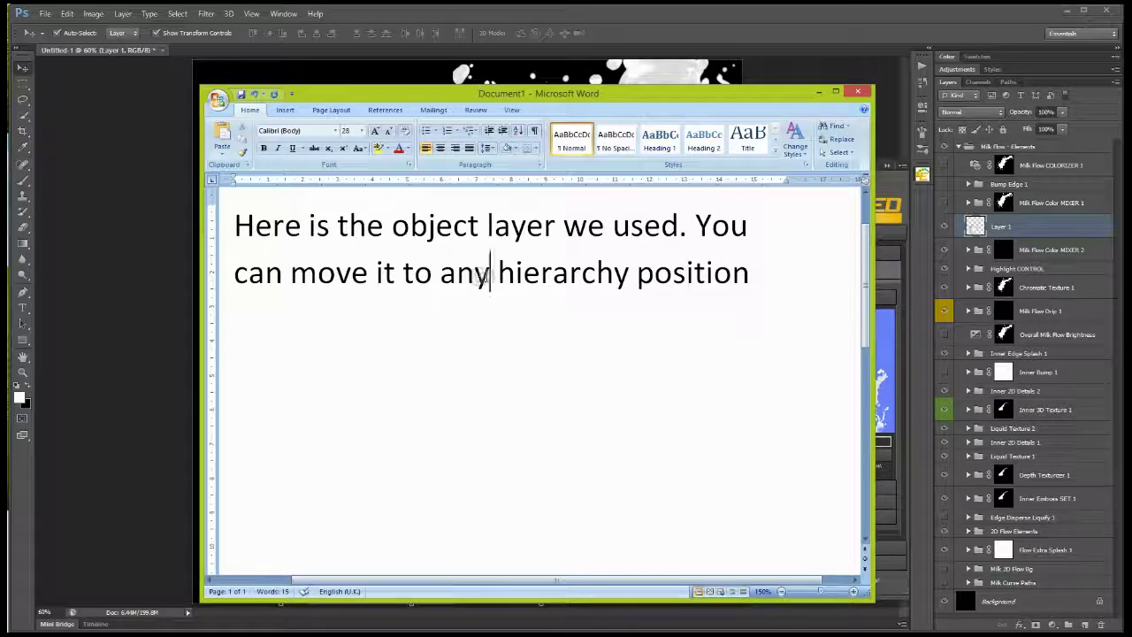
{"action": "type", "text": "layer"}
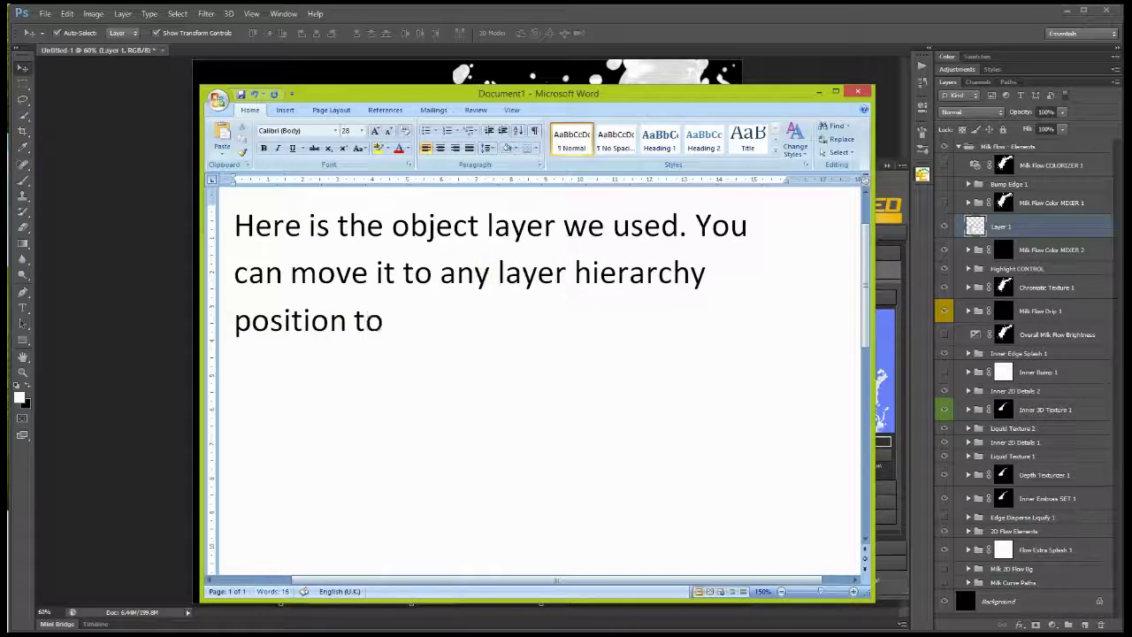
{"action": "type", "text": " hierarchy position to blend it with the rendered liquid."}
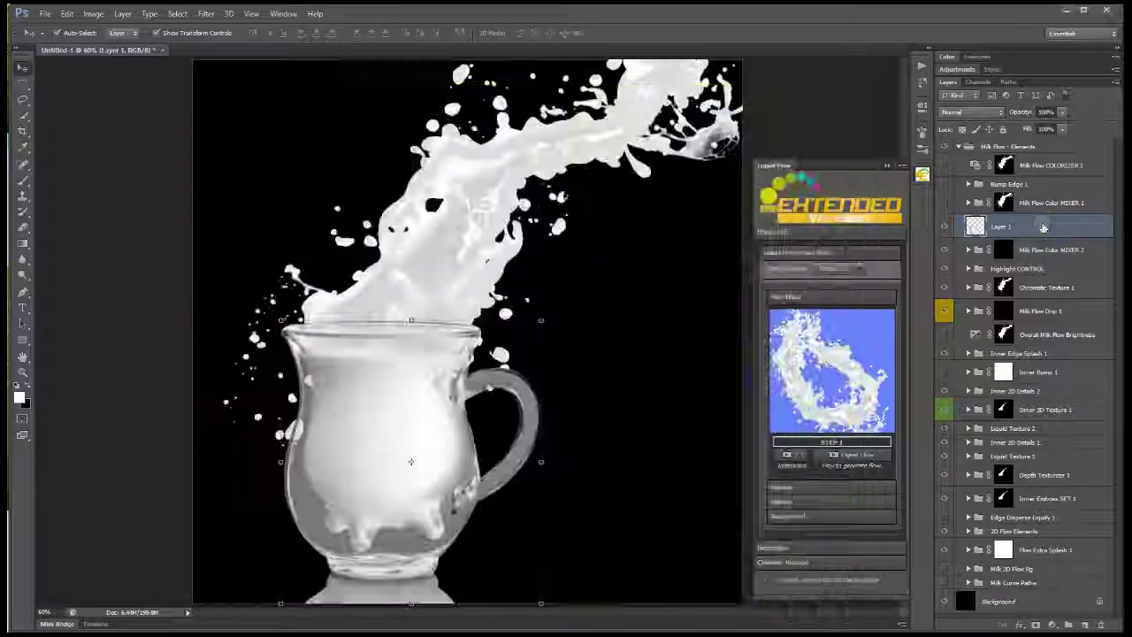
- Move Layer 1 down to just below Overall Milk Flow Brightness, zoomed to 66.7%
{"action": "left_click_drag", "start_coordinate": [1000, 227], "coordinate": [1001, 160]}
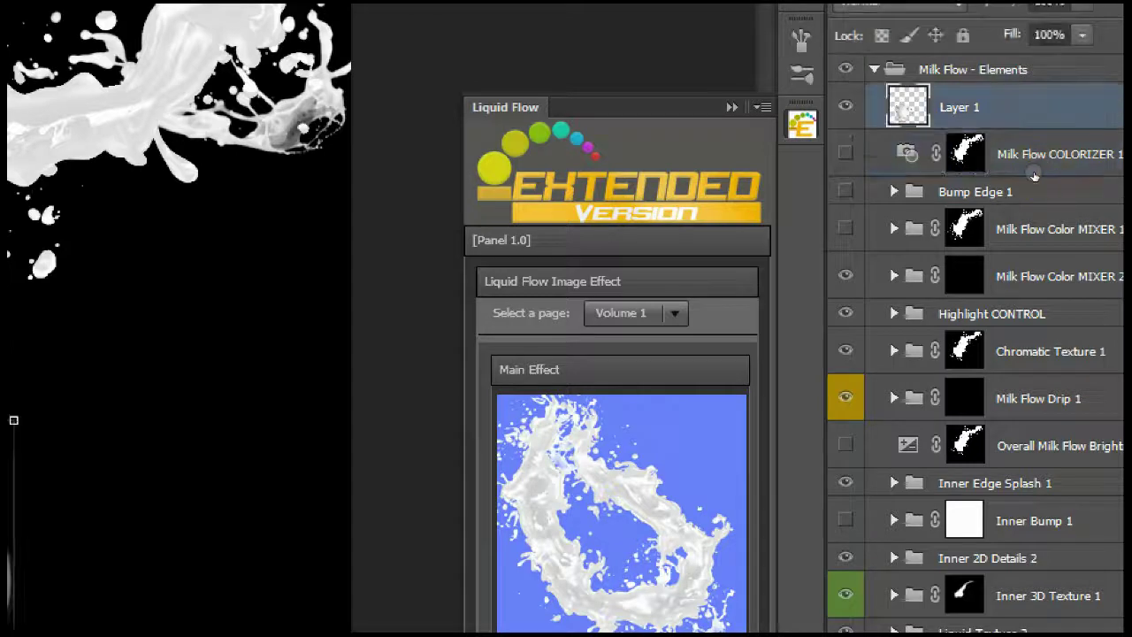
{"action": "left_click_drag", "start_coordinate": [1034, 174], "coordinate": [1034, 283]}
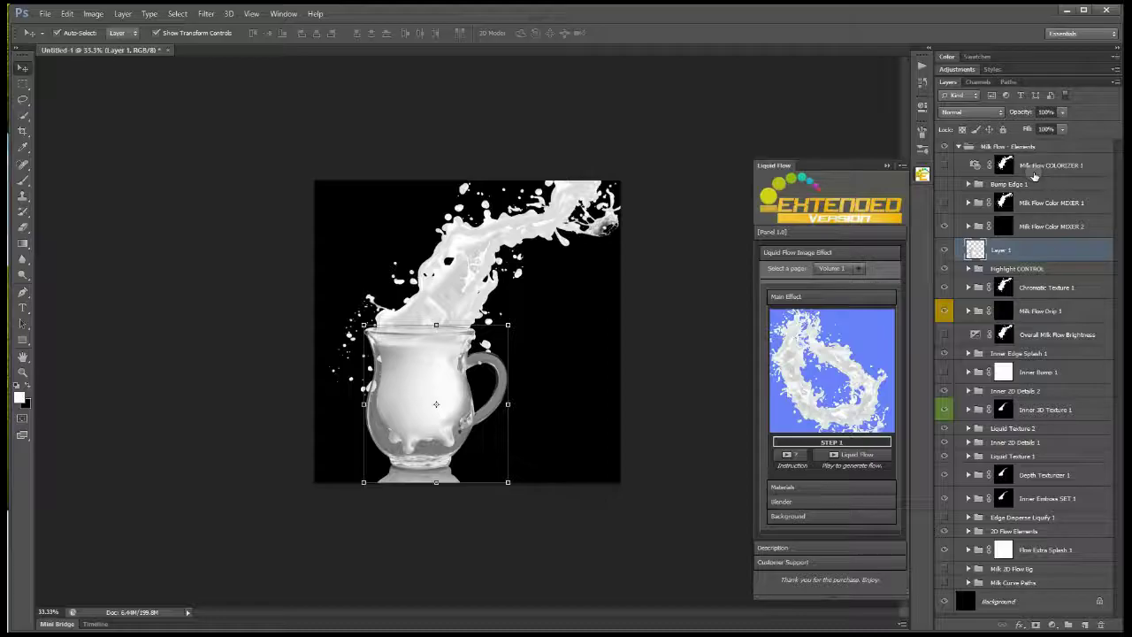
{"action": "key", "text": "ctrl+plus"}
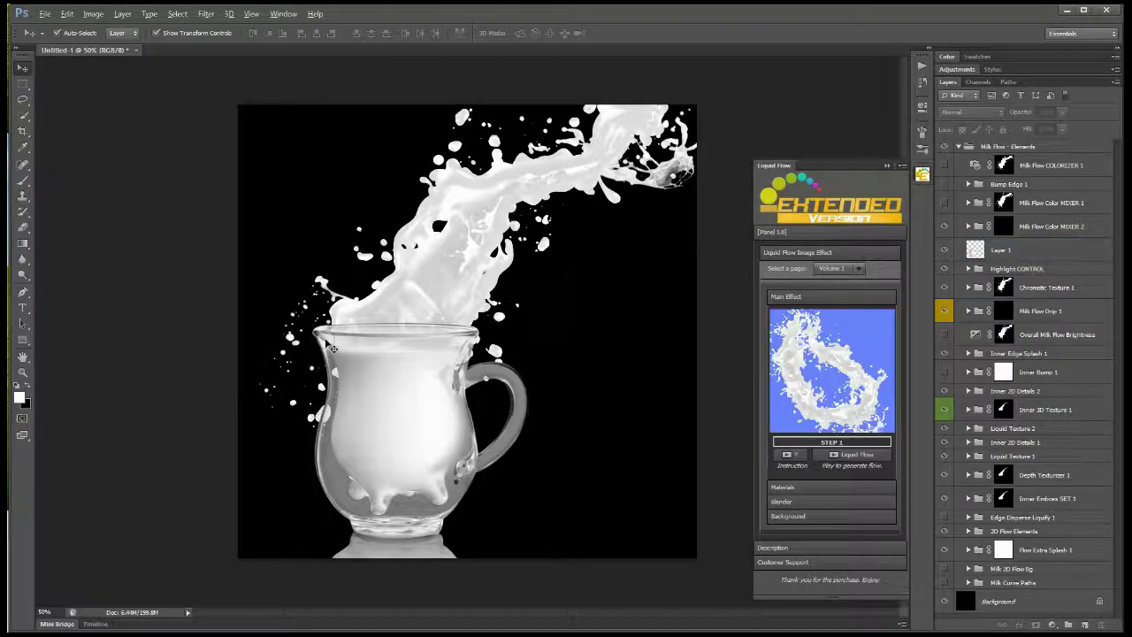
{"action": "key", "text": "ctrl+plus"}
{"action": "left_click_drag", "start_coordinate": [1001, 249], "coordinate": [1000, 267]}
{"action": "key", "text": "ctrl+bracketleft"}
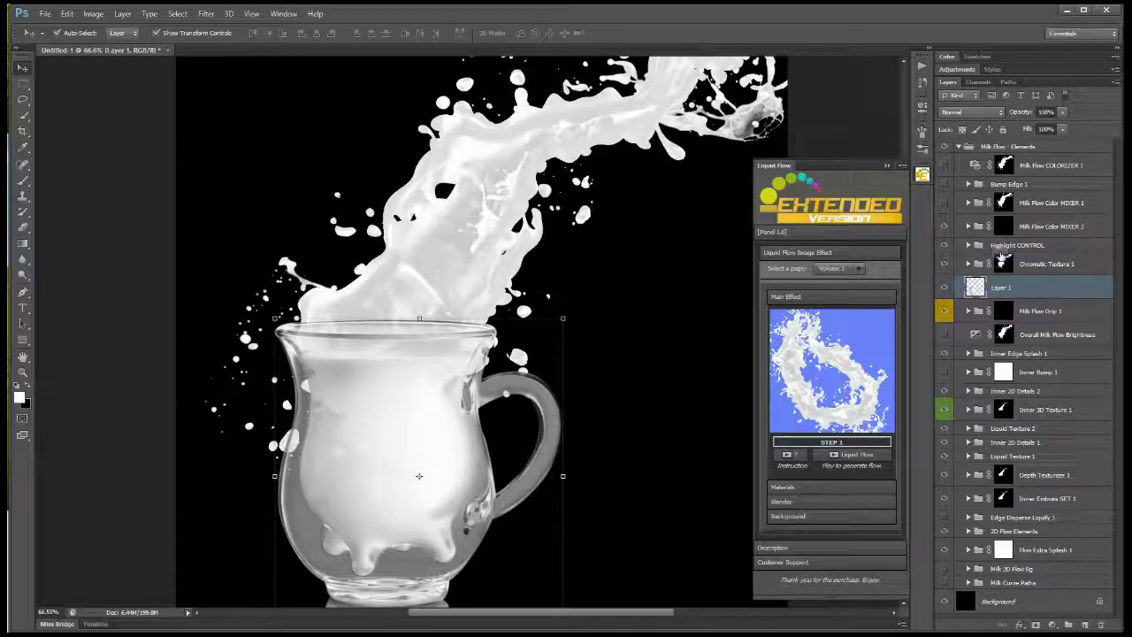
{"action": "key", "text": "ctrl+bracketleft"}
{"action": "key", "text": "ctrl+bracketleft"}
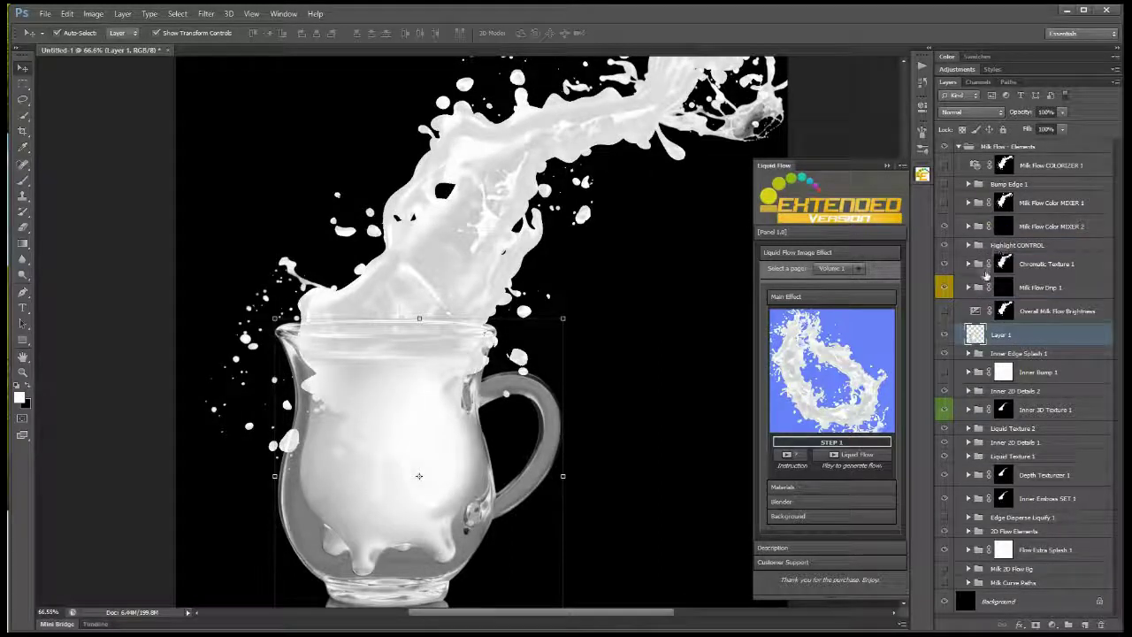
- Replace the Word note with a tip about masking edges with the included brushes
{"action": "key", "text": "alt+Tab"}
{"action": "key", "text": "ctrl+a"}
{"action": "type", "text": "You can also ad"}
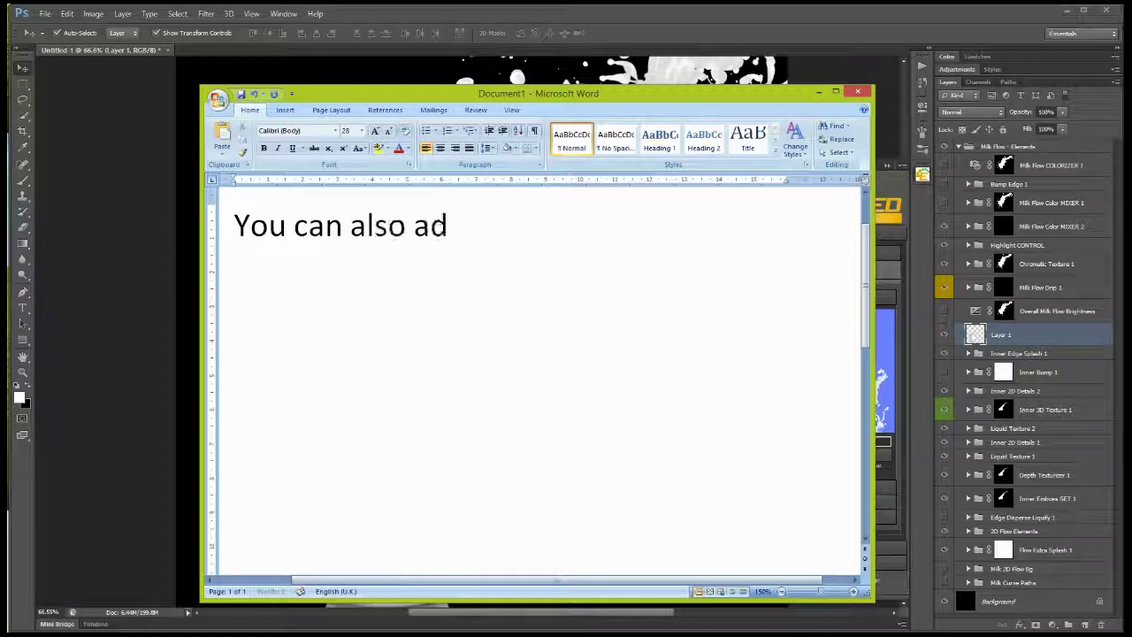
{"action": "type", "text": "d layer mask and use"}
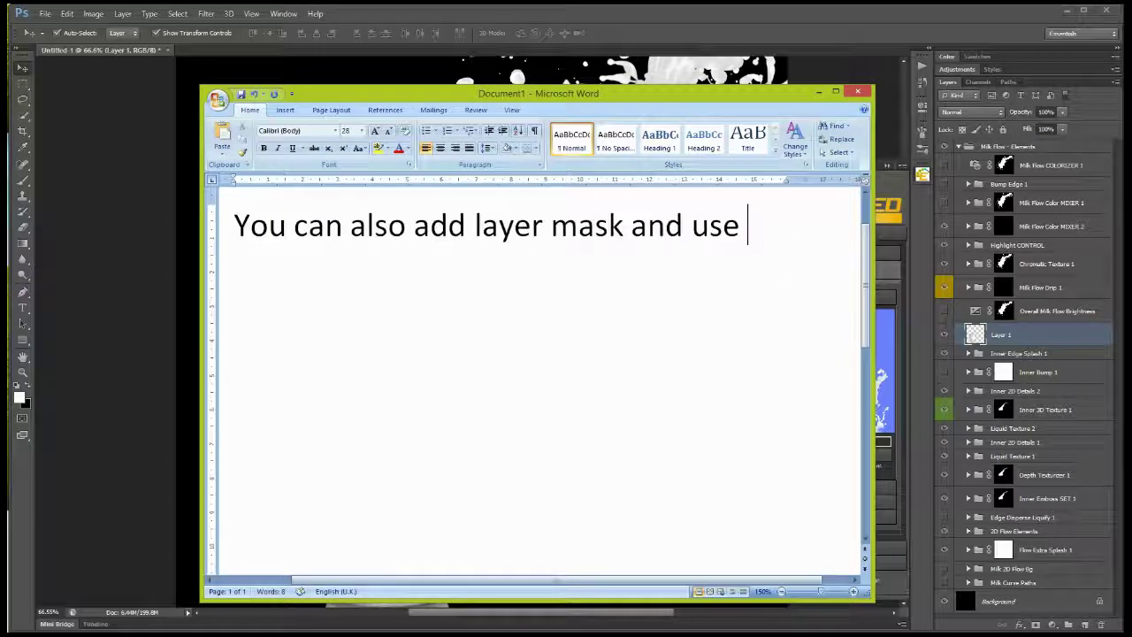
{"action": "type", "text": " any of the brushes we inc"}
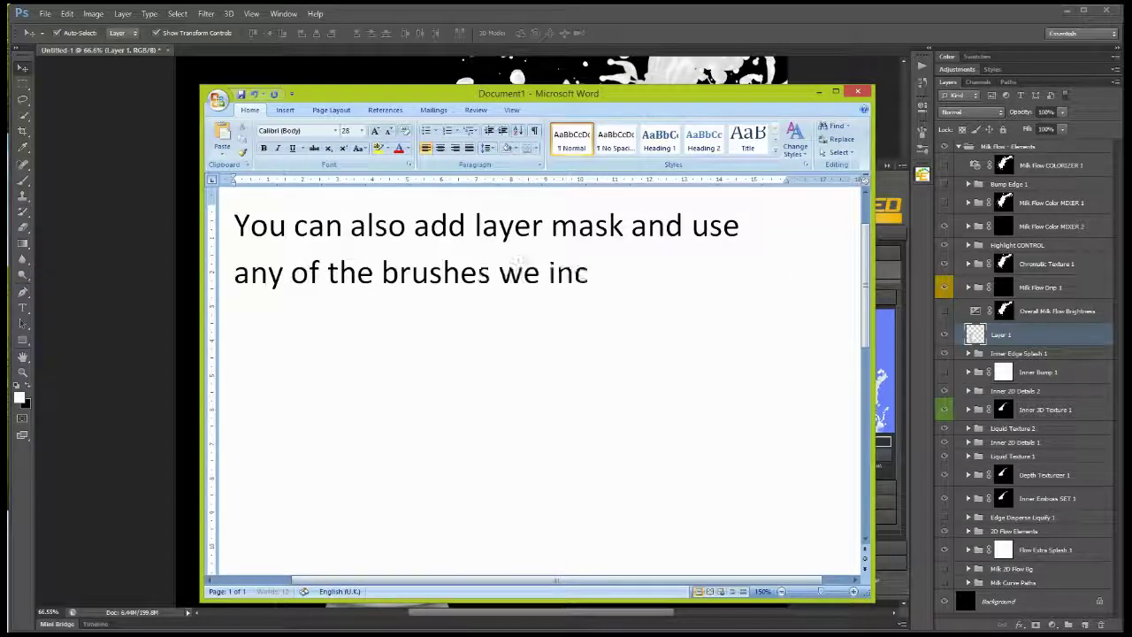
{"action": "type", "text": "luded to fade-"}
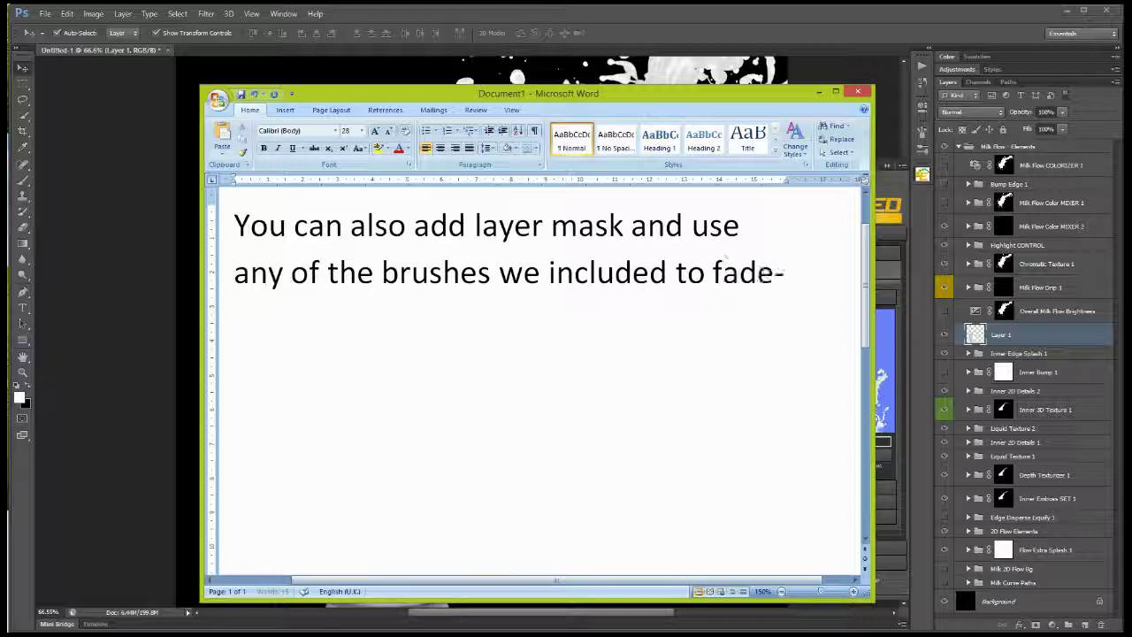
{"action": "type", "text": "out the edge /mask anyarea"}
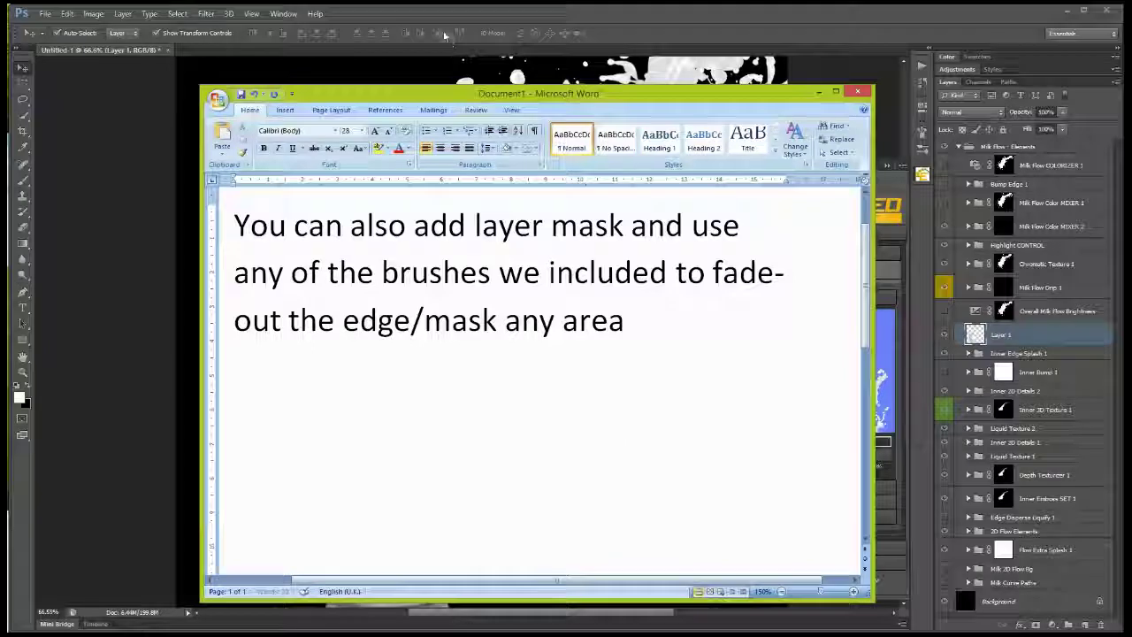
- Add a mask to Layer 1; note 'Looking good! Now let's customize it using the sub-actions.'
{"action": "left_click", "coordinate": [1035, 625]}
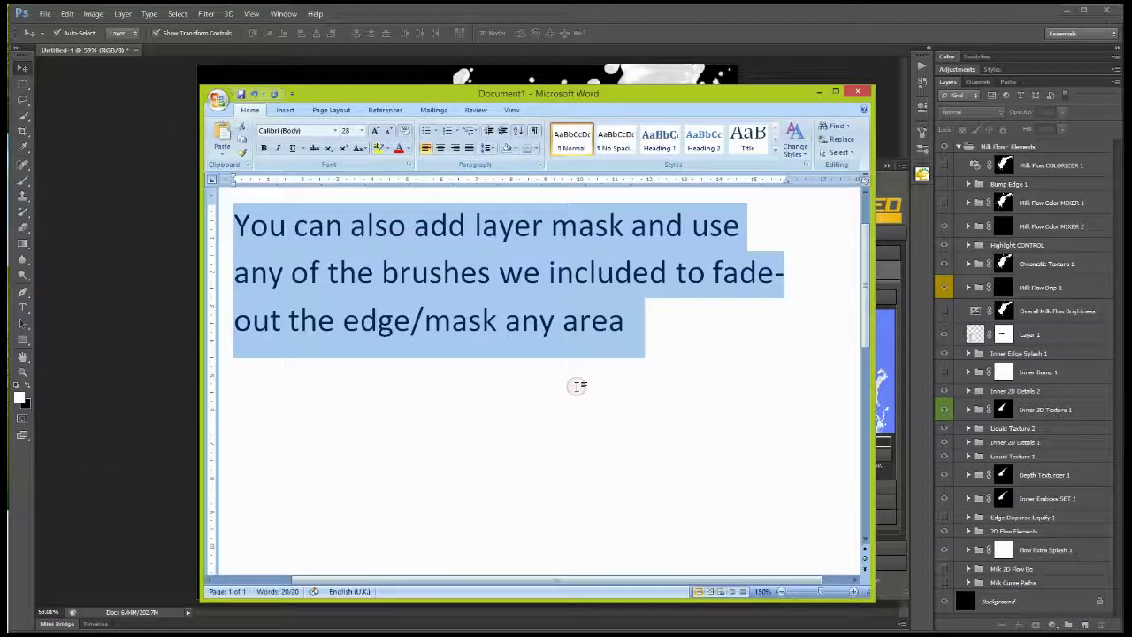
{"action": "type", "text": "Looking good! Let's"}
{"action": "key", "text": "BackSpace"}
{"action": "key", "text": "BackSpace"}
{"action": "key", "text": "BackSpace"}
{"action": "key", "text": "BackSpace"}
{"action": "type", "text": "Now let's cust"}
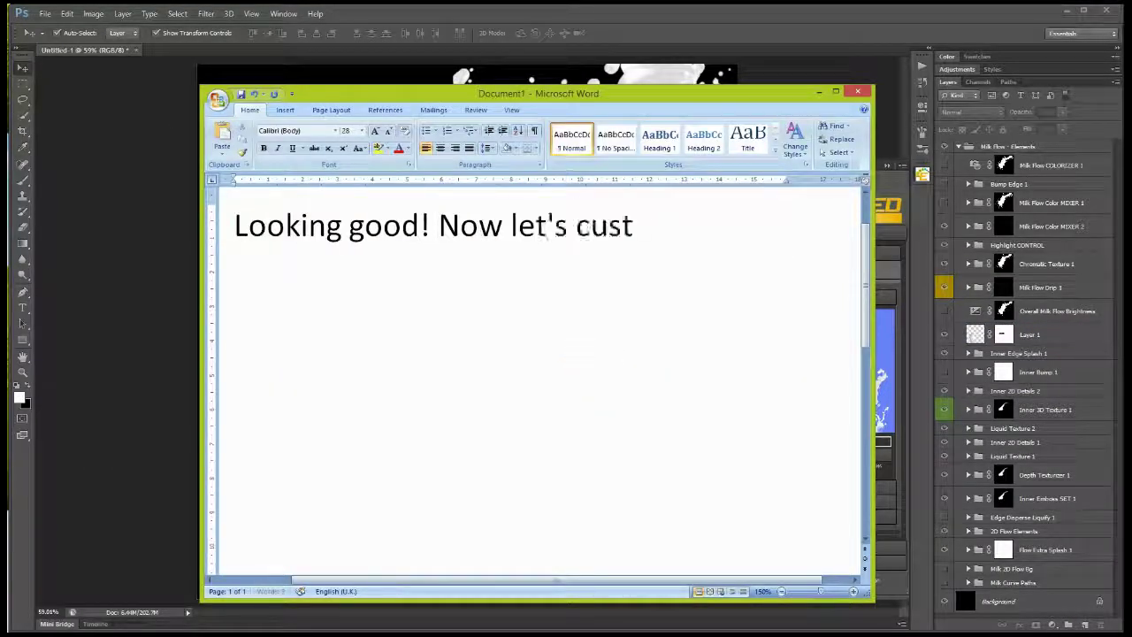
{"action": "type", "text": "omize itusing the sub-actions."}
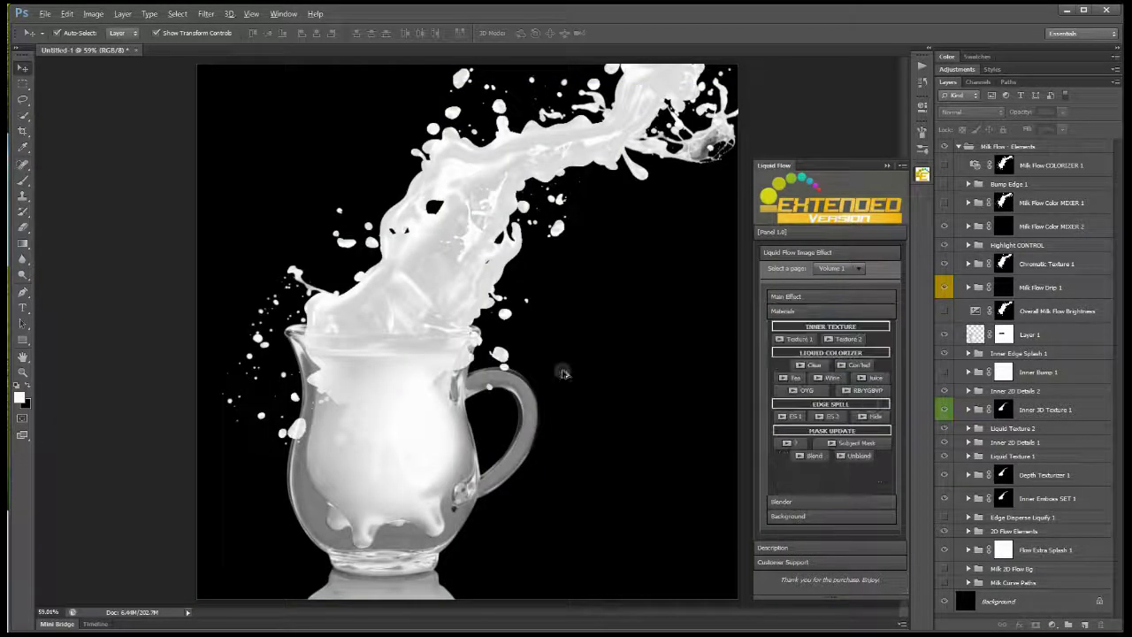
- Add Inner 3D Texture 1 to the milk and reposition its pattern
{"action": "left_click", "coordinate": [791, 339]}
{"action": "mouse_move", "coordinate": [441, 349]}
{"action": "left_mouse_down"}
{"action": "mouse_move", "coordinate": [508, 229]}
{"action": "mouse_move", "coordinate": [509, 361]}
{"action": "left_mouse_up"}
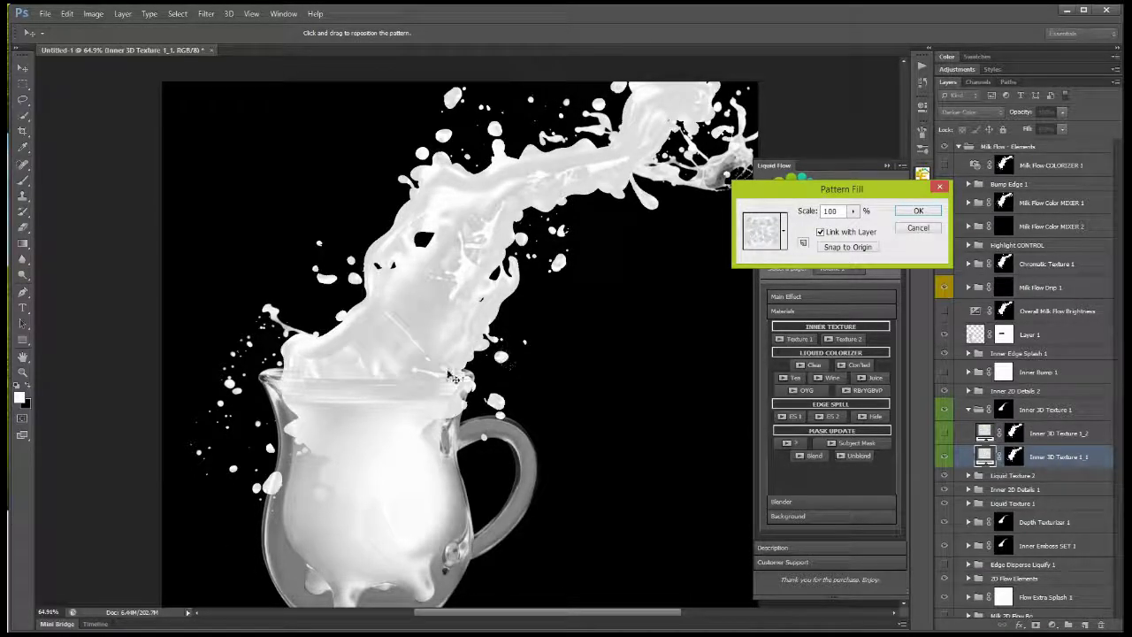
{"action": "left_click_drag", "start_coordinate": [363, 375], "coordinate": [359, 364]}
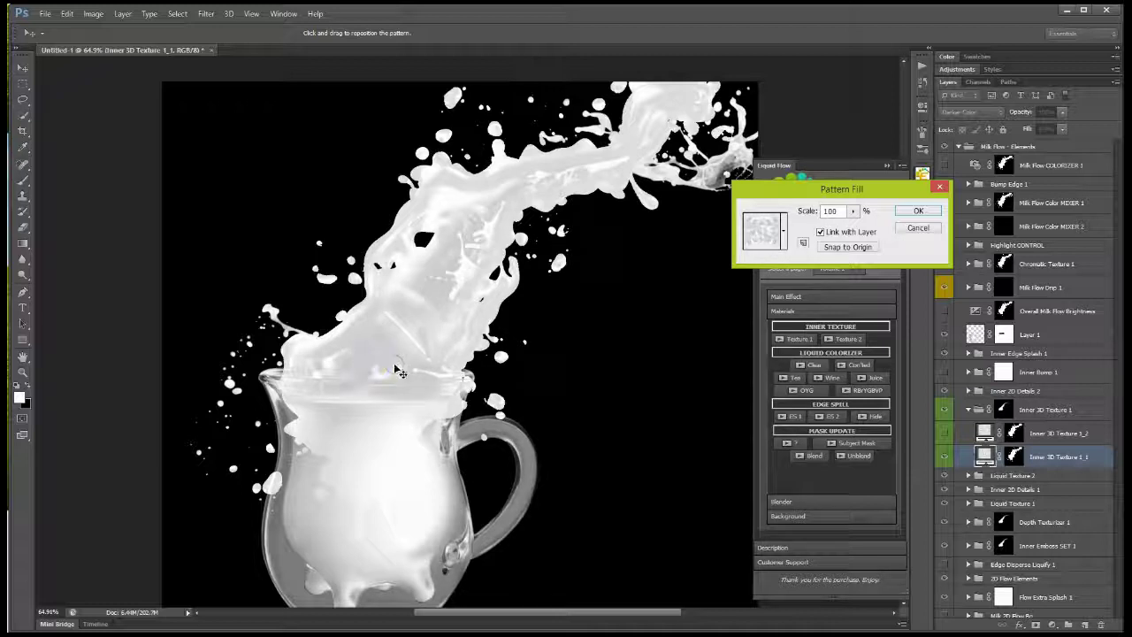
{"action": "key", "text": "Return"}
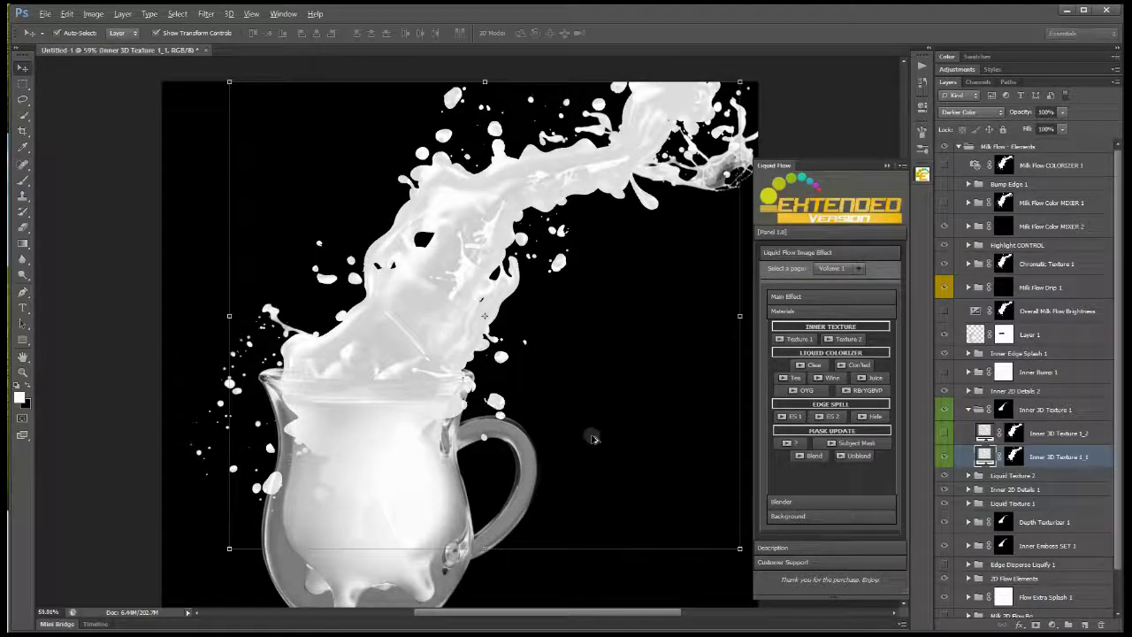
- Apply the Liquid Colorizer, then tint the milk with the golden Tea preset
{"action": "left_click", "coordinate": [812, 368]}
{"action": "left_click", "coordinate": [858, 371]}
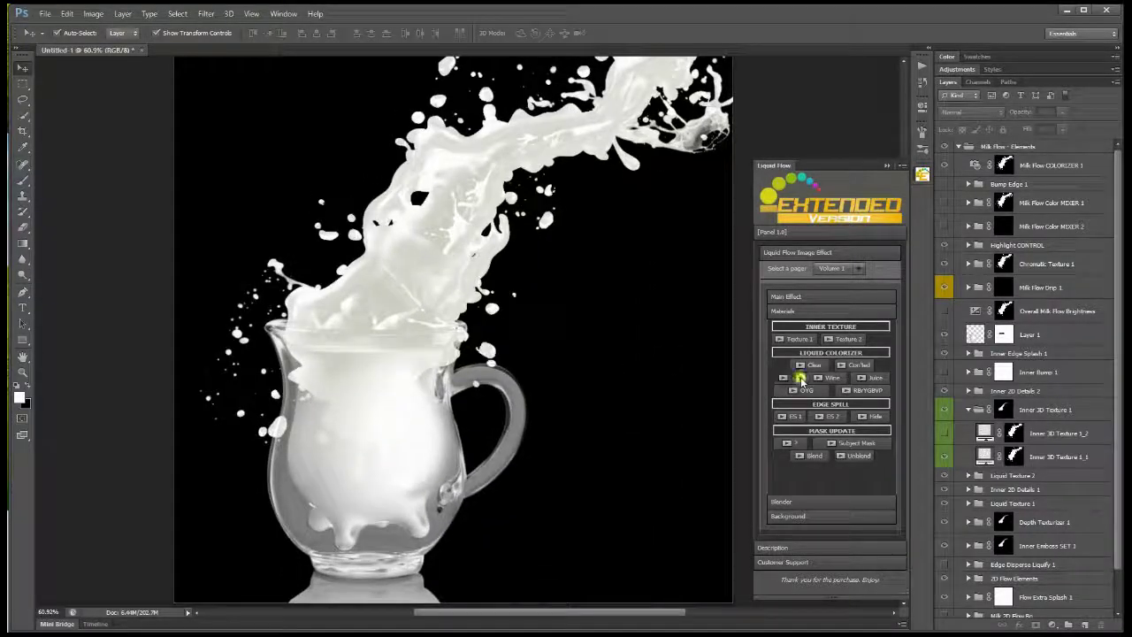
{"action": "left_click", "coordinate": [793, 378]}
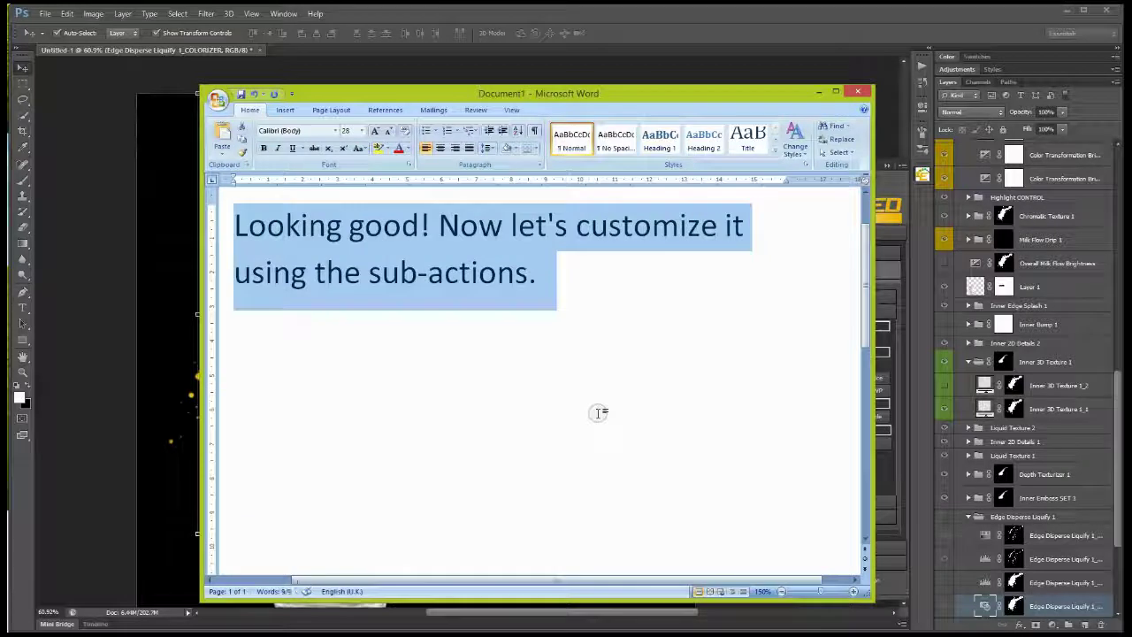
- Write a note about the sub-action that applies liquid coloration, ending 'Check it out!'
{"action": "type", "text": "There is a su"}
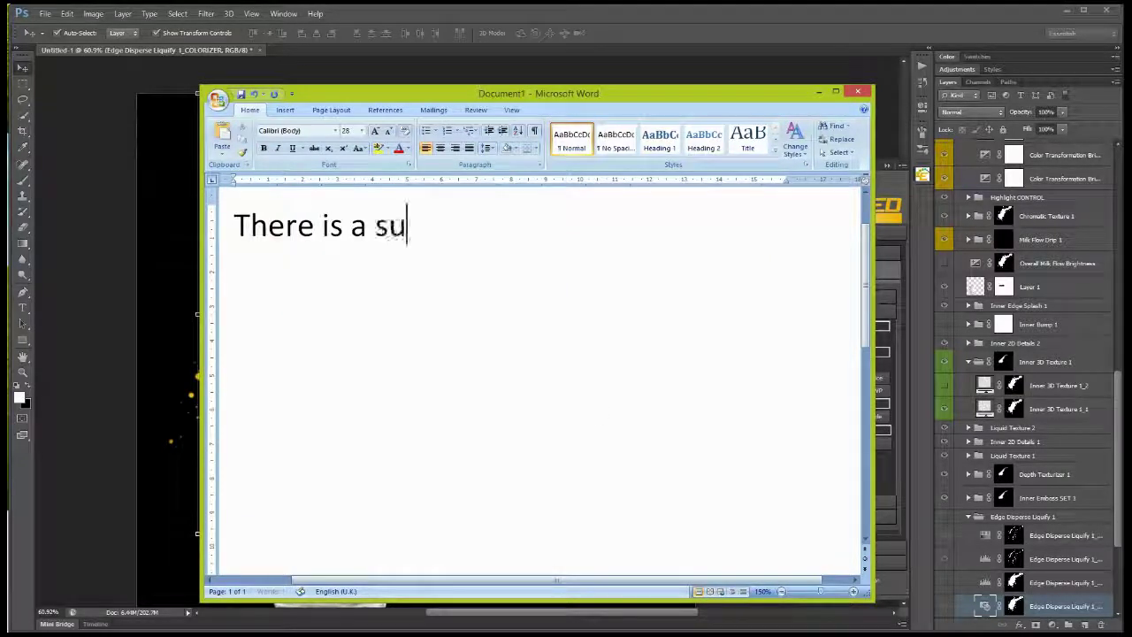
{"action": "type", "text": "b-action we included that"}
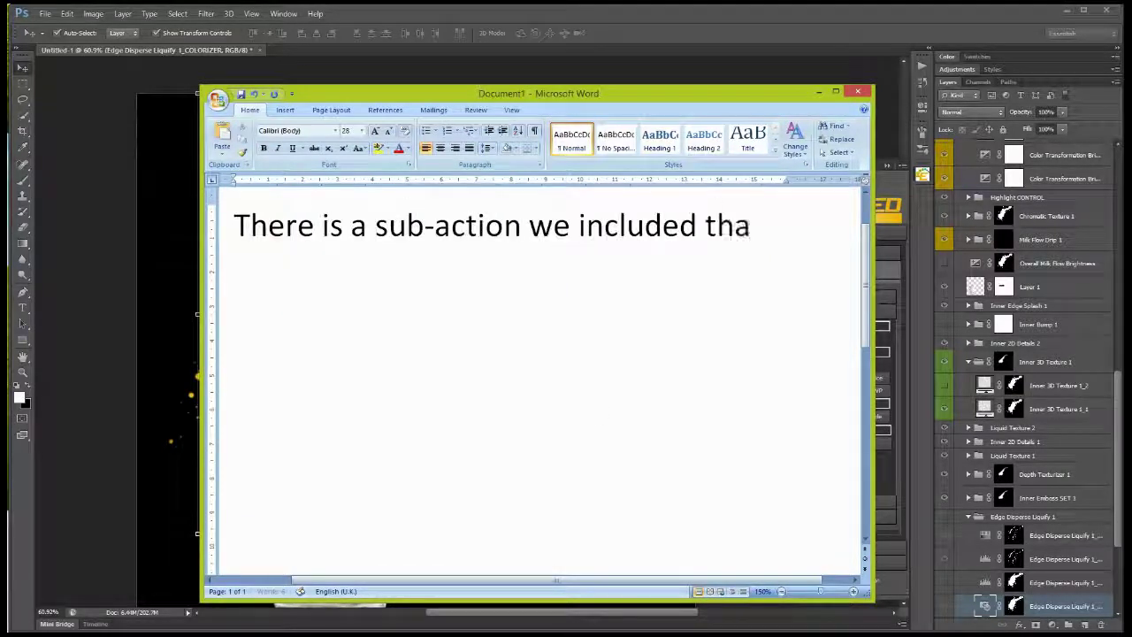
{"action": "type", "text": " will automatically"}
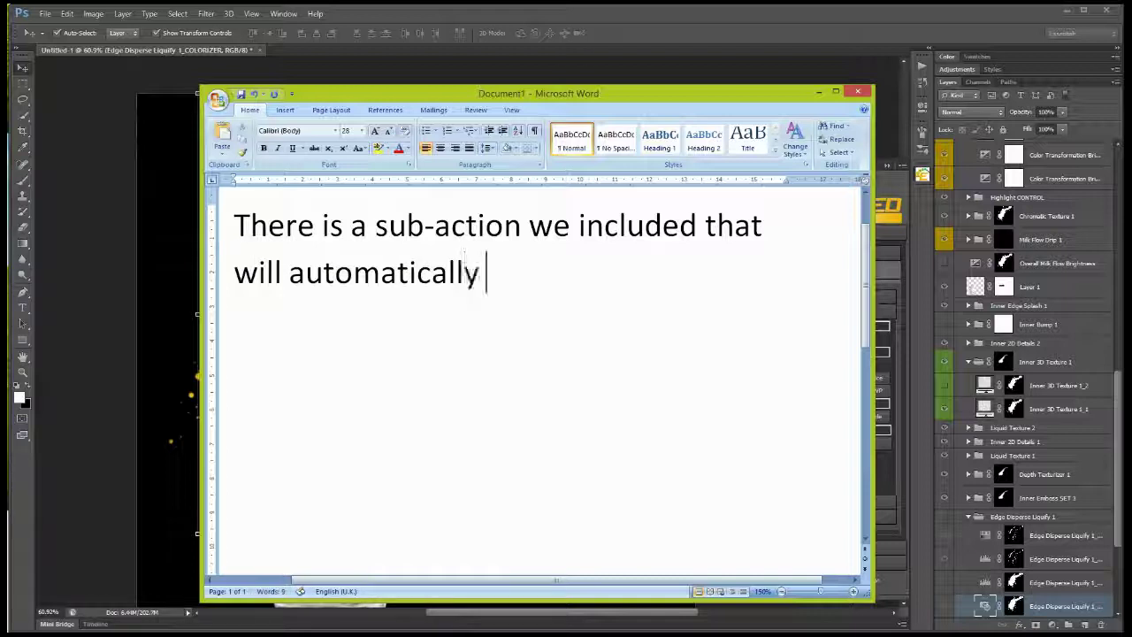
{"action": "type", "text": "the liquid colo"}
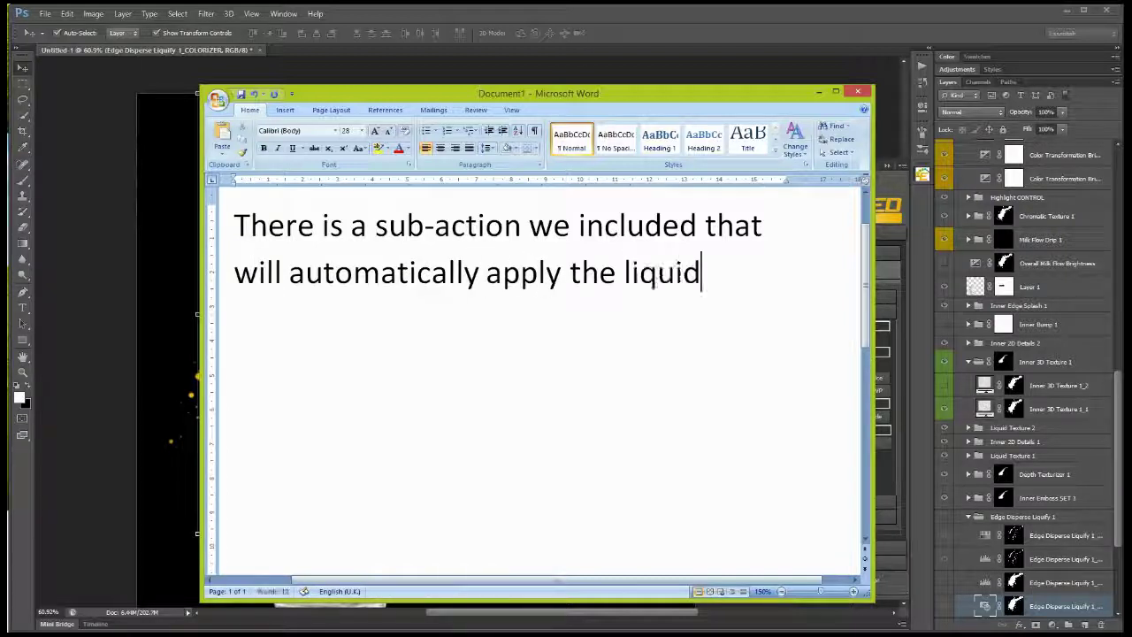
{"action": "type", "text": "ration"}
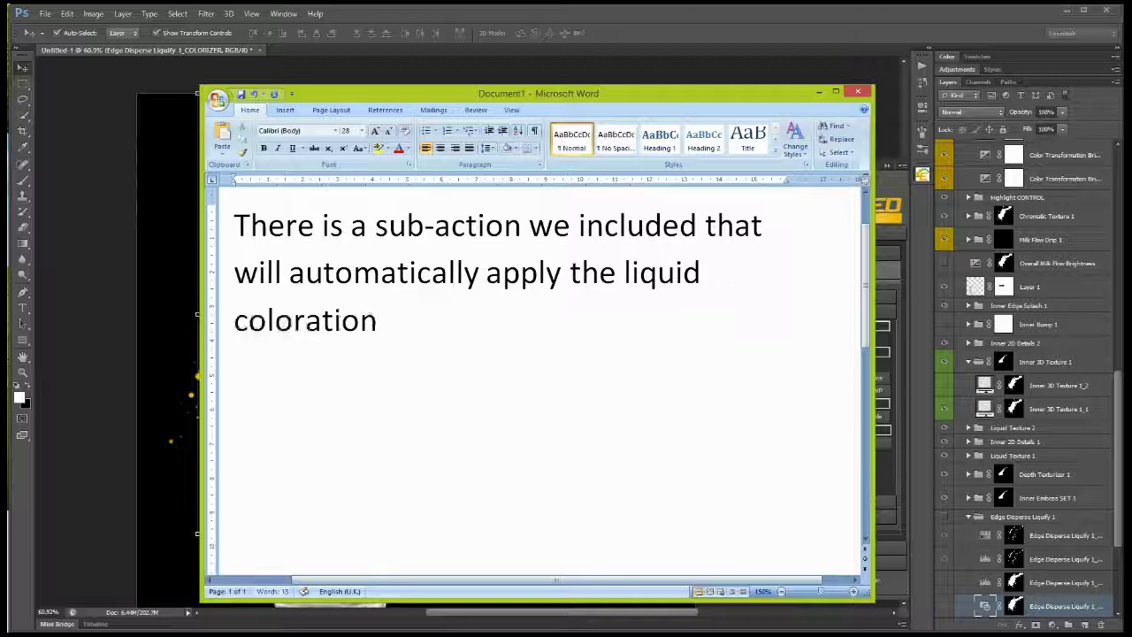
{"action": "type", "text": " on your object. Simply select"}
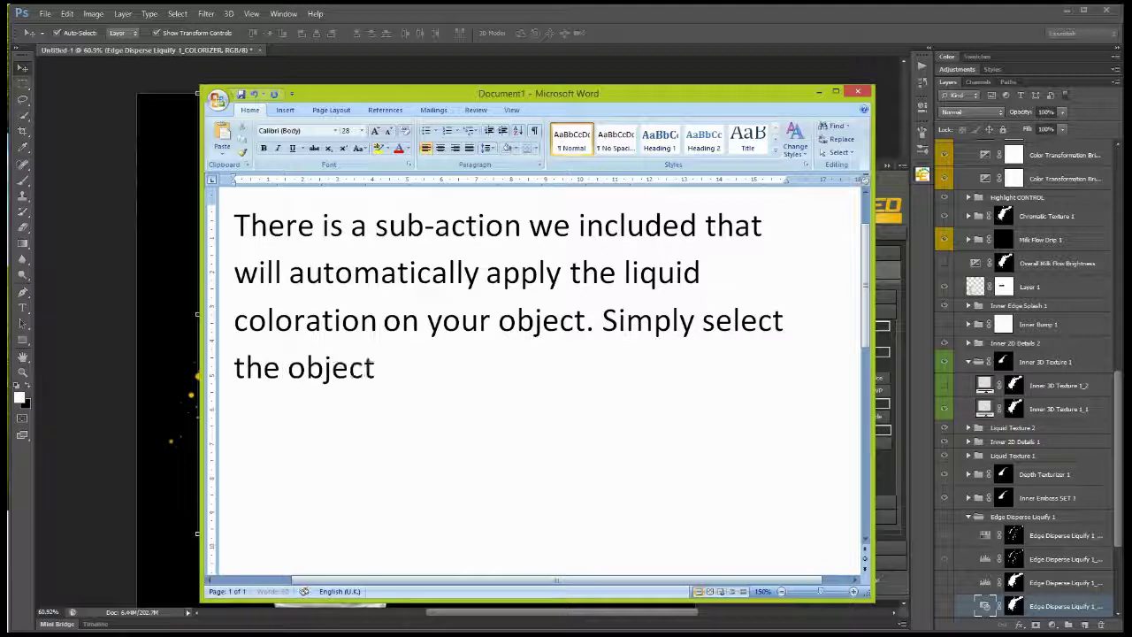
{"action": "type", "text": "and play the sub-action."}
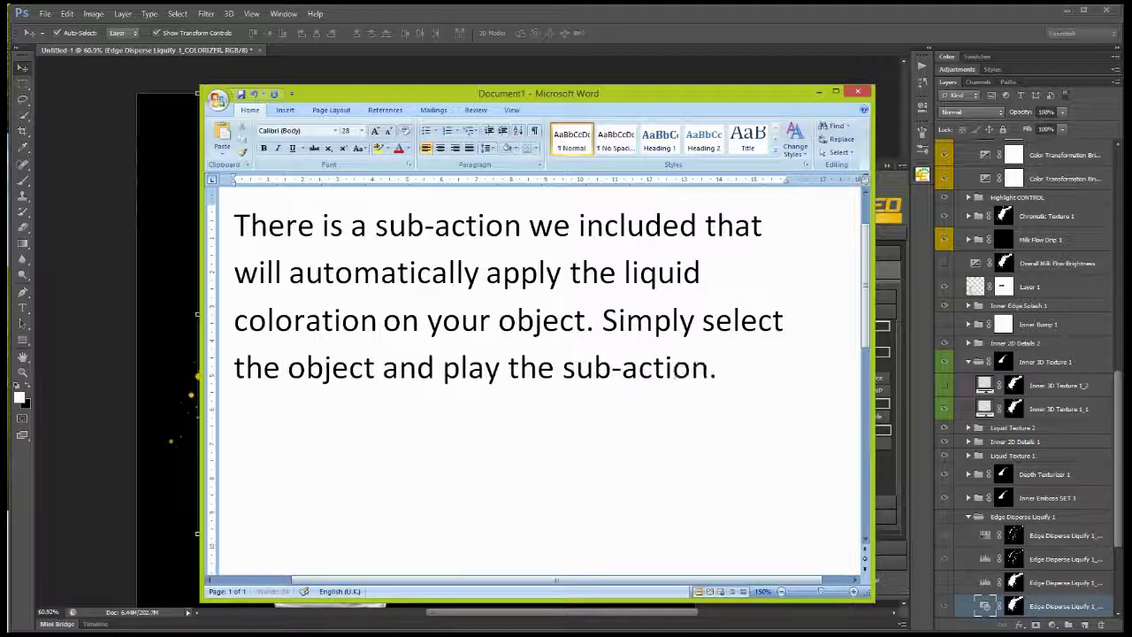
{"action": "key", "text": "Return"}
{"action": "type", "text": "Check it out!"}
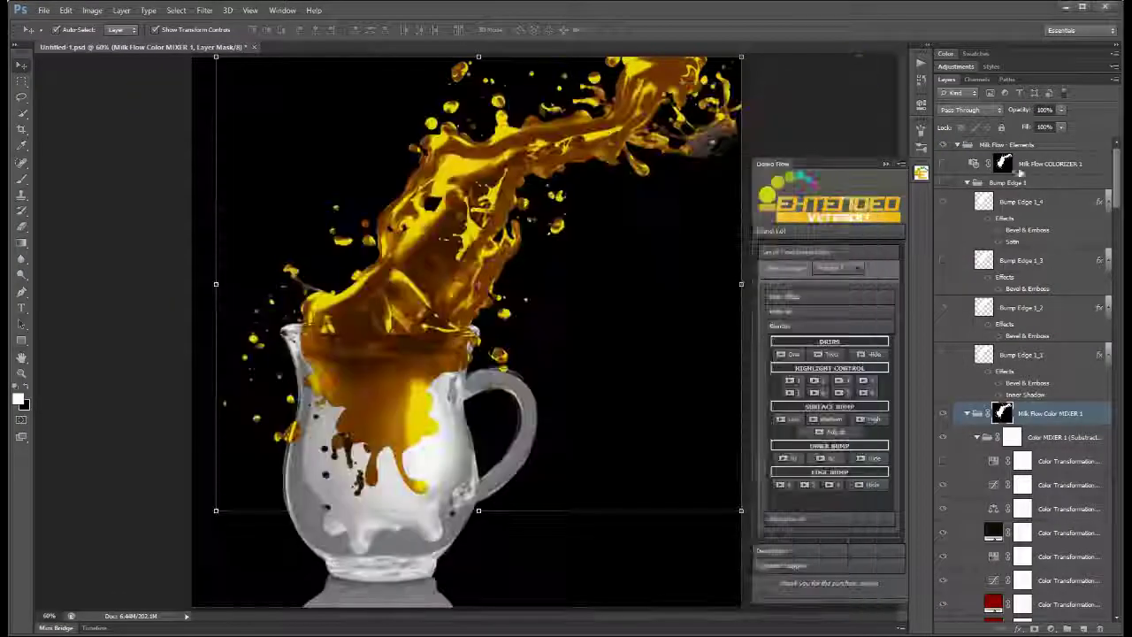
- Select Layer 1 and run Materials Mask Update so gold drips fill the glass
{"action": "left_click", "coordinate": [958, 145]}
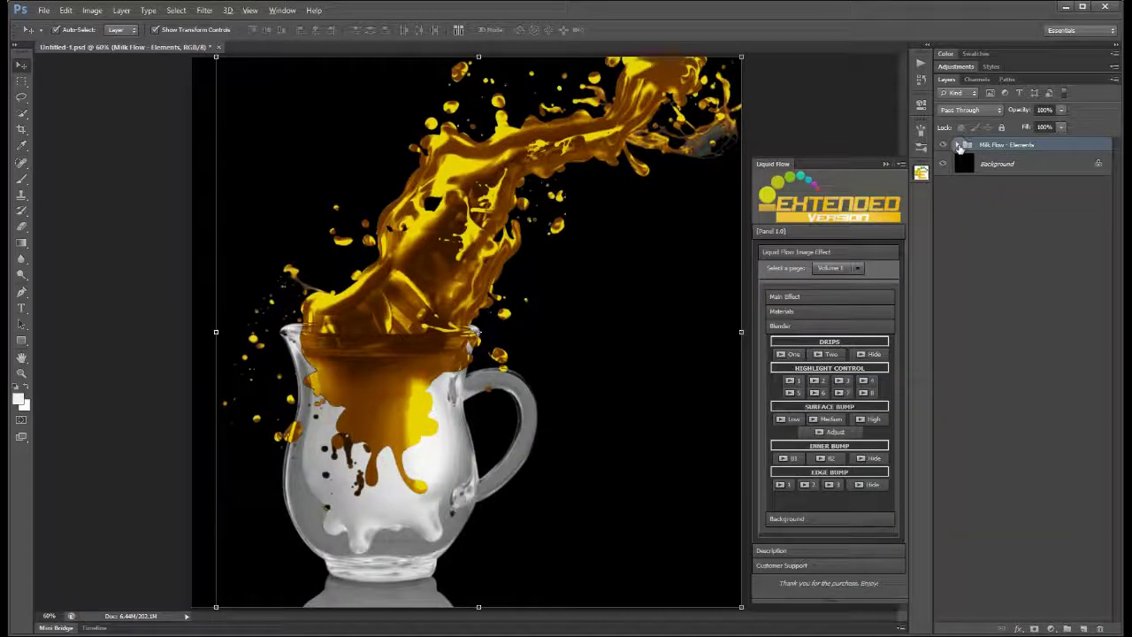
{"action": "left_click", "coordinate": [958, 145]}
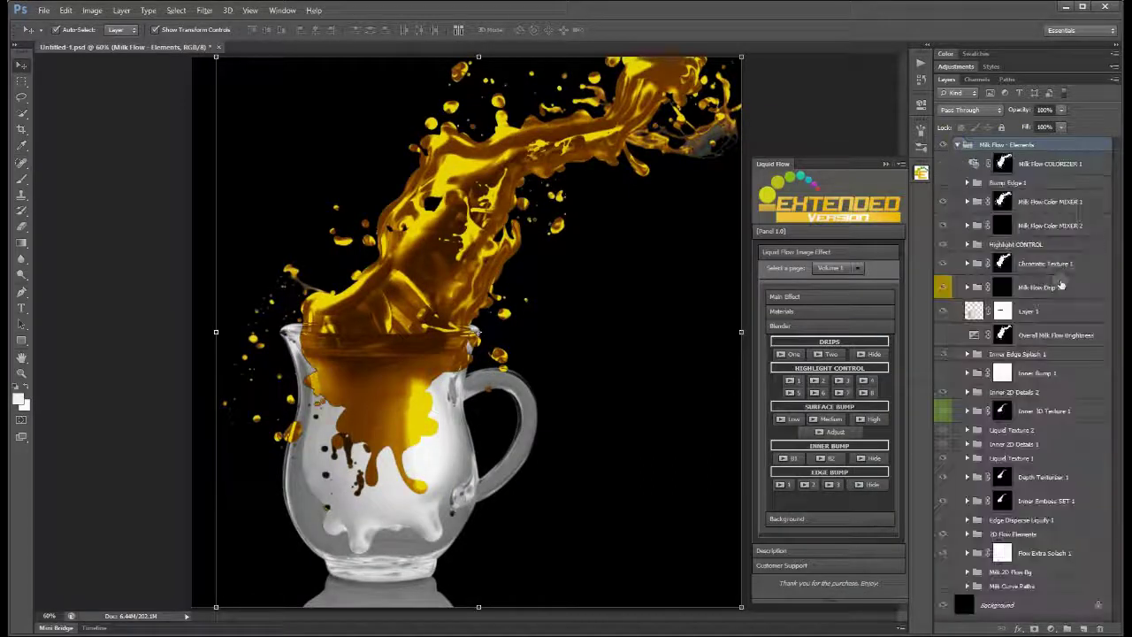
{"action": "left_click", "coordinate": [951, 309]}
{"action": "right_click", "coordinate": [1000, 309]}
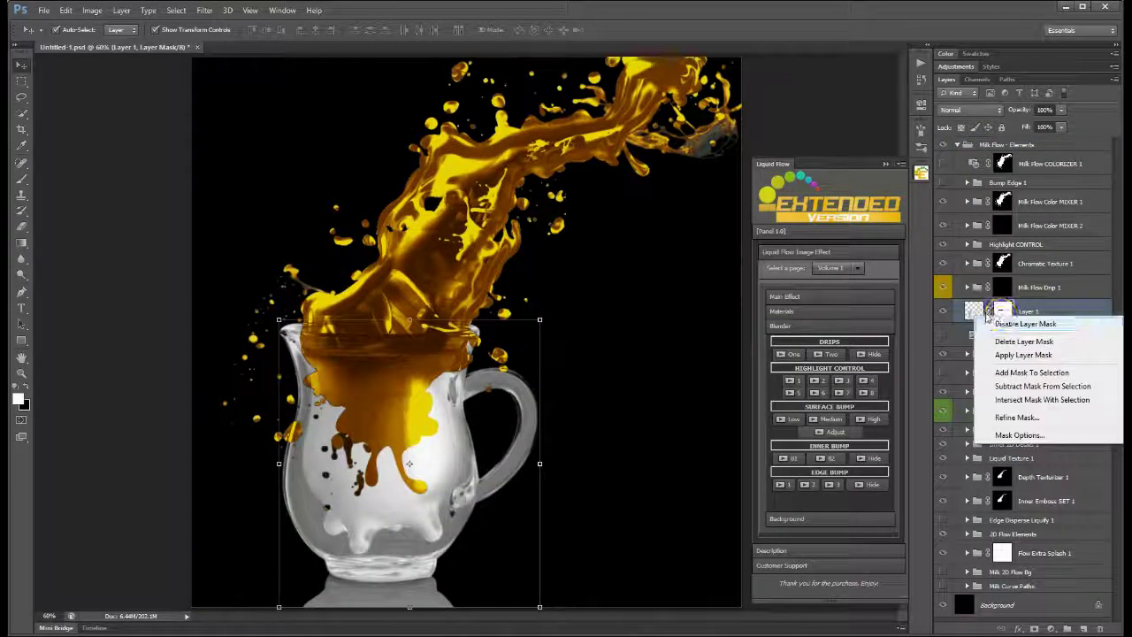
{"action": "left_click", "coordinate": [974, 310]}
{"action": "left_click", "coordinate": [806, 310]}
{"action": "left_click", "coordinate": [854, 445]}
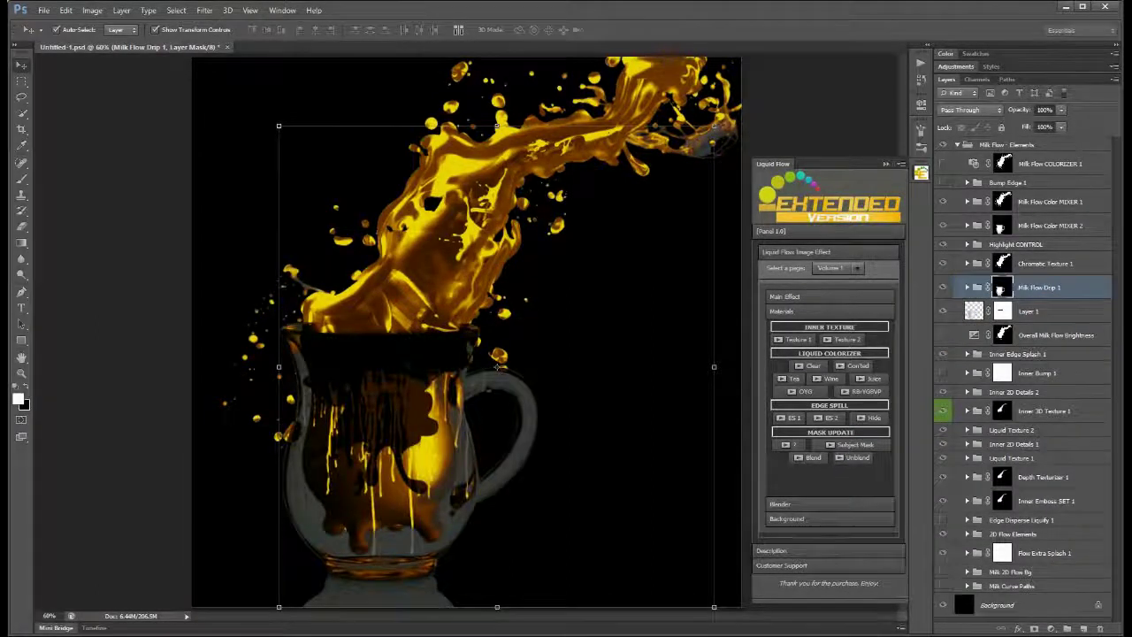
{"action": "key", "text": "alt+Tab"}
{"action": "type", "text": "You can also"}
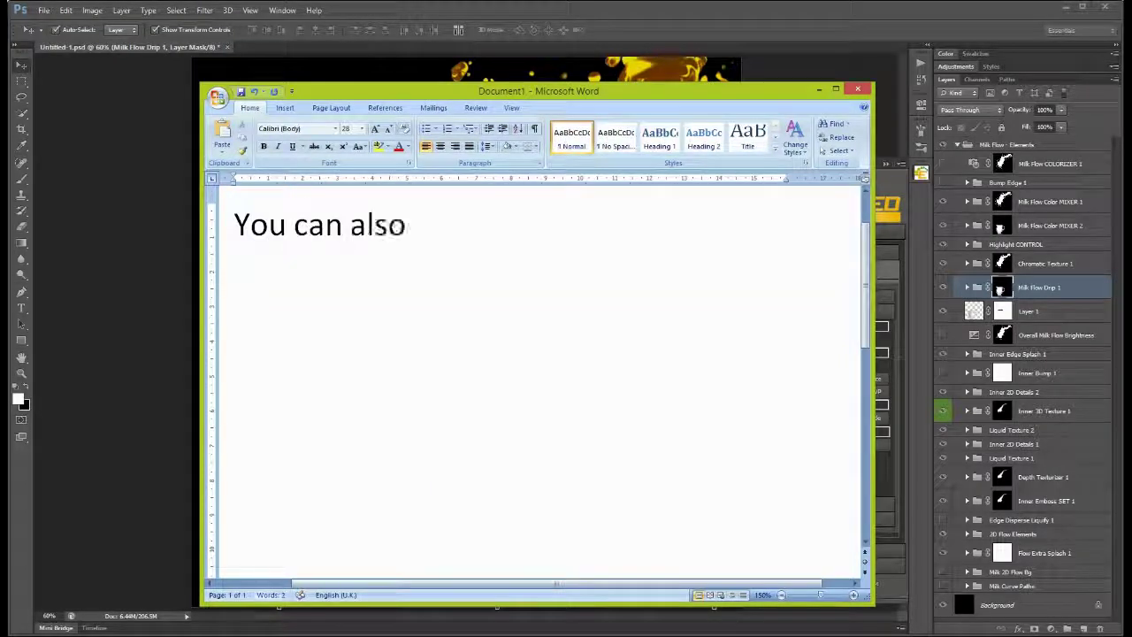
{"action": "type", "text": " control the "}
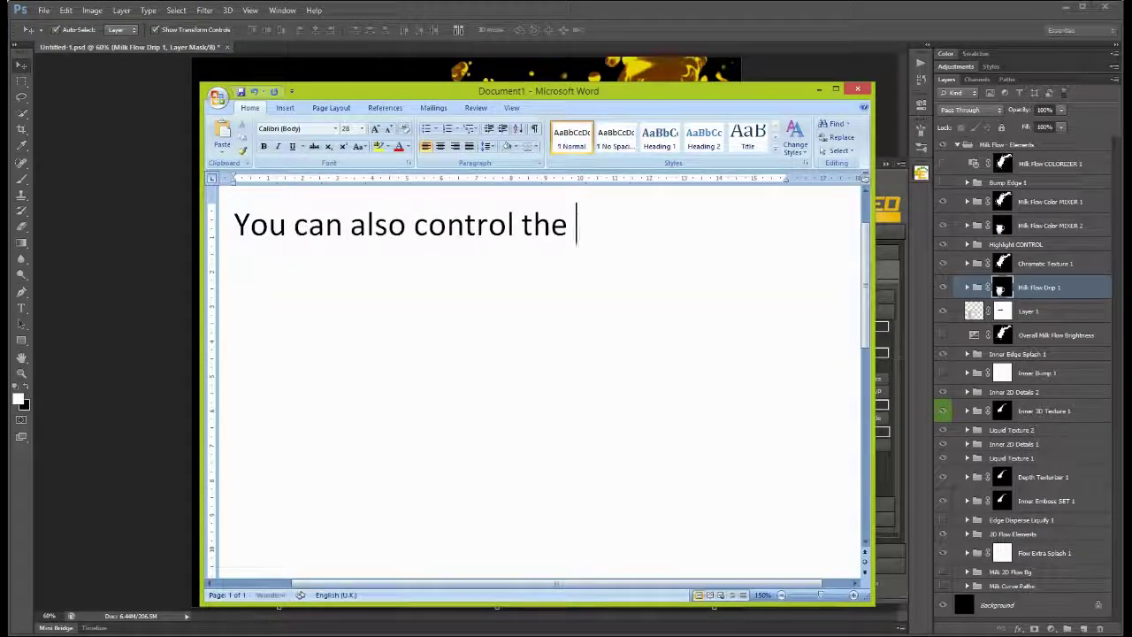
{"action": "type", "text": "concentration of the liquid"}
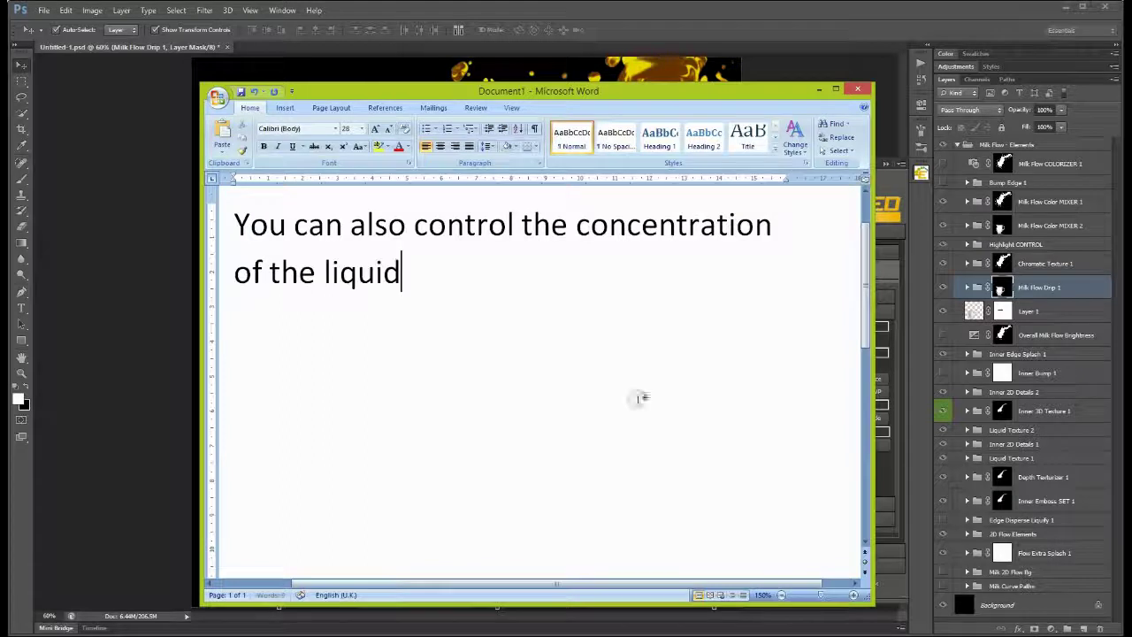
- Reduce the liquid highlight concentration in the Blender section
{"action": "key", "text": "alt+Tab"}
{"action": "left_click", "coordinate": [824, 503]}
{"action": "left_click", "coordinate": [819, 380]}
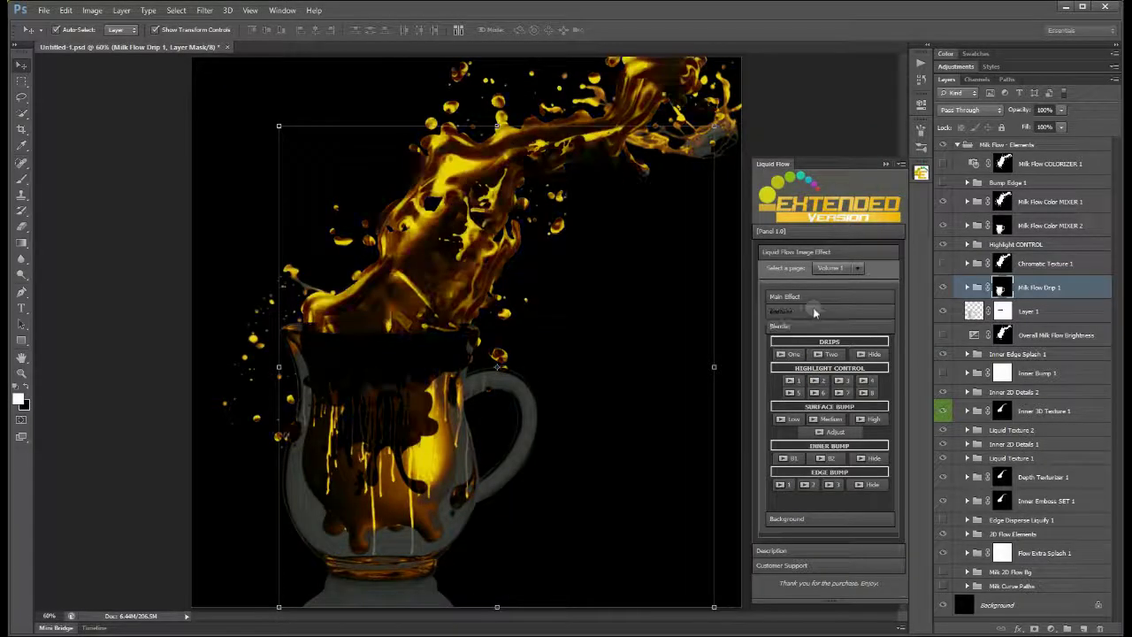
{"action": "left_click", "coordinate": [816, 311]}
- Note that edges can be blended, then blend the liquid flow edge into the glass
{"action": "key", "text": "alt+Tab"}
{"action": "key", "text": "ctrl+a"}
{"action": "type", "text": "And can even blend the liq"}
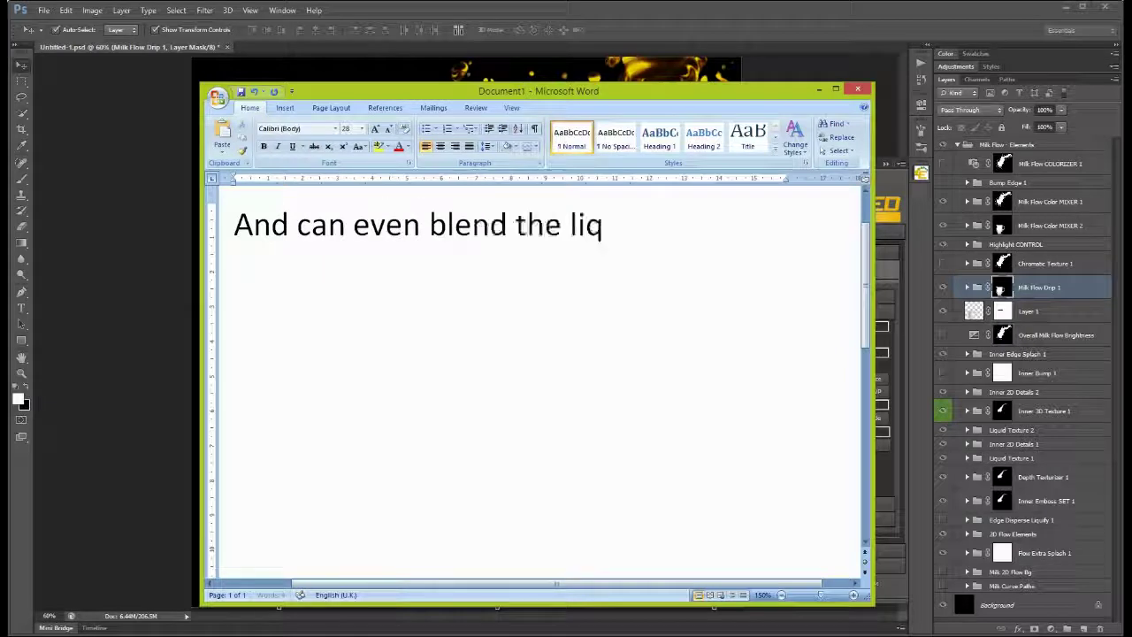
{"action": "type", "text": "uid flow edge and the edge of your"}
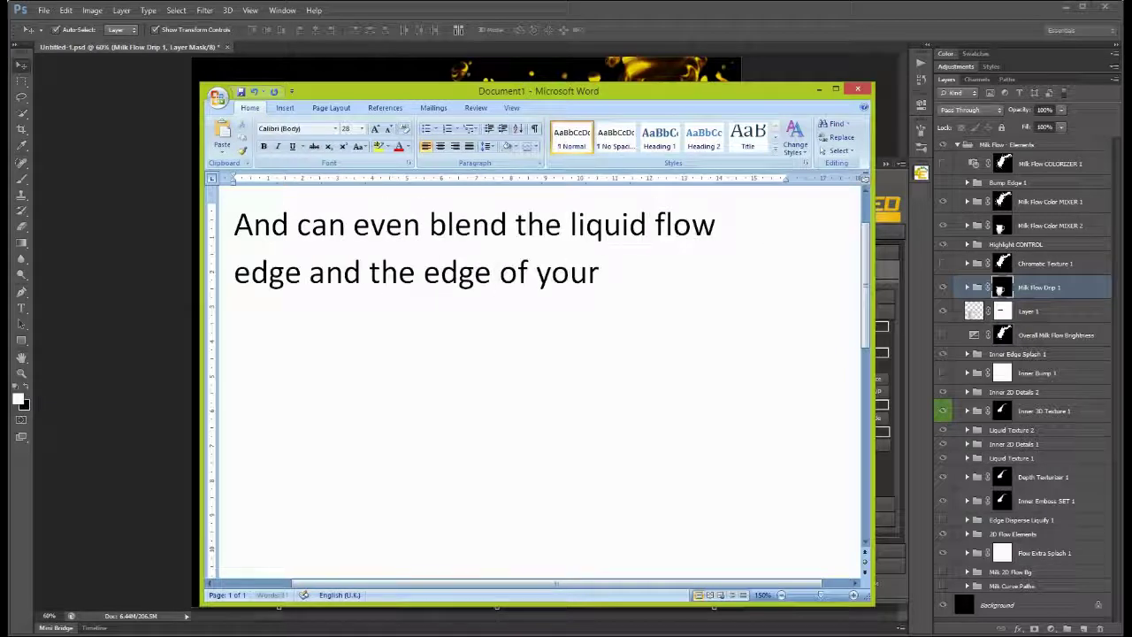
{"action": "type", "text": " object... so flex"}
{"action": "left_click", "coordinate": [733, 31]}
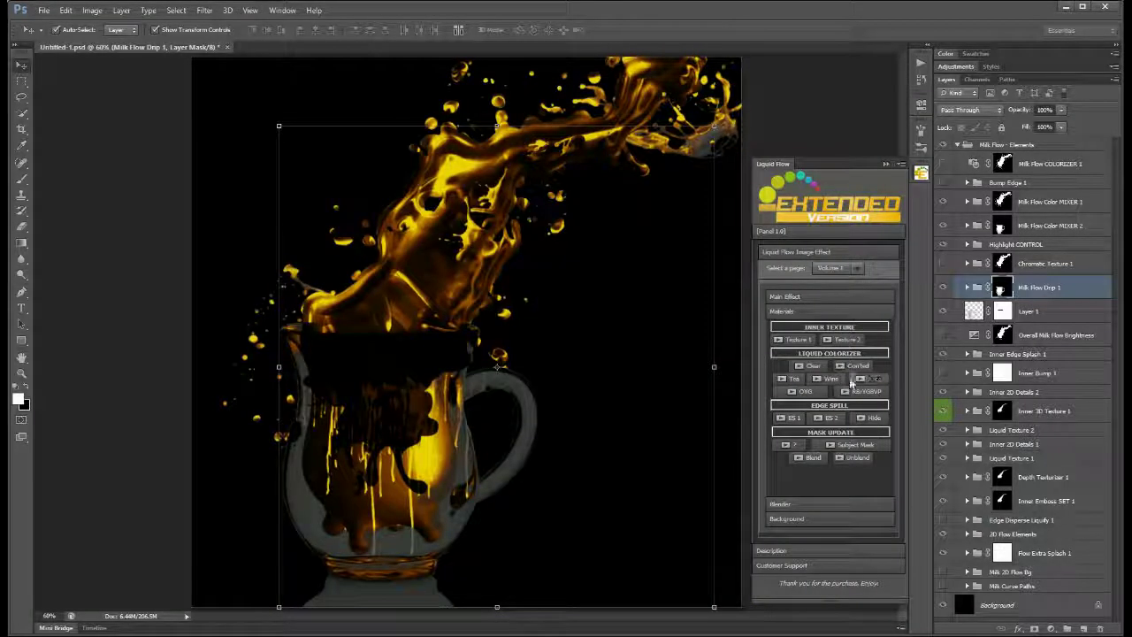
{"action": "left_click", "coordinate": [811, 457]}
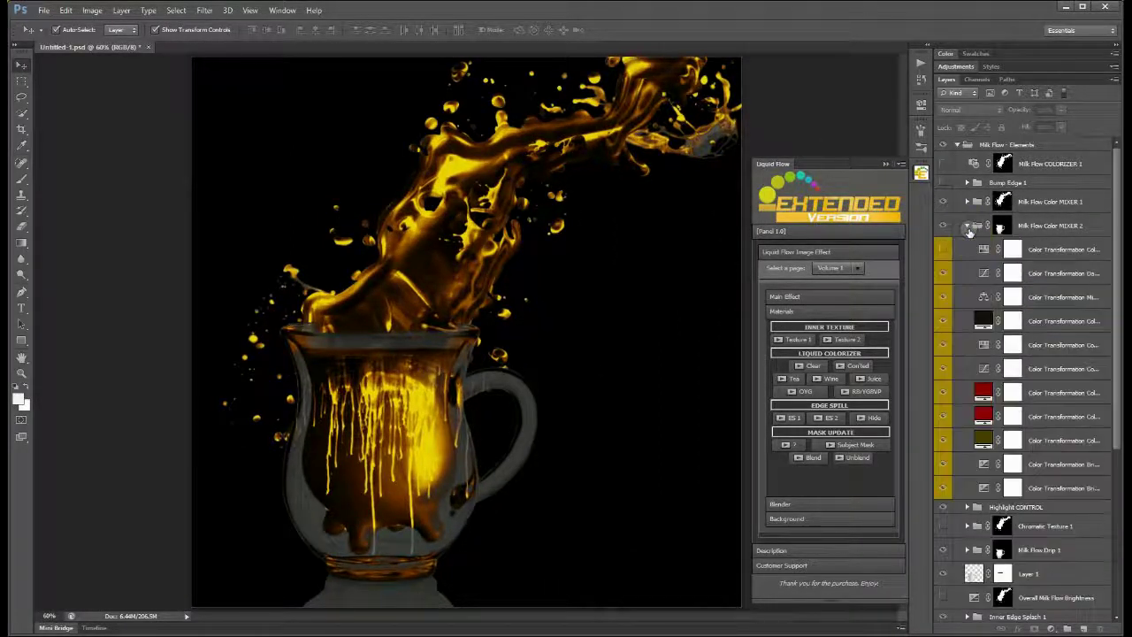
- Note applying the effect to the whole document, then disable the Color MIXER 2 mask
{"action": "key", "text": "alt+Tab"}
{"action": "type", "text": "Or can e"}
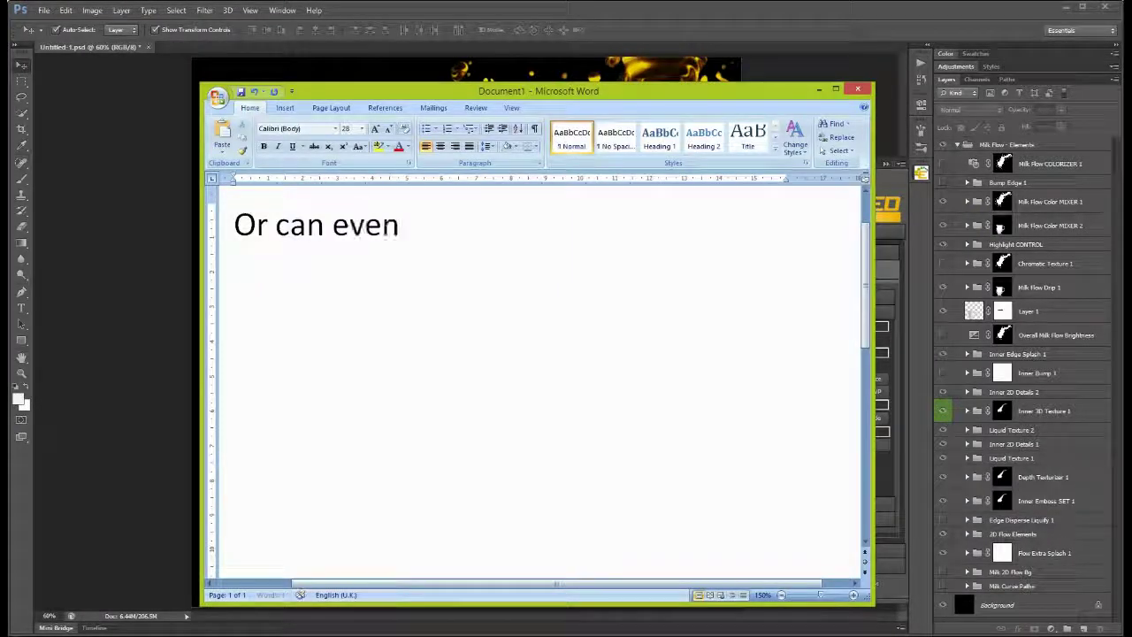
{"action": "type", "text": " apply the whole"}
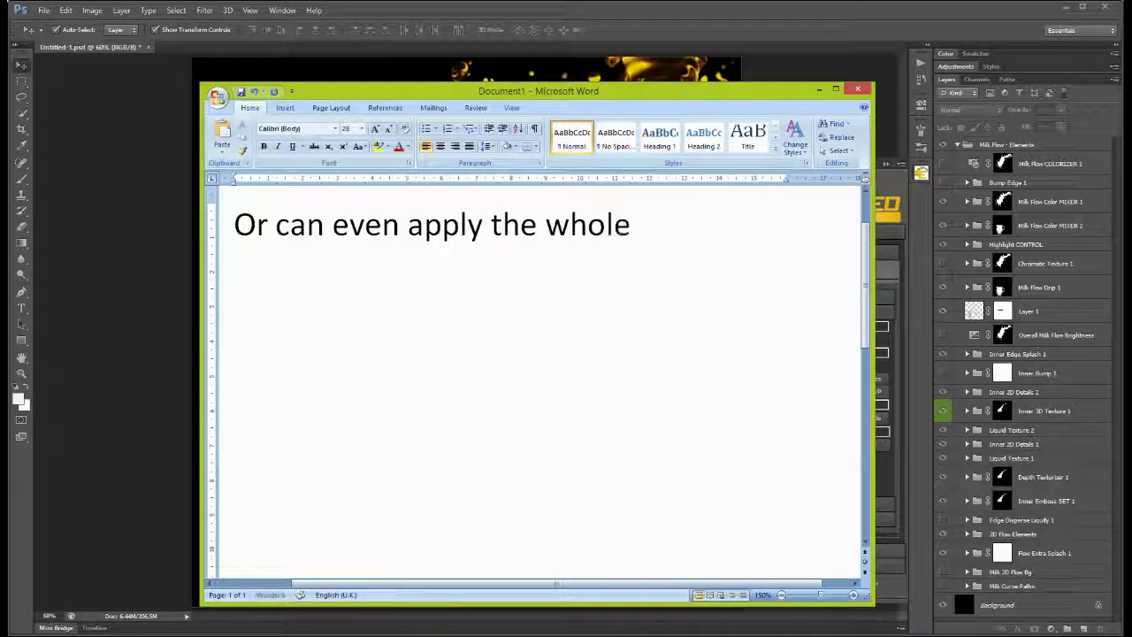
{"action": "type", "text": " color effect on the antur"}
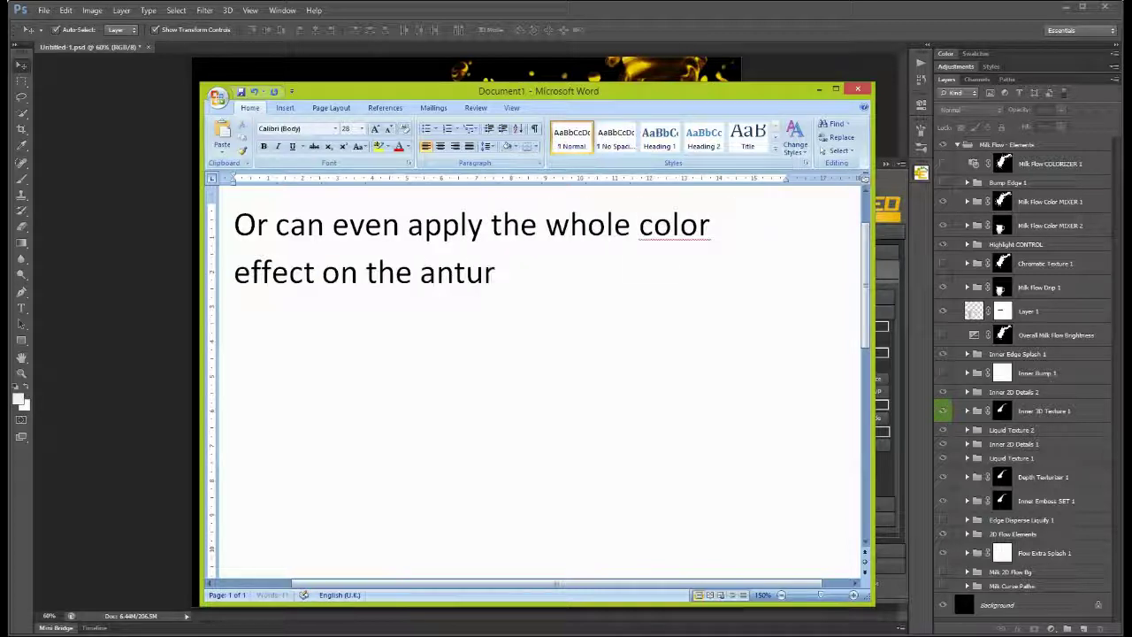
{"action": "type", "text": "ent"}
{"action": "key", "text": "BackSpace"}
{"action": "key", "text": "BackSpace"}
{"action": "key", "text": "BackSpace"}
{"action": "type", "text": "document"}
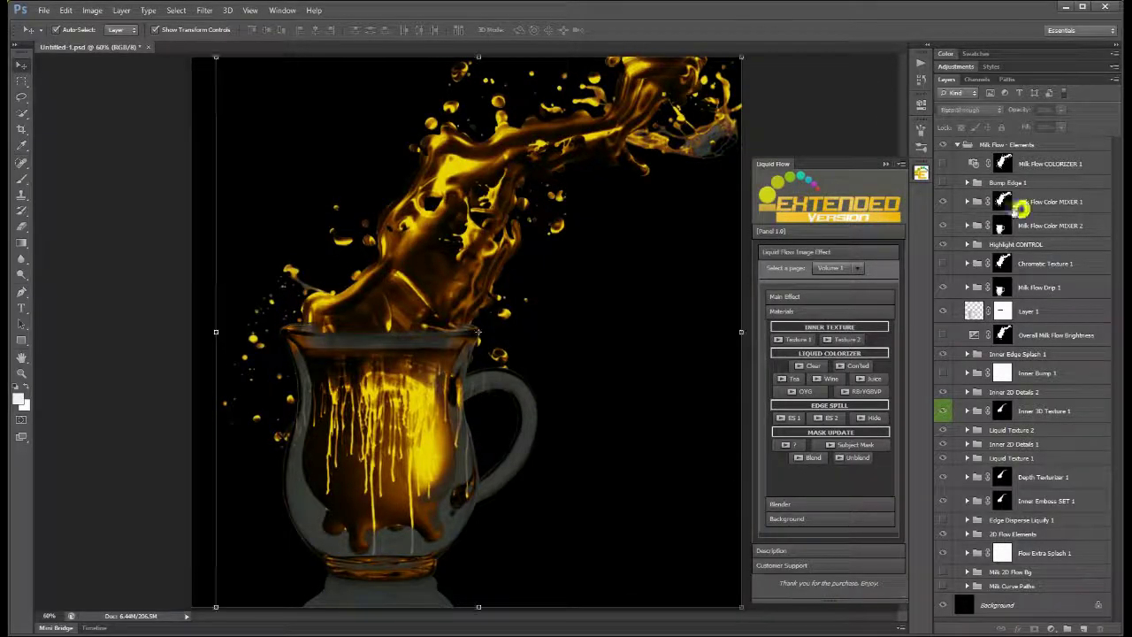
{"action": "left_click", "coordinate": [1002, 226], "text": "shift"}
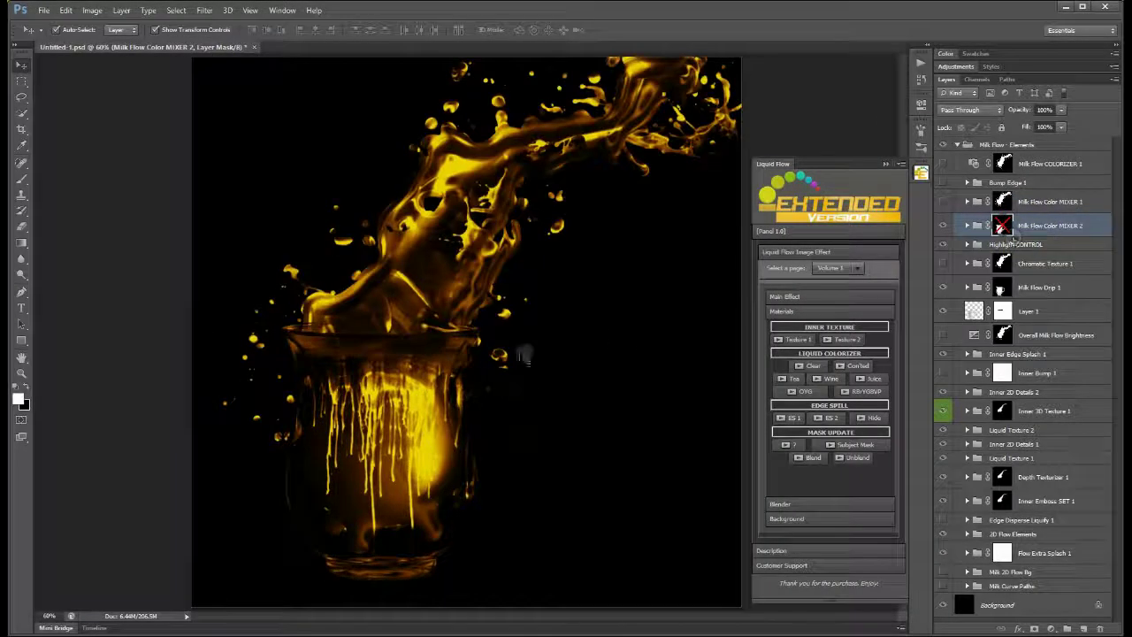
- Replace the Word note with 'You can also change the drip'
{"action": "left_click", "coordinate": [384, 352]}
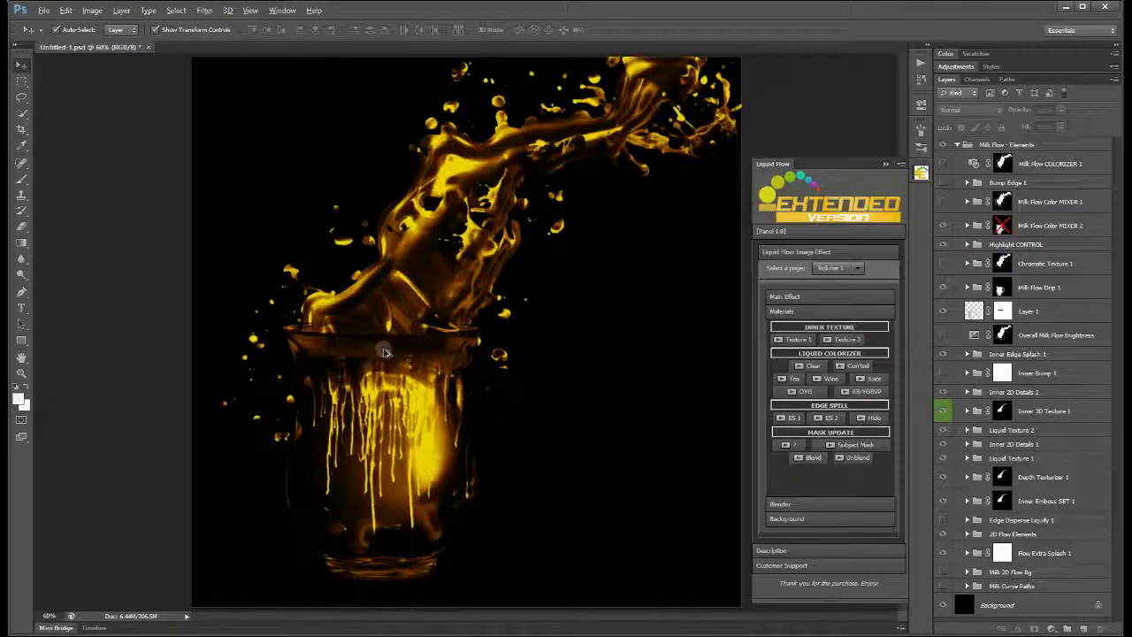
{"action": "key", "text": "alt+Tab"}
{"action": "key", "text": "ctrl+a"}
{"action": "type", "text": "You can also change the"}
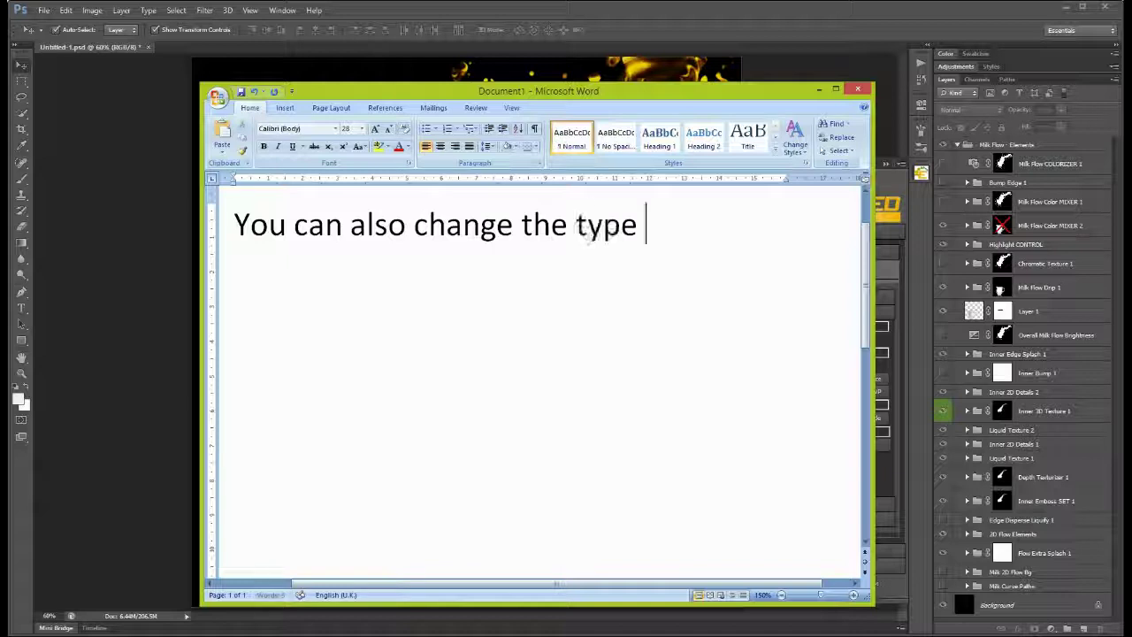
{"action": "double_click", "coordinate": [577, 223]}
{"action": "type", "text": "drip"}
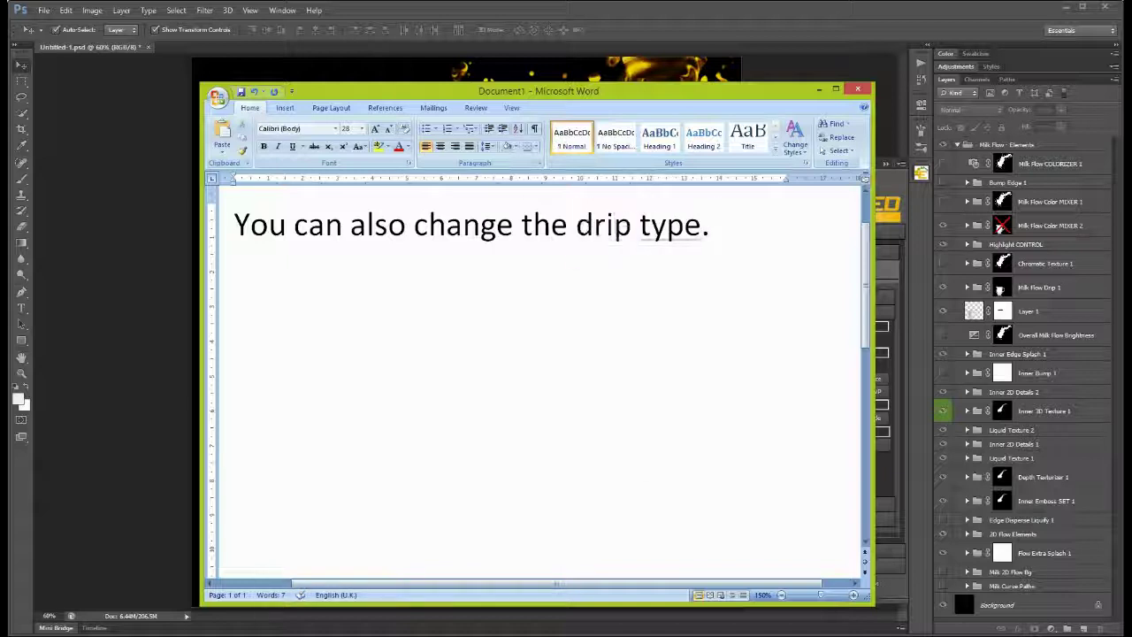
- Switch the Blender drips to style Two and dismiss the script message
{"action": "key", "text": "alt+Tab"}
{"action": "left_click", "coordinate": [810, 506]}
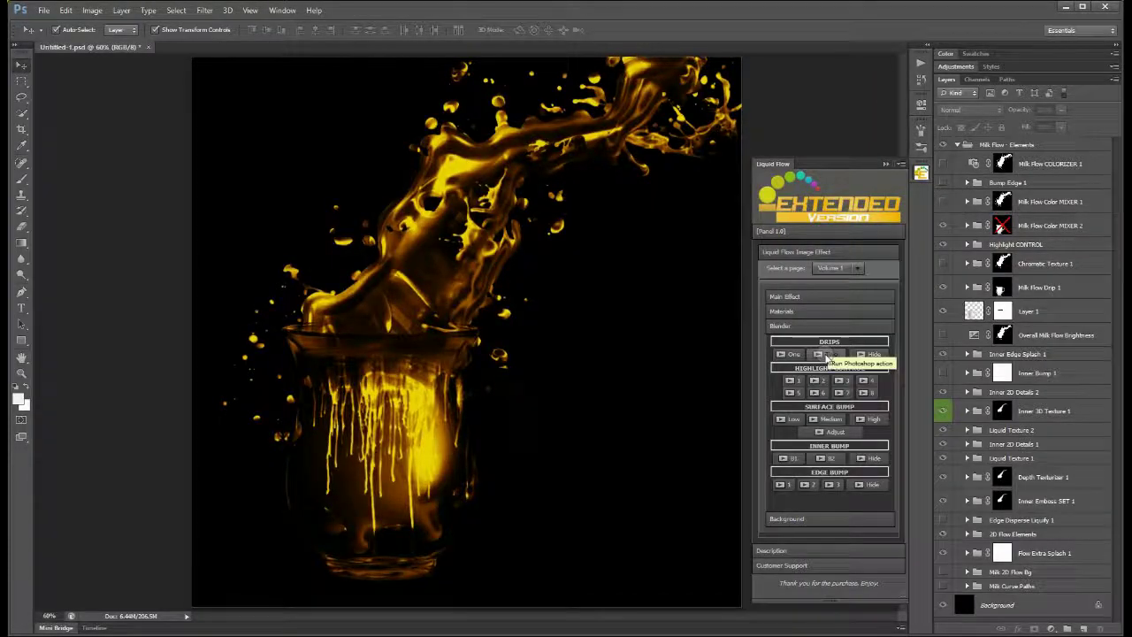
{"action": "left_click", "coordinate": [827, 354]}
{"action": "left_click", "coordinate": [587, 246]}
{"action": "key", "text": "v"}
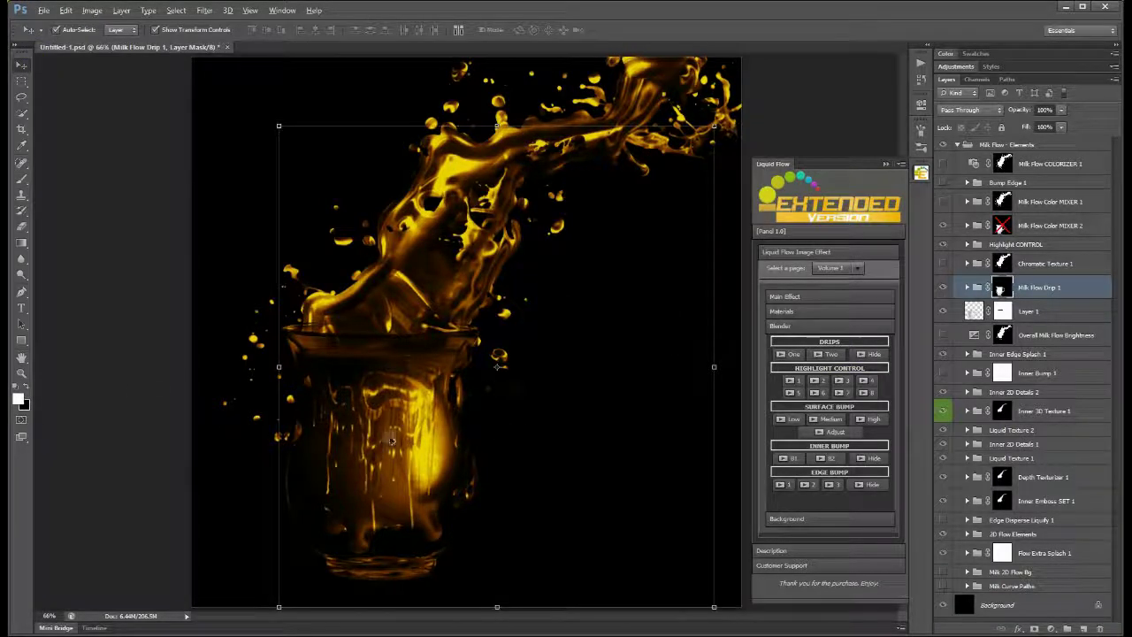
{"action": "scroll", "coordinate": [366, 373], "scroll_direction": "up", "scroll_amount": 2}
{"action": "scroll", "coordinate": [366, 374], "scroll_direction": "down", "scroll_amount": 2}
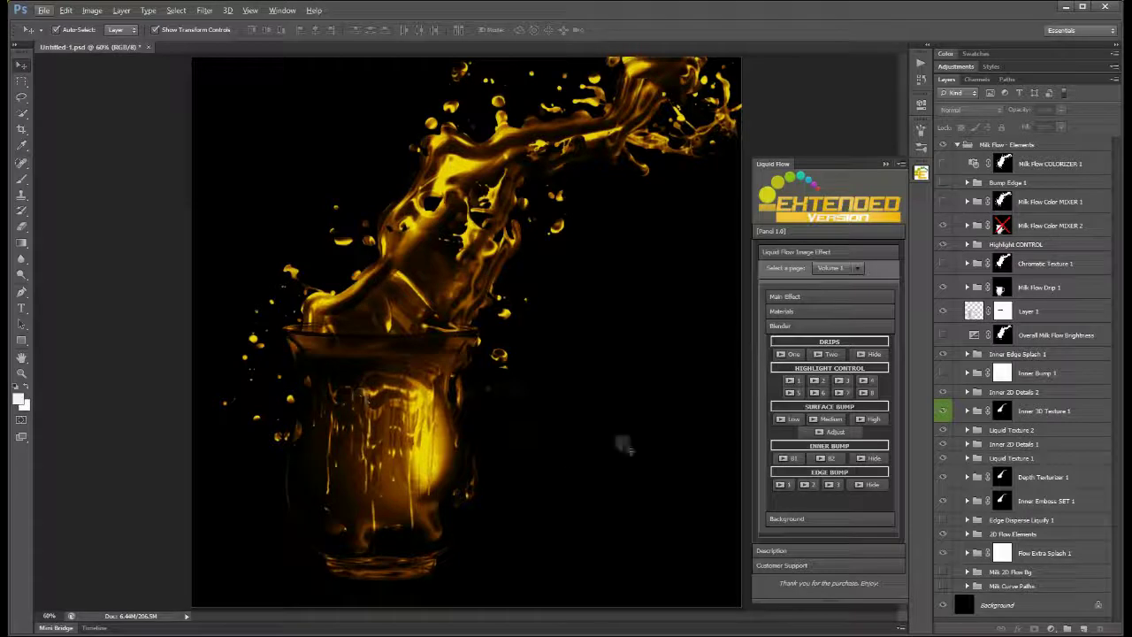
- Re-enable the Color MIXER 2 mask and paint out the rim's gold glow on Color MIXER 1
{"action": "left_click", "coordinate": [1002, 226], "text": "shift"}
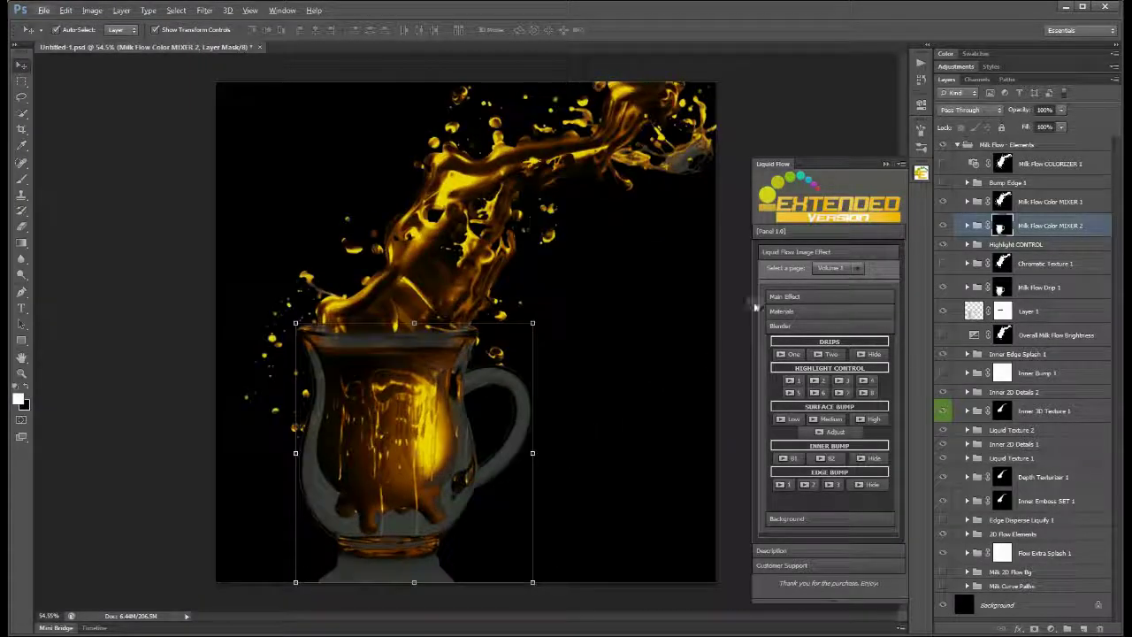
{"action": "left_click", "coordinate": [1009, 226]}
{"action": "key", "text": "b"}
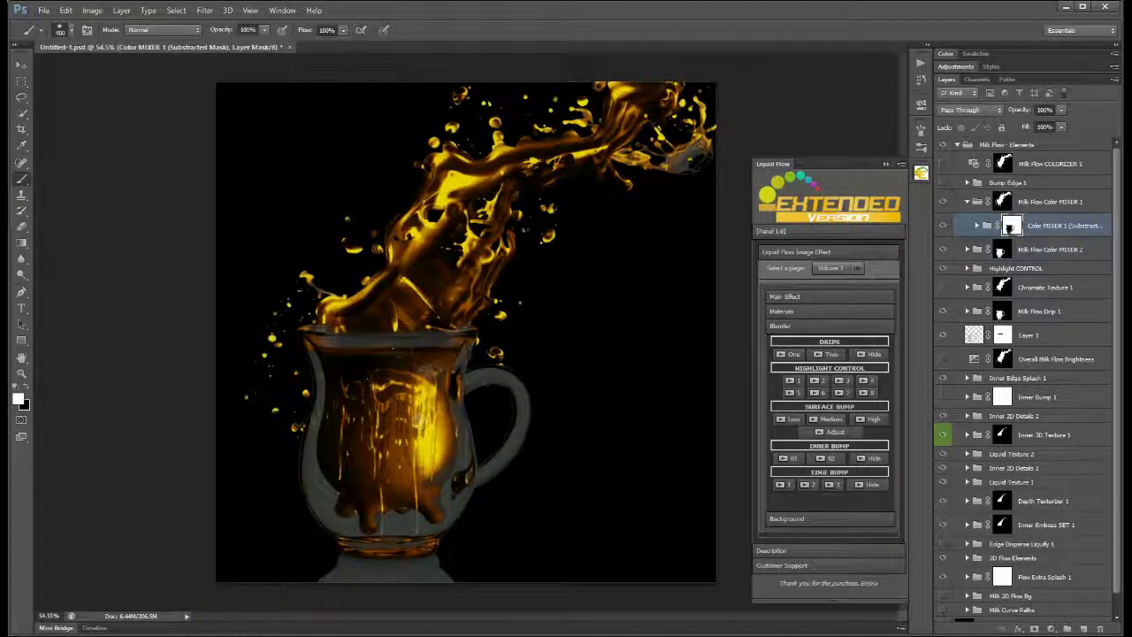
{"action": "left_click_drag", "start_coordinate": [451, 339], "coordinate": [320, 339]}
- Write a note that creating liquid flow in Photoshop needs no 3D knowledge
{"action": "type", "text": "Creating liquid flow"}
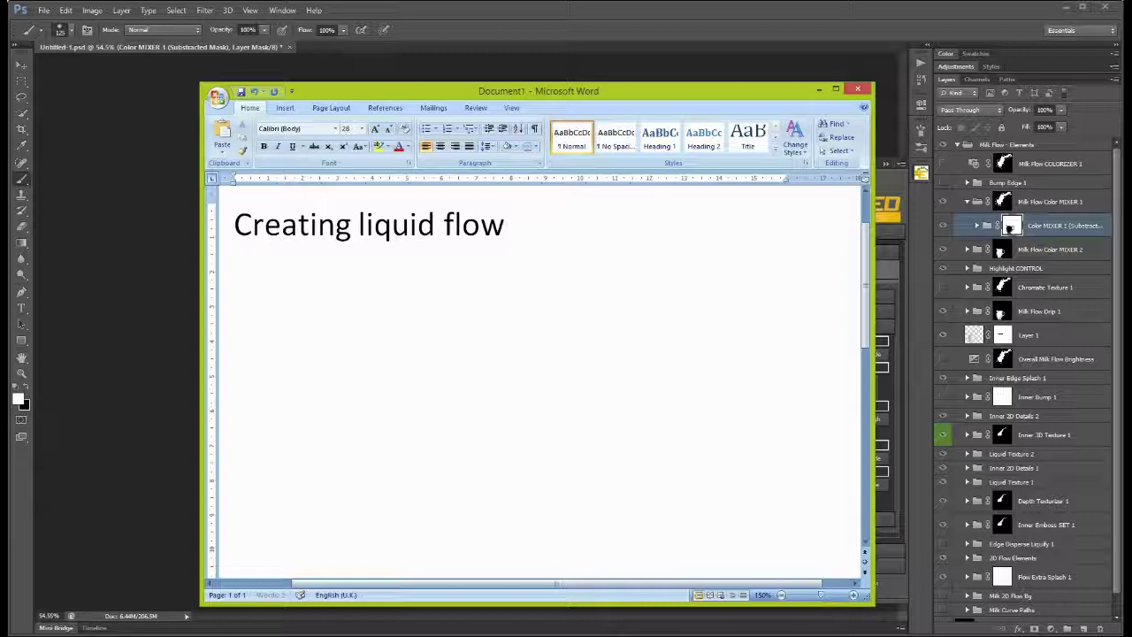
{"action": "type", "text": " has nebve"}
{"action": "key", "text": "BackSpace"}
{"action": "key", "text": "BackSpace"}
{"action": "key", "text": "BackSpace"}
{"action": "type", "text": "en this"}
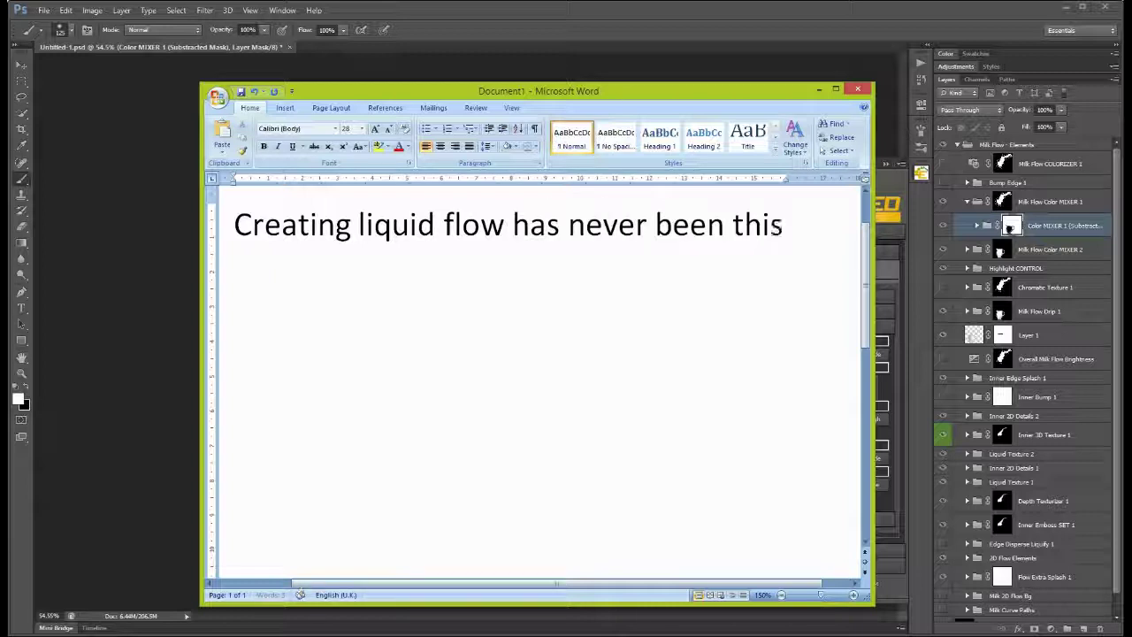
{"action": "type", "text": " easy ins"}
{"action": "key", "text": "BackSpace"}
{"action": "key", "text": "BackSpace"}
{"action": "type", "text": "Photoshop. You get to "}
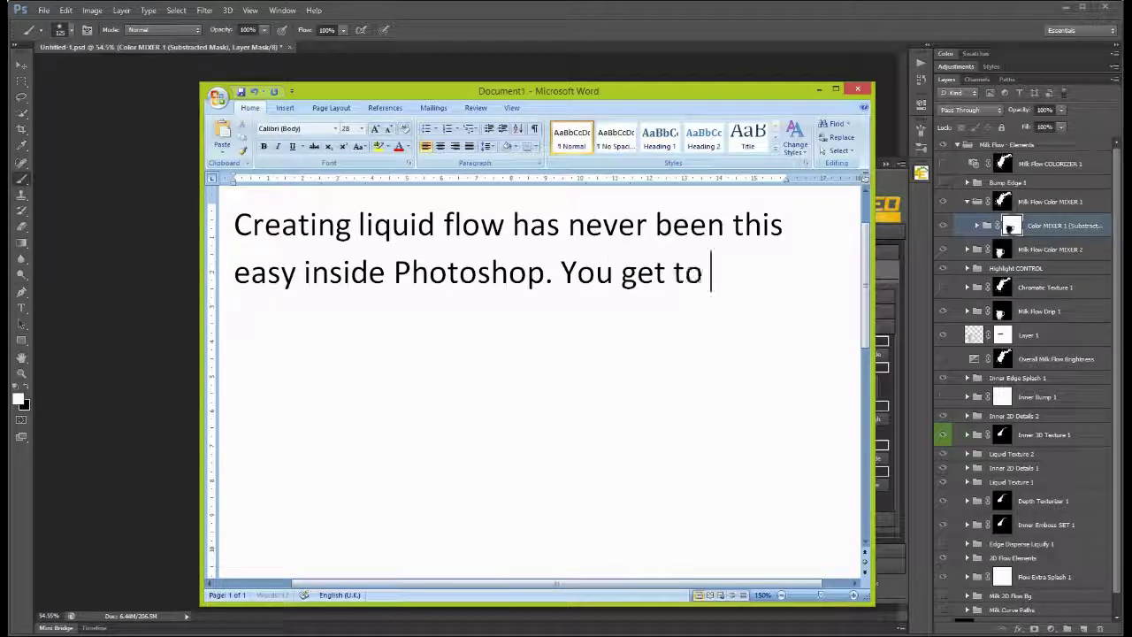
{"action": "type", "text": "create any flow of liquid"}
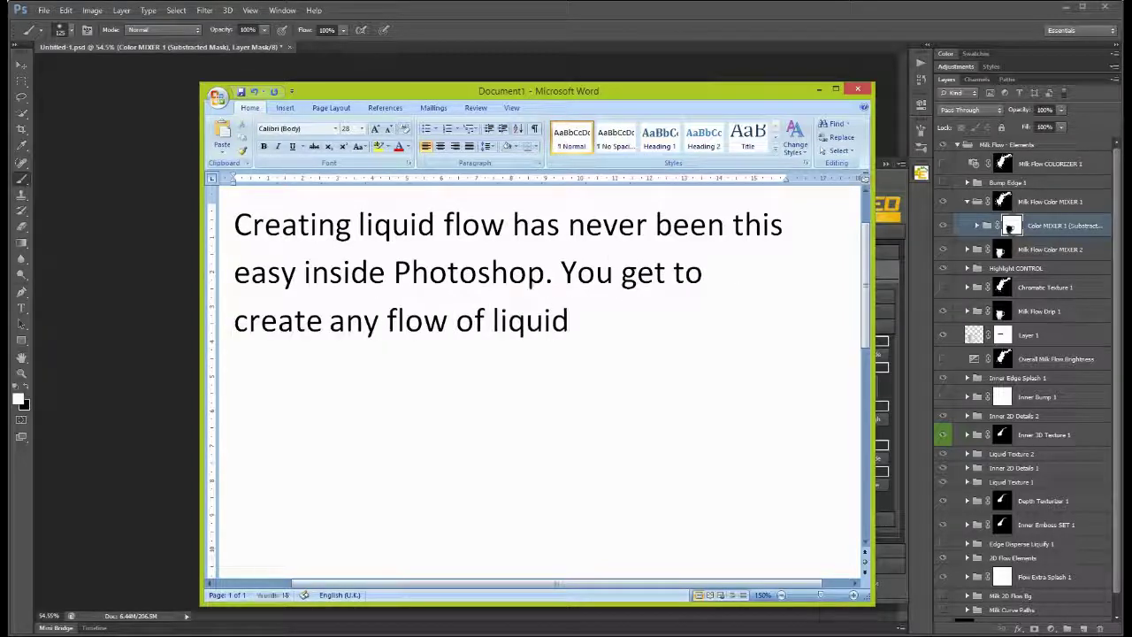
{"action": "type", "text": " without knownledge of 3D os"}
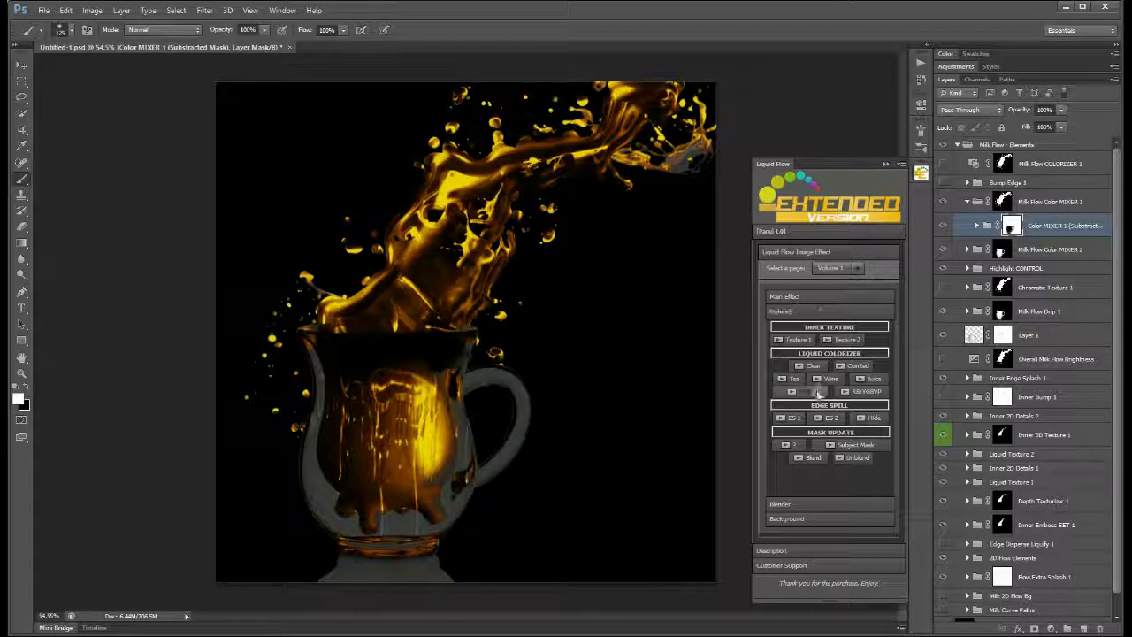
- Change the liquid colour from orange to green in the colour picker
{"action": "left_click", "coordinate": [818, 394]}
{"action": "left_click_drag", "start_coordinate": [918, 307], "coordinate": [918, 276]}
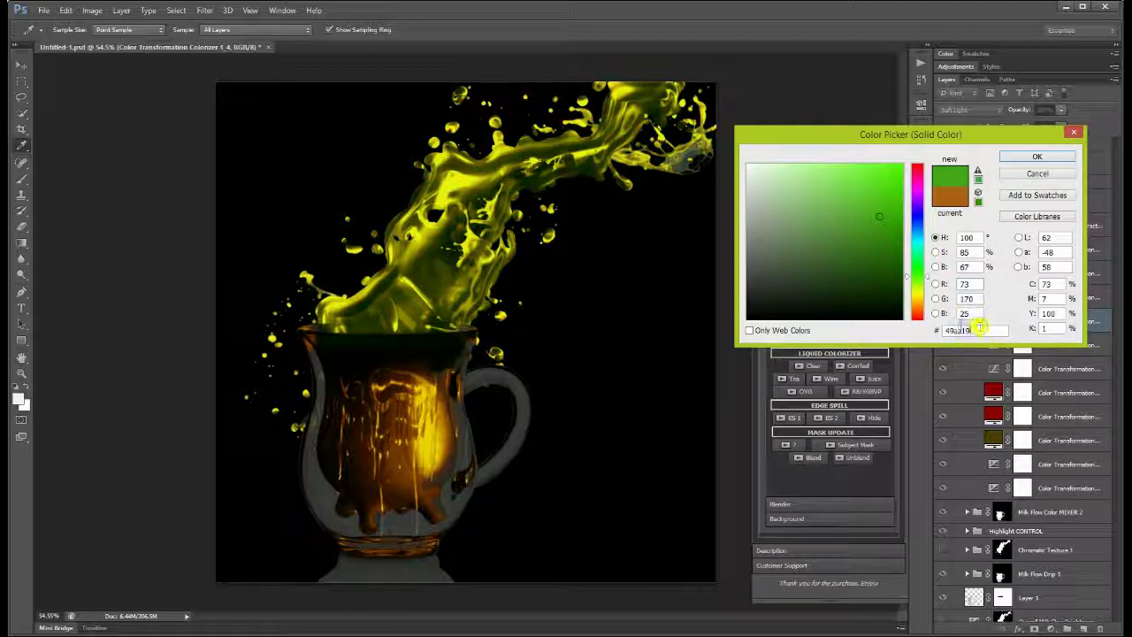
{"action": "left_click", "coordinate": [1033, 159]}
{"action": "key", "text": "ctrl+v"}
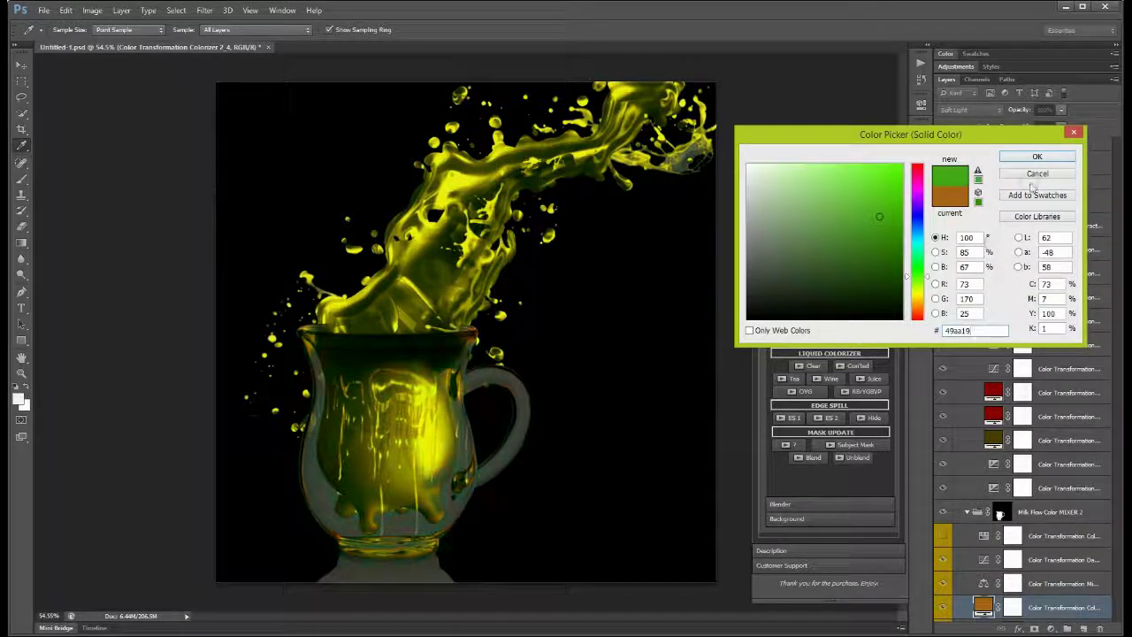
{"action": "left_click", "coordinate": [1033, 159]}
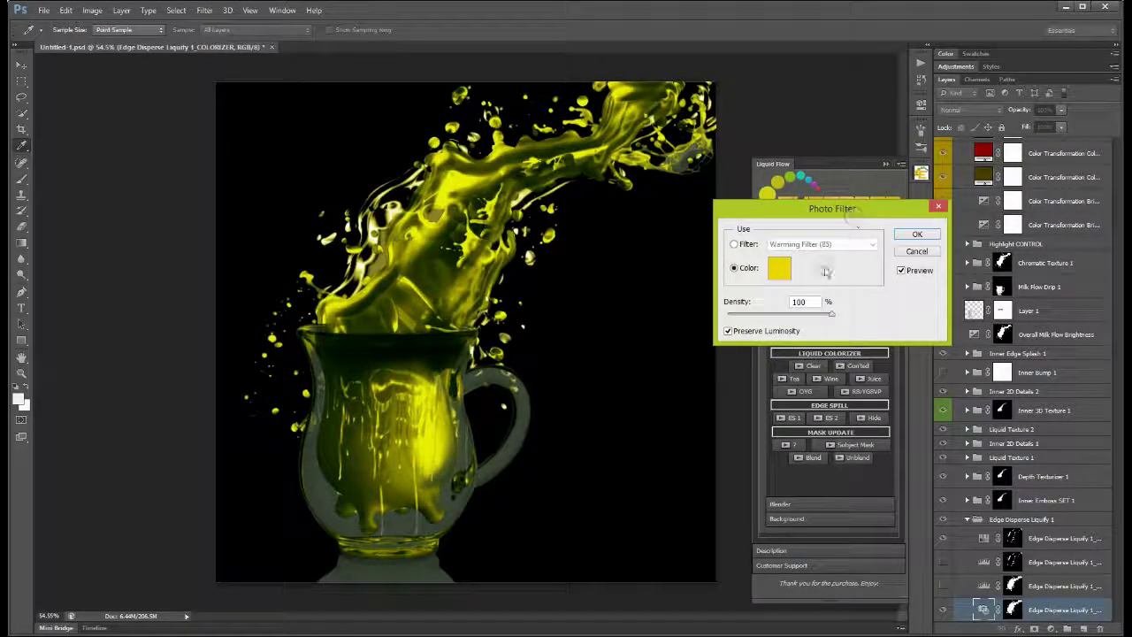
- Note placing artwork on any background, then set a blue BG Adjustment Color background
{"action": "key", "text": "ctrl+a"}
{"action": "type", "text": "You can place the final artwor"}
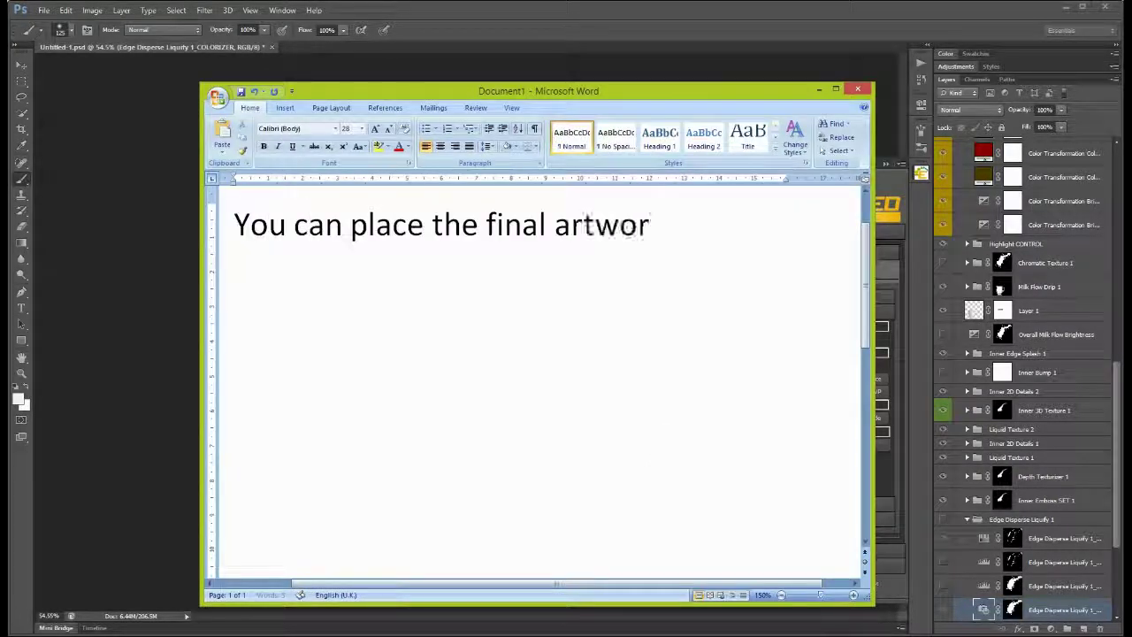
{"action": "type", "text": "k on any backgro"}
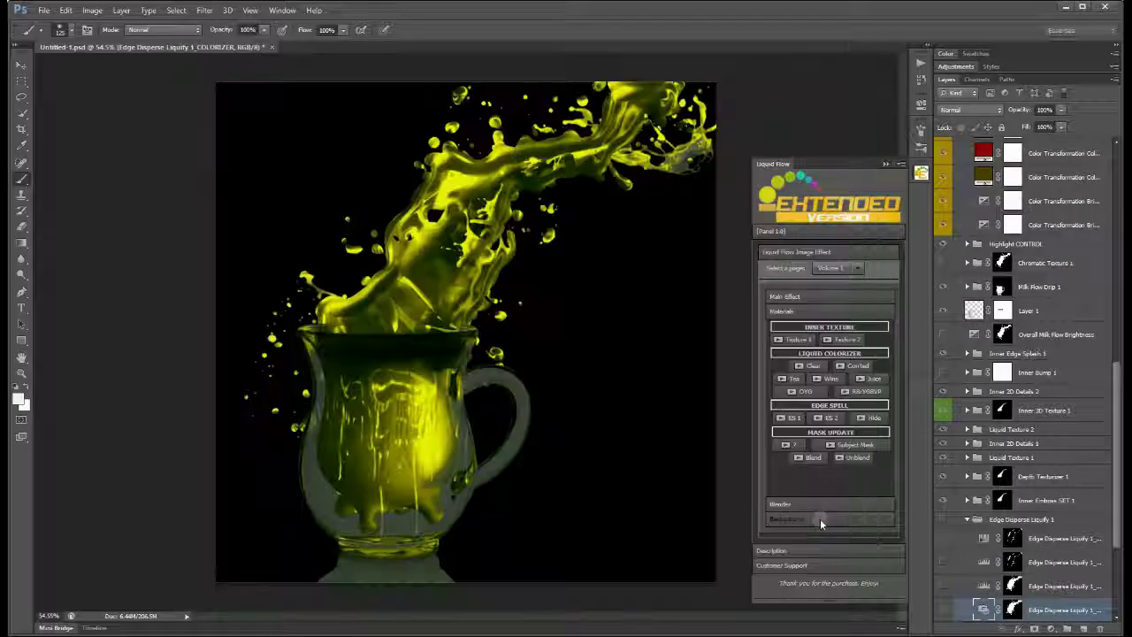
{"action": "left_click", "coordinate": [787, 340]}
{"action": "left_click", "coordinate": [794, 369]}
{"action": "left_click", "coordinate": [873, 372]}
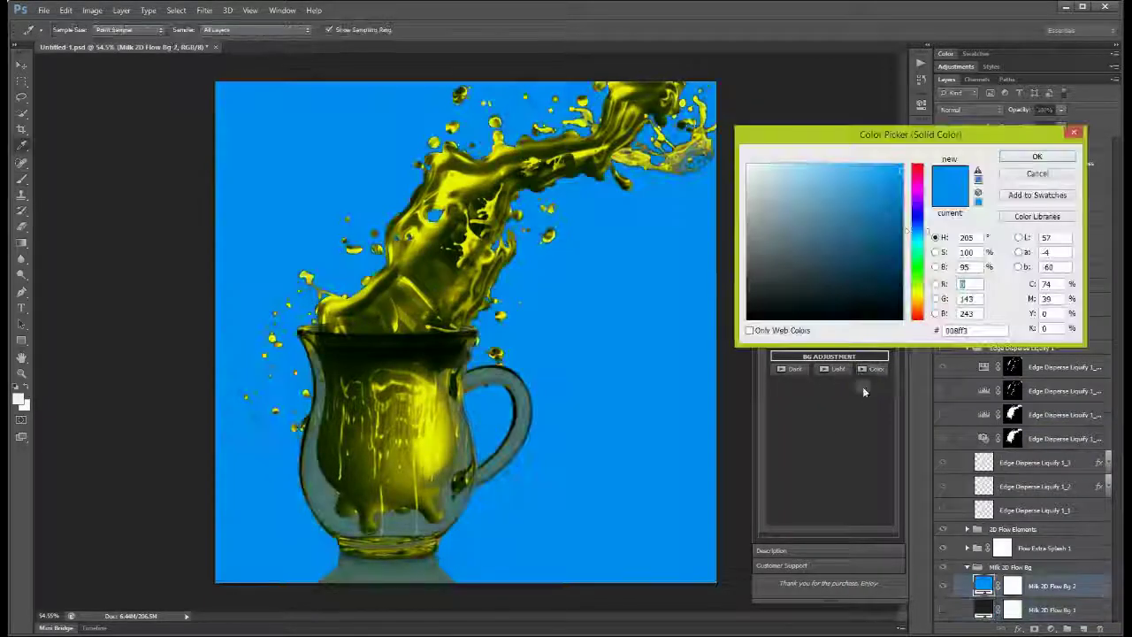
{"action": "left_click", "coordinate": [1038, 157]}
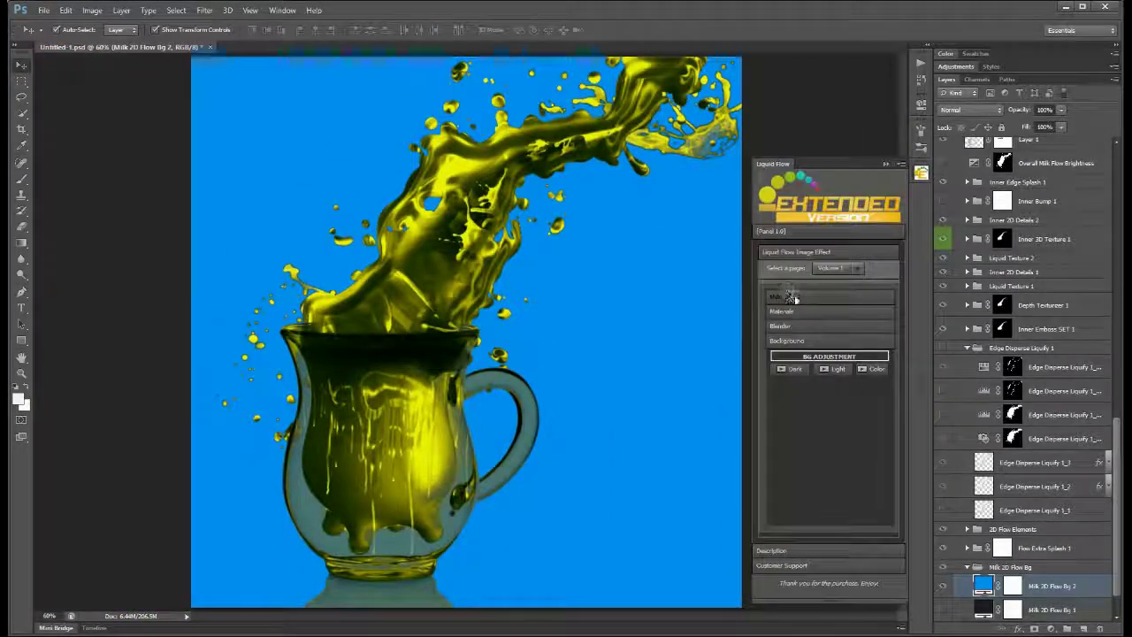
- Try a green Liquid Colorizer hue, then Clear it to restore white milk
{"action": "left_click", "coordinate": [790, 297]}
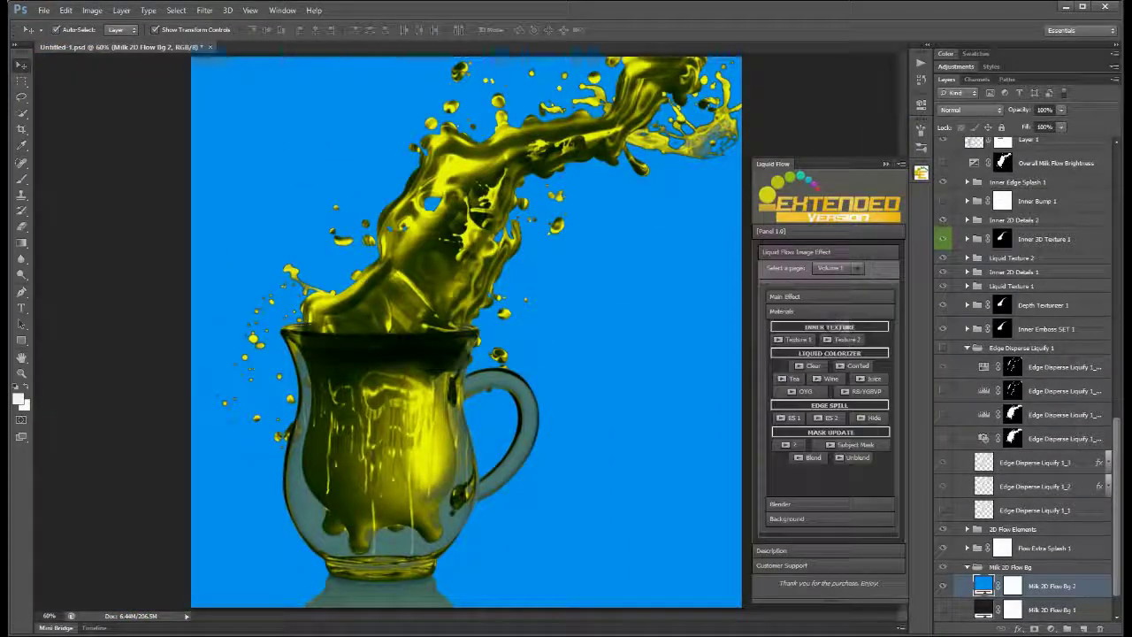
{"action": "left_click", "coordinate": [856, 391]}
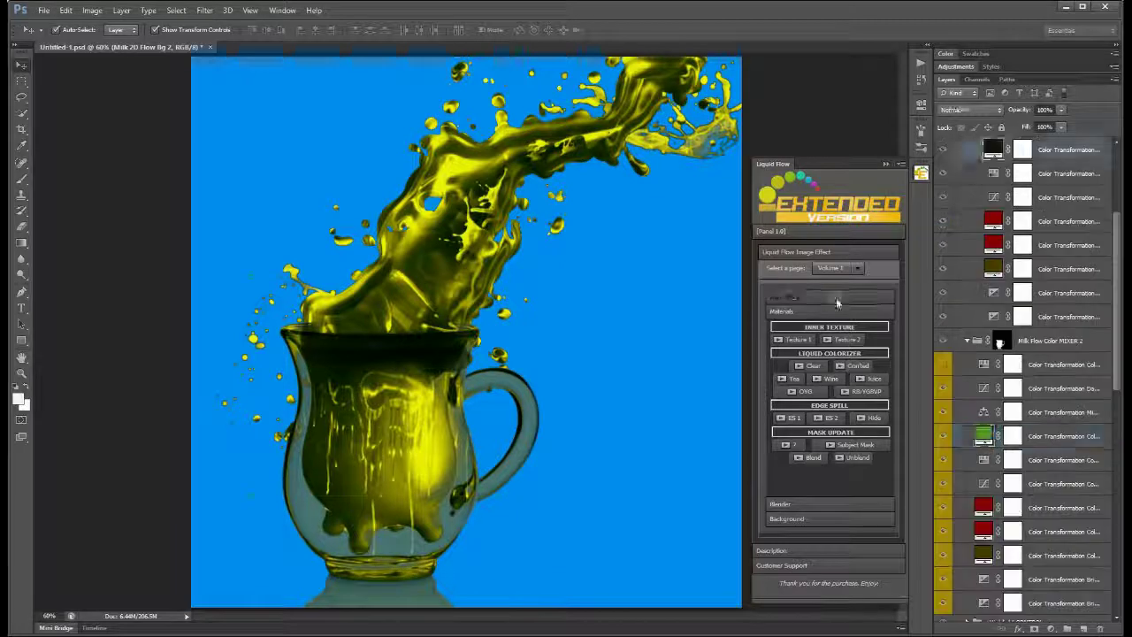
{"action": "left_click", "coordinate": [984, 231]}
{"action": "left_click_drag", "start_coordinate": [896, 288], "coordinate": [809, 298]}
{"action": "key", "text": "Return"}
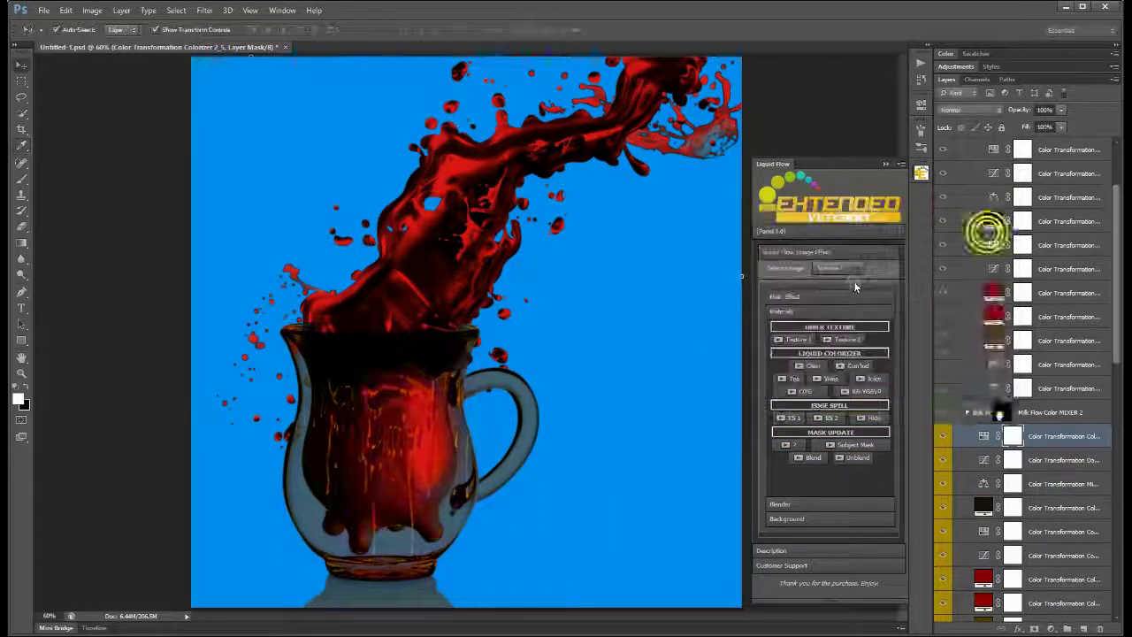
{"action": "left_click", "coordinate": [918, 235]}
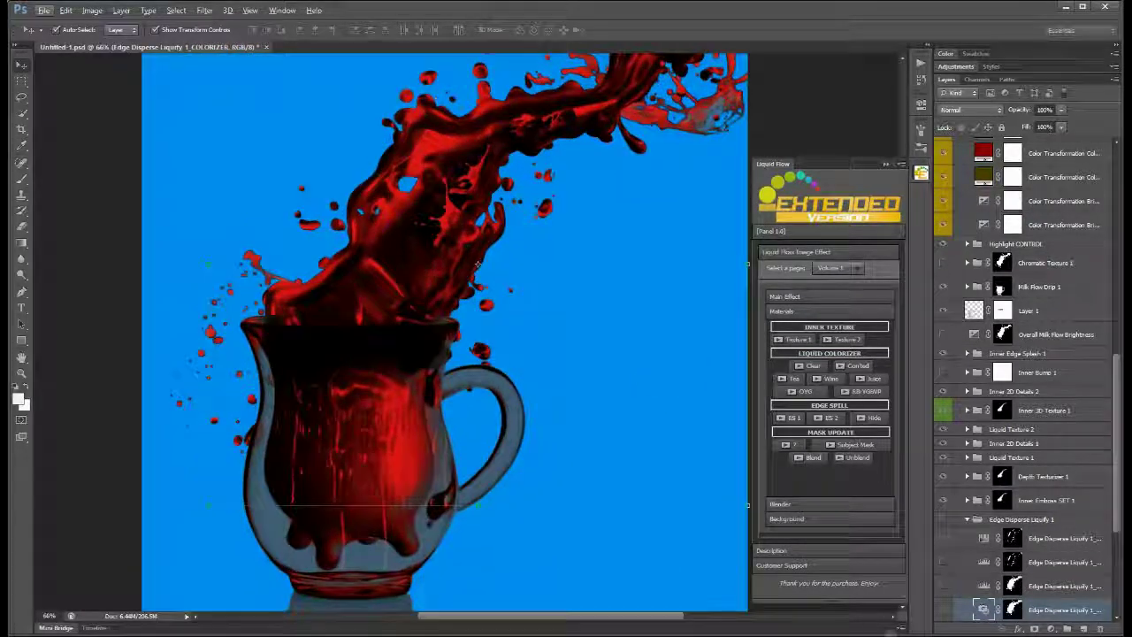
{"action": "type", "text": "tanding!"}
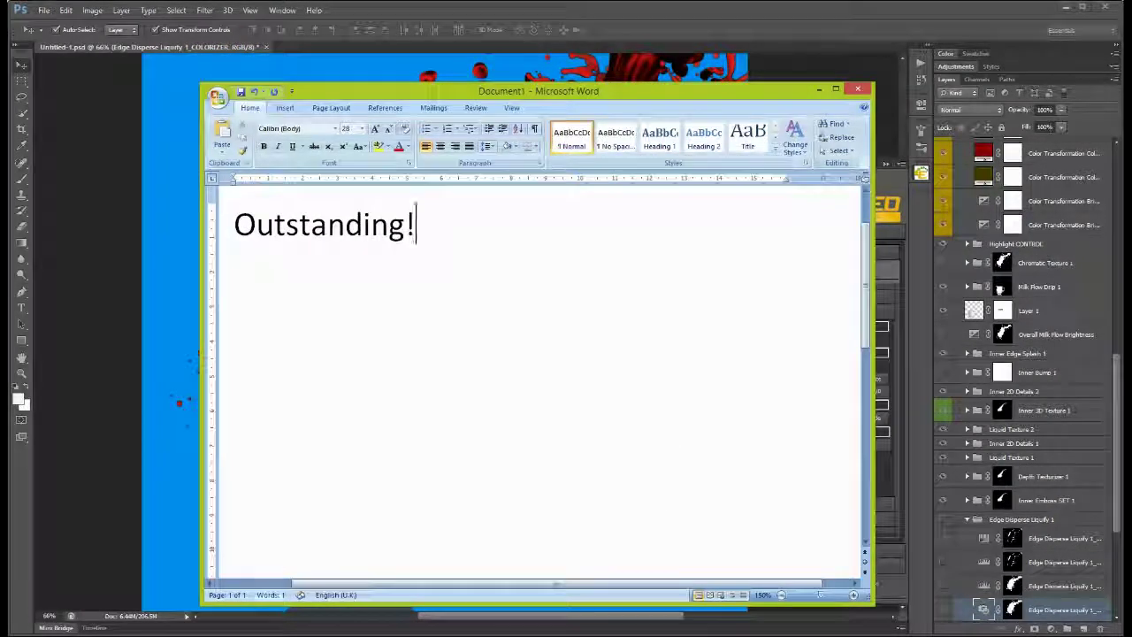
{"action": "left_click", "coordinate": [811, 365]}
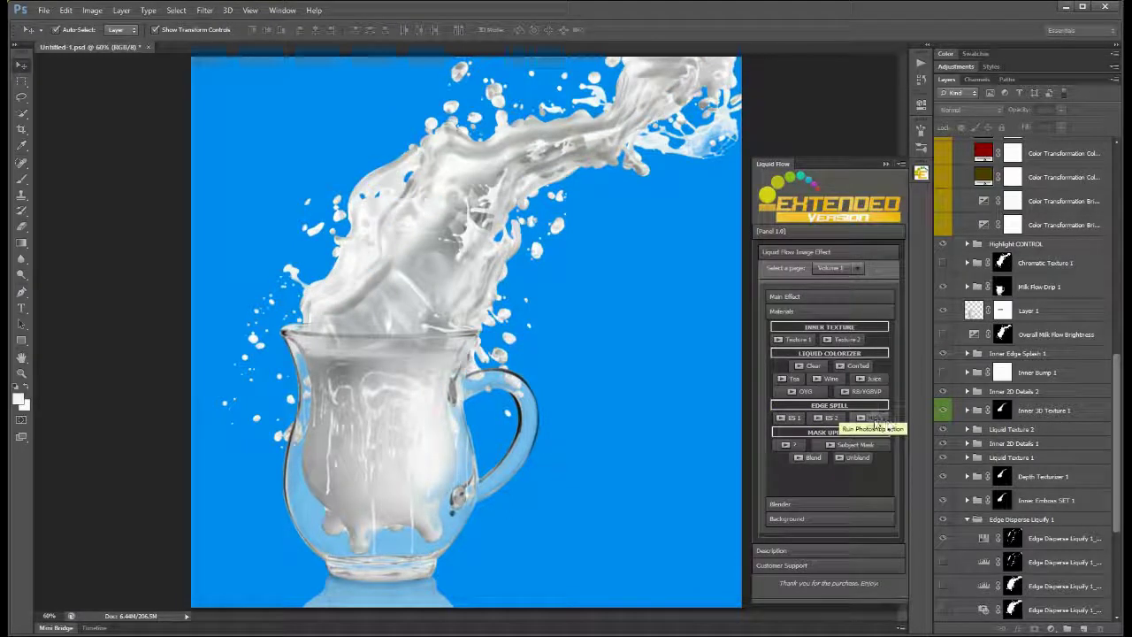
- Apply Edge Spill ES 2 and the Drips One blender style to the milk splash
{"action": "left_click", "coordinate": [874, 418]}
{"action": "left_click", "coordinate": [792, 417]}
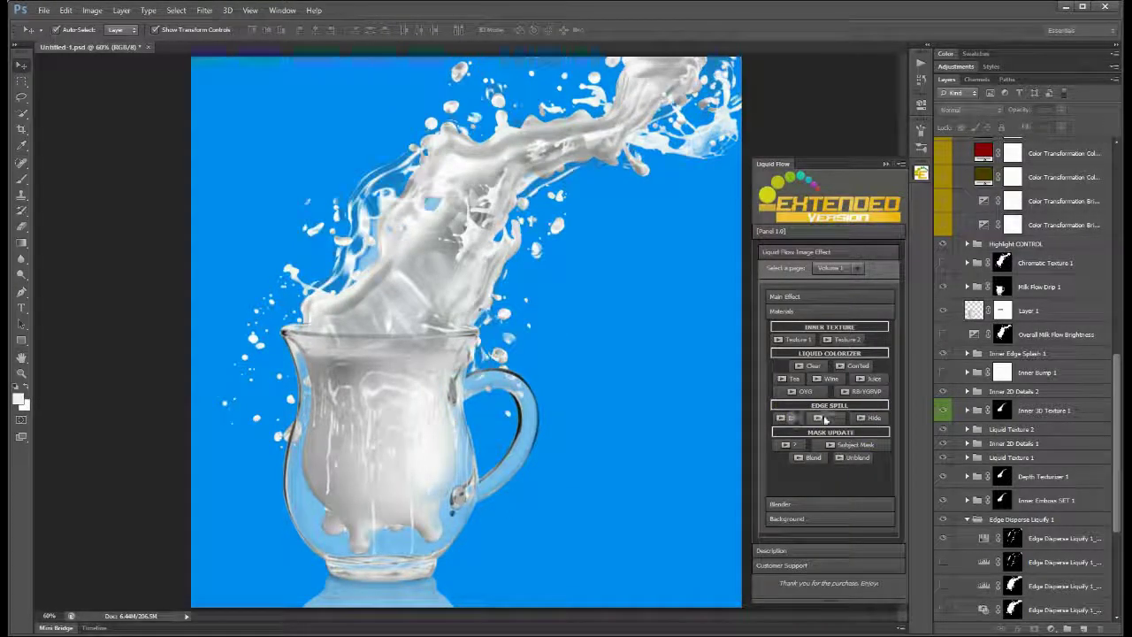
{"action": "left_click", "coordinate": [825, 421]}
{"action": "left_click", "coordinate": [821, 503]}
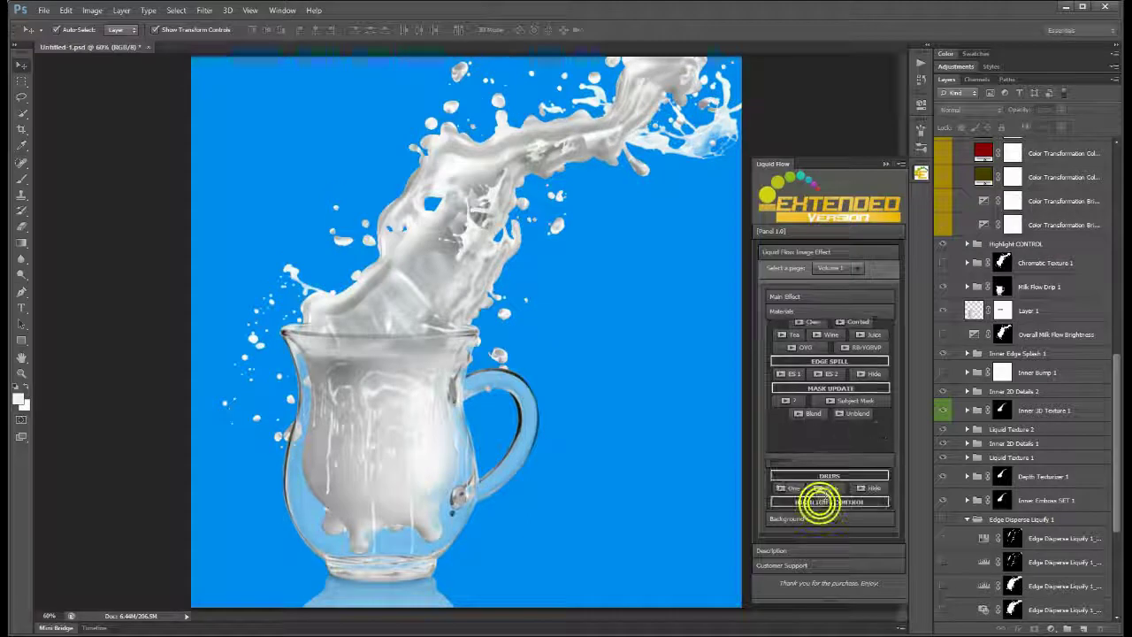
{"action": "left_click", "coordinate": [790, 354]}
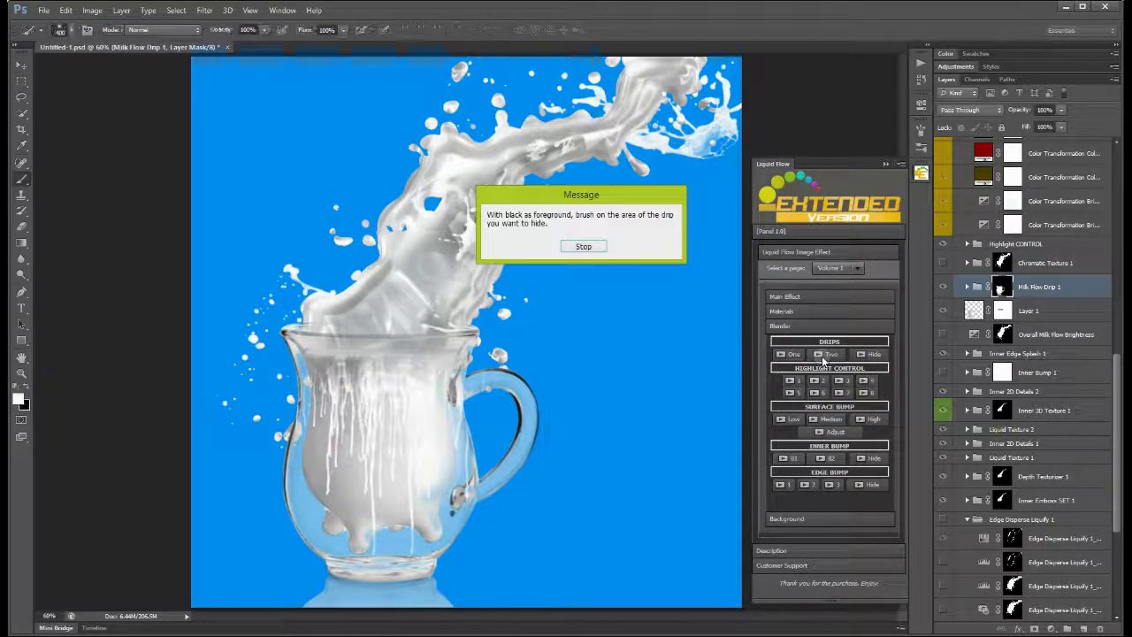
{"action": "left_click", "coordinate": [590, 246]}
{"action": "scroll", "coordinate": [512, 502], "scroll_direction": "up", "scroll_amount": 1}
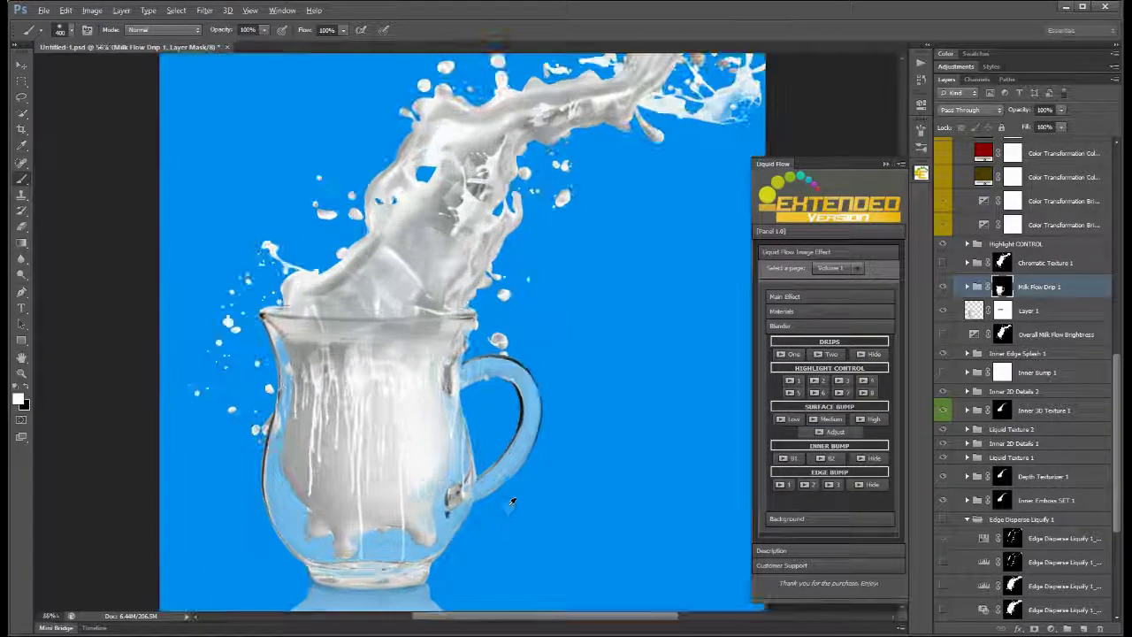
- Try Highlight Control presets for brighter milk highlights, then add a Medium surface bump
{"action": "left_click", "coordinate": [793, 382]}
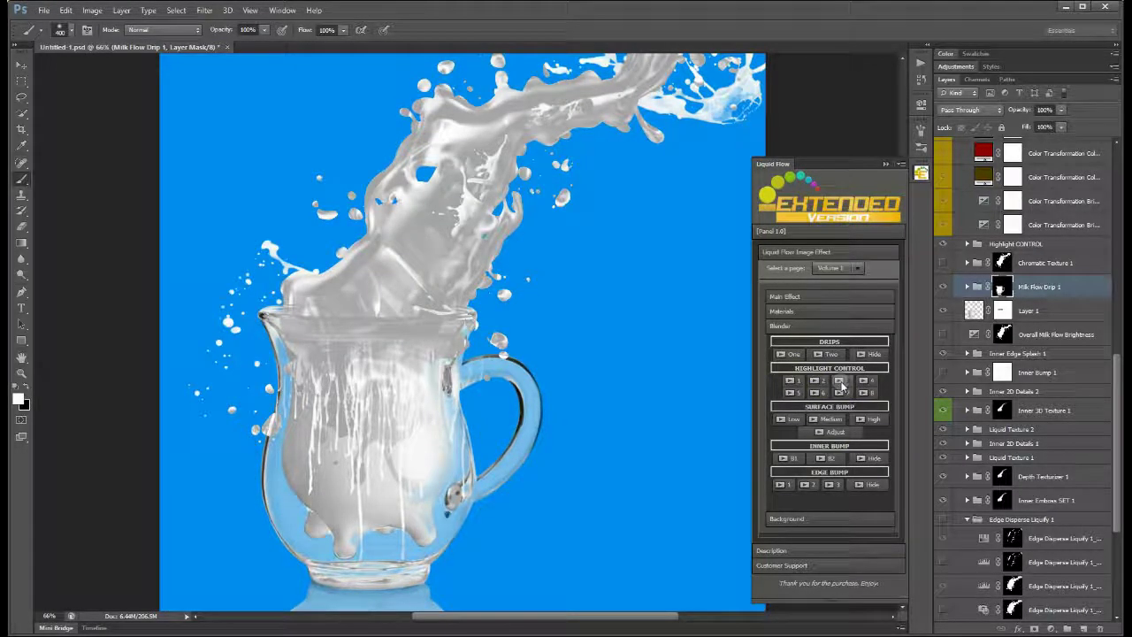
{"action": "left_click", "coordinate": [841, 381]}
{"action": "left_click", "coordinate": [864, 382]}
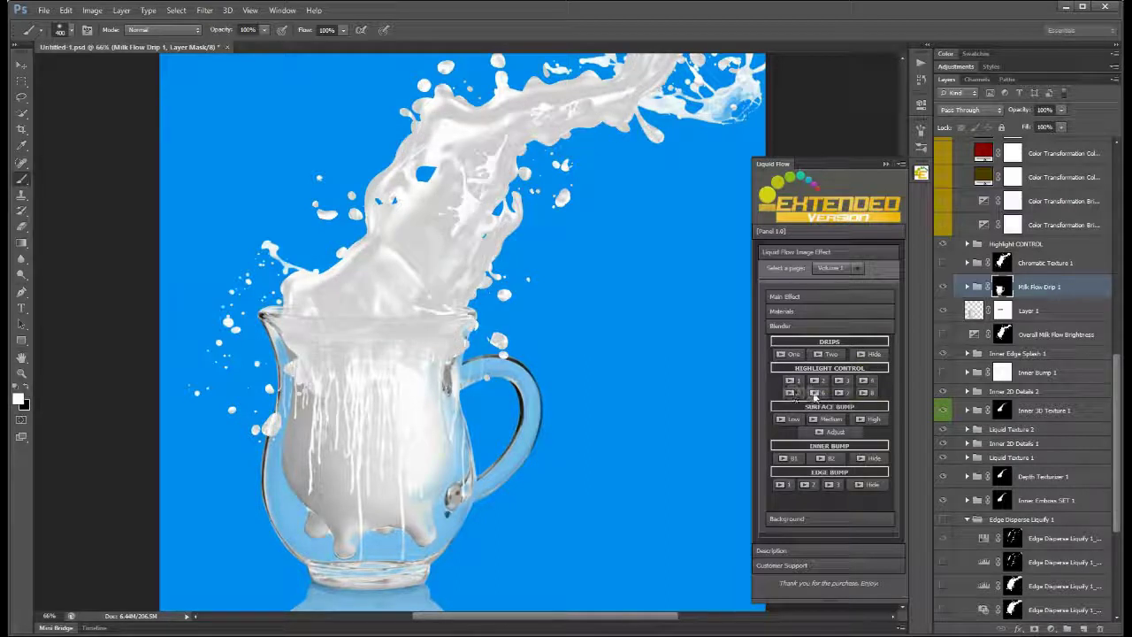
{"action": "left_click", "coordinate": [815, 393]}
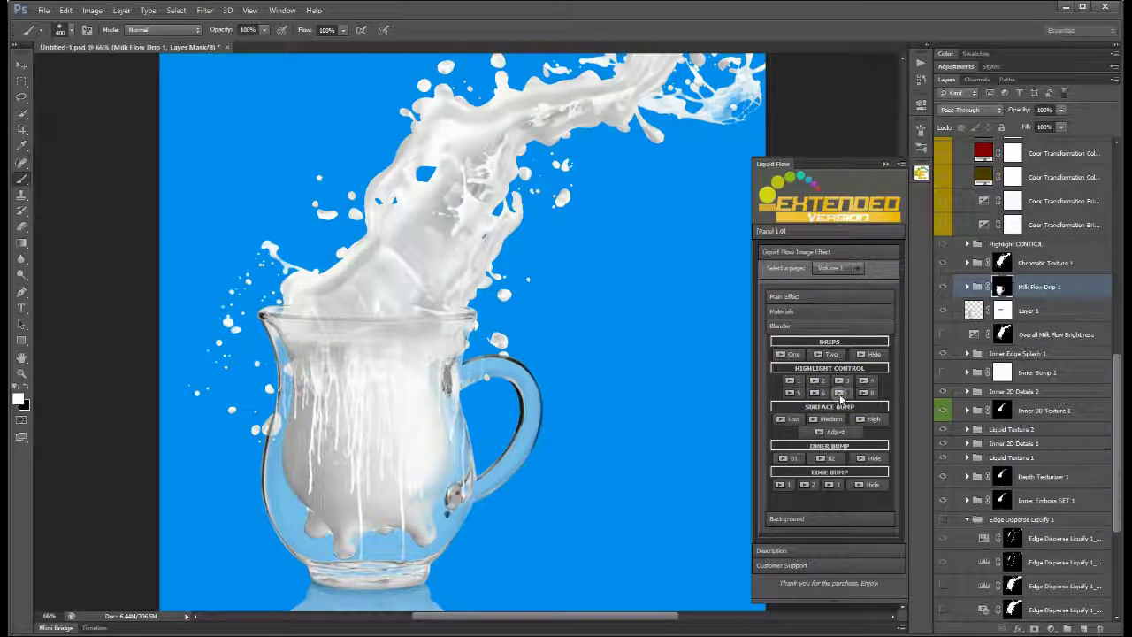
{"action": "left_click", "coordinate": [815, 382]}
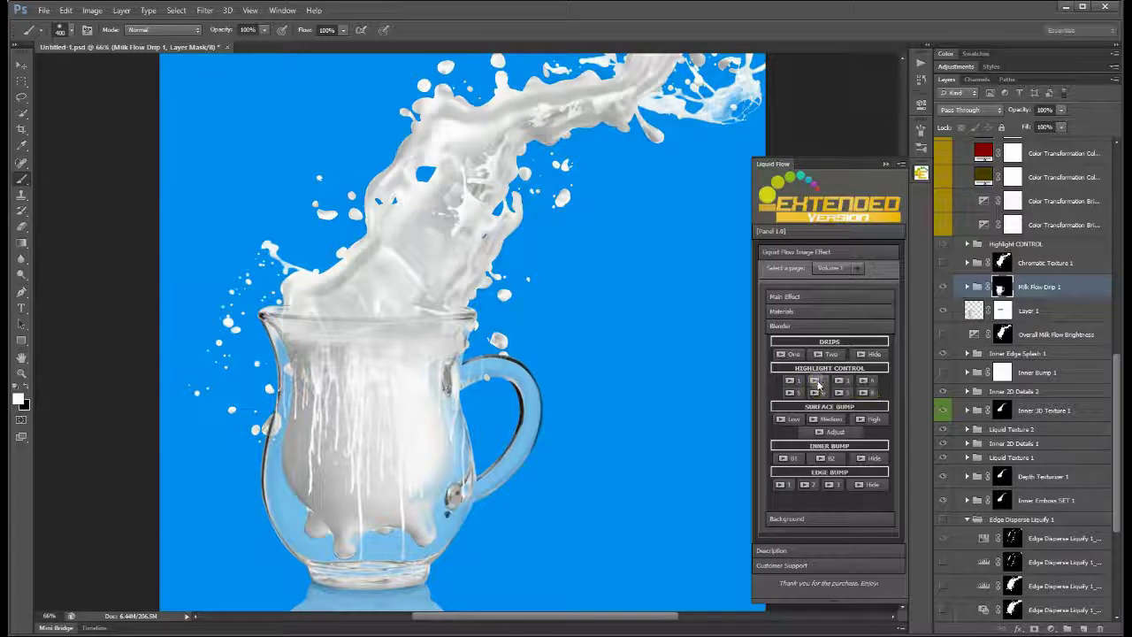
{"action": "left_click", "coordinate": [790, 382]}
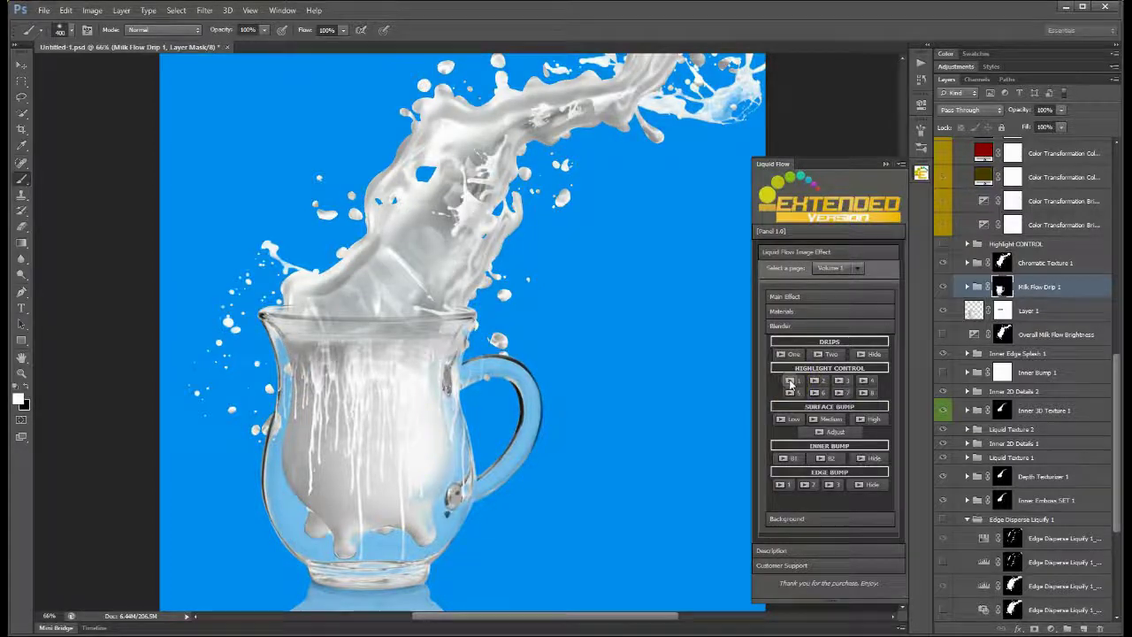
{"action": "left_click", "coordinate": [788, 393]}
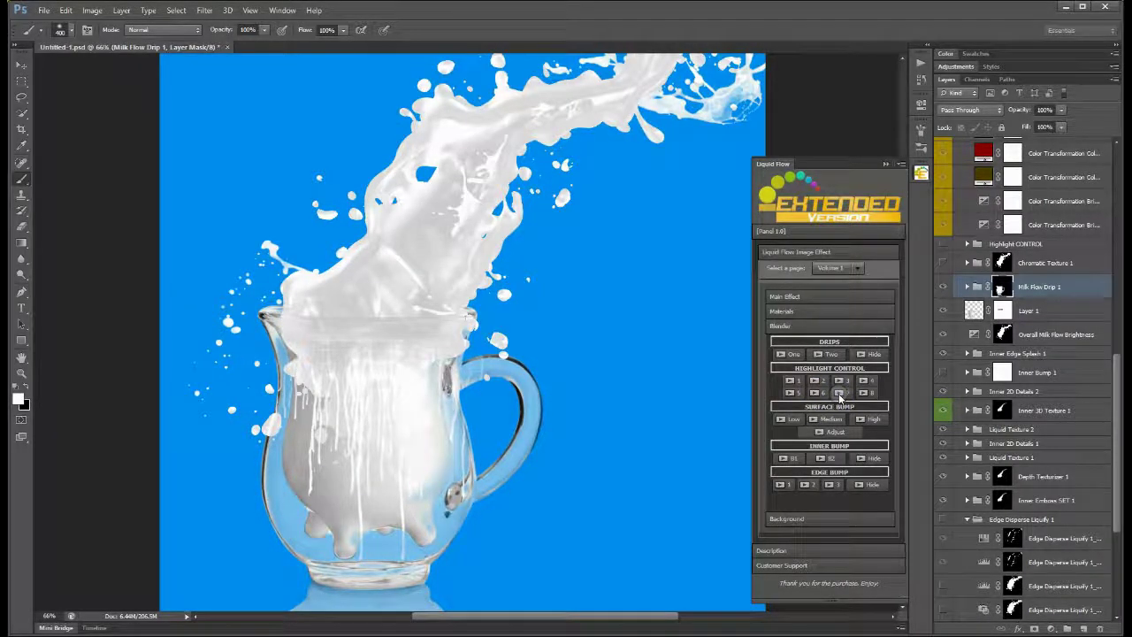
{"action": "left_click", "coordinate": [840, 395]}
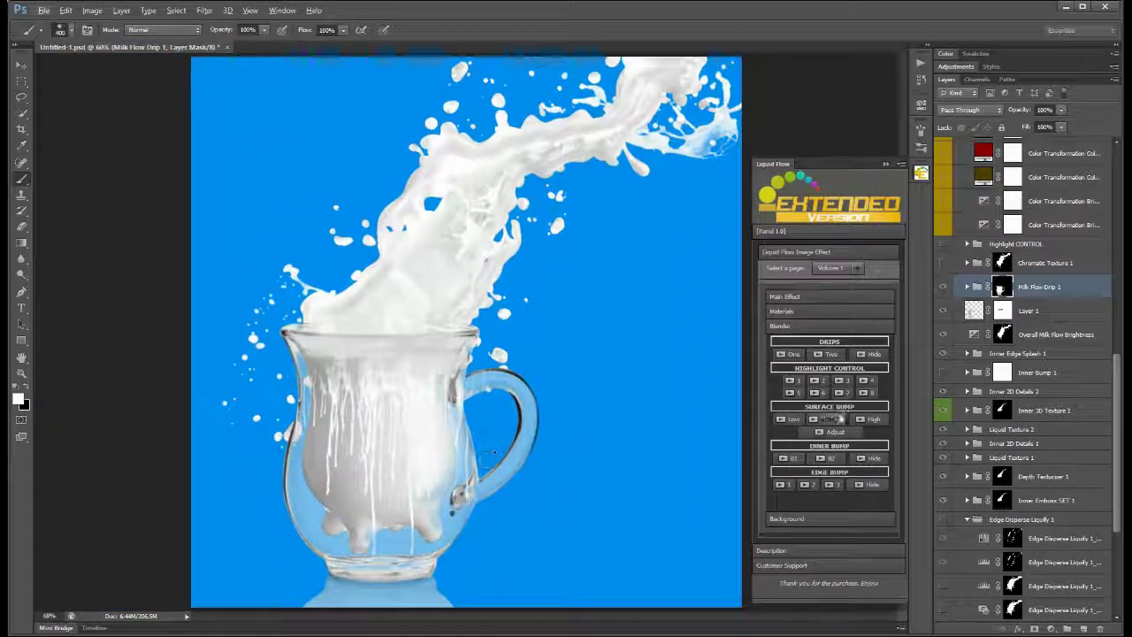
{"action": "left_click", "coordinate": [863, 381]}
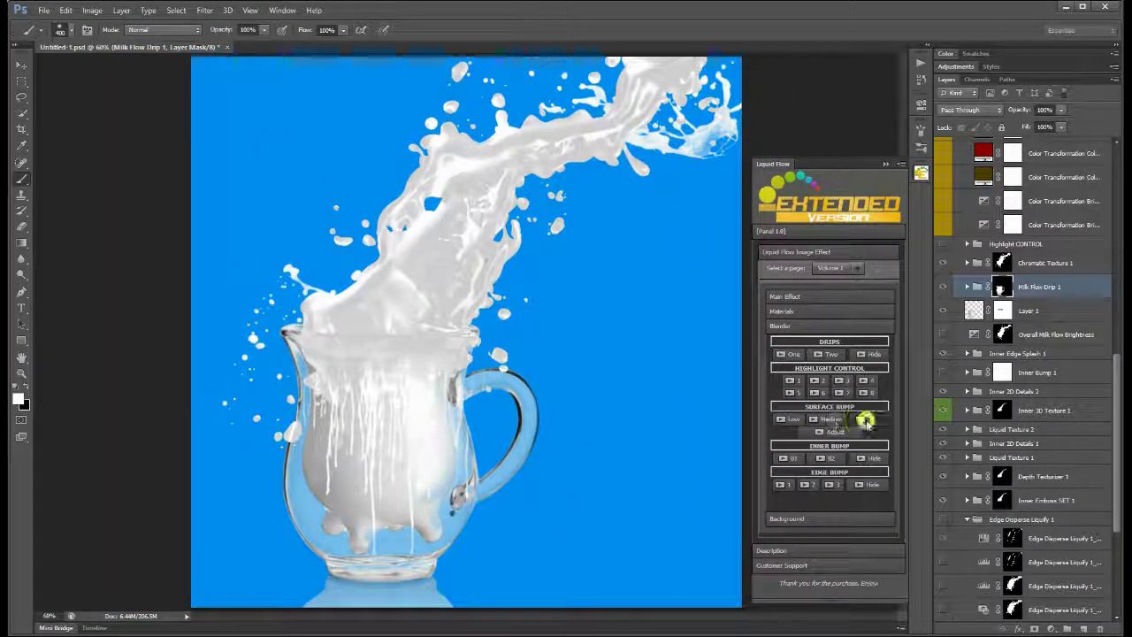
{"action": "left_click", "coordinate": [832, 430]}
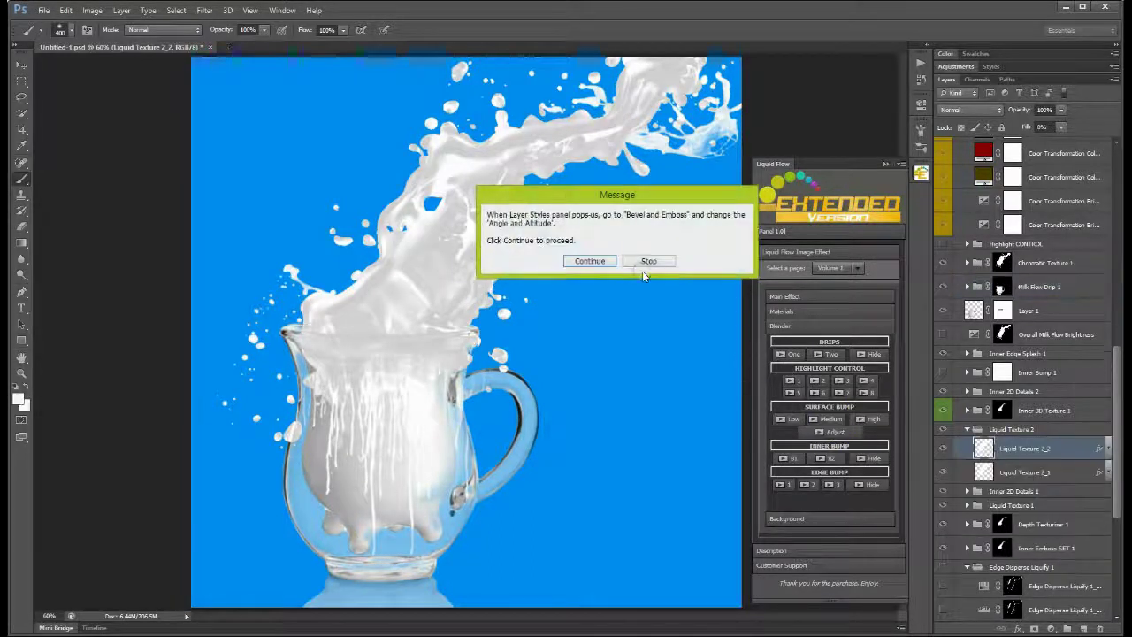
- Change the Bevel & Emboss lighting angle and altitude to 42° and confirm
{"action": "left_click", "coordinate": [605, 262]}
{"action": "left_click", "coordinate": [748, 219]}
{"action": "left_click_drag", "start_coordinate": [890, 325], "coordinate": [884, 321]}
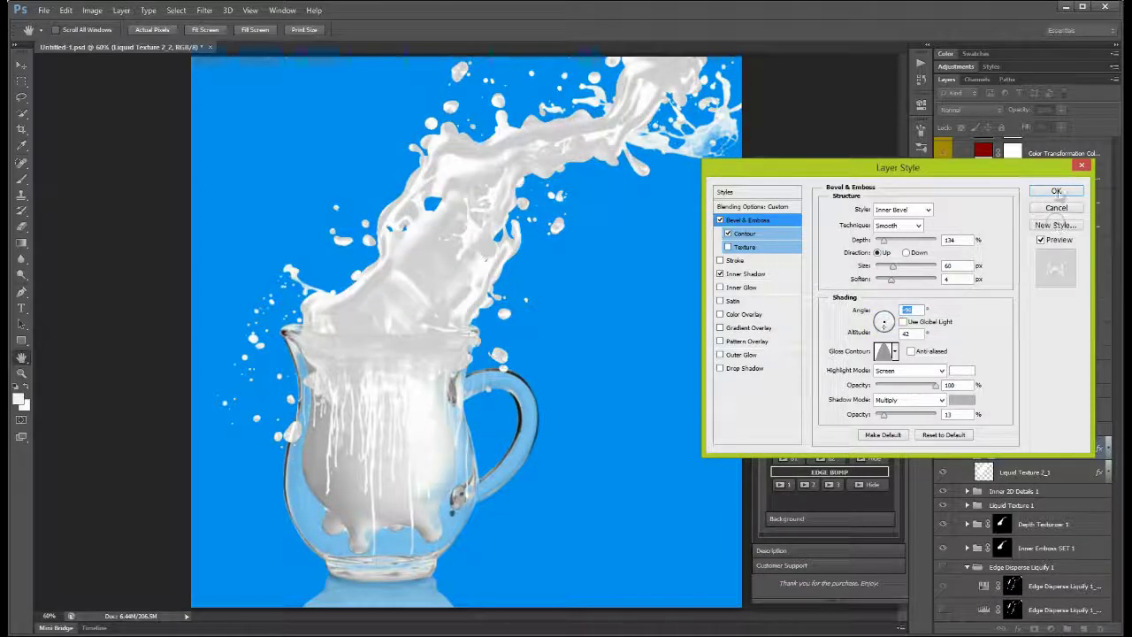
{"action": "left_click", "coordinate": [1056, 192]}
- Give the milk an inner bump, then Edge Bump 3 for a glossier surface
{"action": "left_click", "coordinate": [822, 458]}
{"action": "left_click", "coordinate": [864, 458]}
{"action": "left_click", "coordinate": [784, 483]}
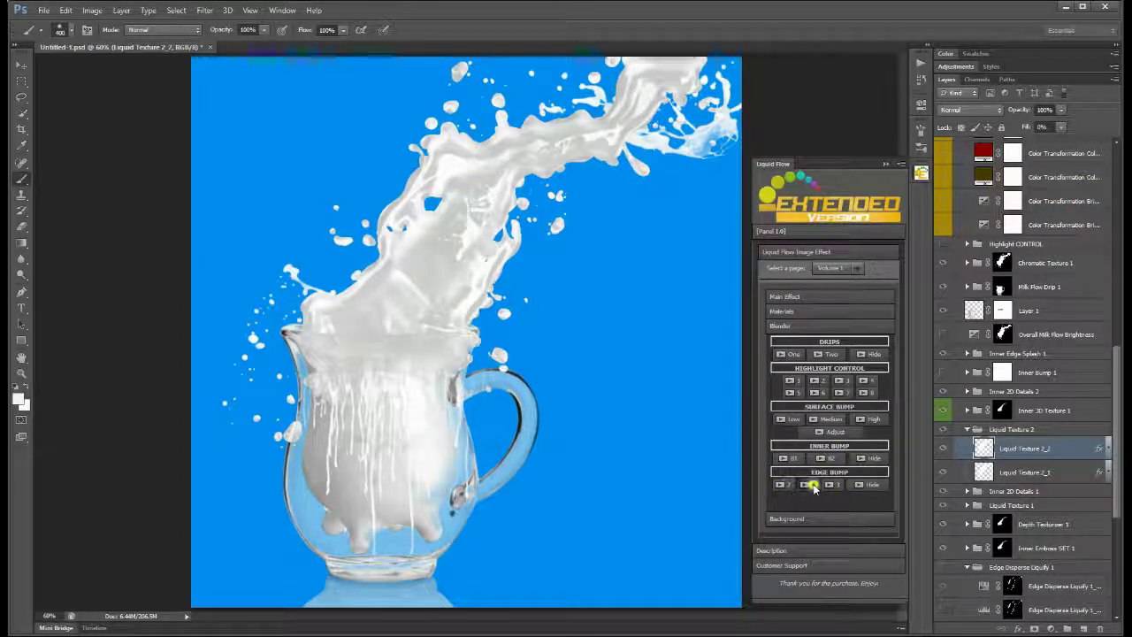
{"action": "left_click", "coordinate": [832, 485]}
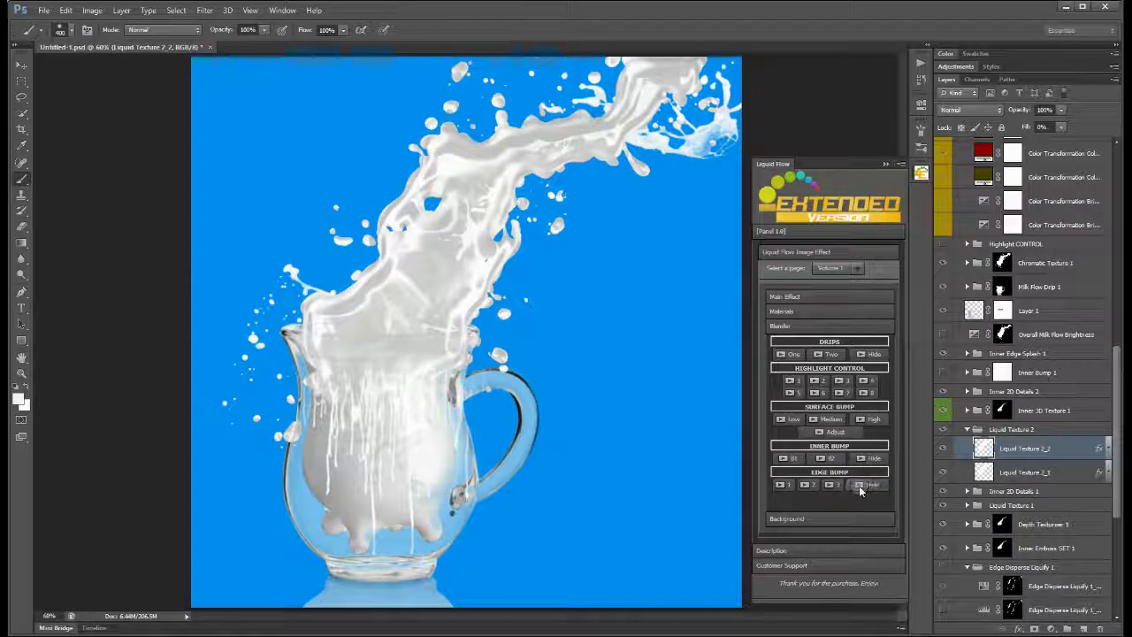
{"action": "scroll", "coordinate": [579, 385], "scroll_direction": "up", "scroll_amount": 2}
- Finish the note sentence about customizing the result without working through layers
{"action": "key", "text": "ctrl+a"}
{"action": "type", "text": "So much you"}
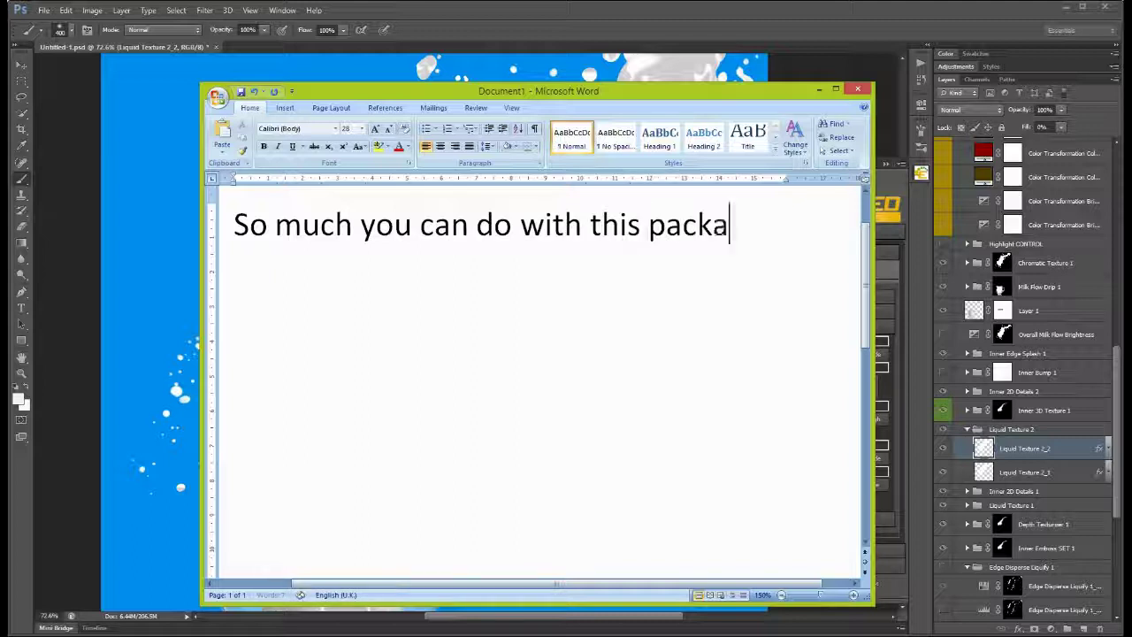
{"action": "type", "text": "ge and with the sub-actions, you can easil"}
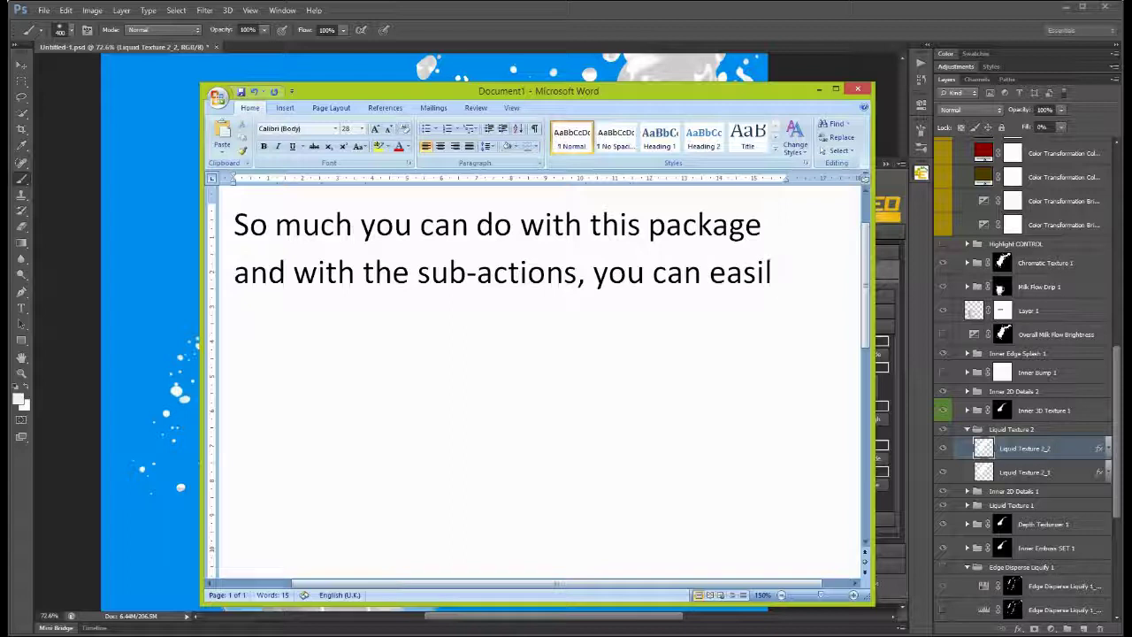
{"action": "type", "text": "y customize the"}
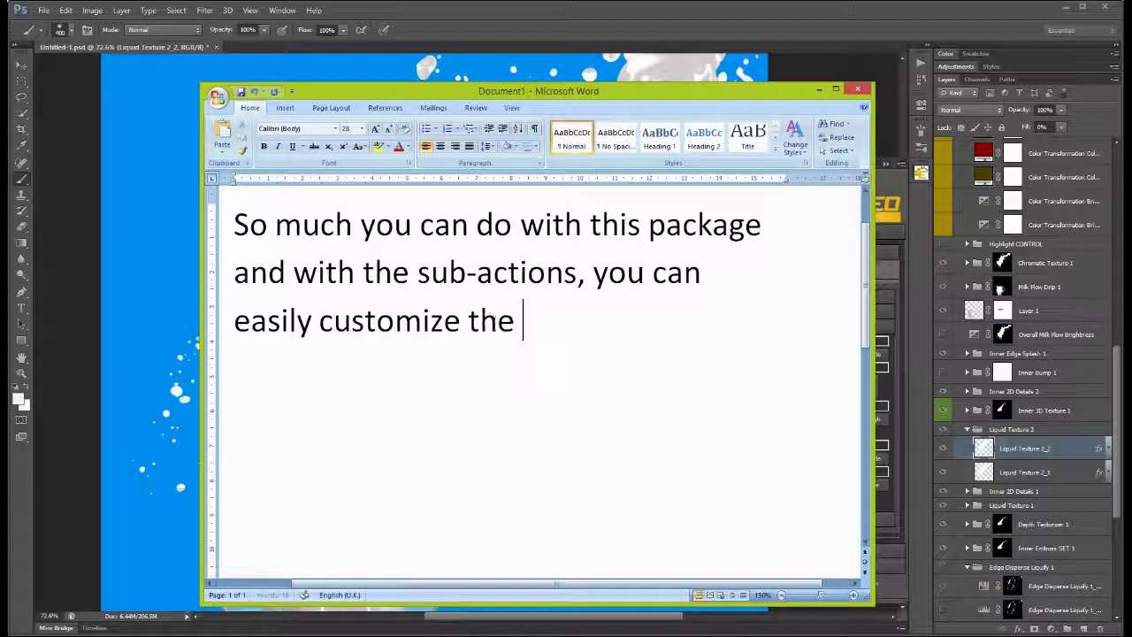
{"action": "type", "text": "ut hav"}
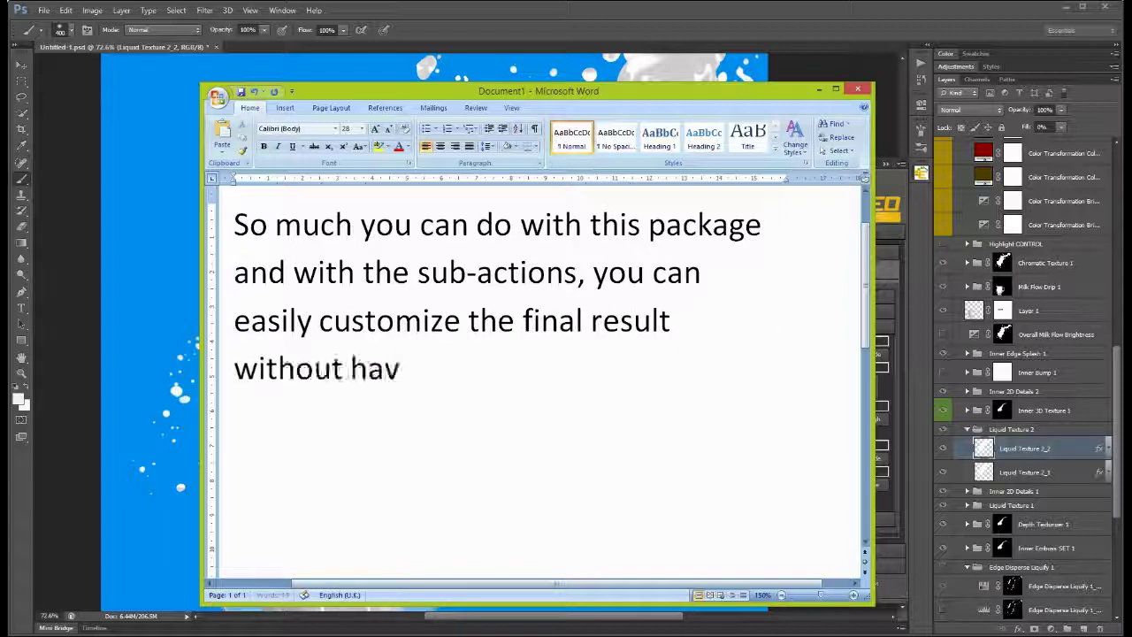
{"action": "type", "text": "ing to work through all the"}
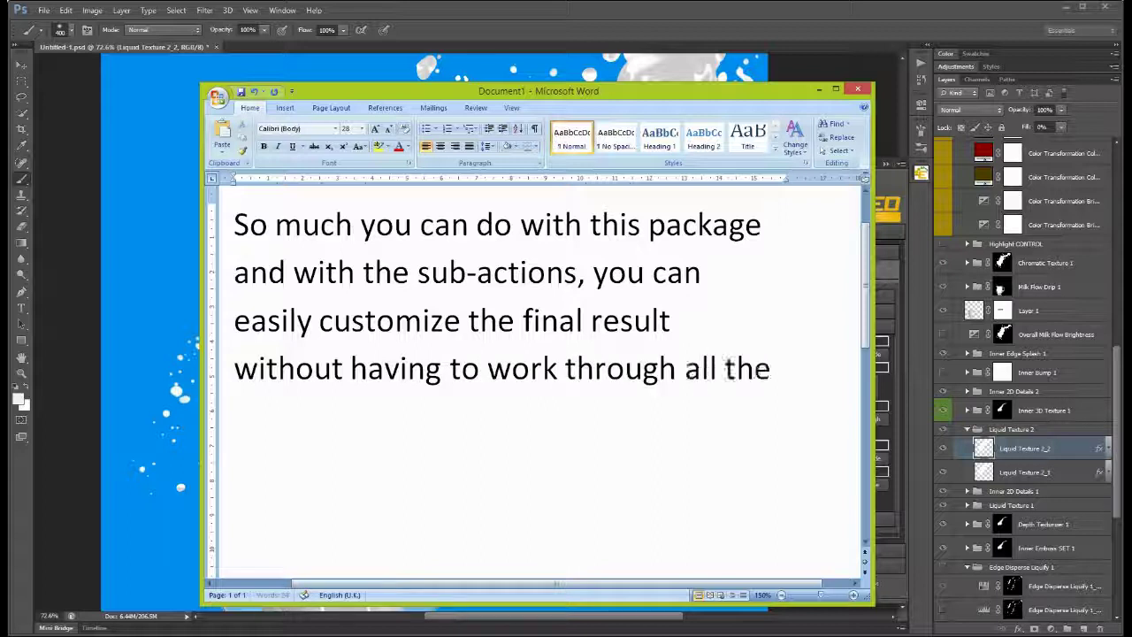
{"action": "type", "text": " layers b "}
{"action": "type", "text": "elf."}
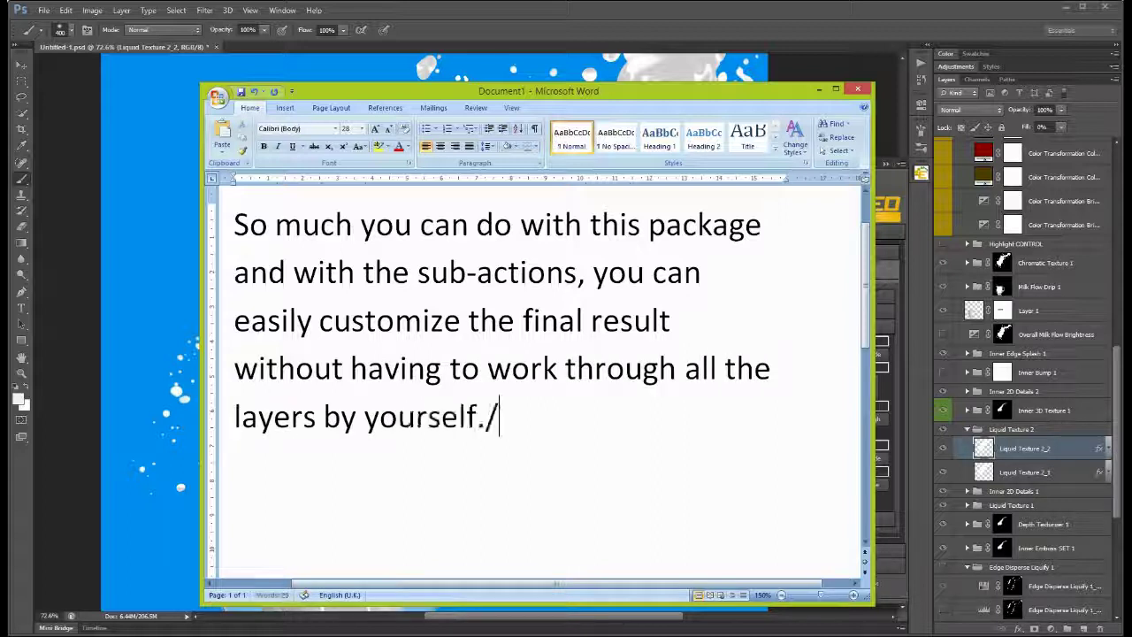
- Clear the note and start a new line 'Let's test this action using…'
{"action": "key", "text": "ctrl+a"}
{"action": "key", "text": "Delete"}
{"action": "type", "text": "Let's test"}
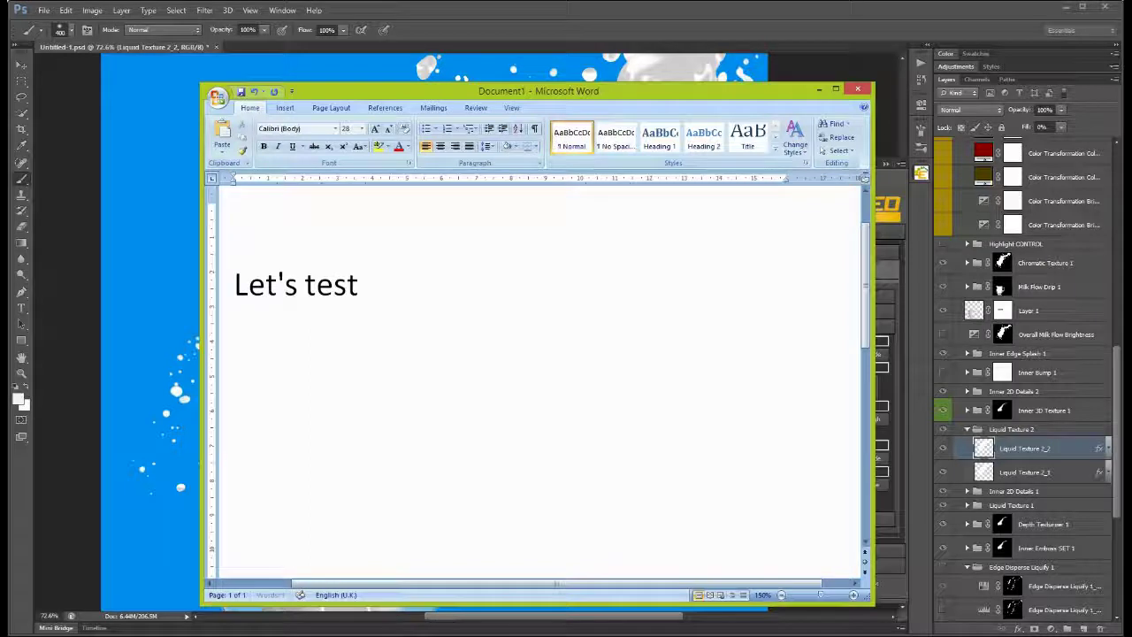
{"action": "type", "text": " this action usingr age"}
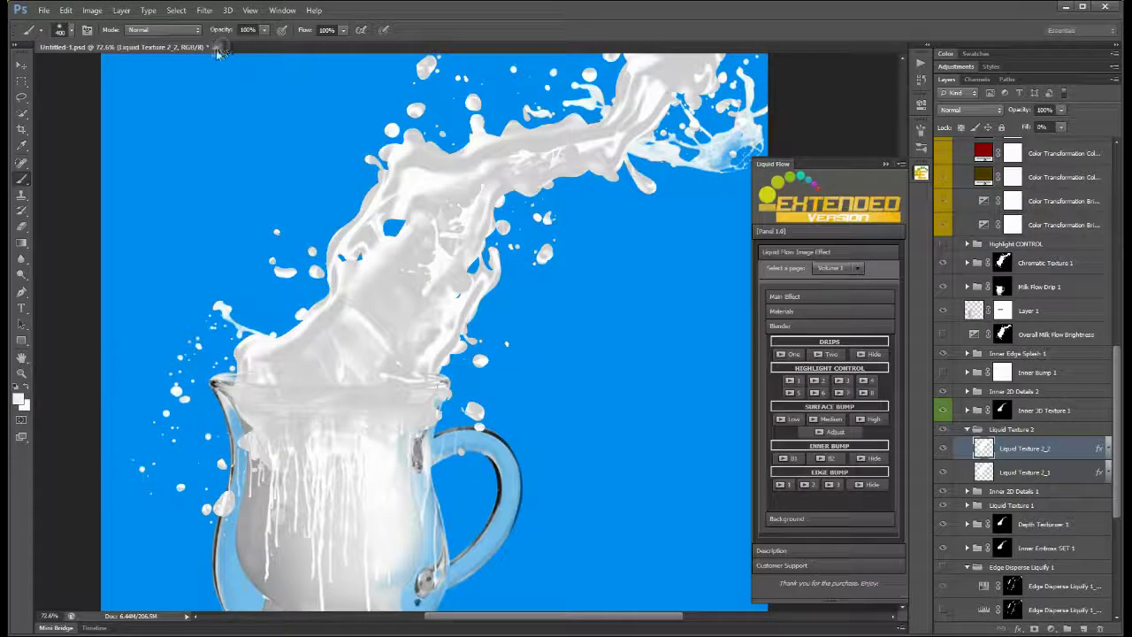
- Close the milk jug file unsaved and dock Object 2.psd into the main window
{"action": "left_click", "coordinate": [581, 251]}
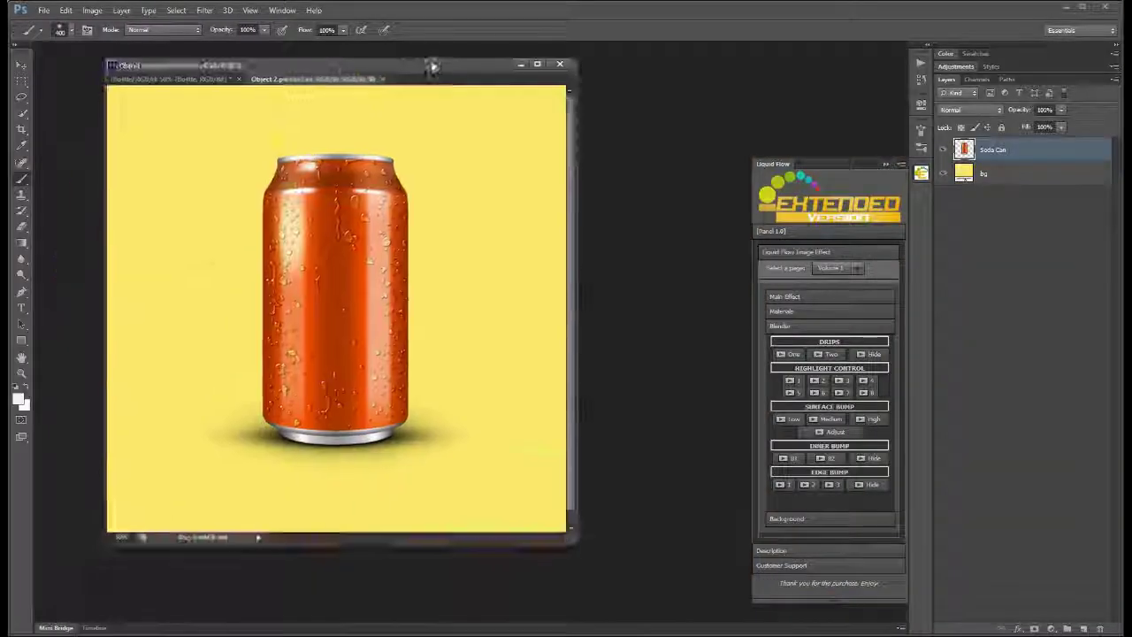
{"action": "left_click_drag", "start_coordinate": [430, 63], "coordinate": [168, 48]}
{"action": "left_click", "coordinate": [166, 47]}
{"action": "left_click", "coordinate": [590, 245]}
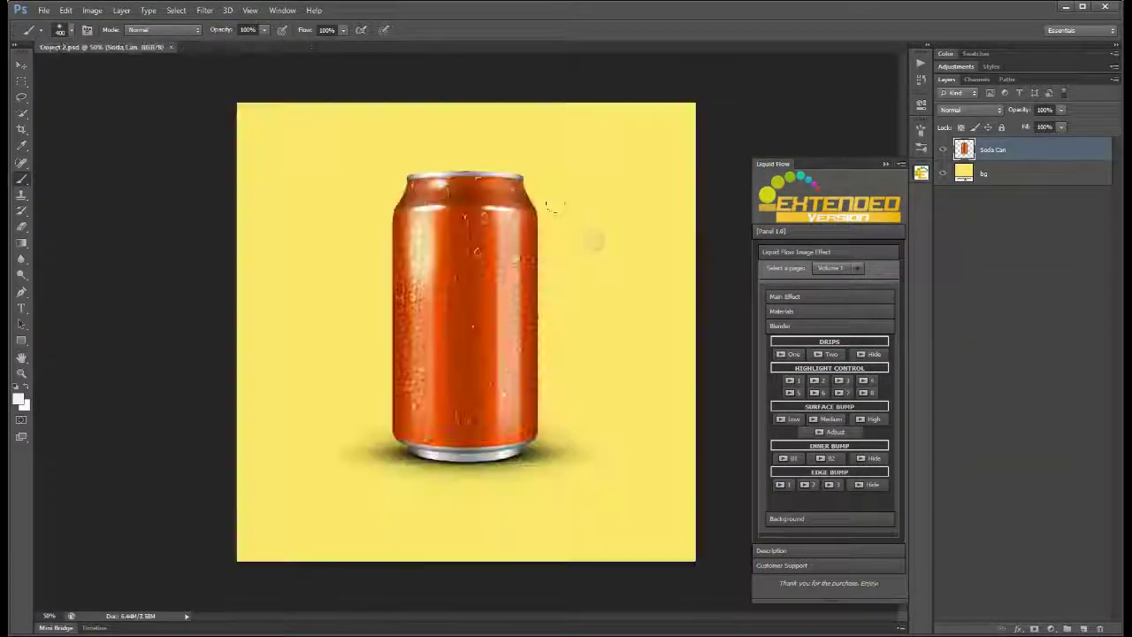
- Show Liquid Flow Main Effect and draw a looping Pen path around the soda can
{"action": "key", "text": "v"}
{"action": "key", "text": "ctrl+plus"}
{"action": "left_click", "coordinate": [801, 296]}
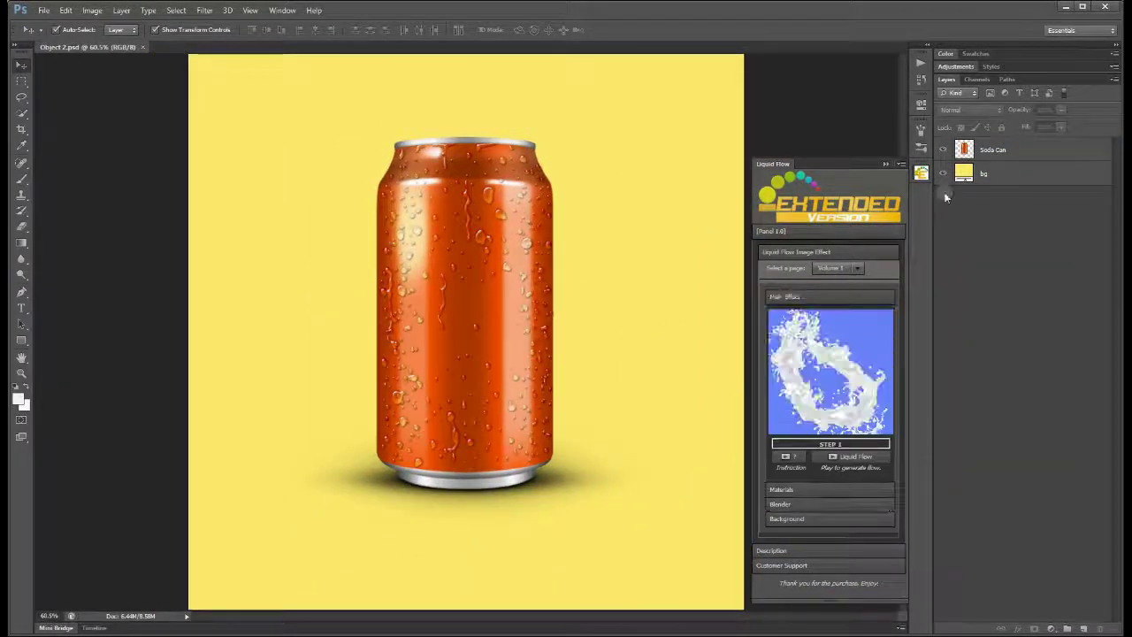
{"action": "key", "text": "p"}
{"action": "left_click", "coordinate": [293, 113]}
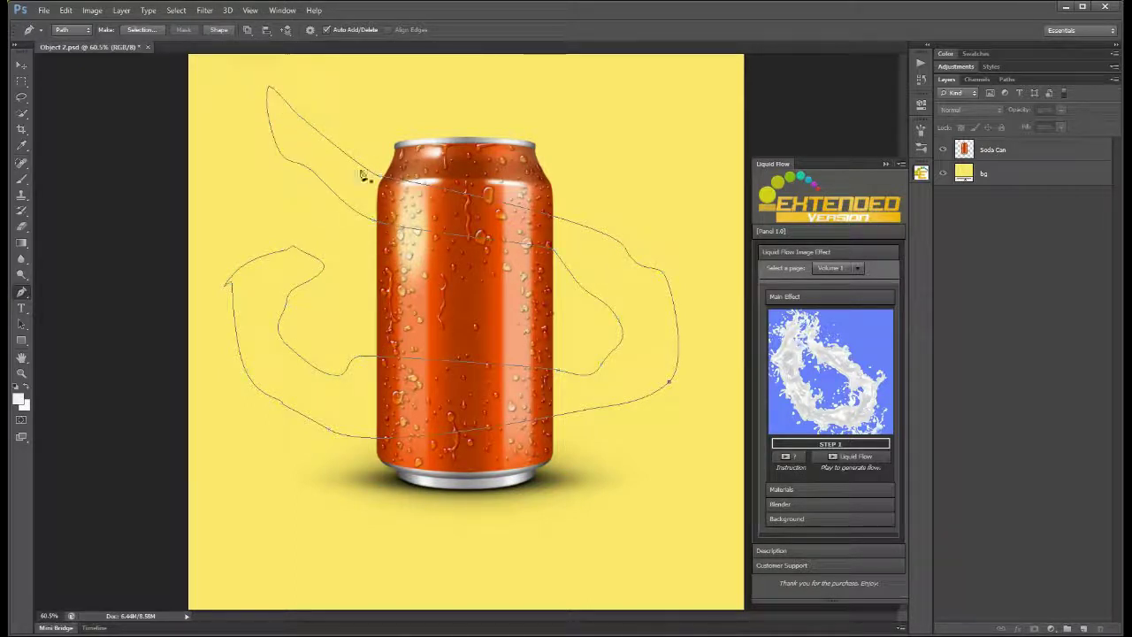
- Select the bg layer and play Main Effect Step 1 to render splashes along the path
{"action": "left_click", "coordinate": [1001, 175]}
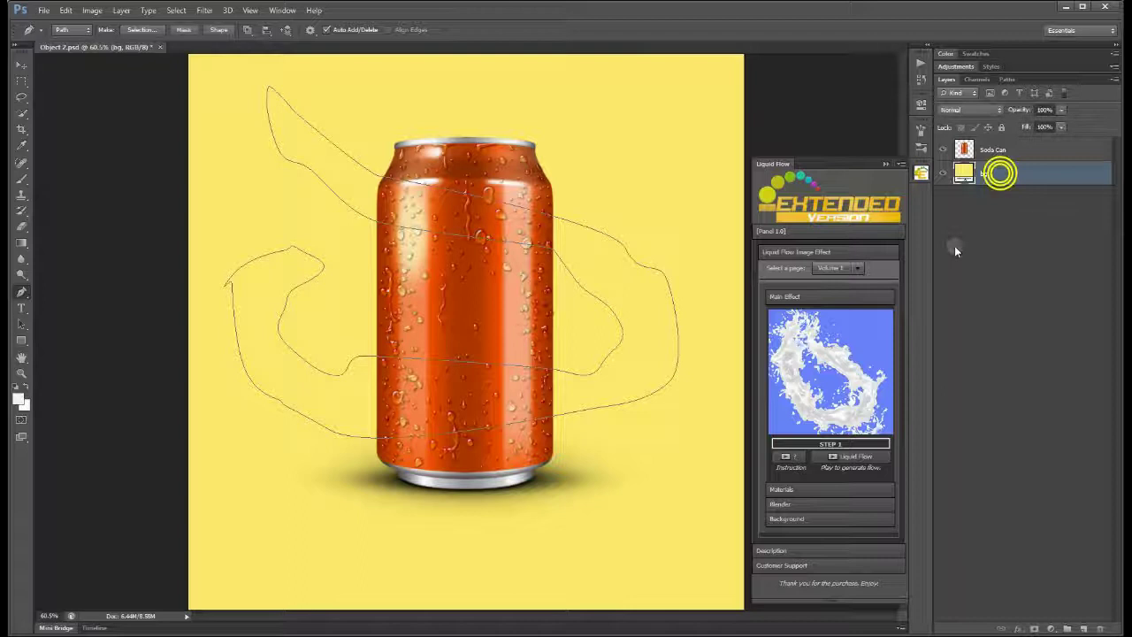
{"action": "left_click", "coordinate": [850, 458]}
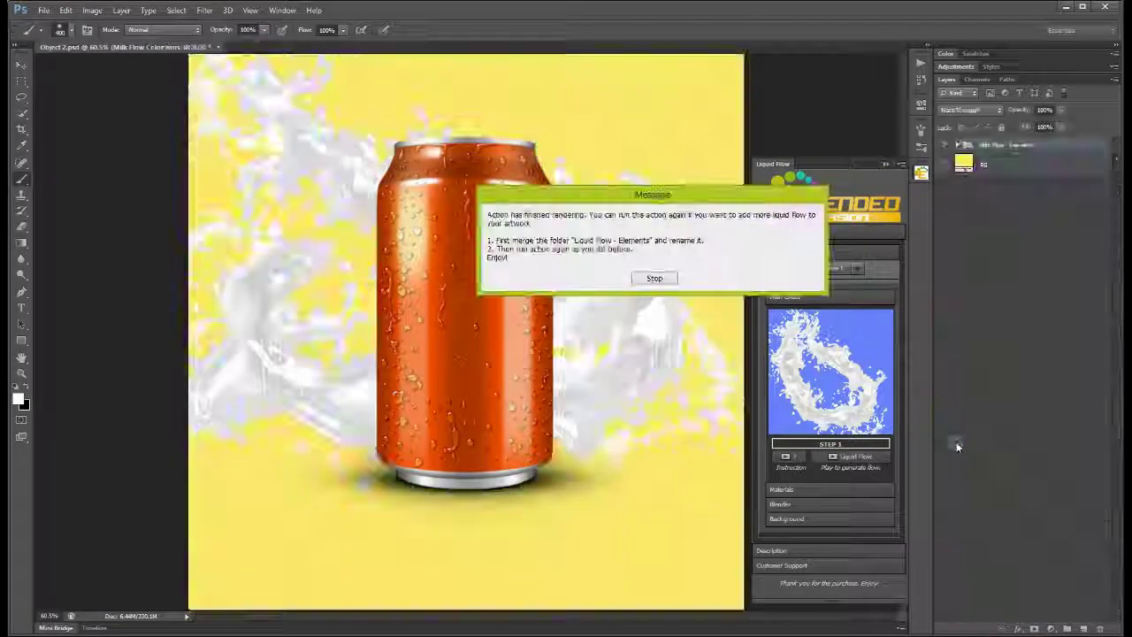
- Stop the render message, end the note 'Action has finished rendering.', and hide the Soda Can layer
{"action": "left_click", "coordinate": [653, 279]}
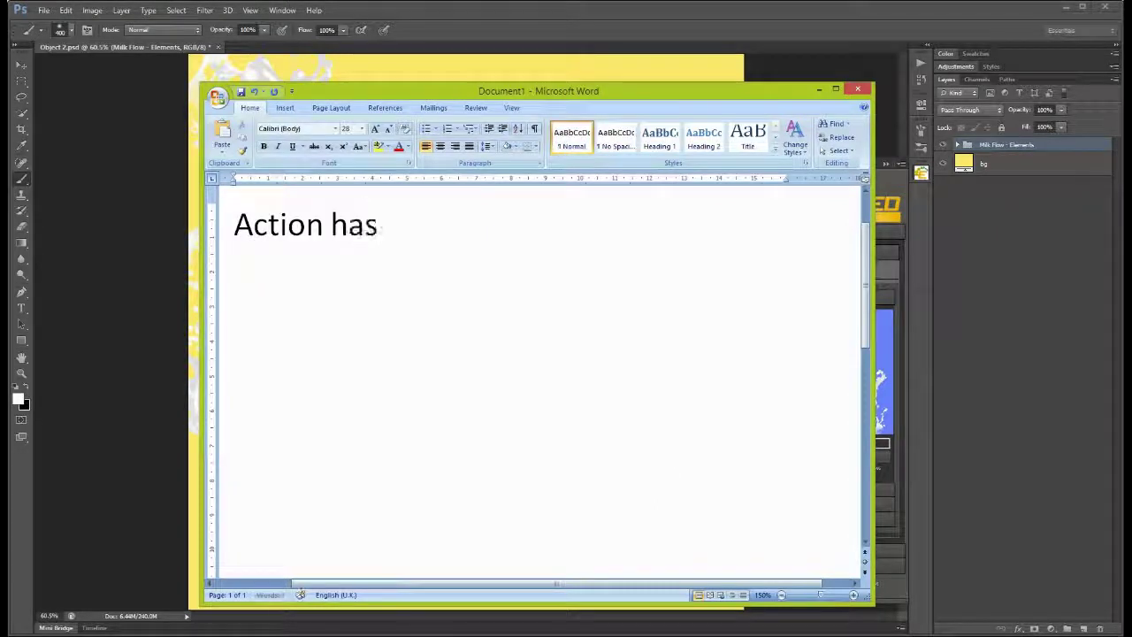
{"action": "type", "text": "."}
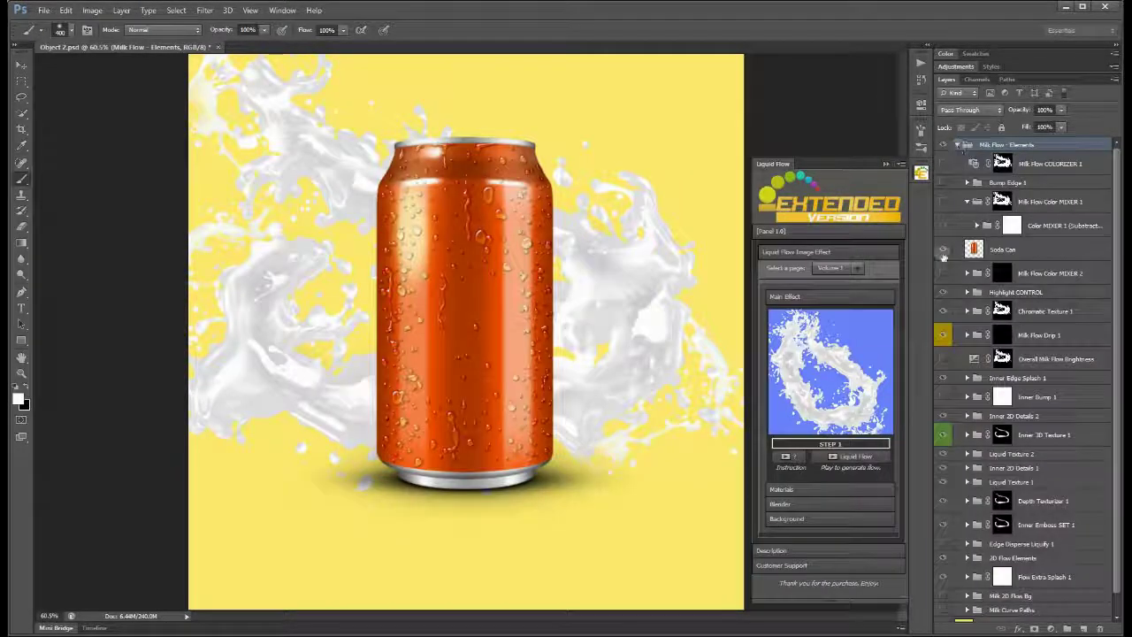
{"action": "left_click", "coordinate": [943, 250]}
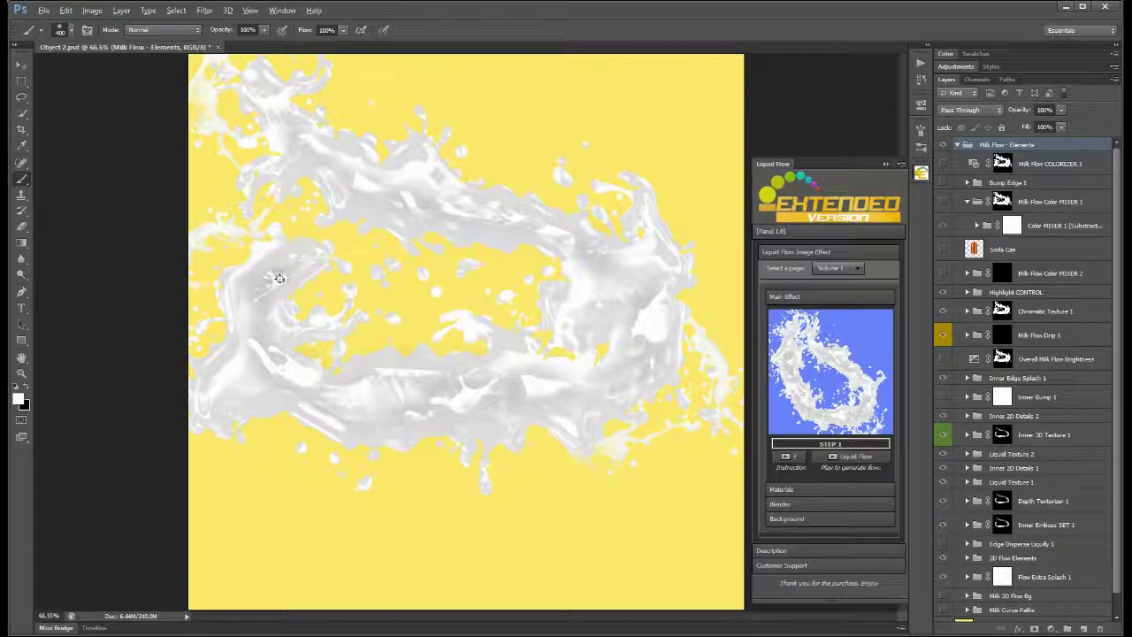
- Zoom out and turn the Soda Can layer back on over the milk swirl
{"action": "key", "text": "v"}
{"action": "scroll", "coordinate": [536, 298], "scroll_direction": "up", "scroll_amount": 3}
{"action": "scroll", "coordinate": [494, 301], "scroll_direction": "down", "scroll_amount": 3}
{"action": "scroll", "coordinate": [493, 303], "scroll_direction": "down", "scroll_amount": 1}
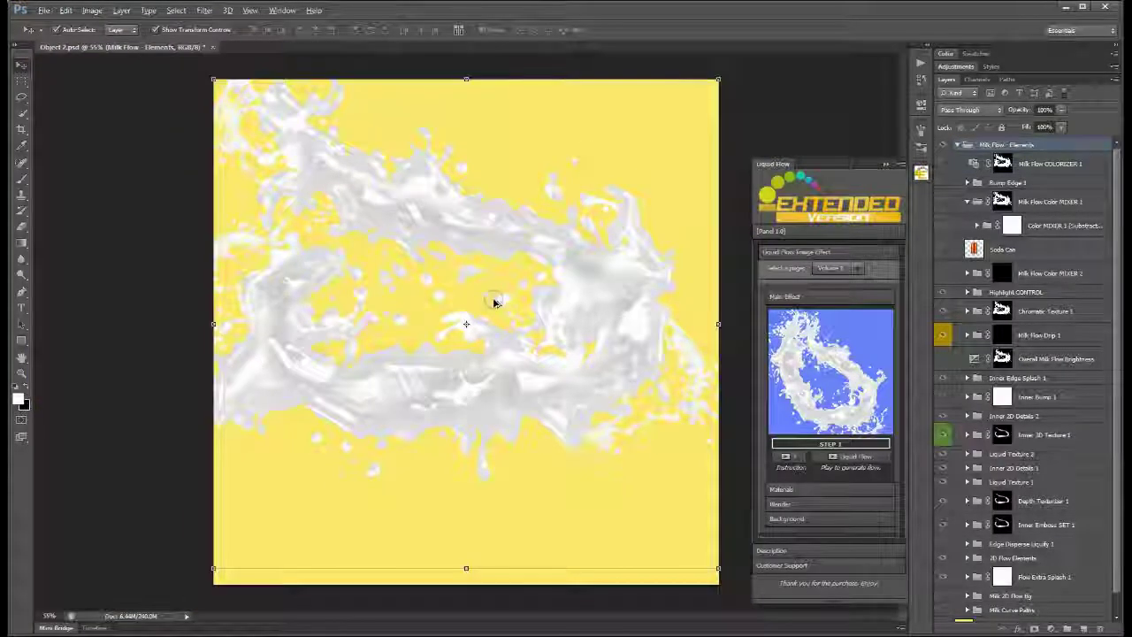
{"action": "left_click", "coordinate": [1015, 254]}
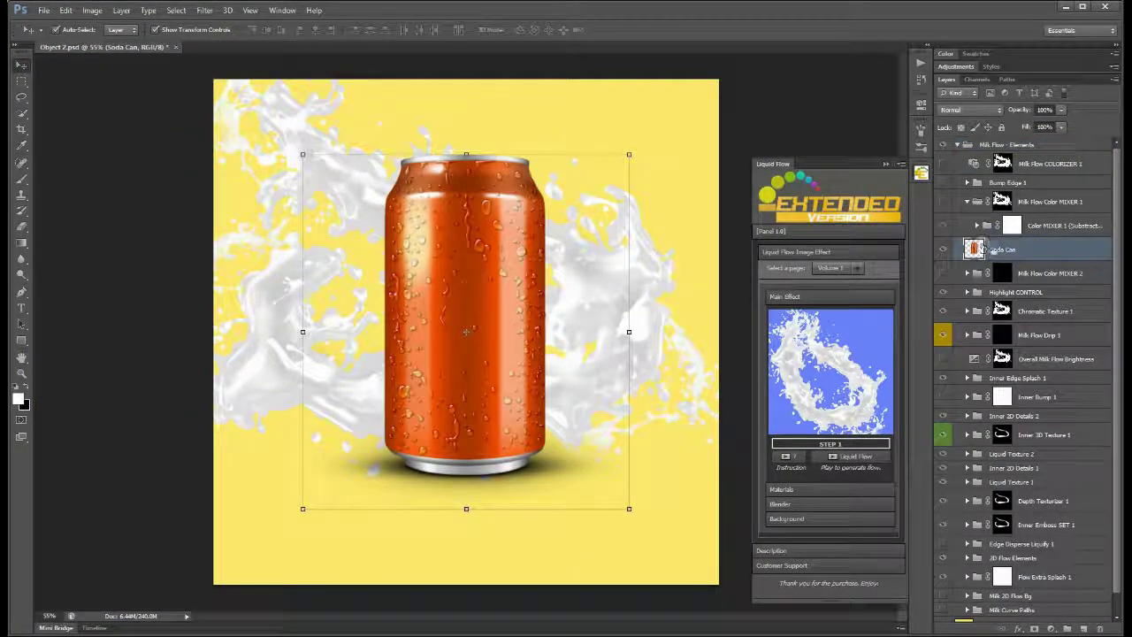
- Replace the Word note with 'Beautiful! You can use one of the brushes…'
{"action": "key", "text": "ctrl+a"}
{"action": "type", "text": "bEAUTIF"}
{"action": "key", "text": "BackSpace"}
{"action": "key", "text": "BackSpace"}
{"action": "key", "text": "BackSpace"}
{"action": "type", "text": "Beauti"}
{"action": "key", "text": "BackSpace"}
{"action": "type", "text": "! You"}
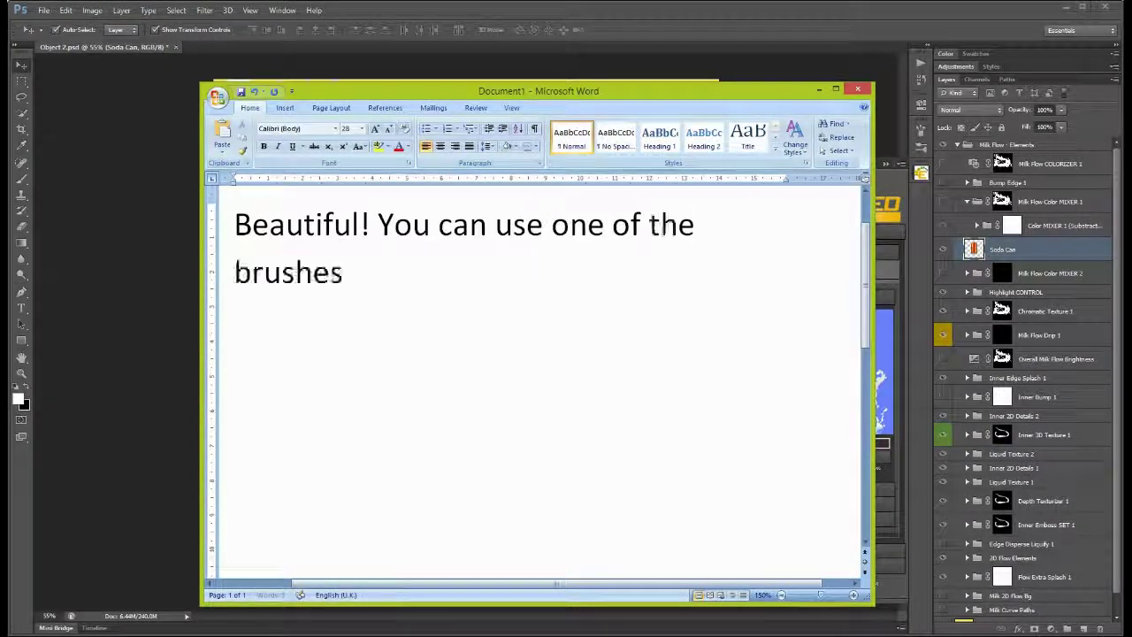
{"action": "type", "text": " we included to mas"}
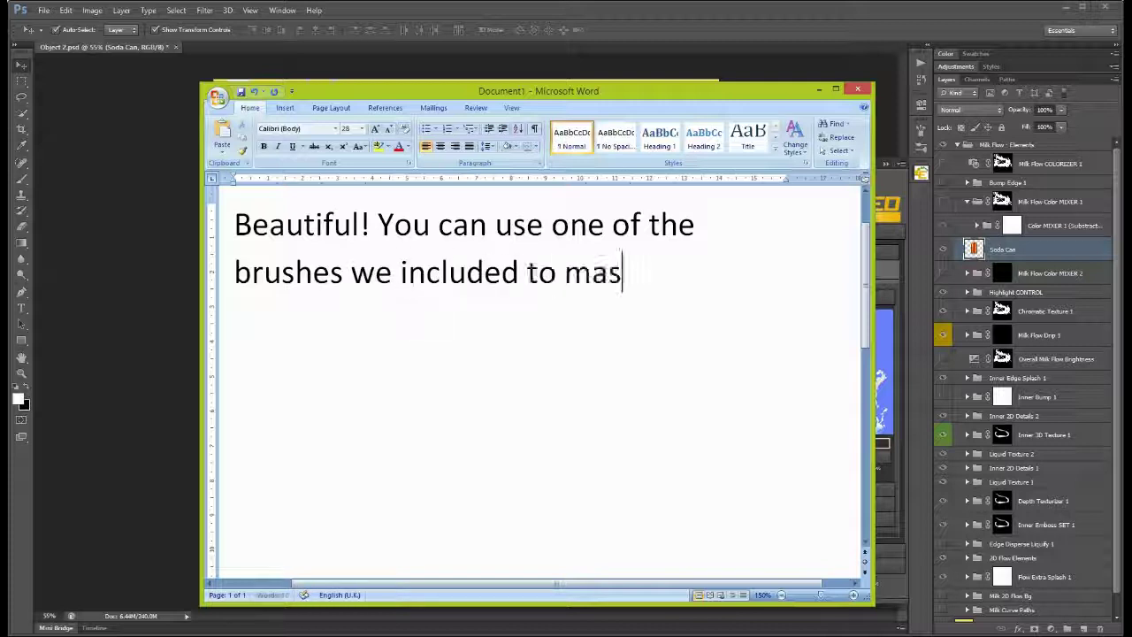
{"action": "type", "text": "our objec"}
{"action": "type", "text": "t in order to create flow-"}
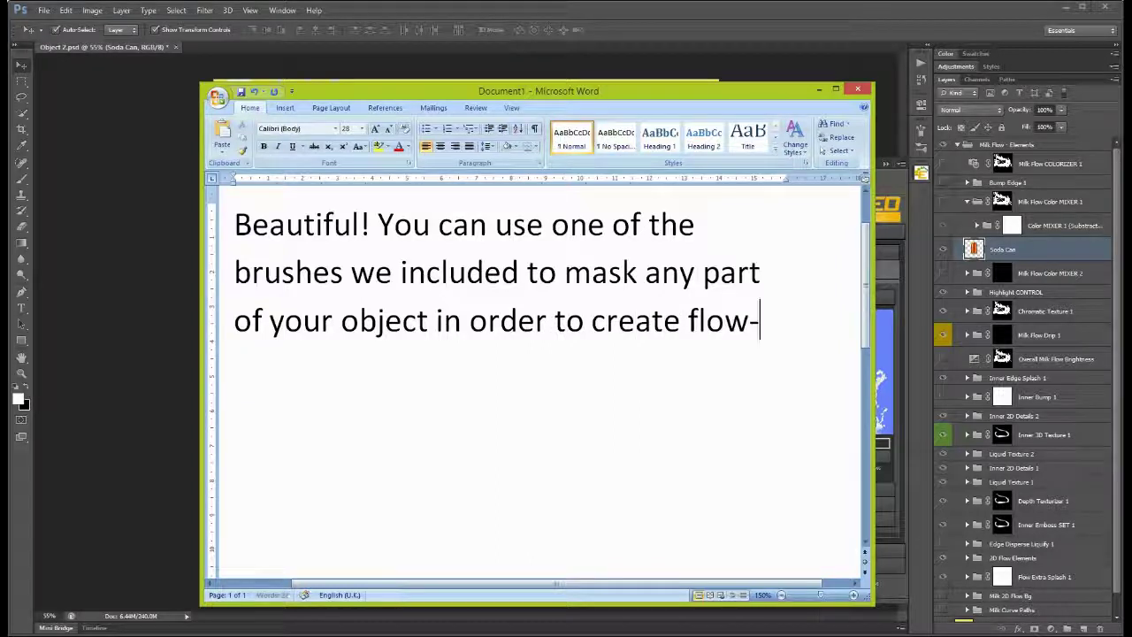
{"action": "type", "text": "through effect"}
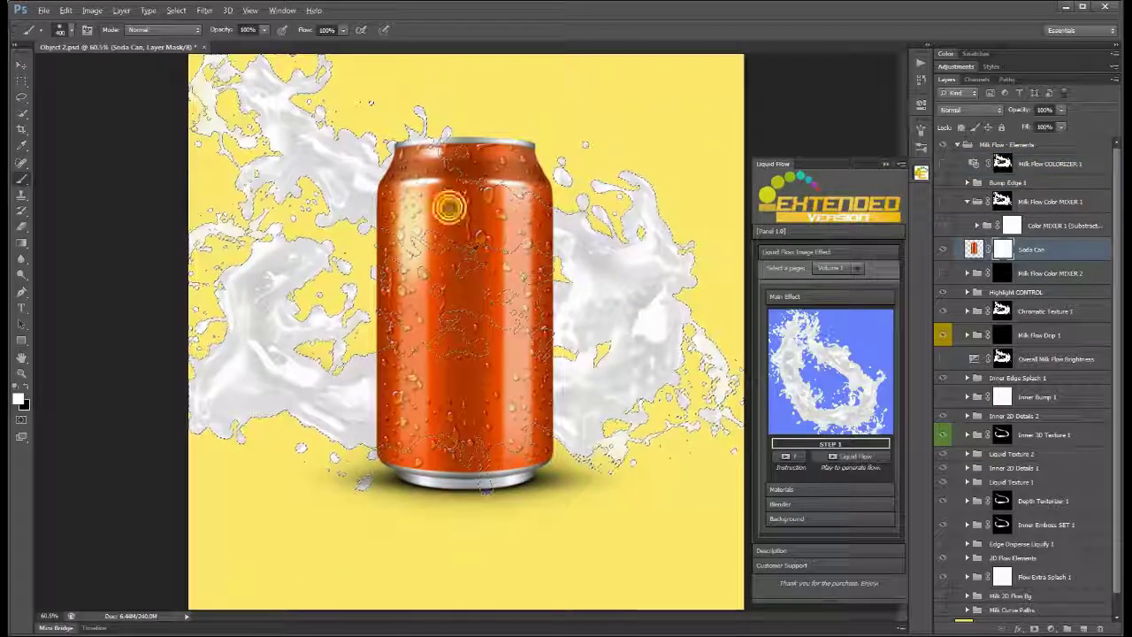
- Paint the Soda Can mask at 150 px over the can top, then restore the rim at 400 px
{"action": "left_click_drag", "start_coordinate": [449, 209], "coordinate": [398, 182]}
{"action": "right_click", "coordinate": [442, 194]}
{"action": "left_click_drag", "start_coordinate": [375, 248], "coordinate": [557, 191]}
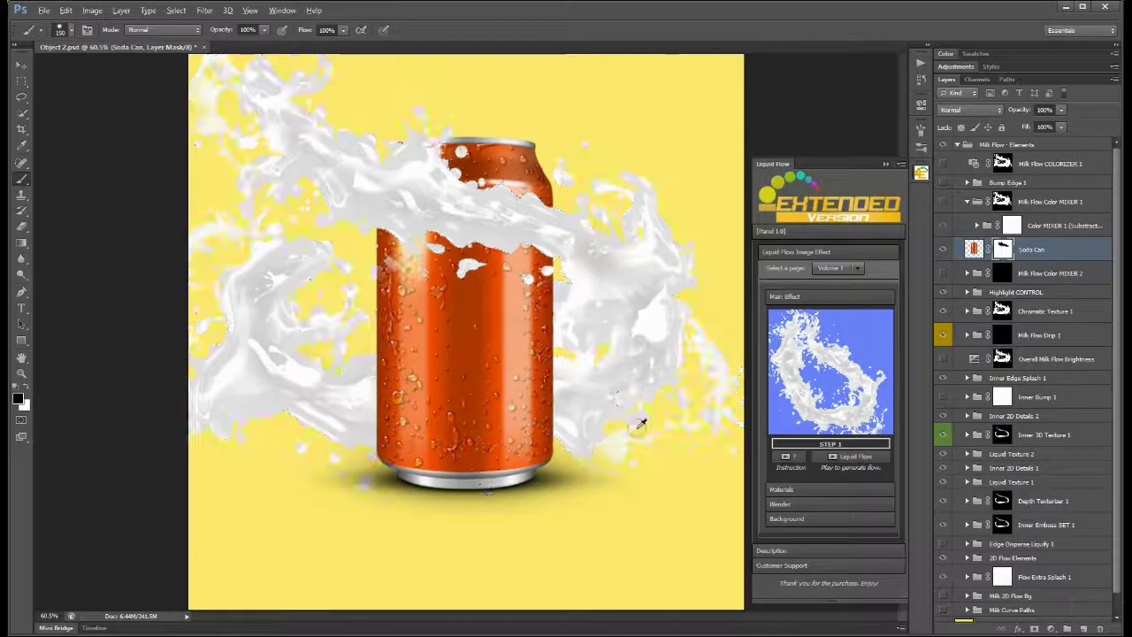
{"action": "scroll", "coordinate": [639, 425], "scroll_direction": "down", "scroll_amount": 1}
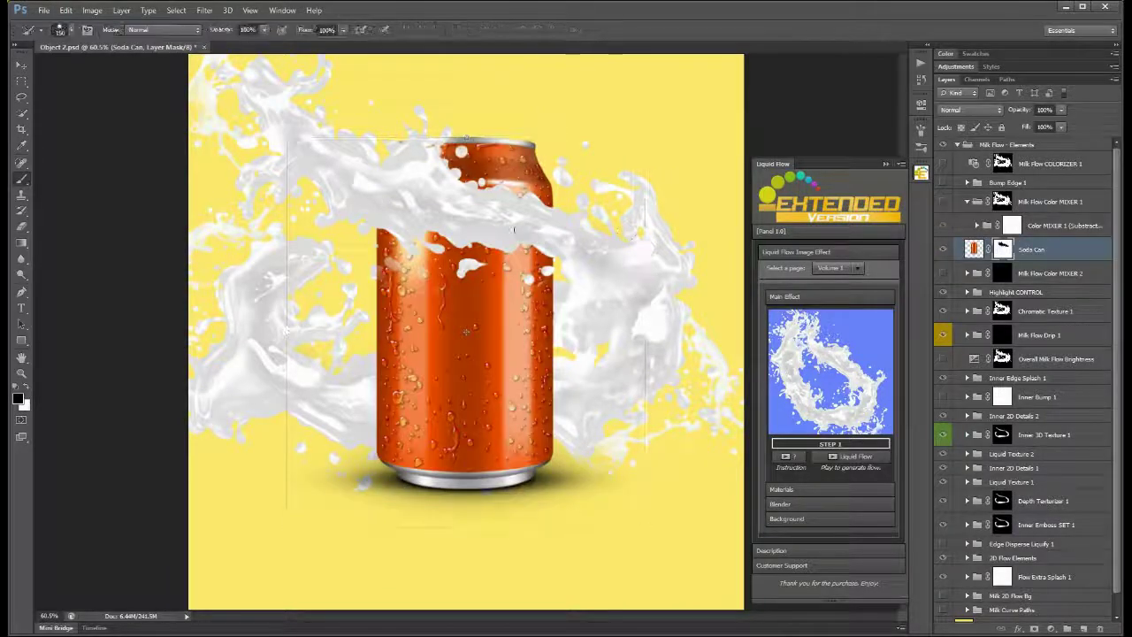
{"action": "right_click", "coordinate": [543, 234]}
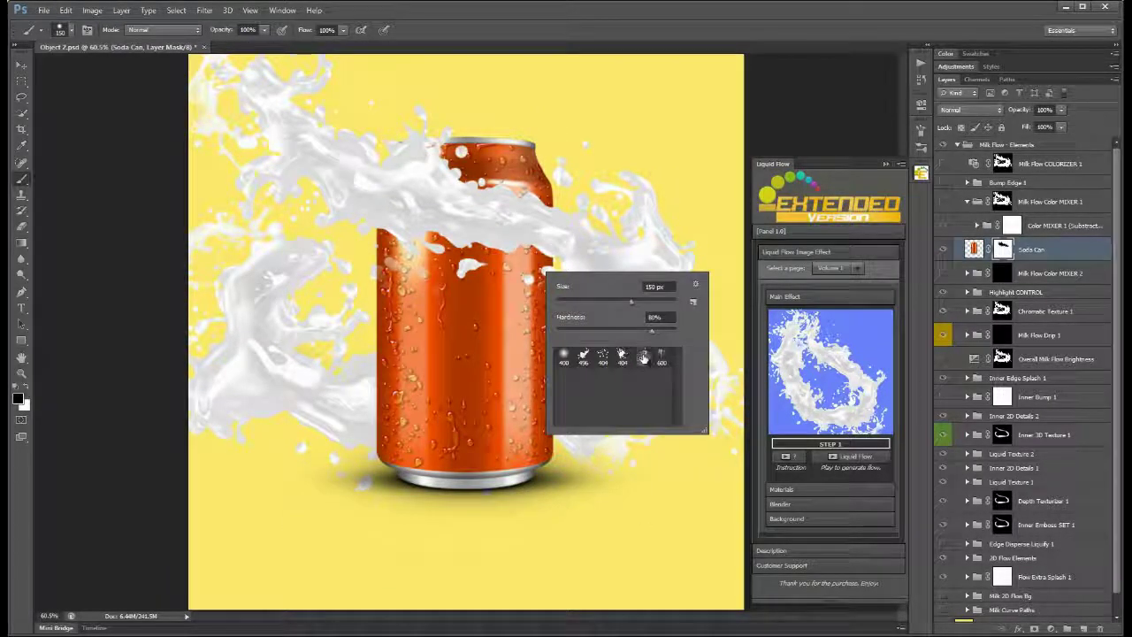
{"action": "key", "text": "Return"}
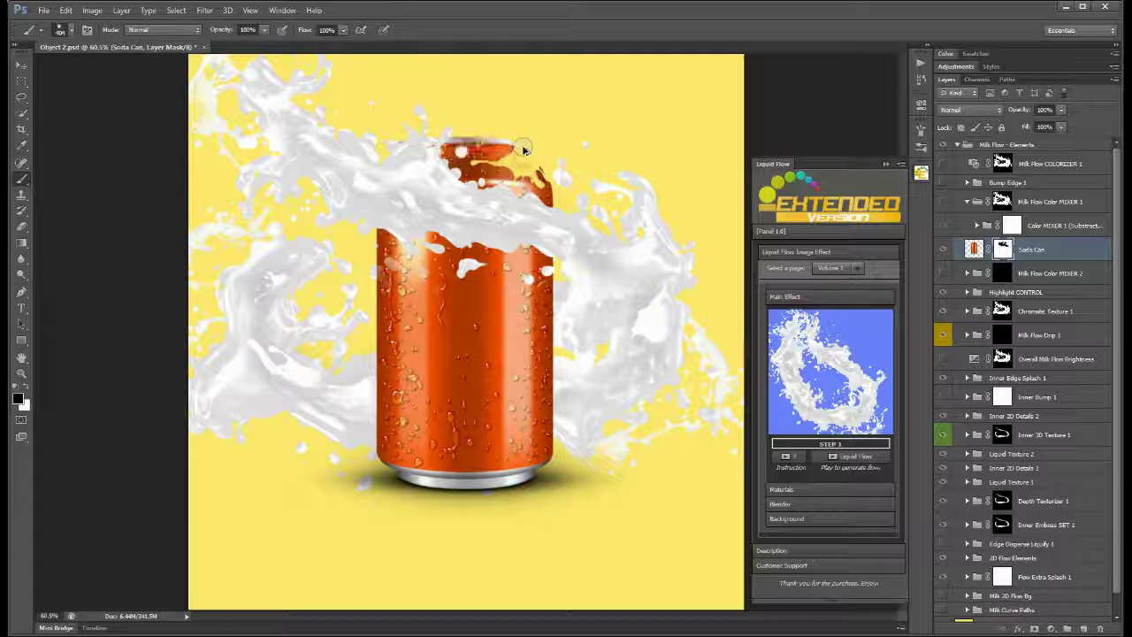
{"action": "left_click_drag", "start_coordinate": [523, 151], "coordinate": [531, 158]}
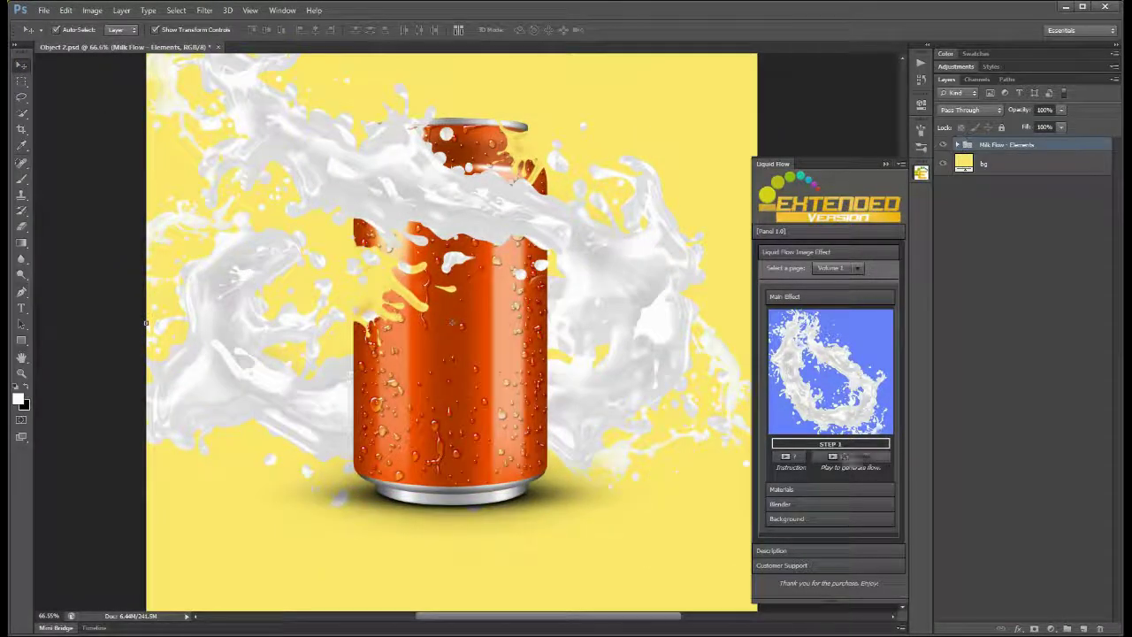
- Apply the first edge spill and brighter highlight presets to the can's splash
{"action": "left_click", "coordinate": [815, 489]}
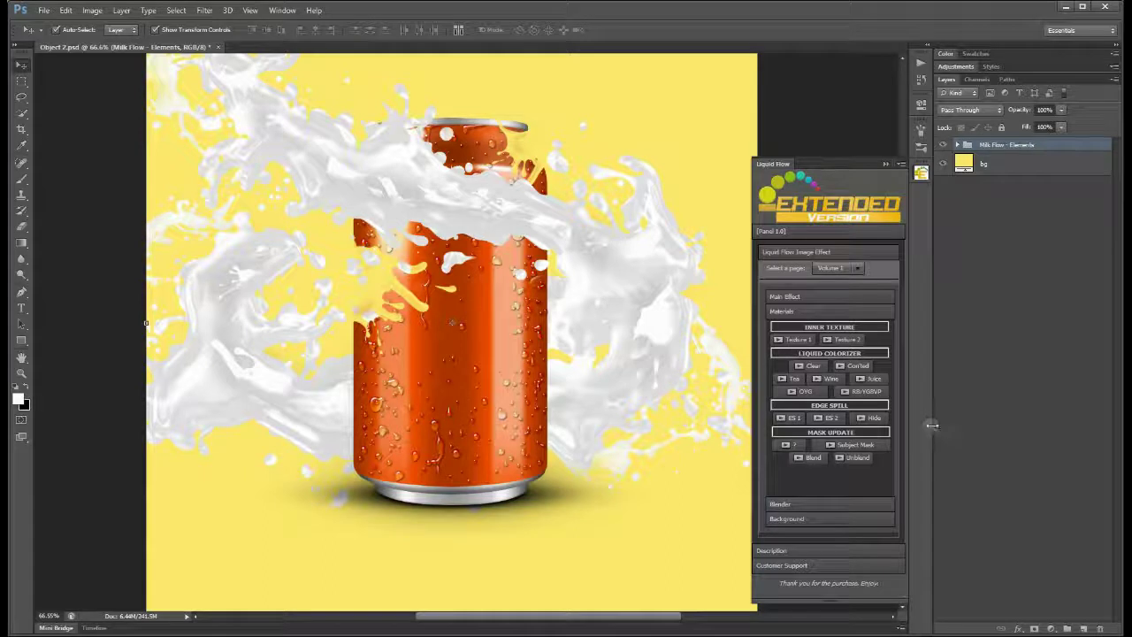
{"action": "left_click", "coordinate": [797, 421]}
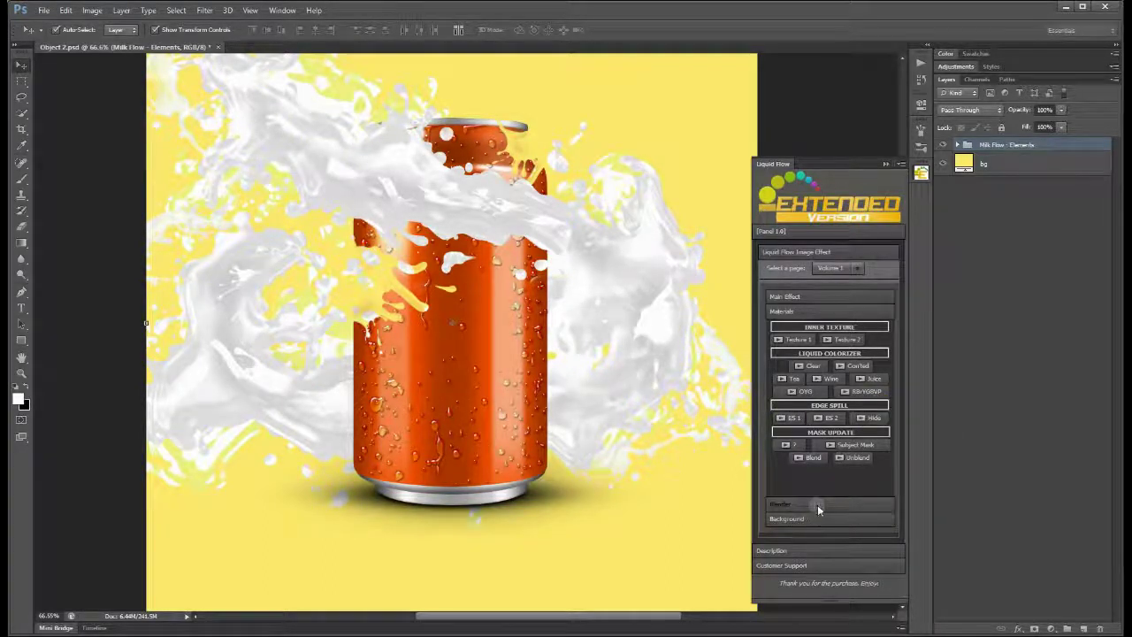
{"action": "left_click", "coordinate": [818, 506]}
{"action": "left_click", "coordinate": [816, 382]}
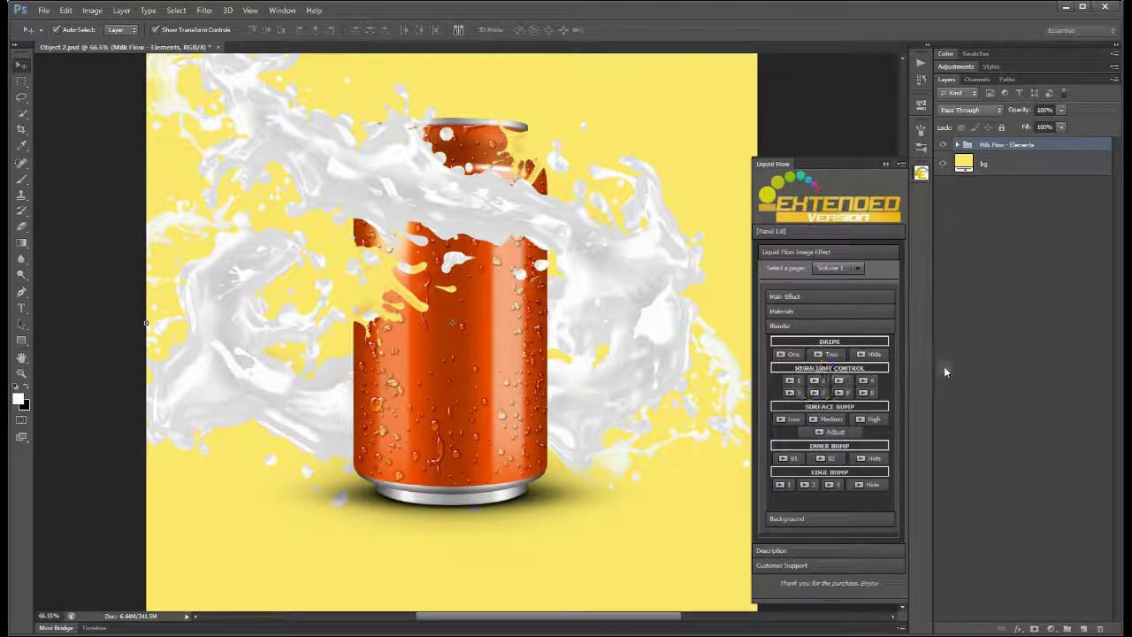
{"action": "left_click", "coordinate": [840, 382]}
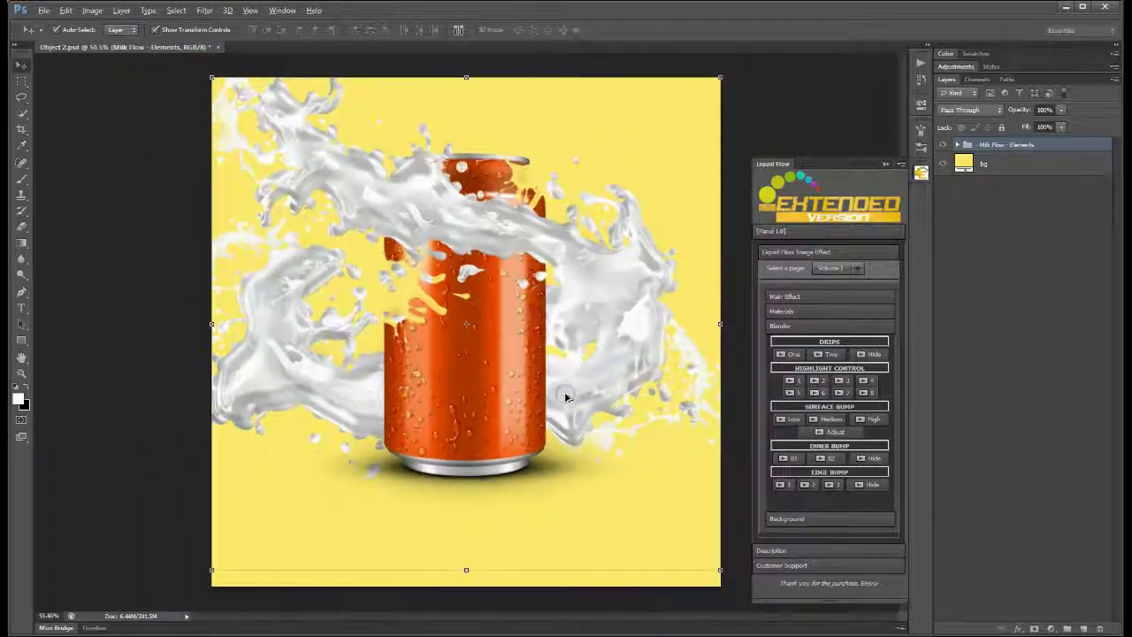
{"action": "left_click", "coordinate": [865, 380]}
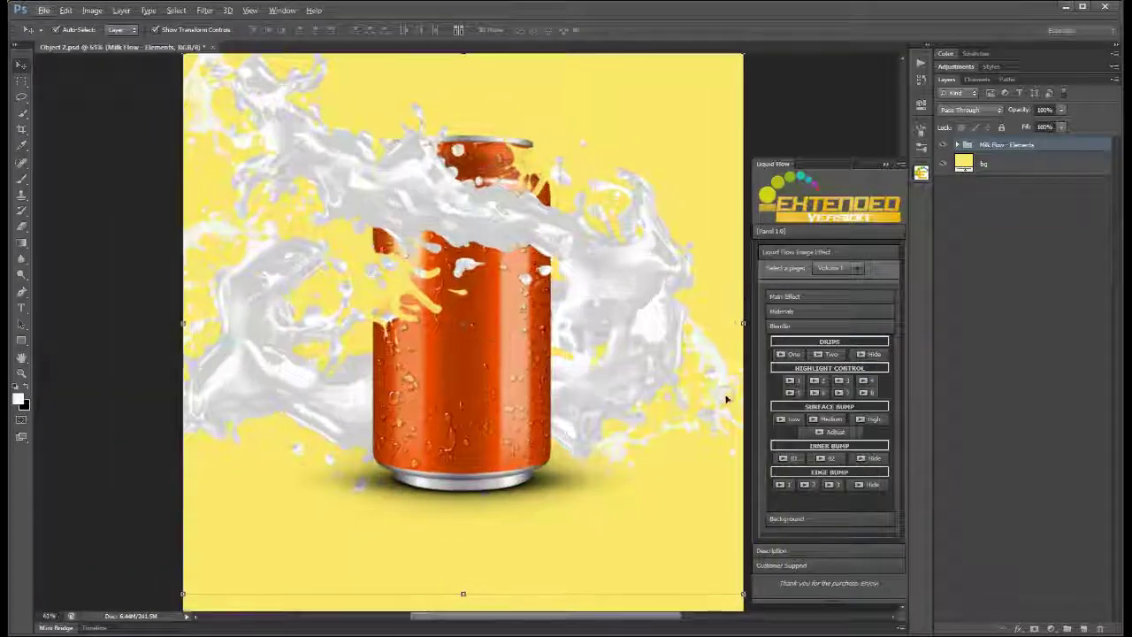
- Add inner and second edge bumps, then colour the splash red with a Liquid Colorizer preset
{"action": "left_click", "coordinate": [790, 459]}
{"action": "left_click", "coordinate": [858, 459]}
{"action": "left_click", "coordinate": [782, 484]}
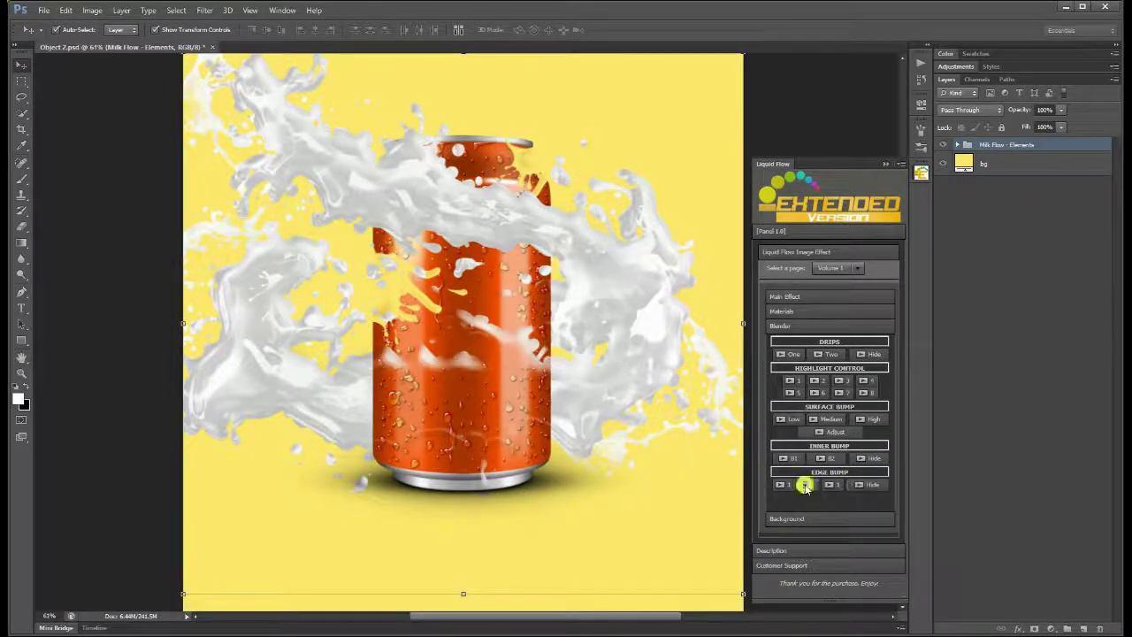
{"action": "left_click", "coordinate": [805, 485]}
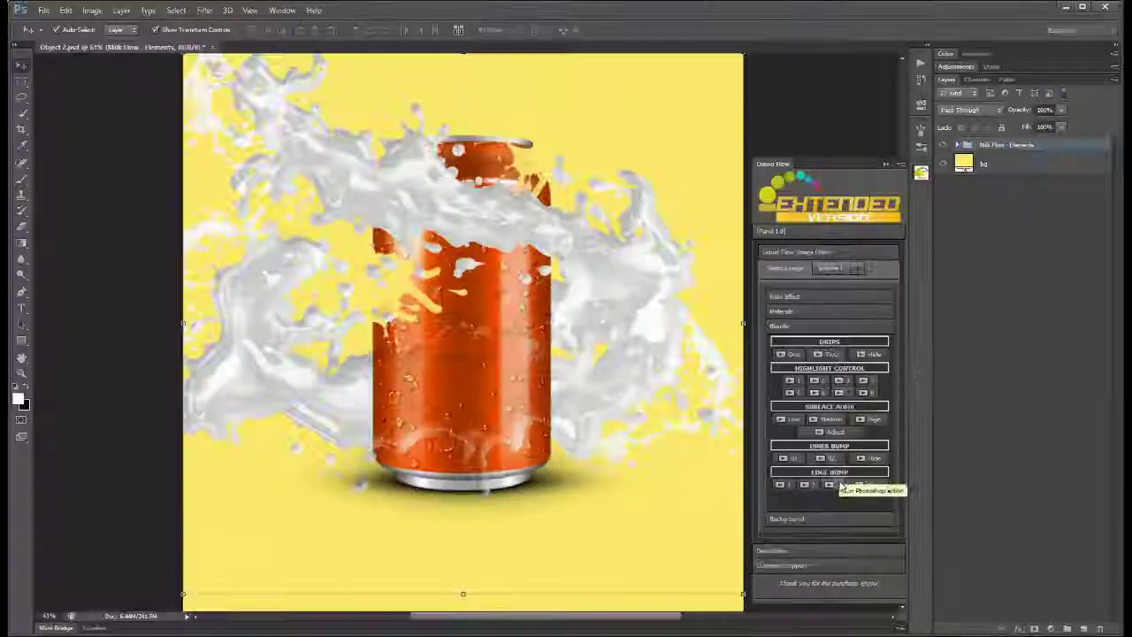
{"action": "left_click", "coordinate": [782, 311]}
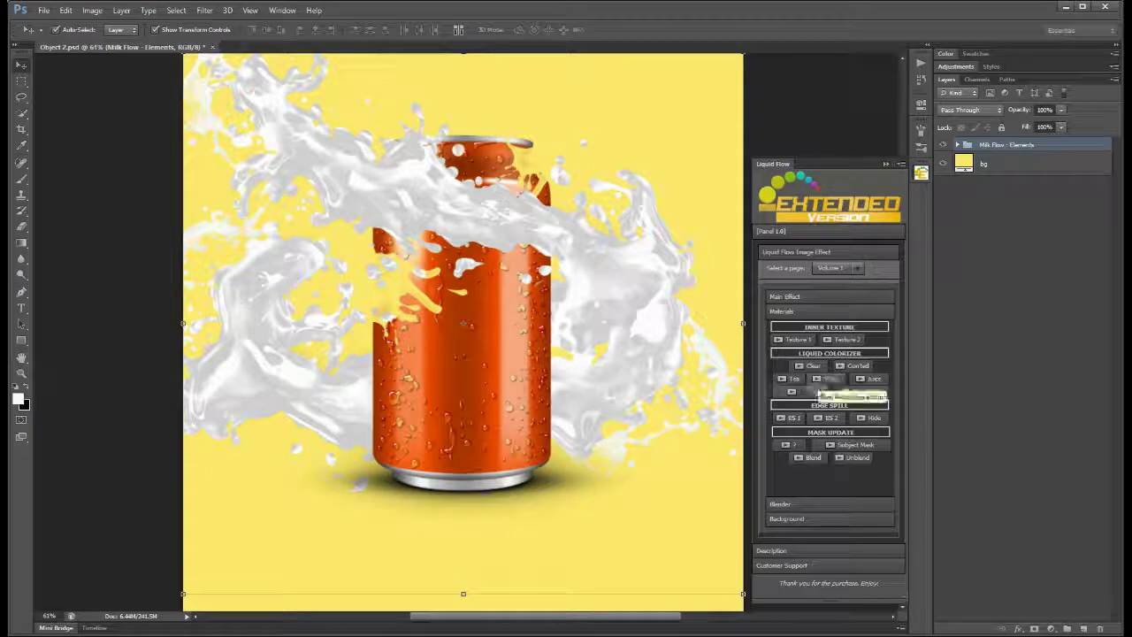
{"action": "left_click", "coordinate": [851, 392]}
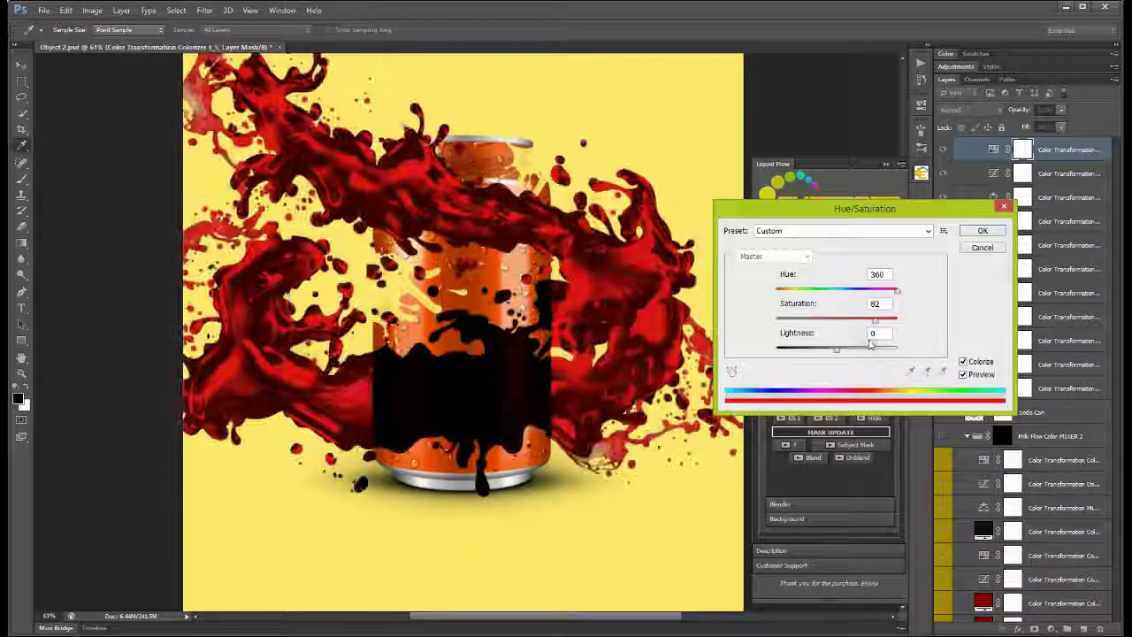
- Confirm the deep red Hue/Saturation colour, then choose a Photo Filter colour
{"action": "left_click_drag", "start_coordinate": [896, 289], "coordinate": [780, 292]}
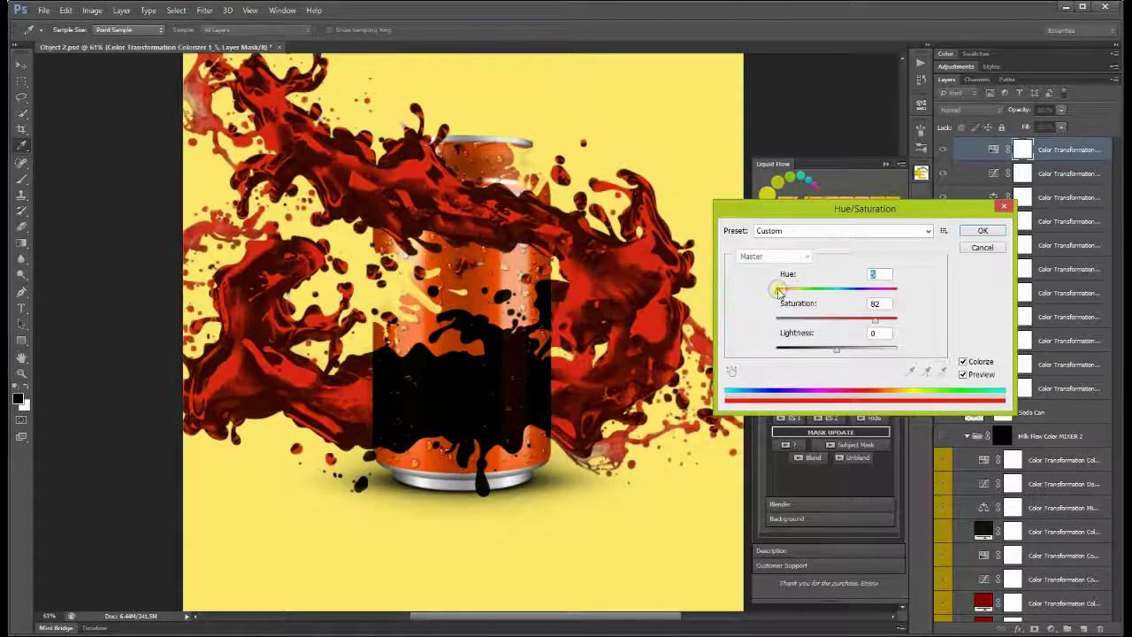
{"action": "left_click", "coordinate": [973, 233]}
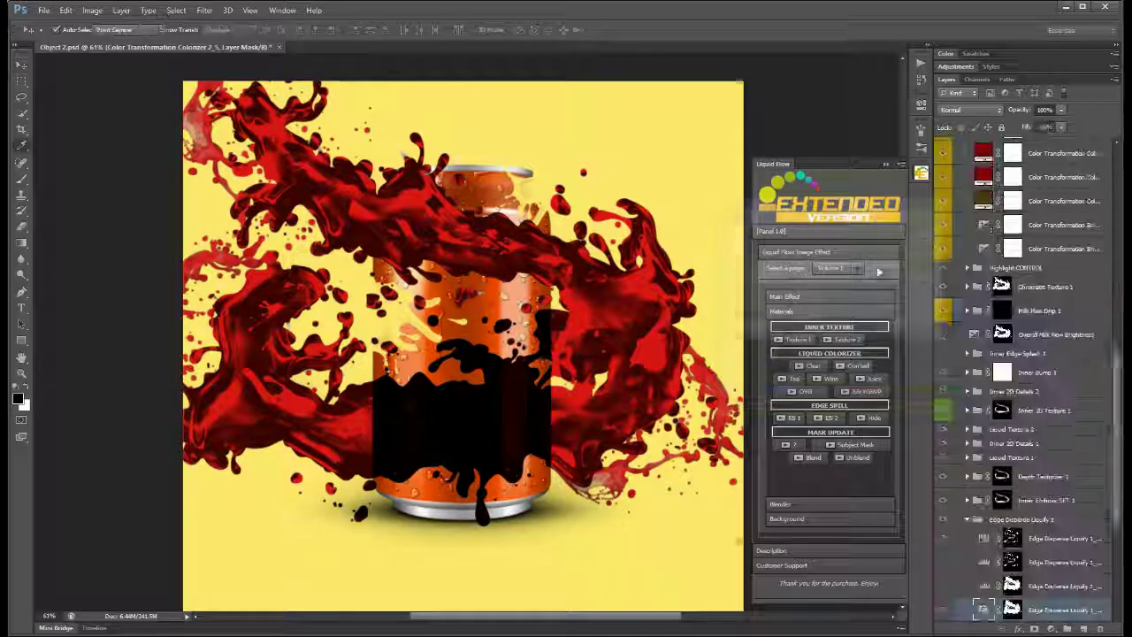
{"action": "left_click", "coordinate": [781, 268]}
{"action": "left_click_drag", "start_coordinate": [917, 265], "coordinate": [920, 222]}
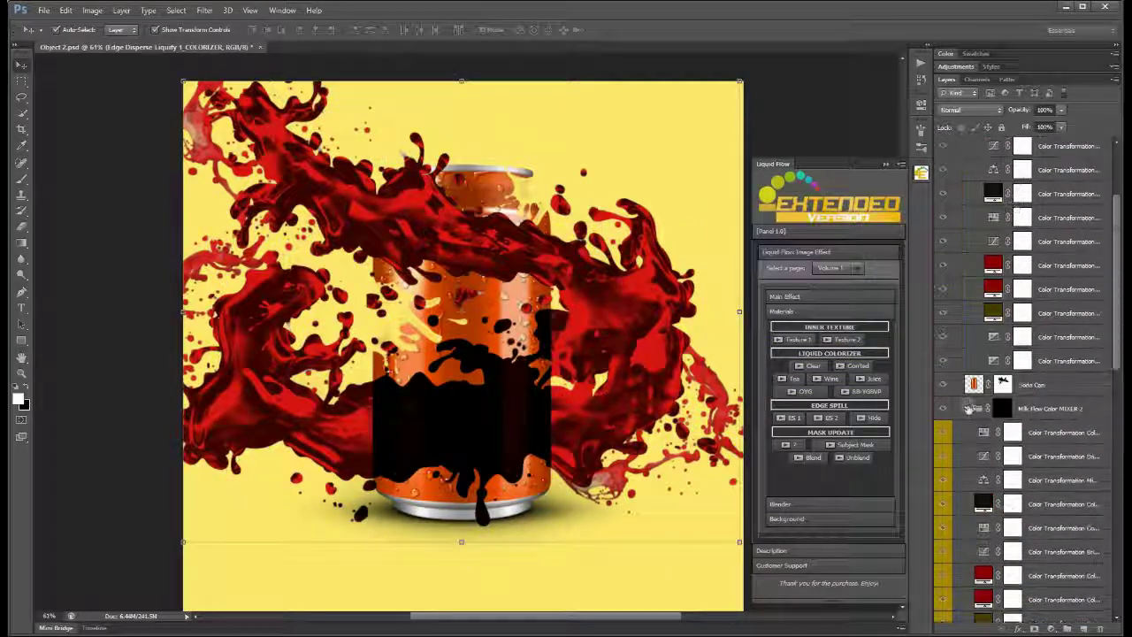
- Select the Soda Can layer in Milk Flow - Elements and add glossy Blender highlights
{"action": "left_click", "coordinate": [999, 145]}
{"action": "left_click", "coordinate": [957, 146]}
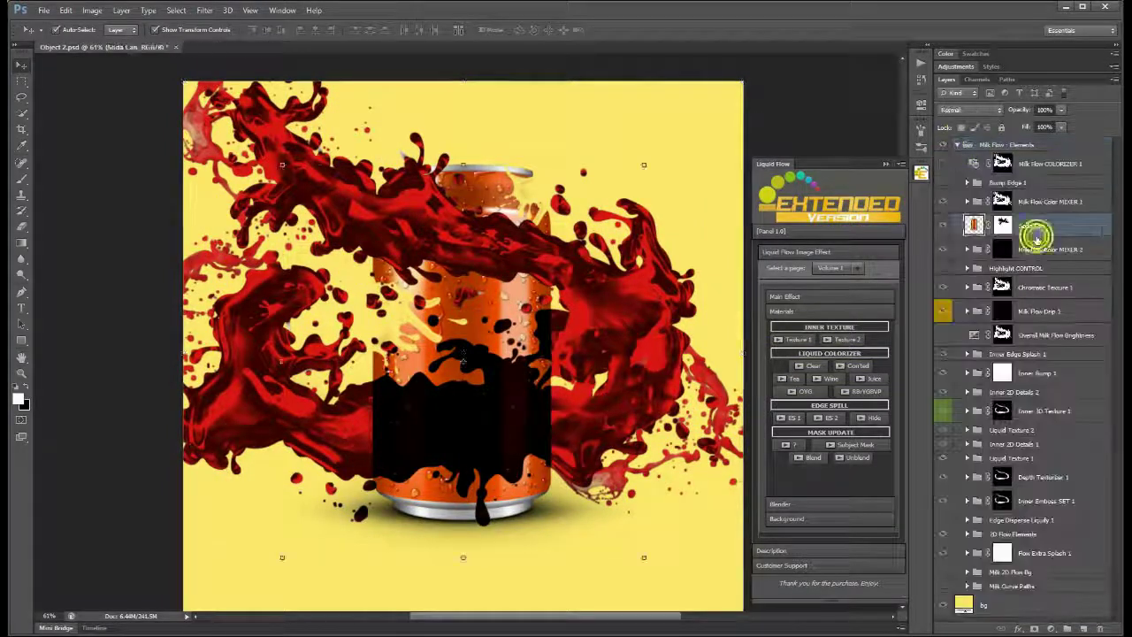
{"action": "left_click", "coordinate": [1036, 235]}
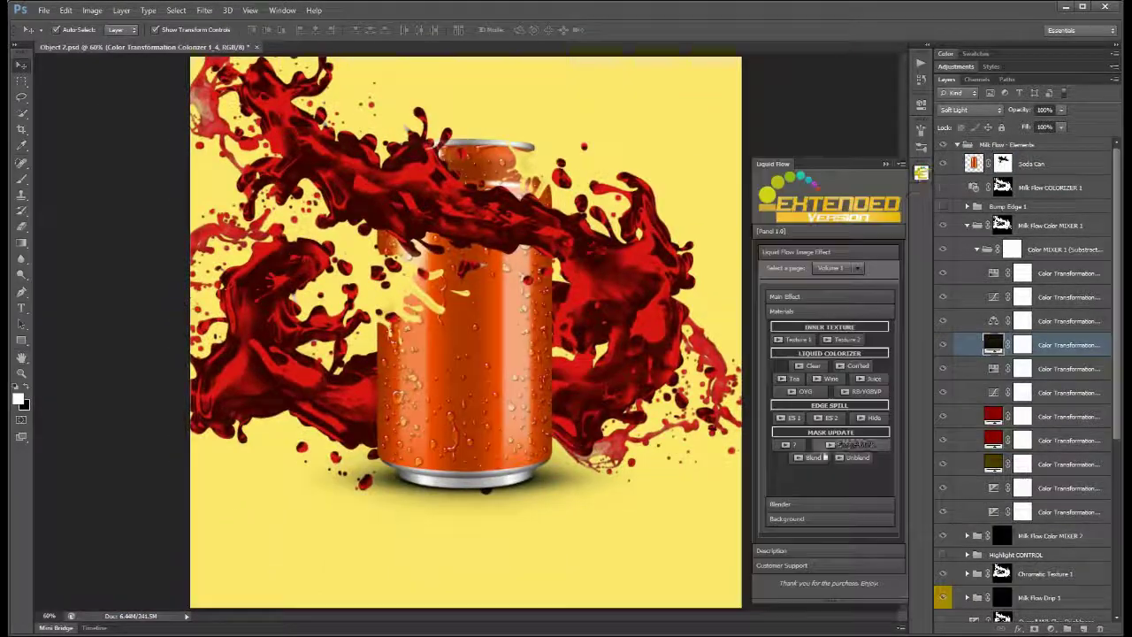
{"action": "left_click", "coordinate": [802, 501]}
{"action": "left_click", "coordinate": [835, 486]}
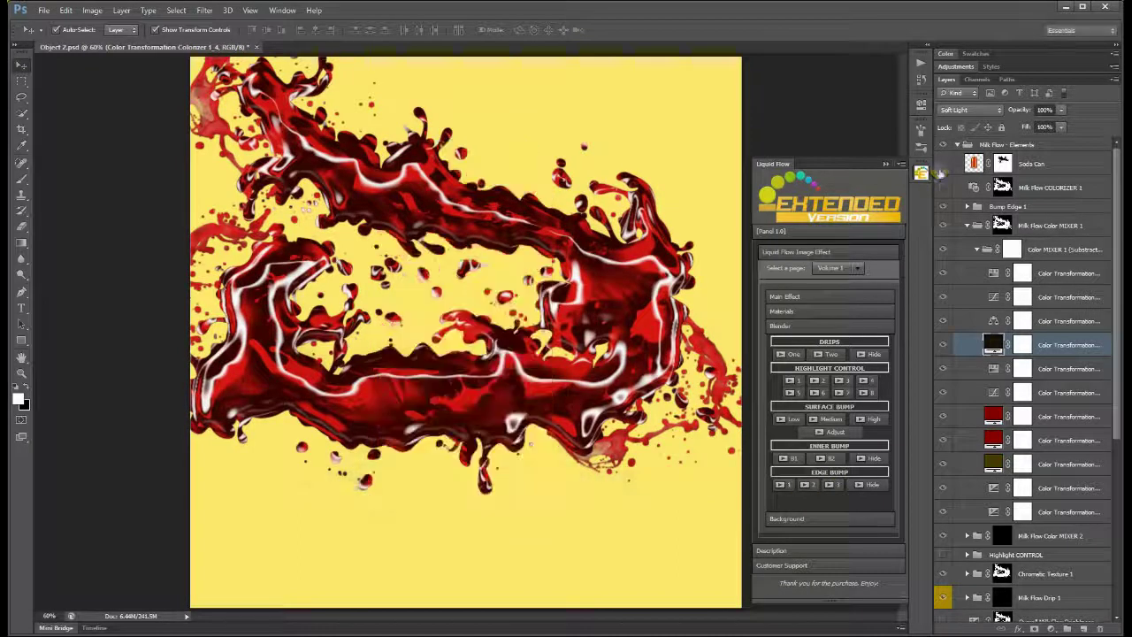
- Make the soda can visible again and clear the colorizer so the splash is white milk
{"action": "scroll", "coordinate": [653, 299], "scroll_direction": "up", "scroll_amount": 2}
{"action": "scroll", "coordinate": [654, 294], "scroll_direction": "up", "scroll_amount": 2}
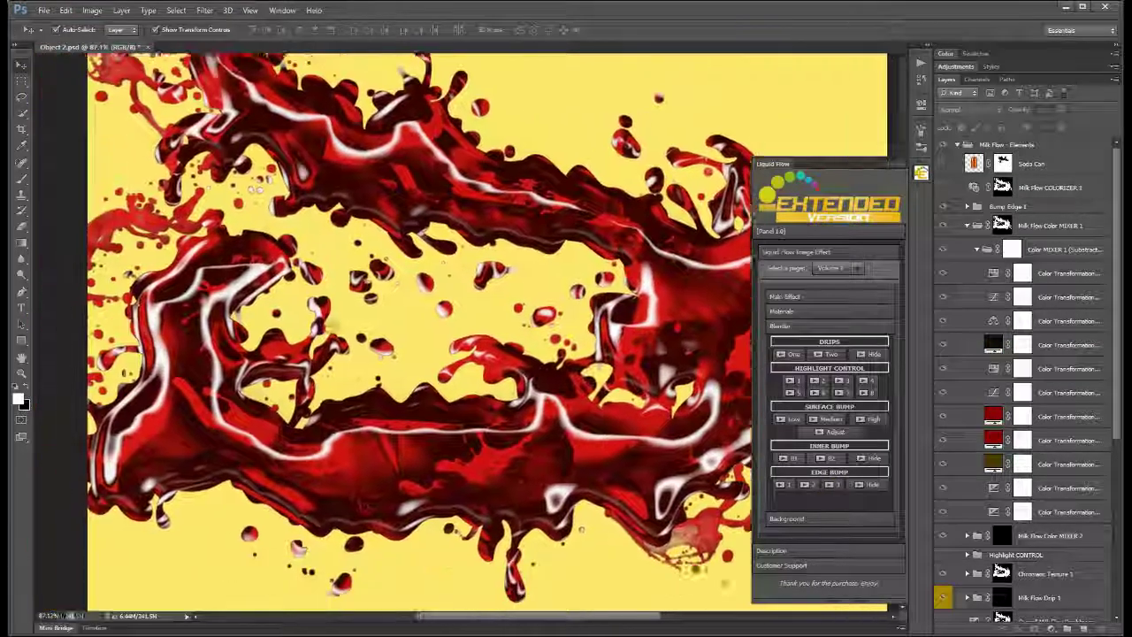
{"action": "scroll", "coordinate": [659, 283], "scroll_direction": "up", "scroll_amount": 2}
{"action": "left_click_drag", "start_coordinate": [659, 285], "coordinate": [405, 307]}
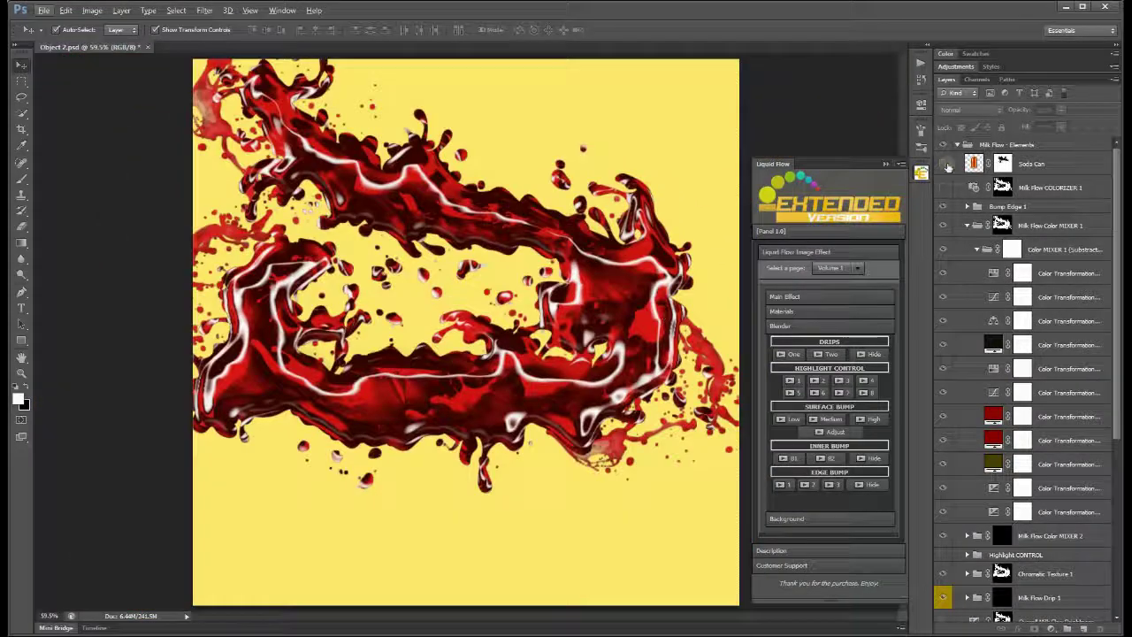
{"action": "left_click", "coordinate": [805, 311]}
{"action": "left_click", "coordinate": [813, 372]}
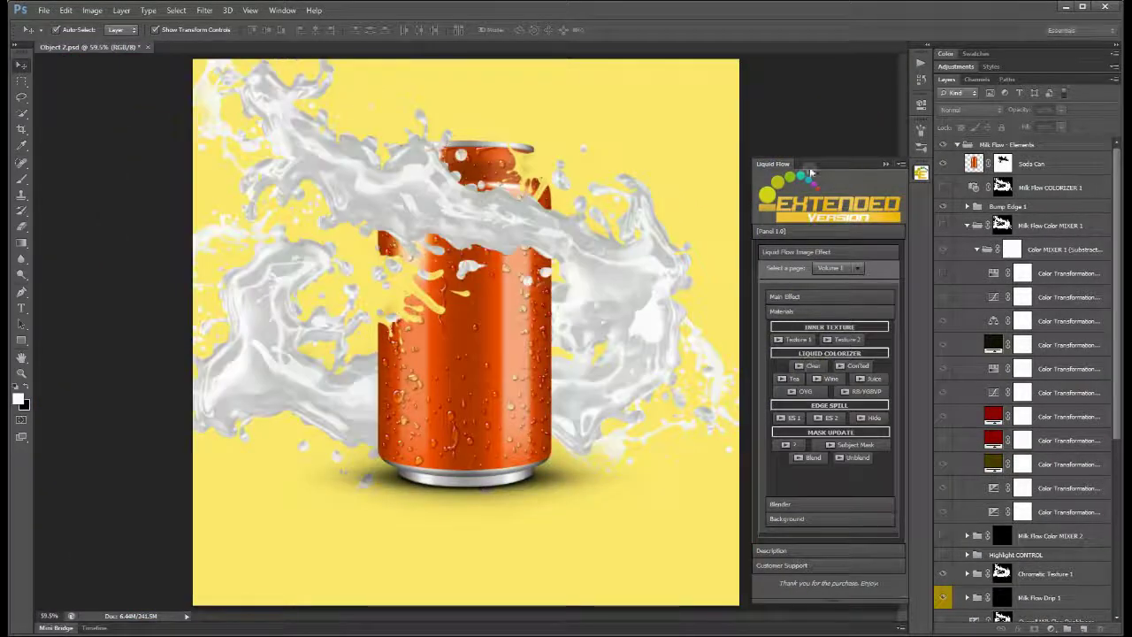
- Preview the artwork full screen, then switch to the Word note and select its text
{"action": "key", "text": "f"}
{"action": "key", "text": "f"}
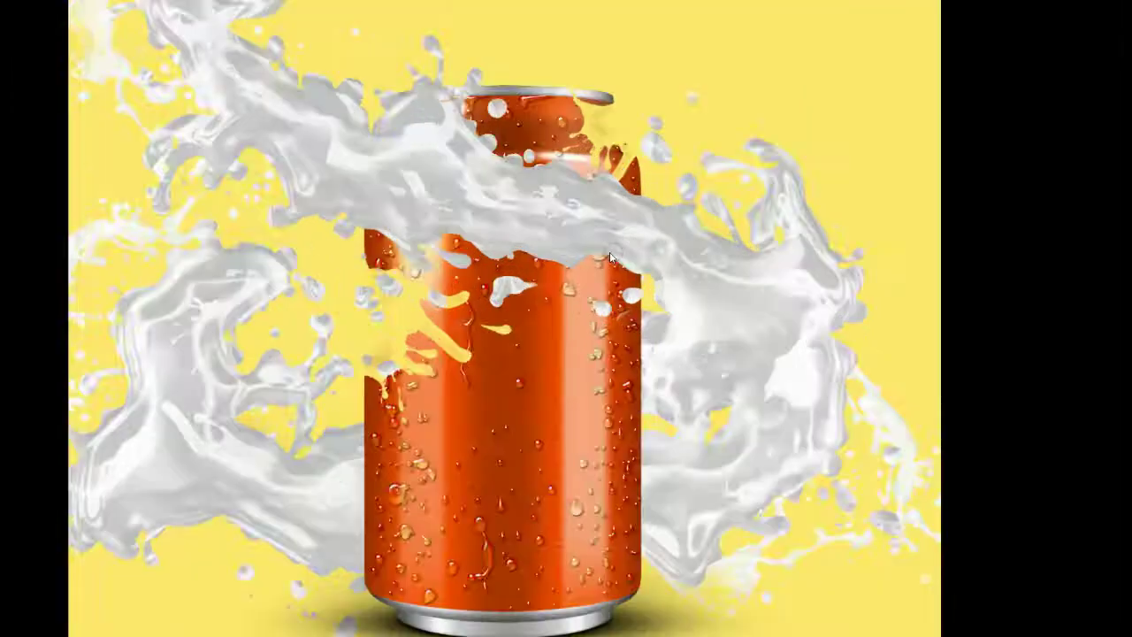
{"action": "key", "text": "f"}
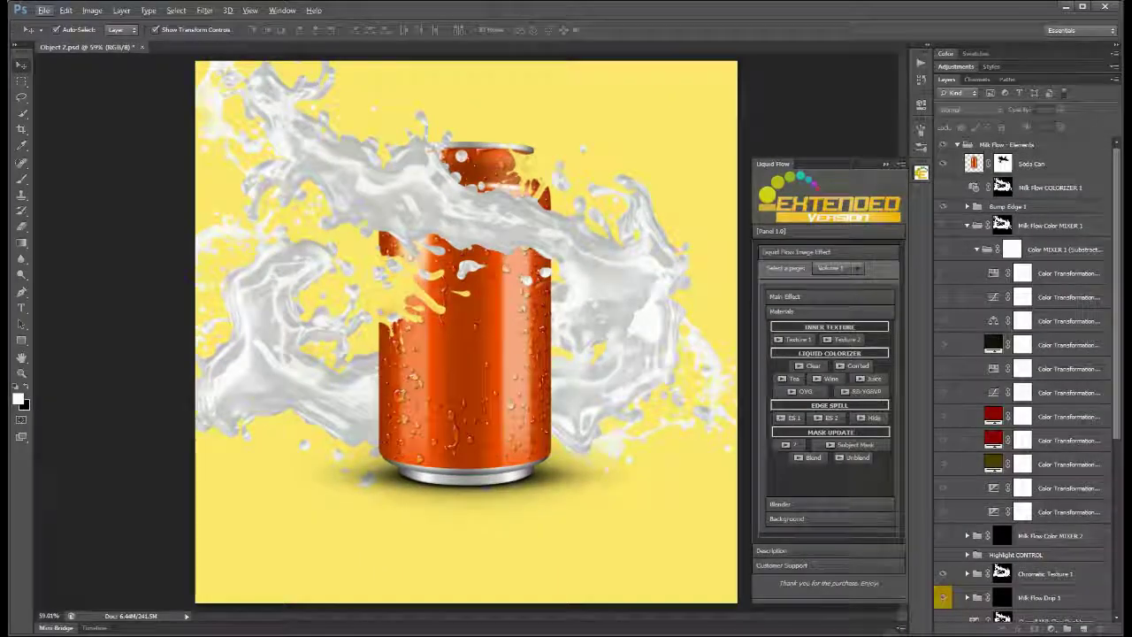
{"action": "key", "text": "alt+Tab"}
{"action": "key", "text": "ctrl+a"}
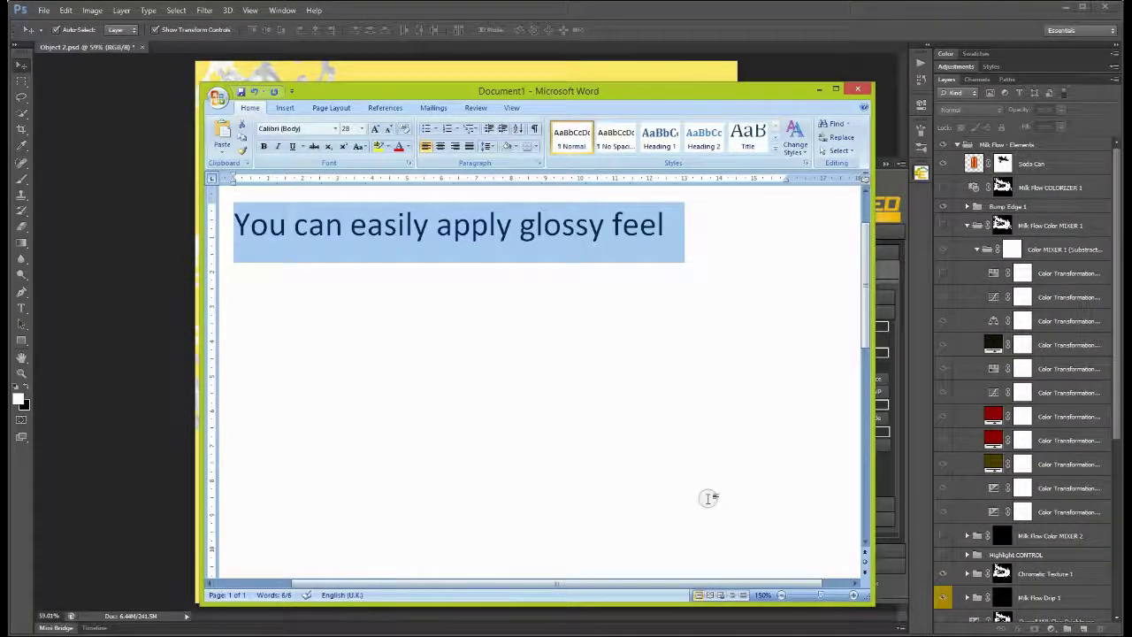
- Add note lines about creating liquid ad templates faster "and much more"
{"action": "type", "text": "You can now create"}
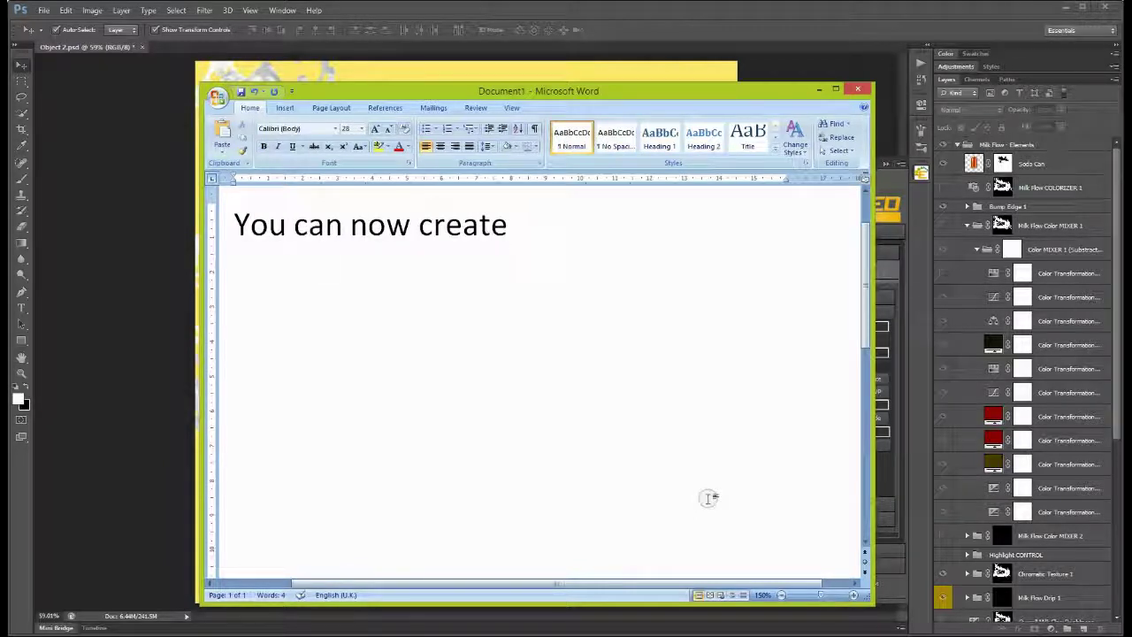
{"action": "type", "text": " liquid ad templ"}
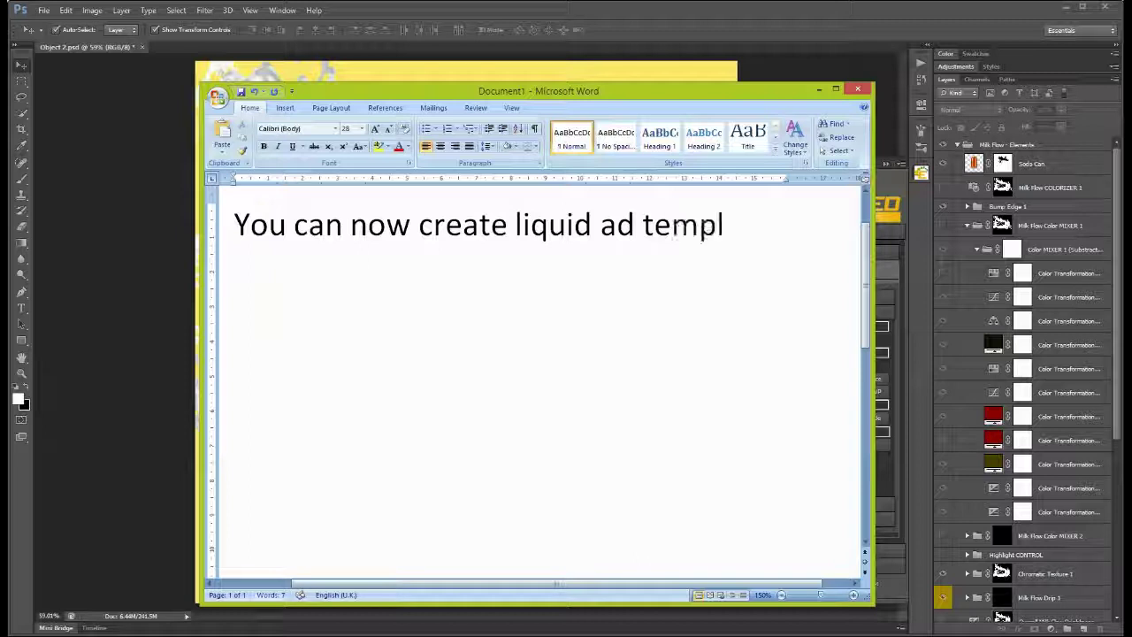
{"action": "type", "text": "ates"}
{"action": "key", "text": "Return"}
{"action": "type", "text": "\""}
{"action": "key", "text": "BackSpace"}
{"action": "key", "text": "BackSpace"}
{"action": "key", "text": "BackSpace"}
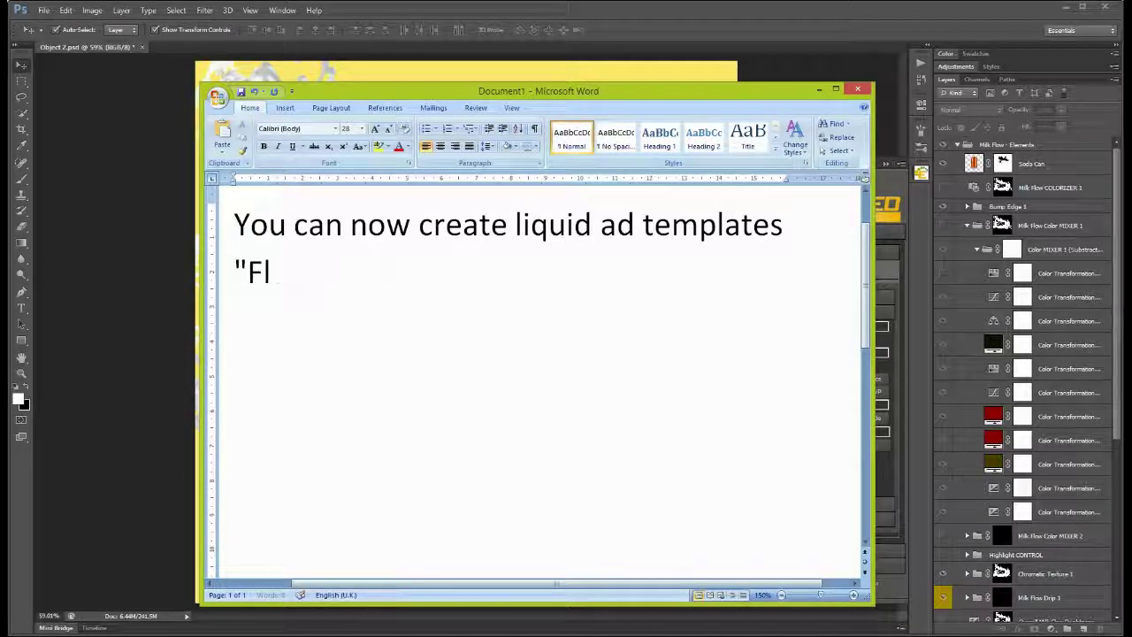
{"action": "type", "text": "s and much more"}
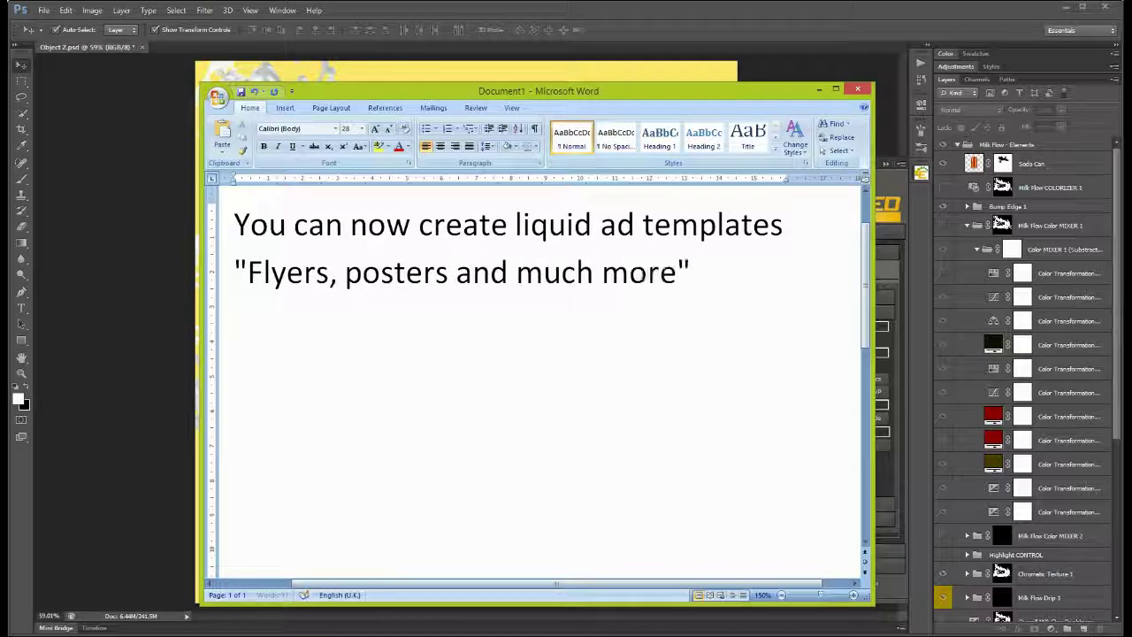
{"action": "type", "text": "\" at a very faster pace - saving time and money!"}
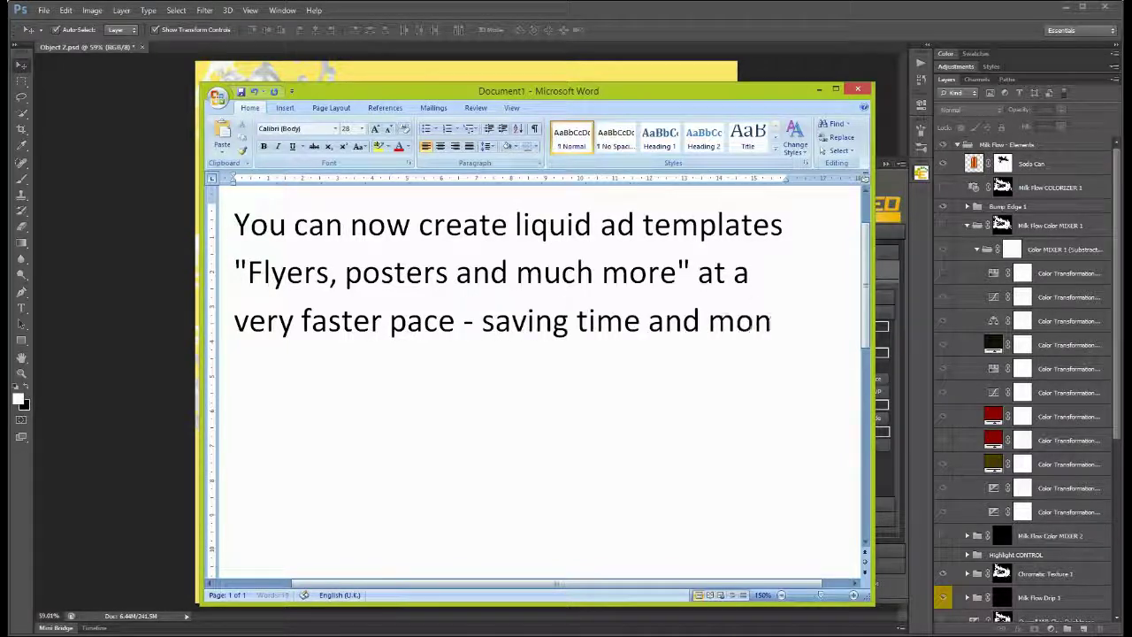
- Replace the note with "Let's continue to test this action using another image"
{"action": "key", "text": "ctrl+a"}
{"action": "key", "text": "Delete"}
{"action": "type", "text": "Let's"}
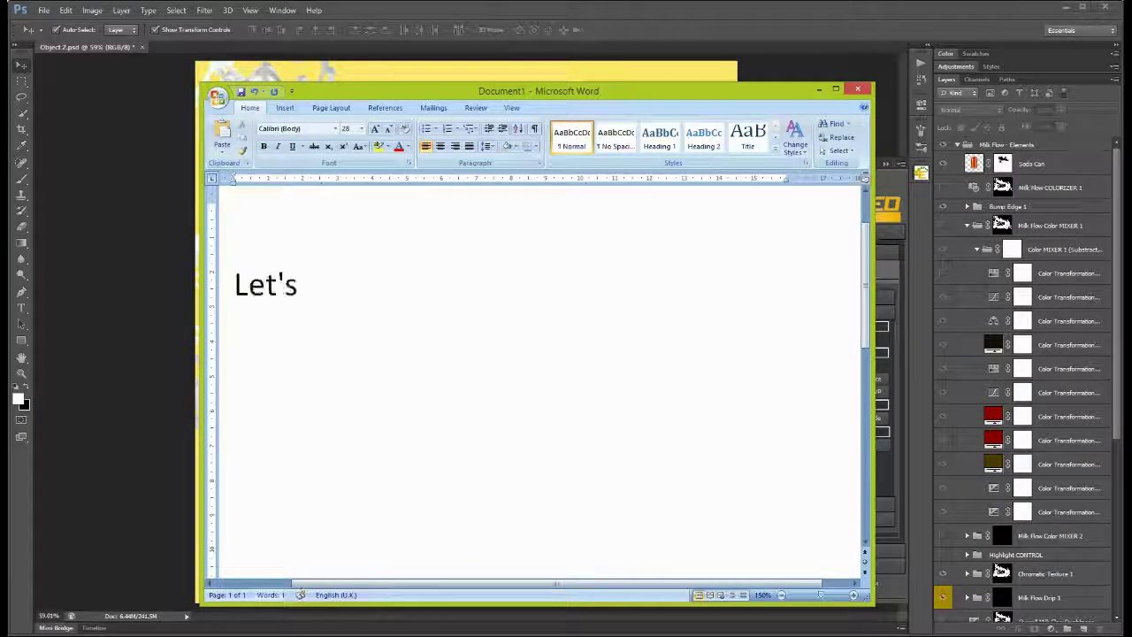
{"action": "type", "text": " continue t"}
{"action": "key", "text": "BackSpace"}
{"action": "type", "text": "e tis acti"}
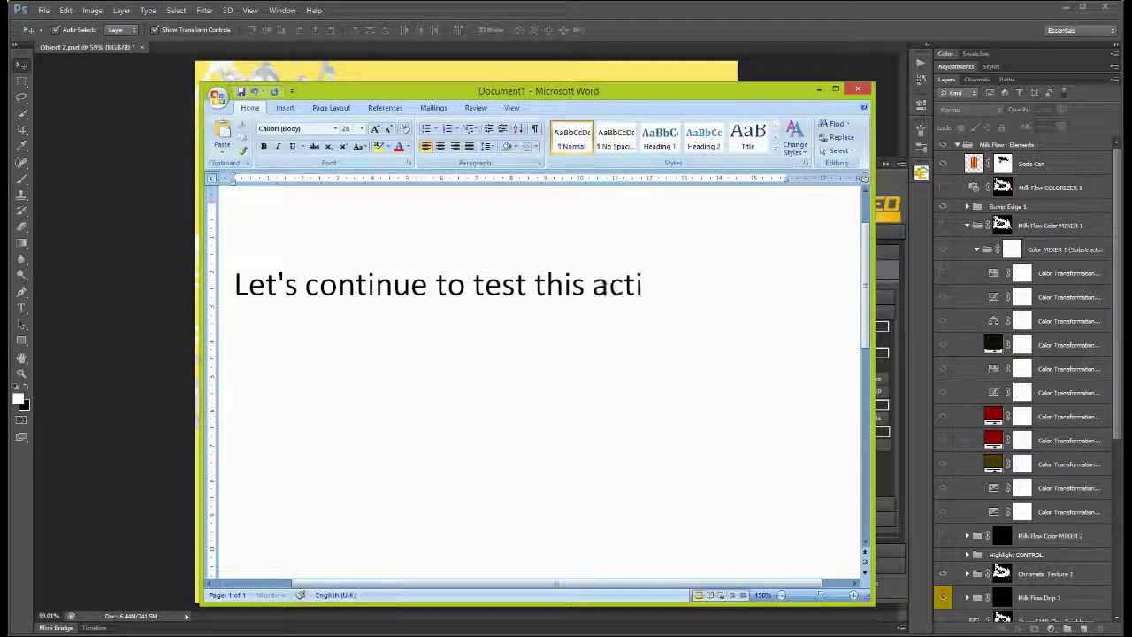
{"action": "type", "text": " image"}
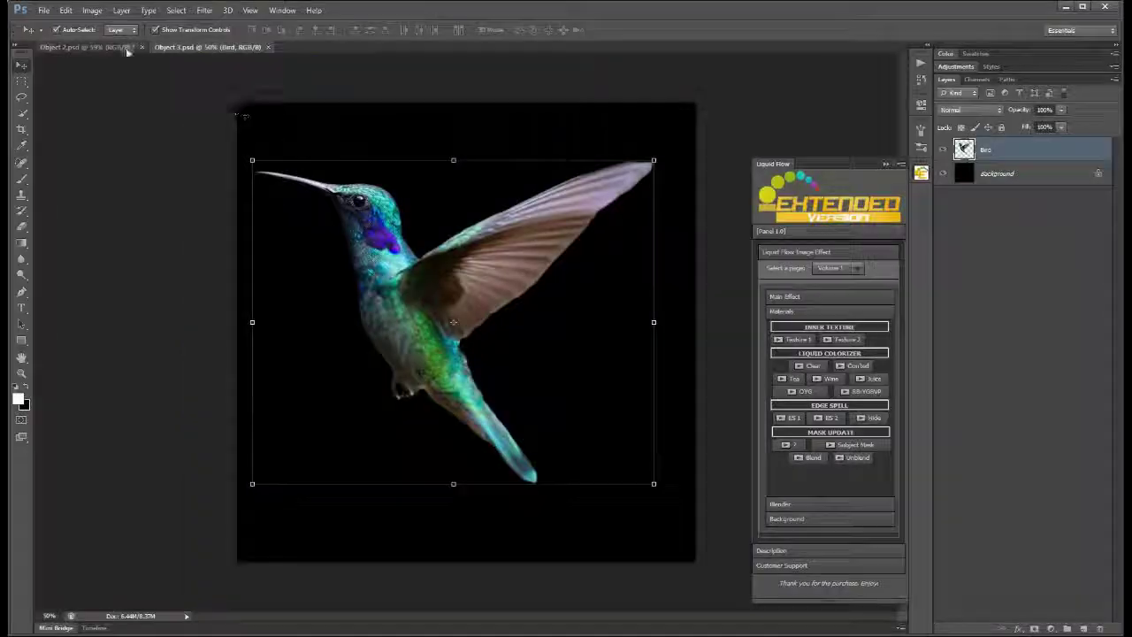
- Close the Object 2.psd soda-can file and re-show the black Background layer
{"action": "left_click", "coordinate": [128, 51]}
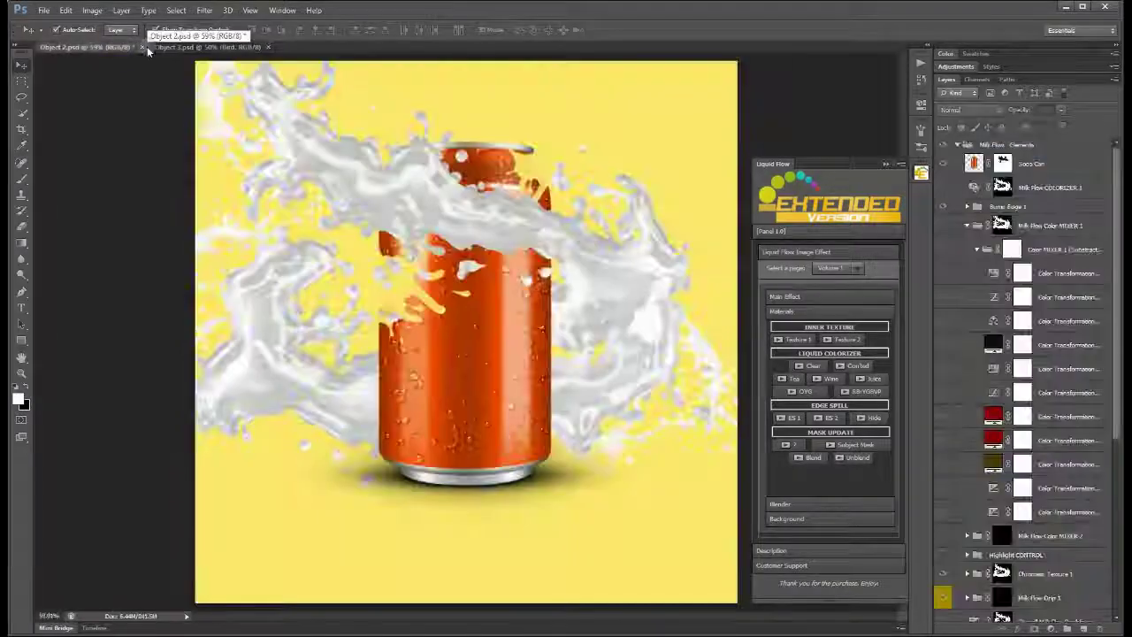
{"action": "left_click", "coordinate": [145, 47]}
{"action": "left_click", "coordinate": [595, 247]}
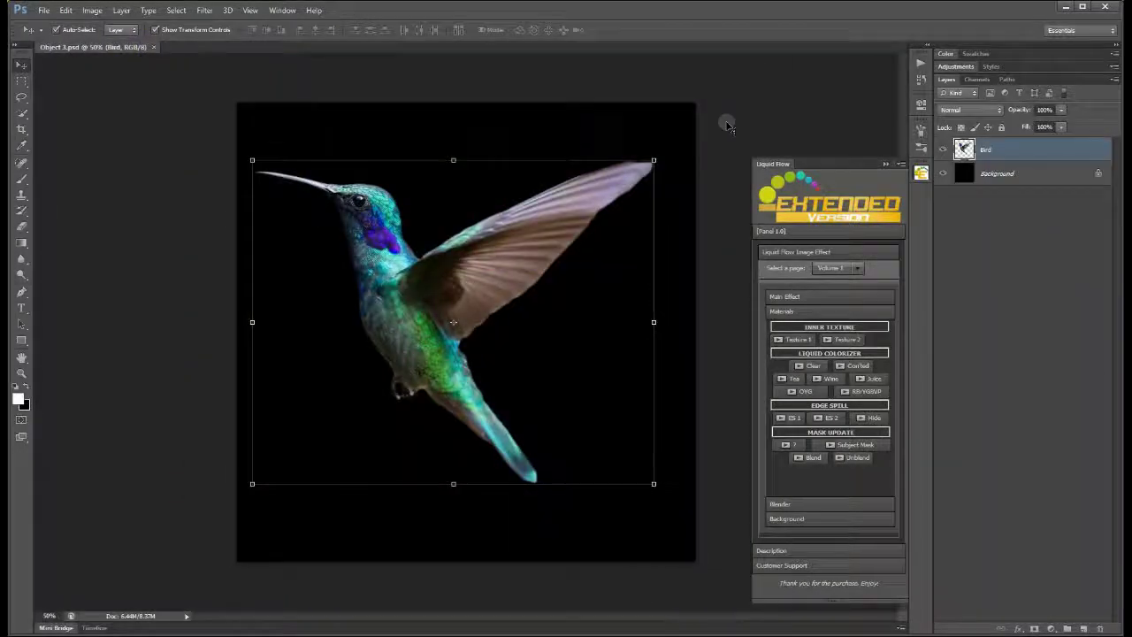
{"action": "left_click", "coordinate": [944, 174]}
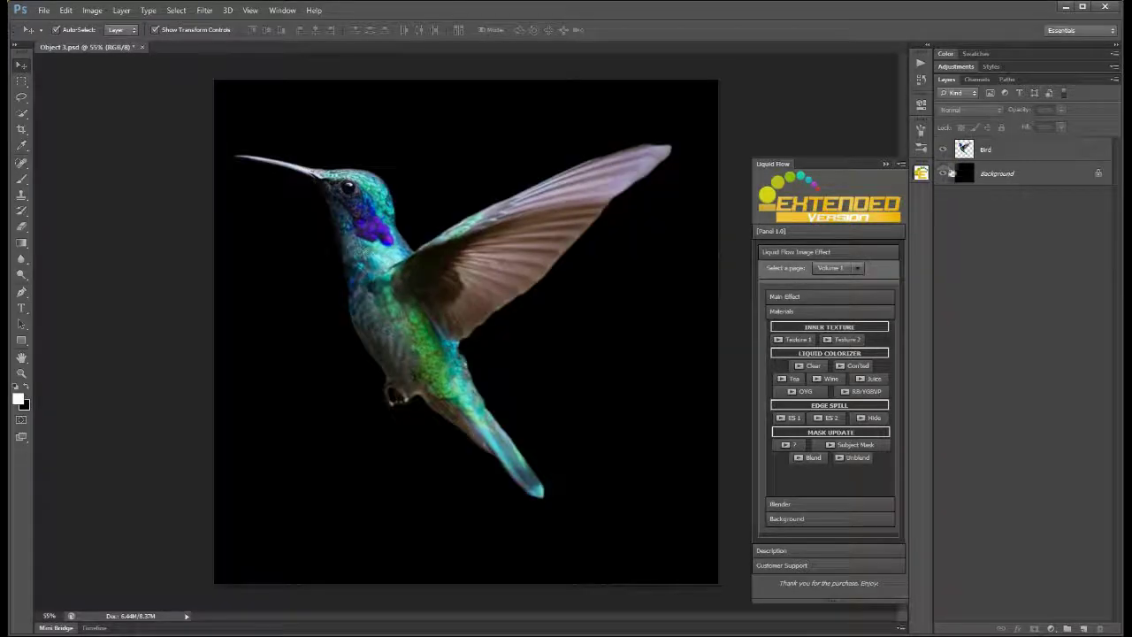
{"action": "left_click", "coordinate": [1008, 149]}
- Start a Pen path at the beak tip, curving behind the neck and down past the wing
{"action": "key", "text": "p"}
{"action": "left_click", "coordinate": [252, 208]}
{"action": "left_click", "coordinate": [286, 217]}
{"action": "left_click", "coordinate": [320, 223]}
{"action": "left_click_drag", "start_coordinate": [429, 200], "coordinate": [466, 208]}
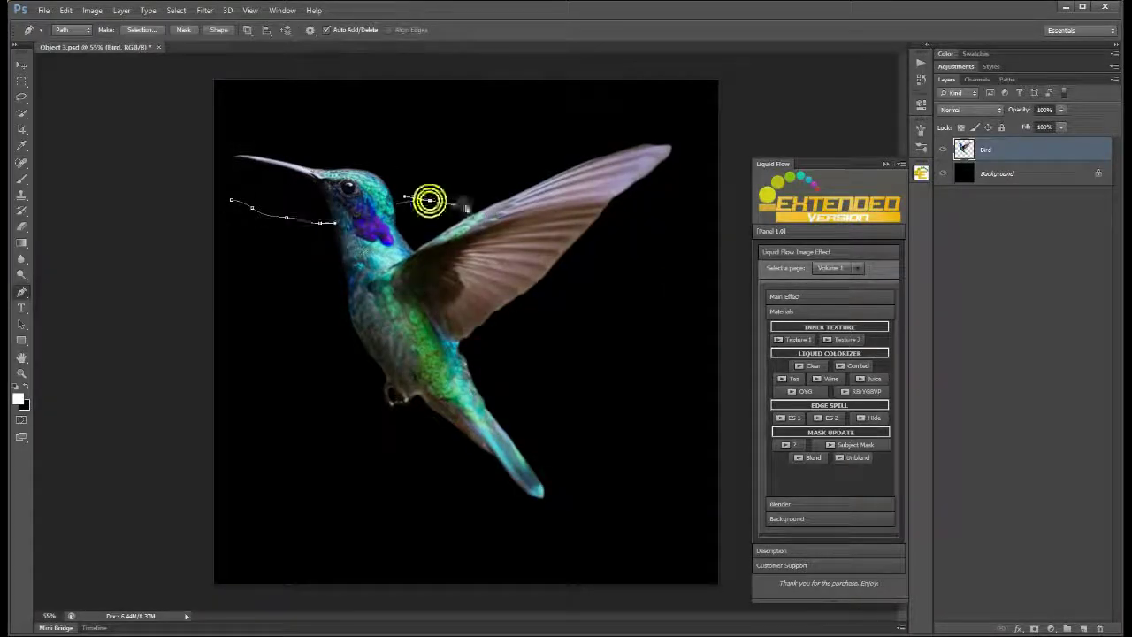
{"action": "left_click", "coordinate": [528, 402]}
- Continue the path below the tail and under the body, looping back across the wing to the beak
{"action": "left_click", "coordinate": [449, 479]}
{"action": "left_click", "coordinate": [390, 516]}
{"action": "left_click", "coordinate": [341, 532]}
{"action": "left_click", "coordinate": [294, 510]}
{"action": "left_click_drag", "start_coordinate": [305, 495], "coordinate": [323, 495]}
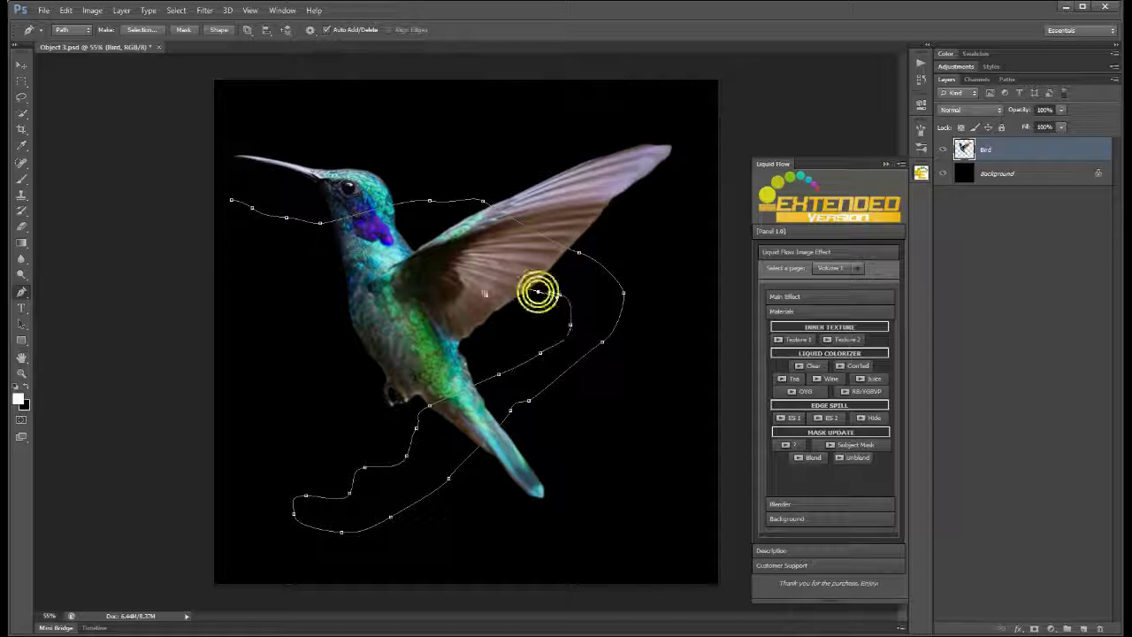
{"action": "left_click", "coordinate": [429, 224]}
{"action": "left_click", "coordinate": [317, 253]}
{"action": "left_click_drag", "start_coordinate": [298, 261], "coordinate": [280, 255]}
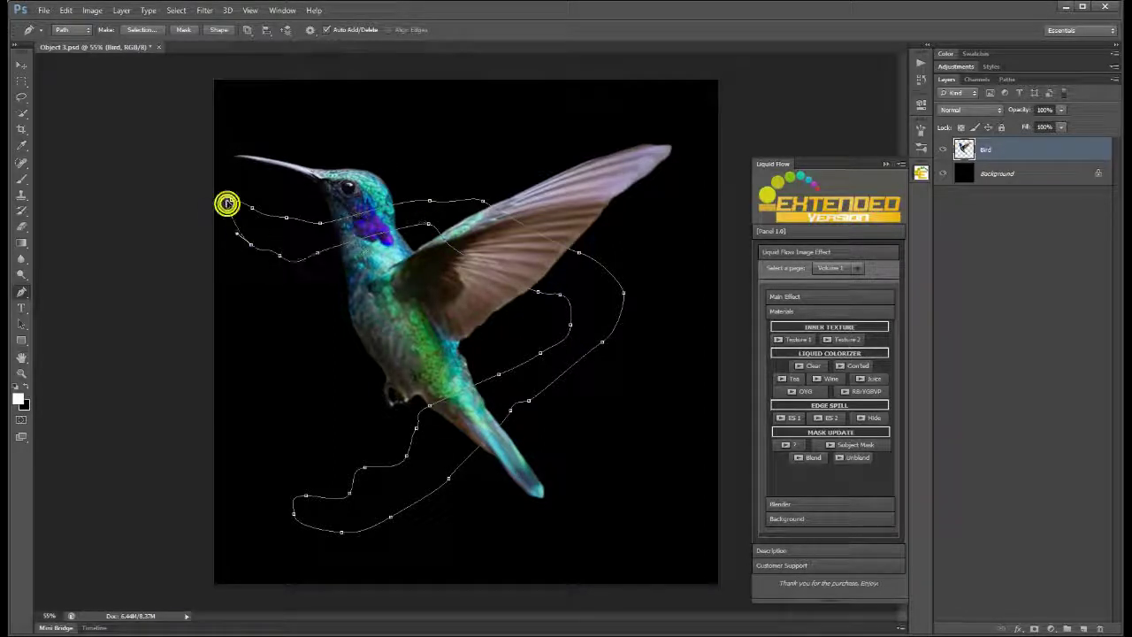
{"action": "left_click", "coordinate": [818, 296]}
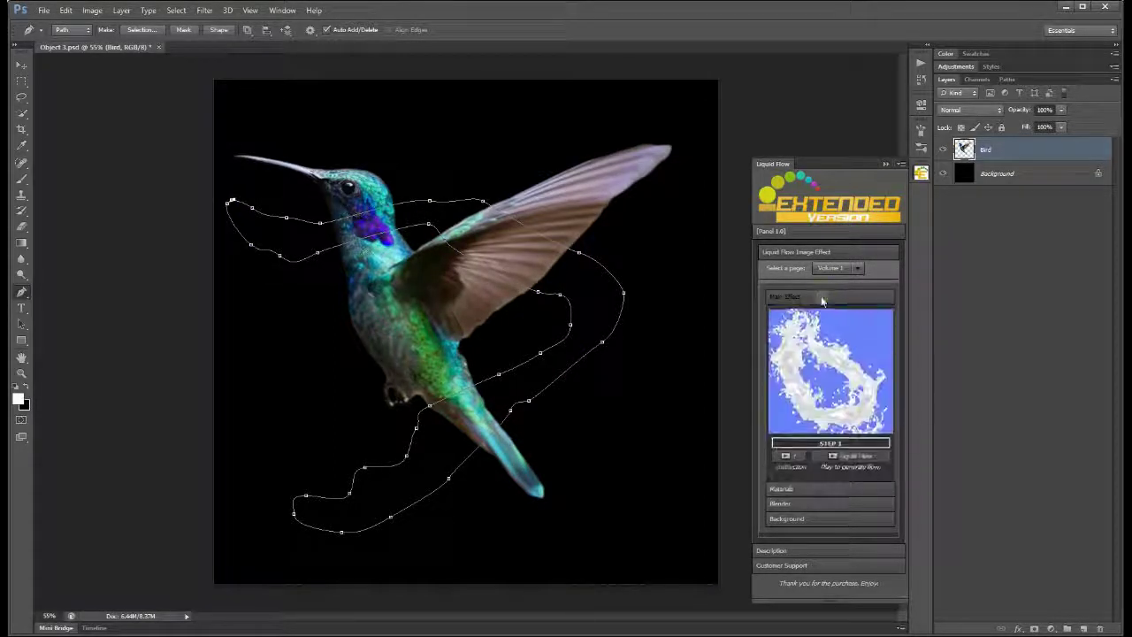
- Run Main Effect on the path to render the white milk splash, then dismiss the completion message
{"action": "left_click", "coordinate": [854, 456]}
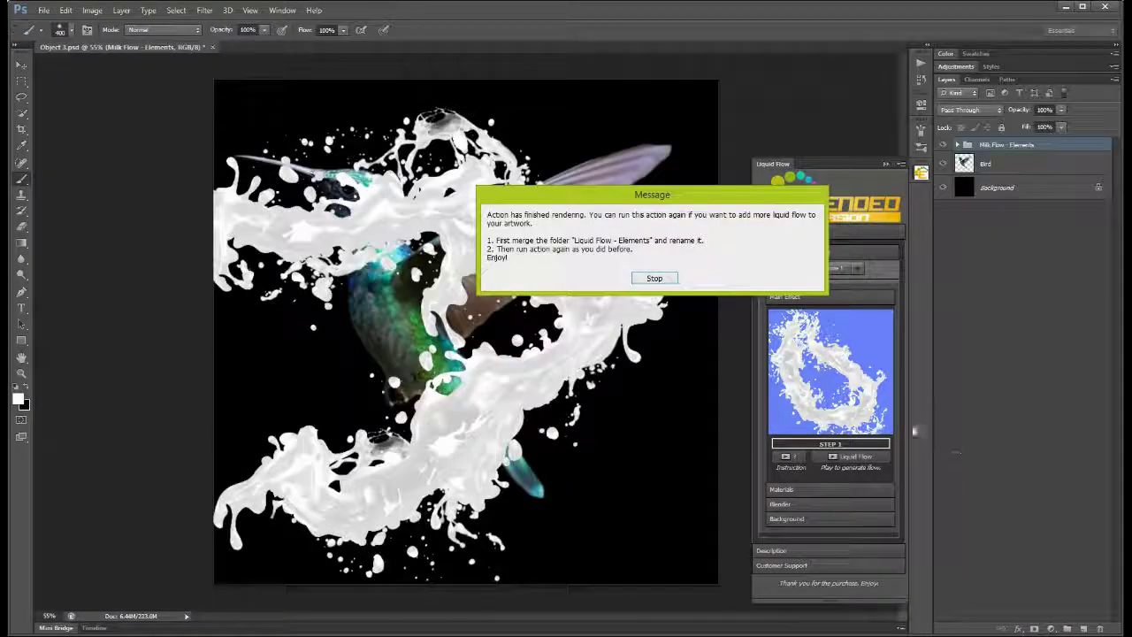
{"action": "left_click", "coordinate": [655, 278]}
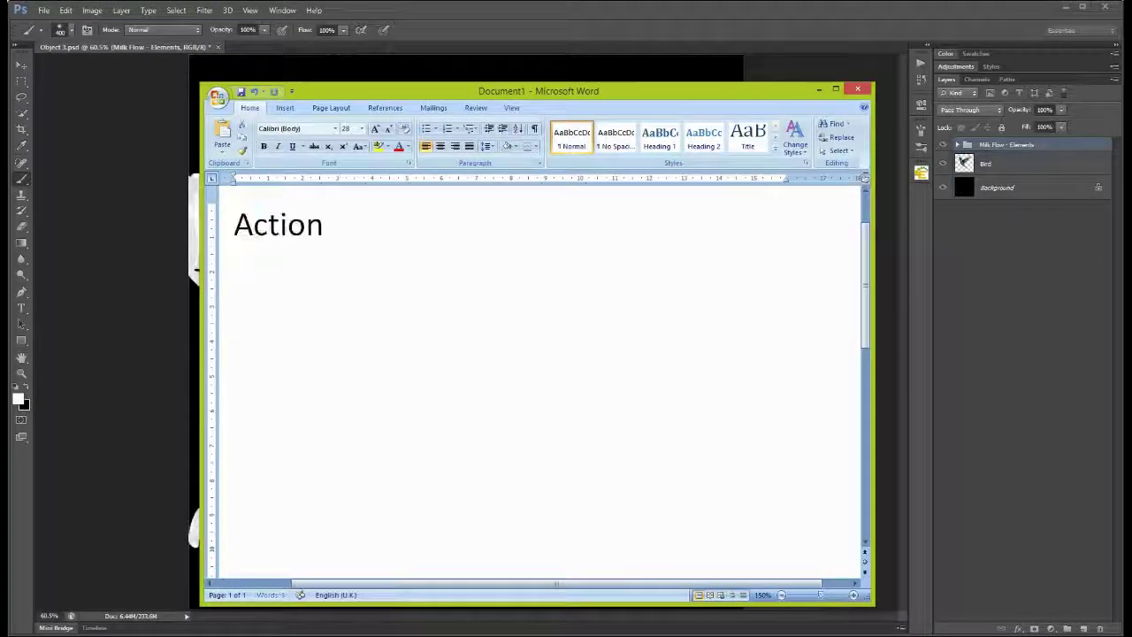
- Type the caption that the action has finished, then inspect the Milk Flow - Elements group's layers
{"action": "type", "text": "has finished rende"}
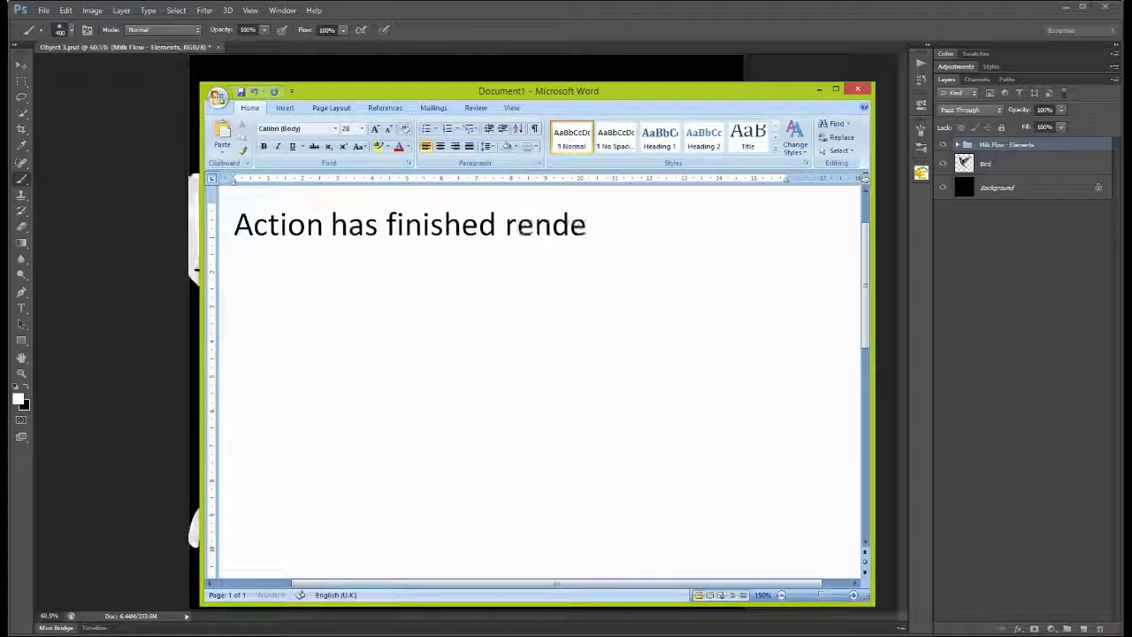
{"action": "type", "text": ". Let's customize it using our sub"}
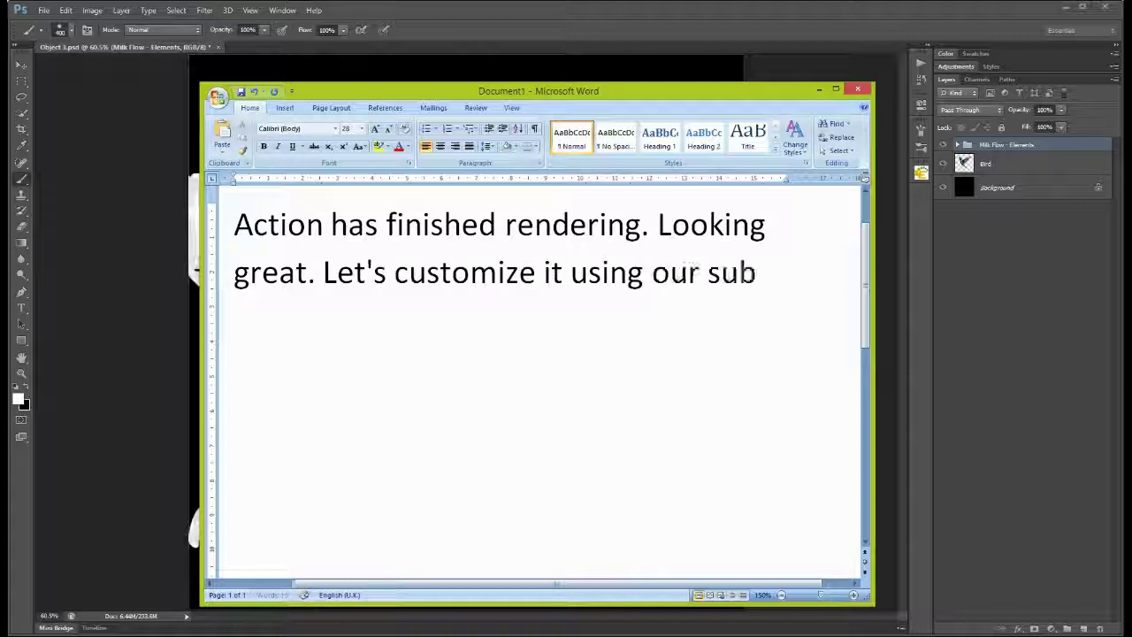
{"action": "type", "text": "-actions."}
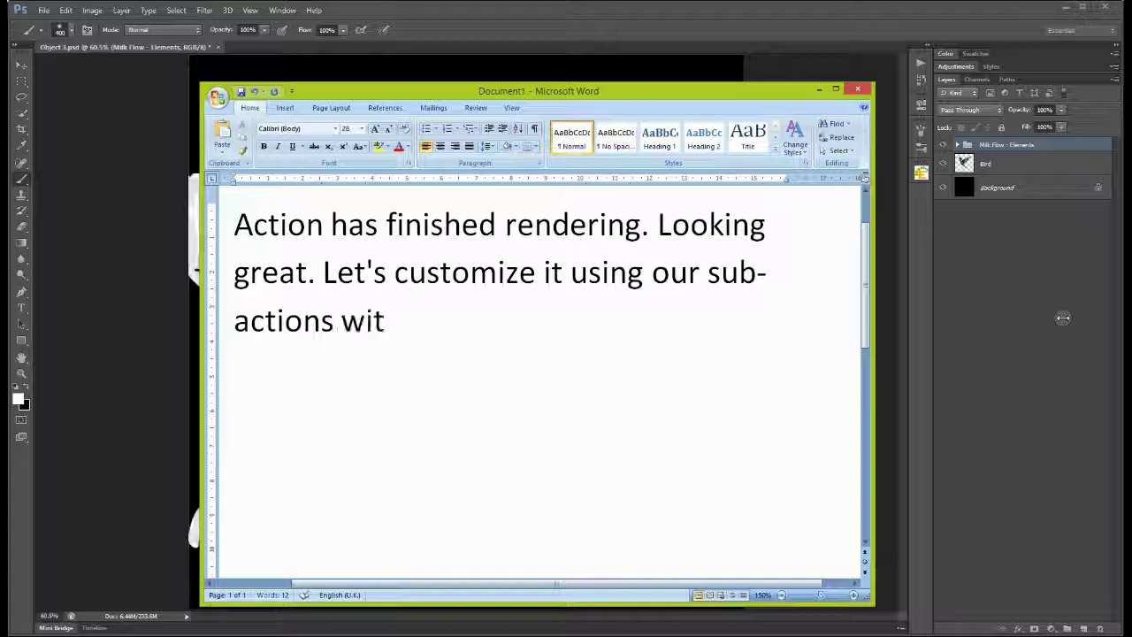
{"action": "type", "text": "ing t"}
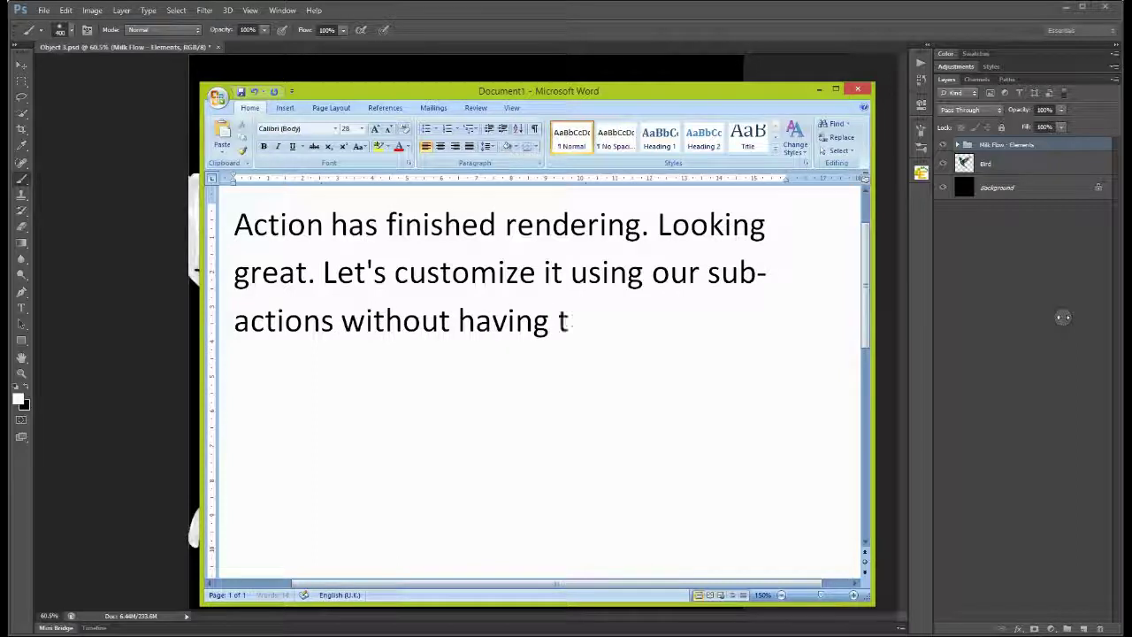
{"action": "type", "text": "o spend "}
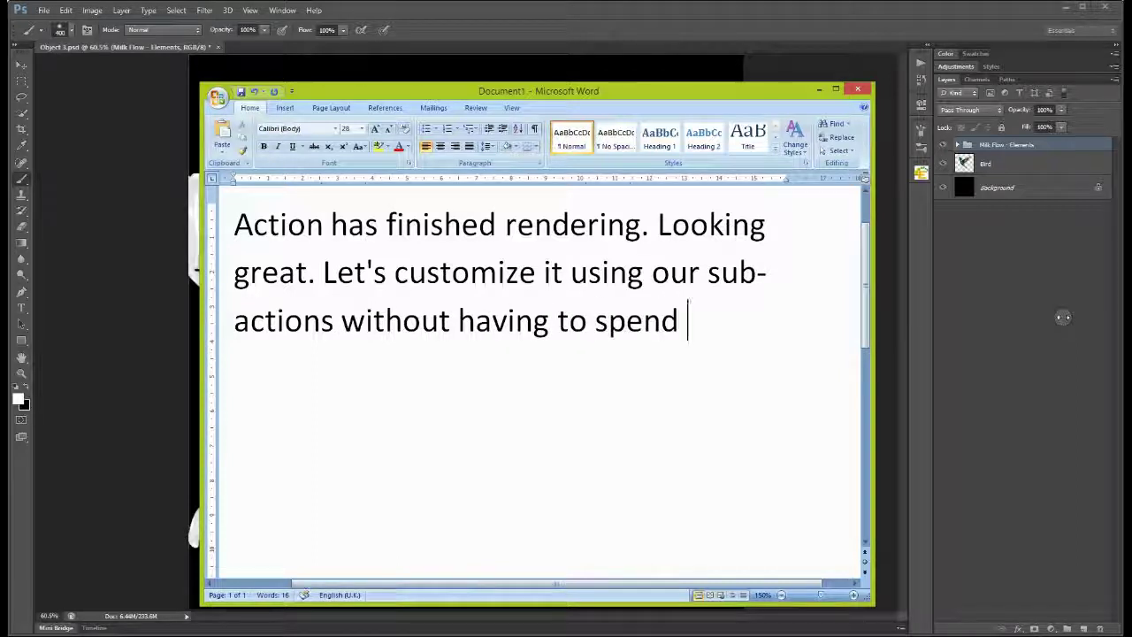
{"action": "type", "text": "too much time"}
{"action": "type", "text": " across"}
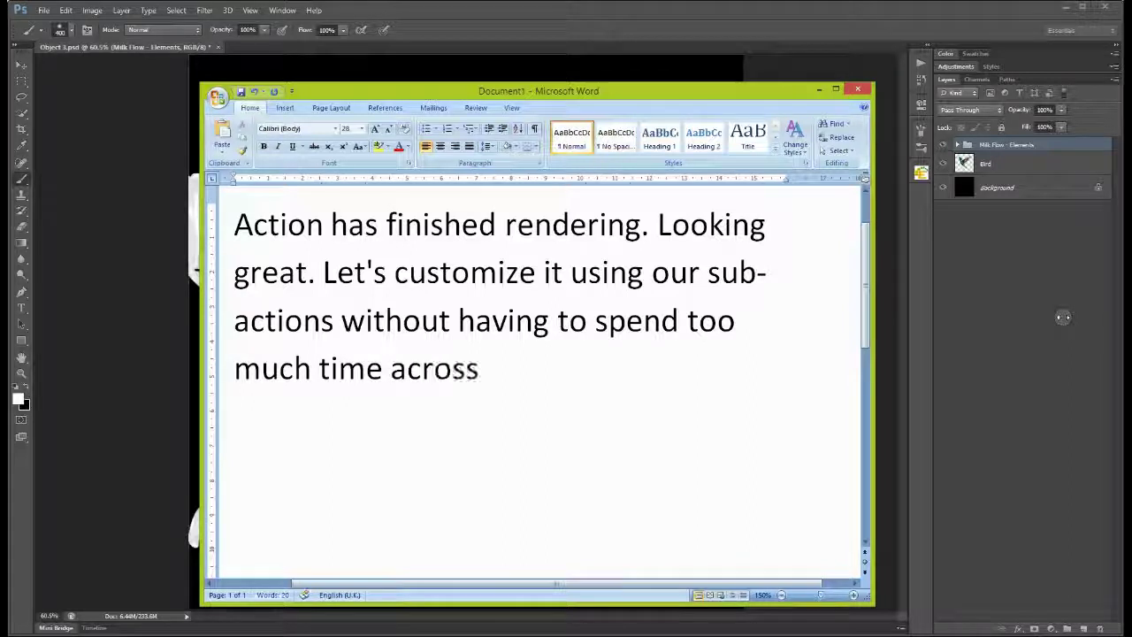
{"action": "type", "text": " layers in"}
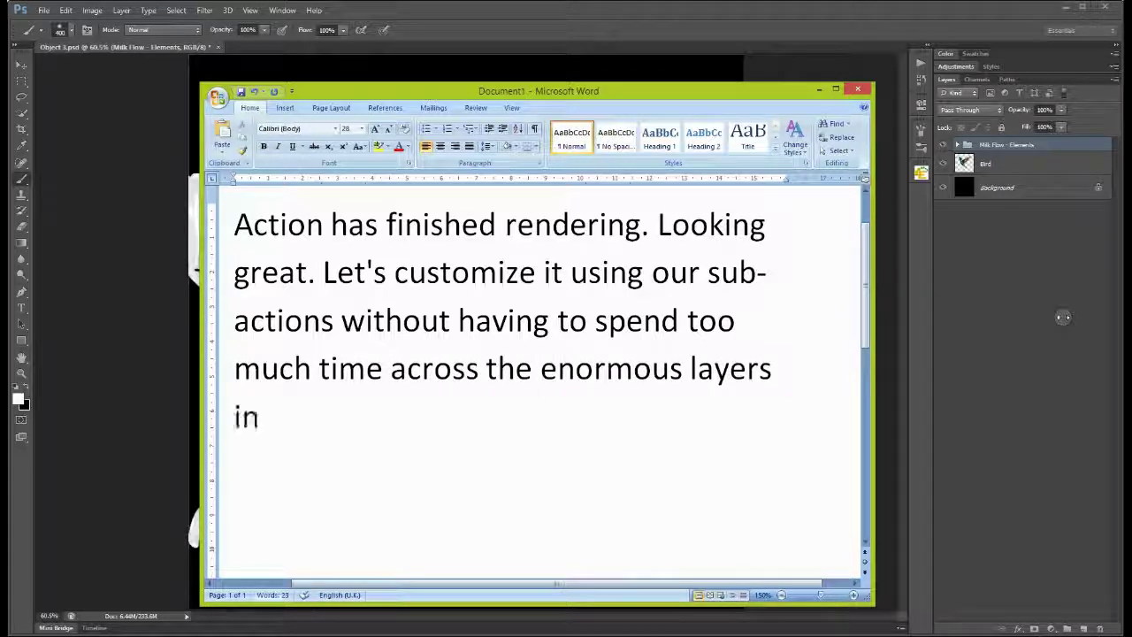
{"action": "type", "text": " the project."}
{"action": "left_click", "coordinate": [957, 145], "text": "alt"}
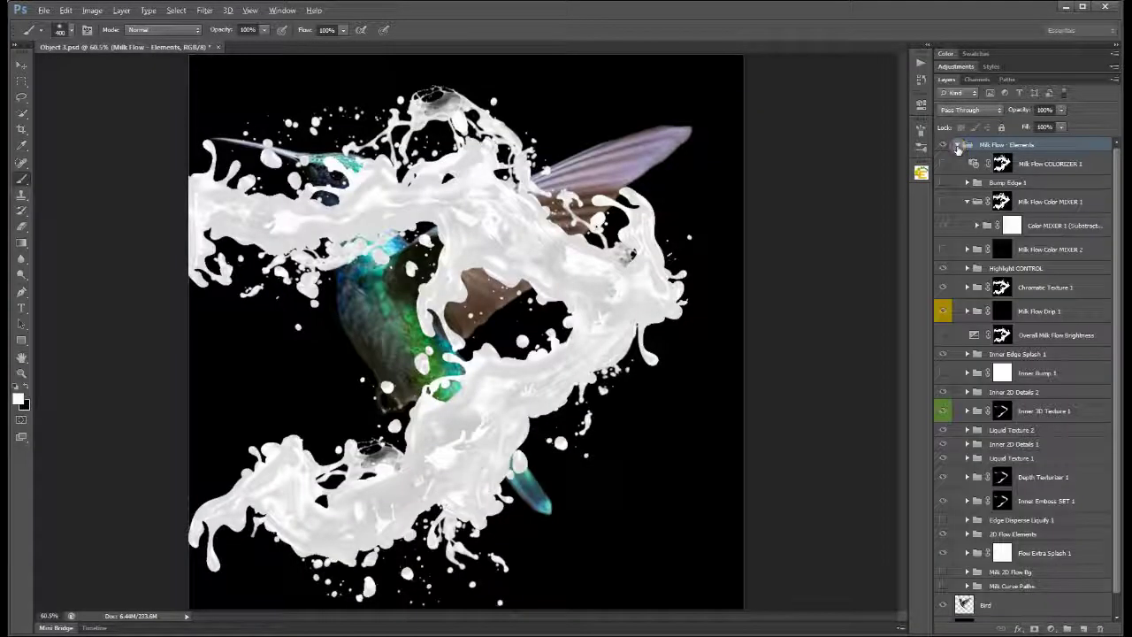
{"action": "mouse_move", "coordinate": [1117, 177]}
{"action": "left_mouse_down"}
{"action": "mouse_move", "coordinate": [1119, 487]}
{"action": "mouse_move", "coordinate": [1116, 141]}
{"action": "left_mouse_up"}
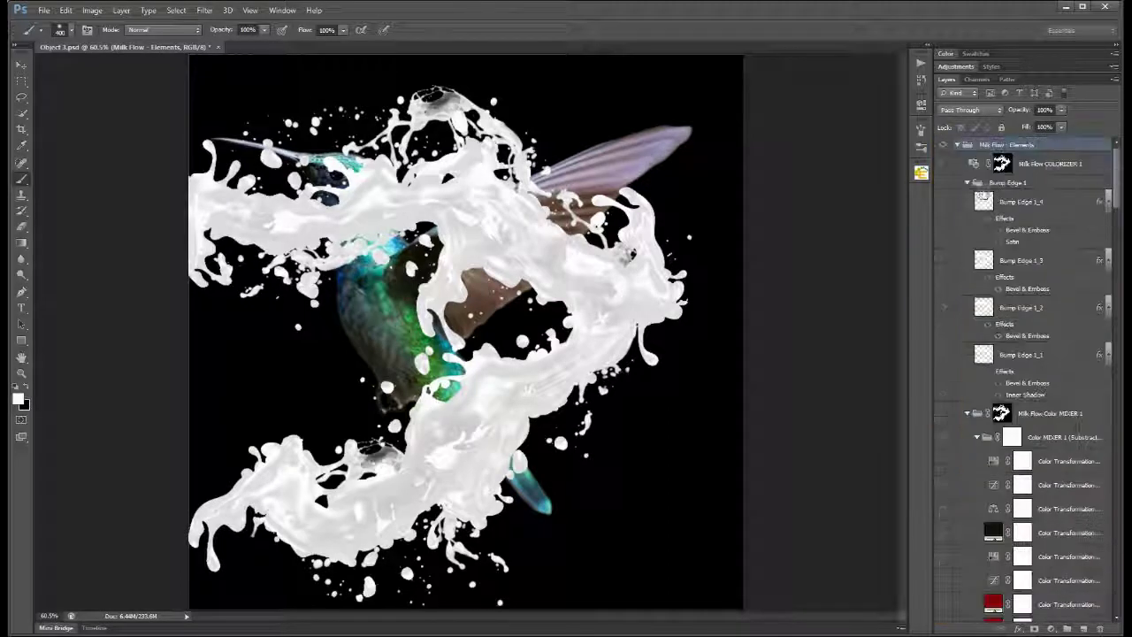
{"action": "left_click", "coordinate": [957, 144], "text": "alt"}
- Replace the caption with "With our sub-actions you can easily make all the adjustments"
{"action": "key", "text": "alt+Tab"}
{"action": "type", "text": "With our"}
{"action": "type", "text": "actions you c"}
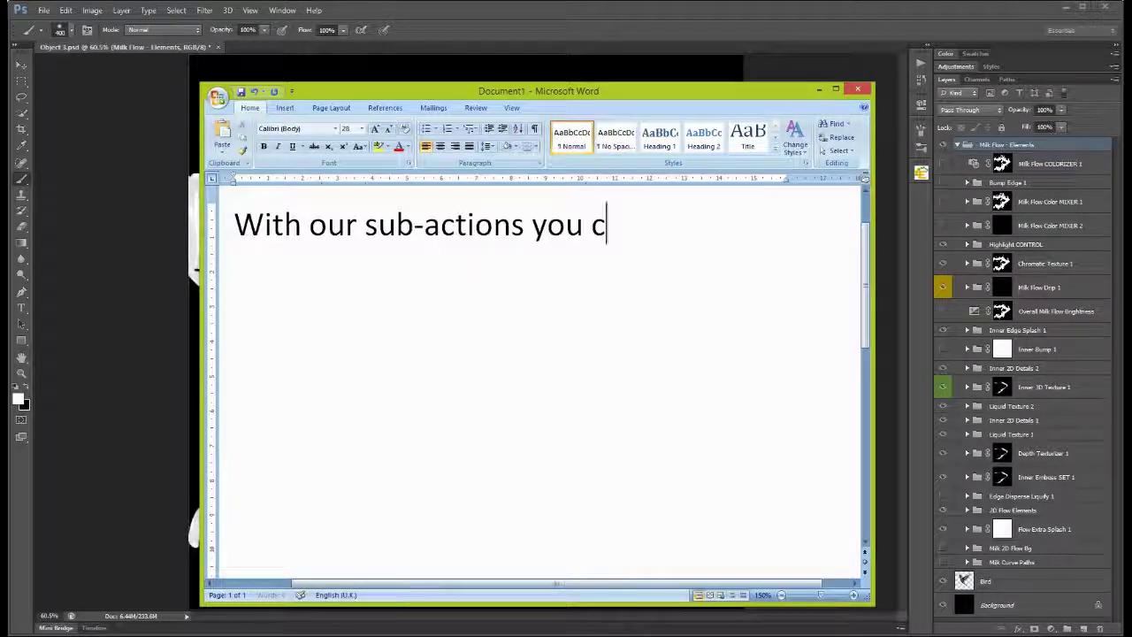
{"action": "type", "text": " make all"}
{"action": "type", "text": "tments"}
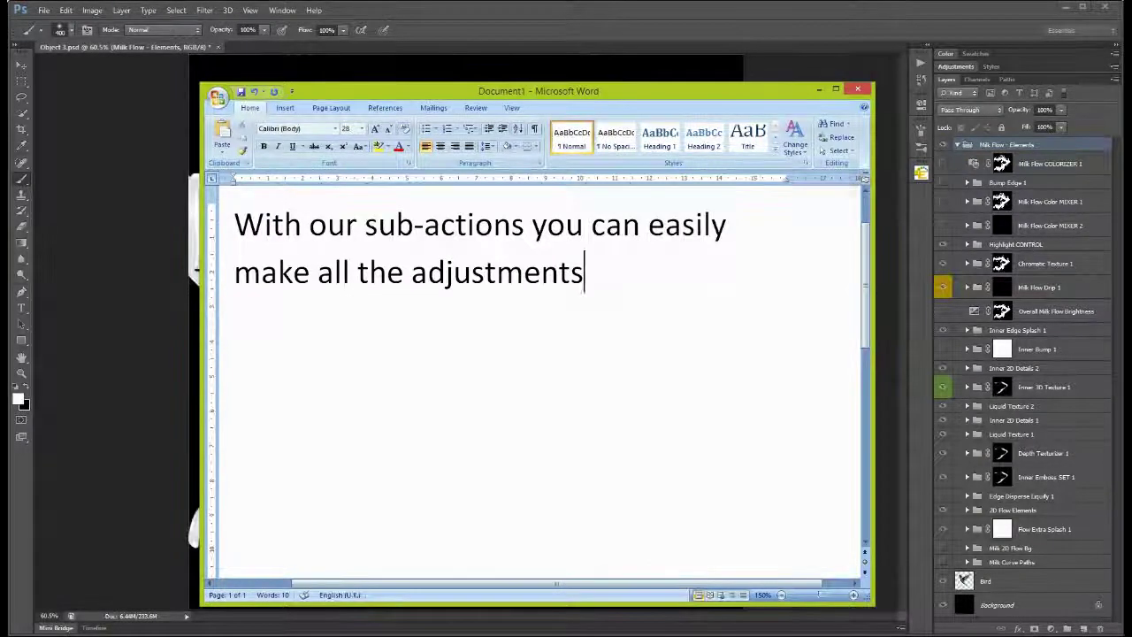
{"action": "key", "text": "alt+Tab"}
- Move the Bird layer above the Milk Flow group, add a layer mask, and load the splash selection
{"action": "left_click_drag", "start_coordinate": [985, 581], "coordinate": [986, 144]}
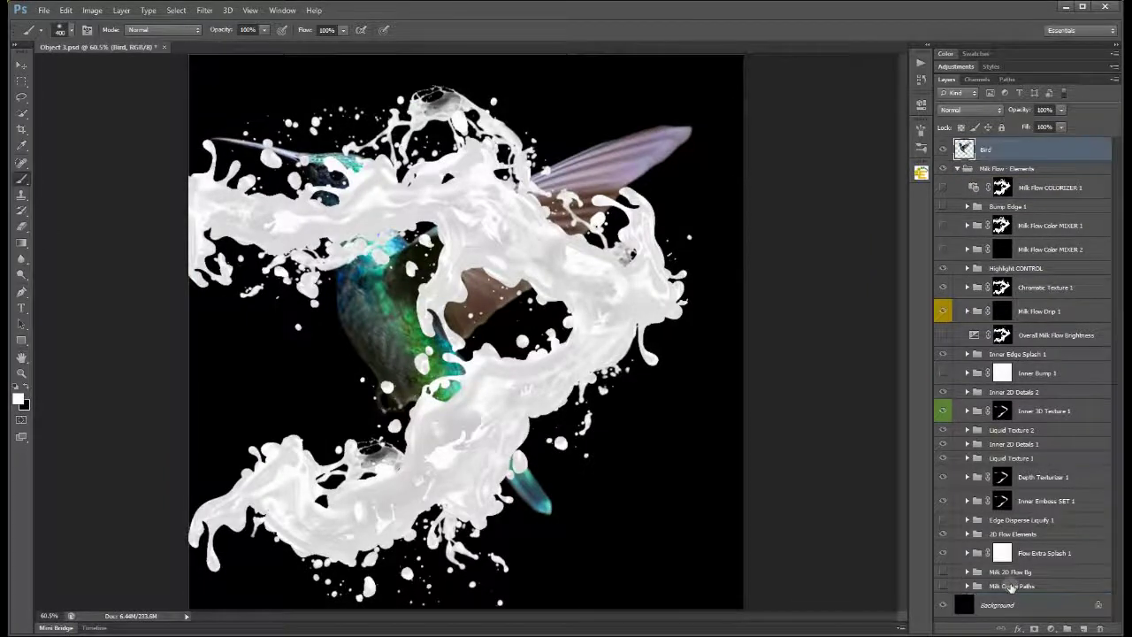
{"action": "left_click", "coordinate": [957, 168]}
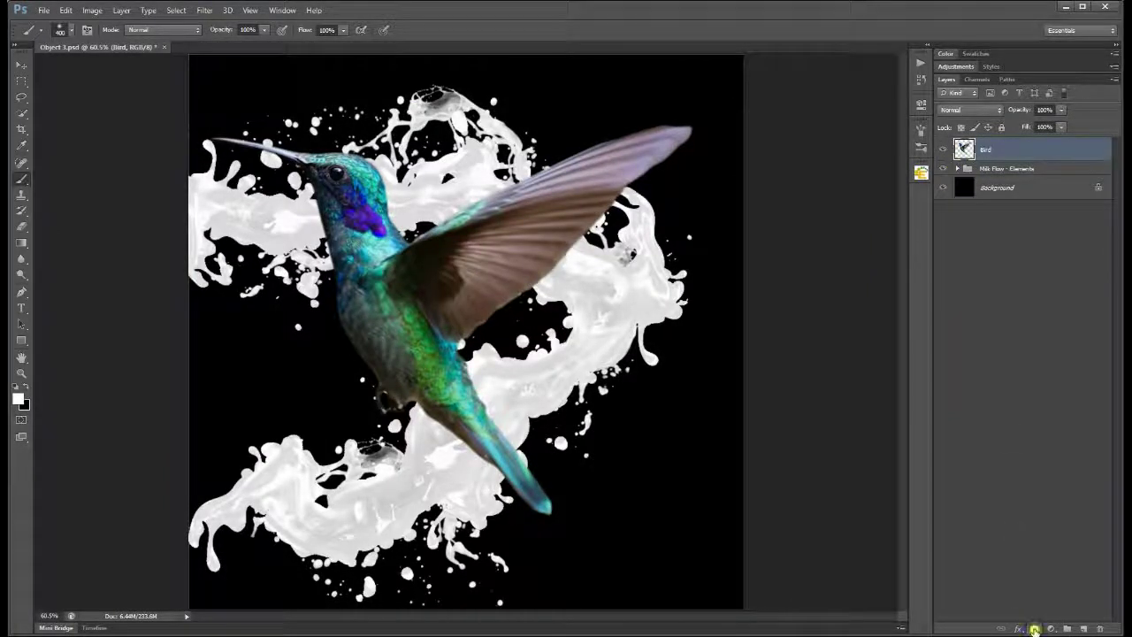
{"action": "left_click", "coordinate": [1034, 630]}
{"action": "left_click", "coordinate": [957, 169]}
{"action": "left_click", "coordinate": [1001, 187], "text": "ctrl"}
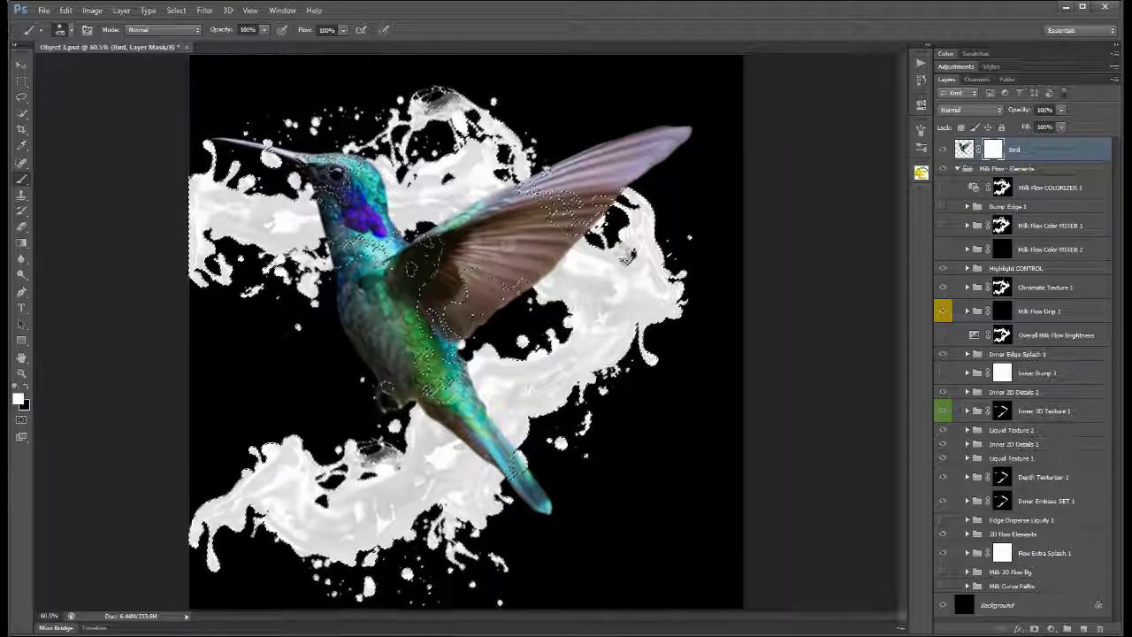
- Paint black in the Bird mask over the wing so the splash flows in front, then open Liquid Flow
{"action": "key", "text": "x"}
{"action": "left_click_drag", "start_coordinate": [443, 291], "coordinate": [611, 194]}
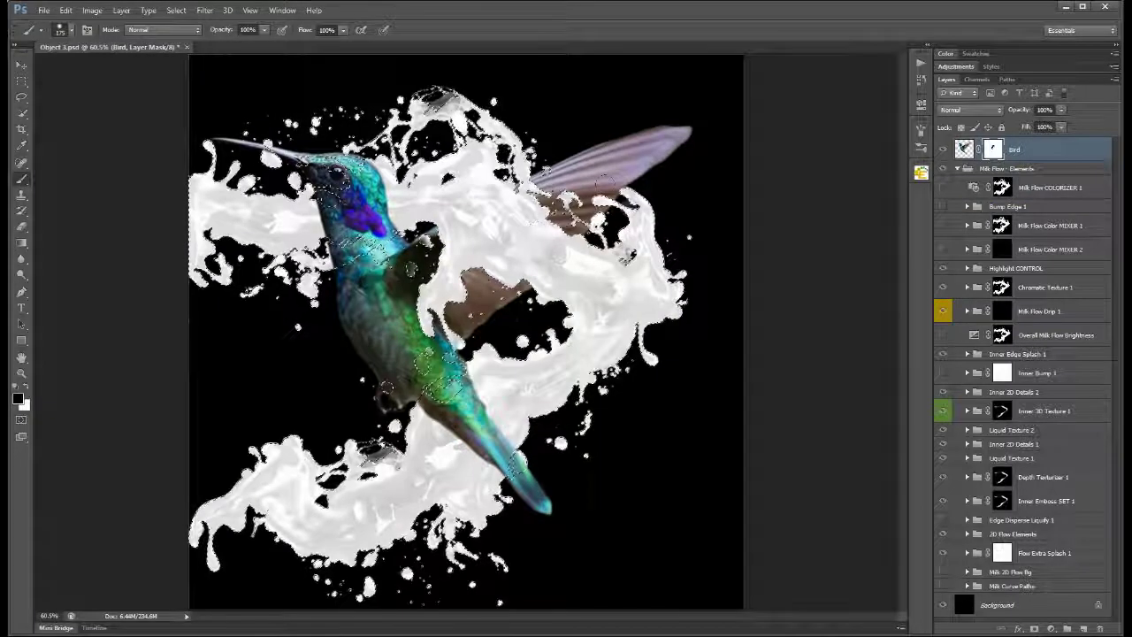
{"action": "key", "text": "ctrl+d"}
{"action": "key", "text": "x"}
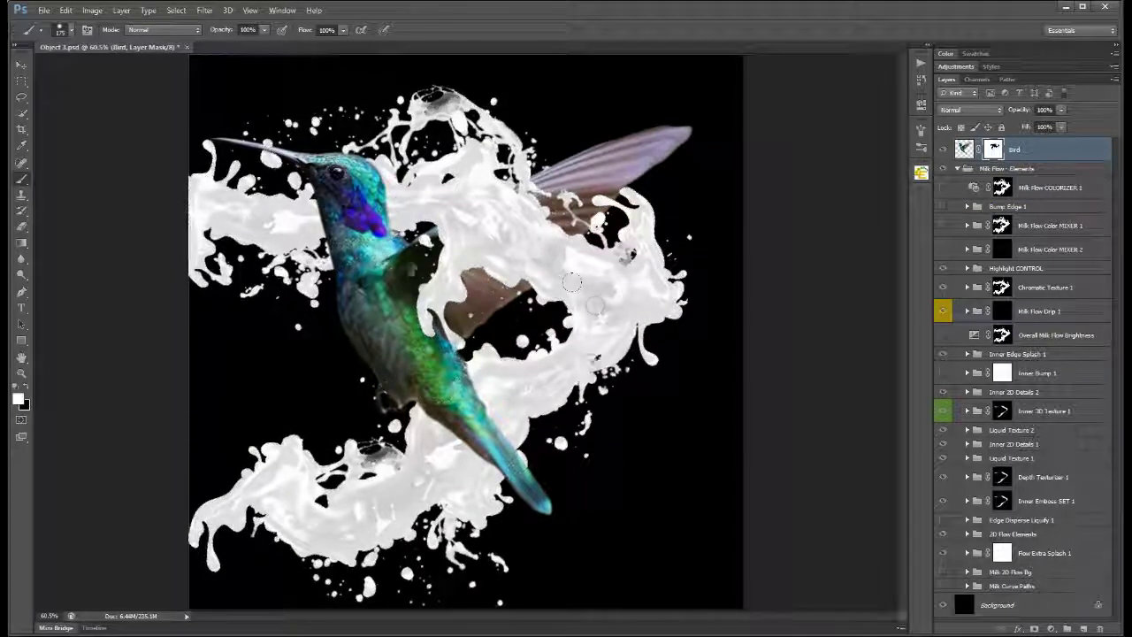
{"action": "key", "text": "v"}
{"action": "left_click", "coordinate": [921, 172]}
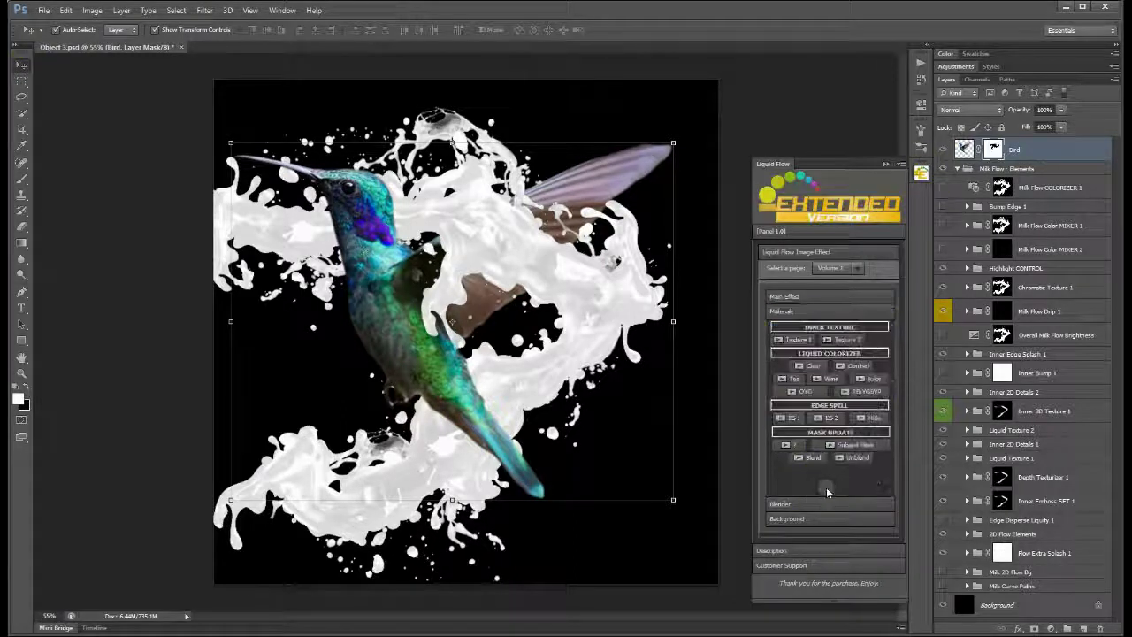
- Apply Liquid Colorizer, tuning the splash to glossy yellow-green with a cyan edge tint
{"action": "left_click", "coordinate": [812, 392]}
{"action": "left_click_drag", "start_coordinate": [920, 207], "coordinate": [925, 273]}
{"action": "left_click", "coordinate": [902, 286]}
{"action": "left_click_drag", "start_coordinate": [901, 286], "coordinate": [901, 255]}
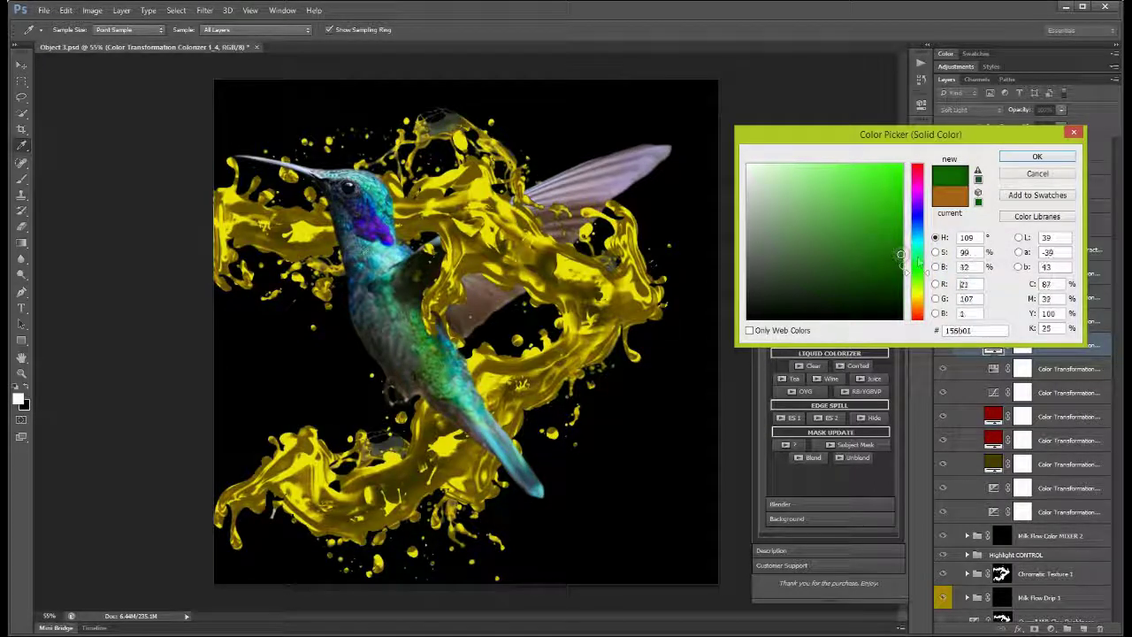
{"action": "mouse_move", "coordinate": [927, 267]}
{"action": "left_mouse_down"}
{"action": "mouse_move", "coordinate": [921, 255]}
{"action": "mouse_move", "coordinate": [922, 269]}
{"action": "left_mouse_up"}
{"action": "mouse_move", "coordinate": [890, 182]}
{"action": "left_mouse_down"}
{"action": "mouse_move", "coordinate": [906, 234]}
{"action": "mouse_move", "coordinate": [901, 205]}
{"action": "left_mouse_up"}
{"action": "left_click_drag", "start_coordinate": [982, 330], "coordinate": [938, 330]}
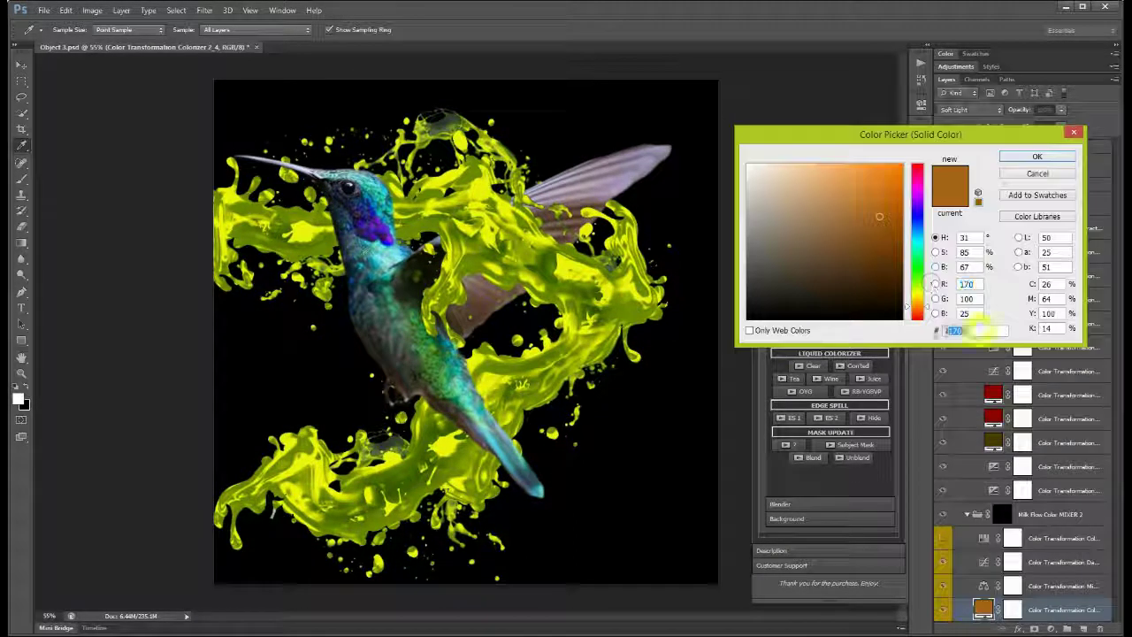
{"action": "mouse_move", "coordinate": [935, 290]}
{"action": "left_mouse_down"}
{"action": "mouse_move", "coordinate": [929, 190]}
{"action": "mouse_move", "coordinate": [926, 206]}
{"action": "left_mouse_up"}
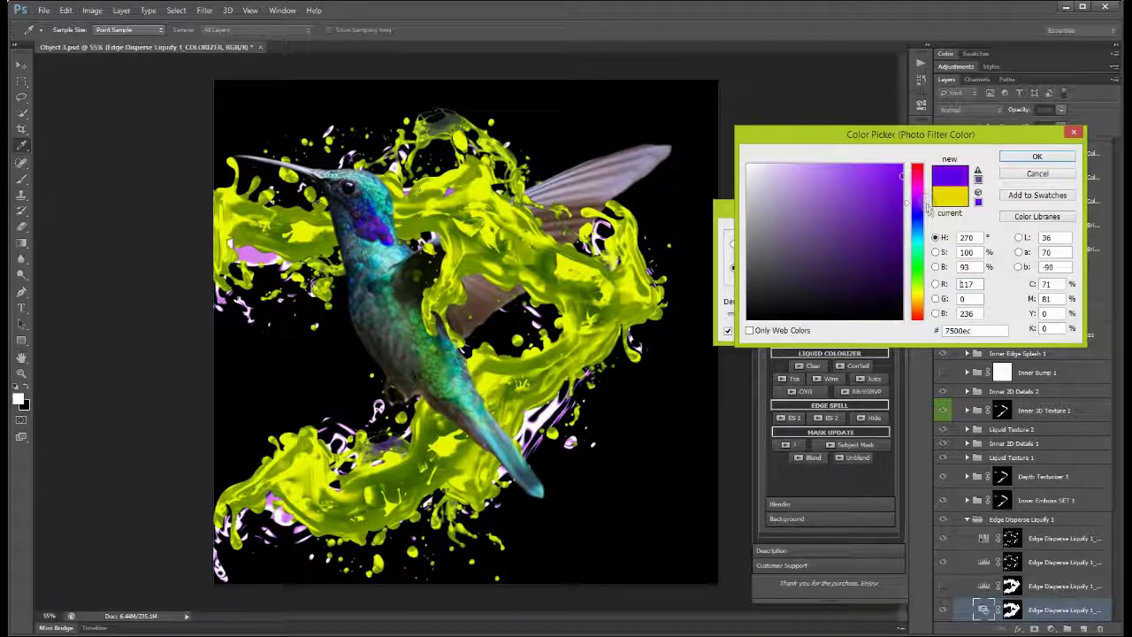
{"action": "left_click_drag", "start_coordinate": [927, 208], "coordinate": [927, 241]}
{"action": "left_click", "coordinate": [1008, 158]}
{"action": "left_click", "coordinate": [922, 232]}
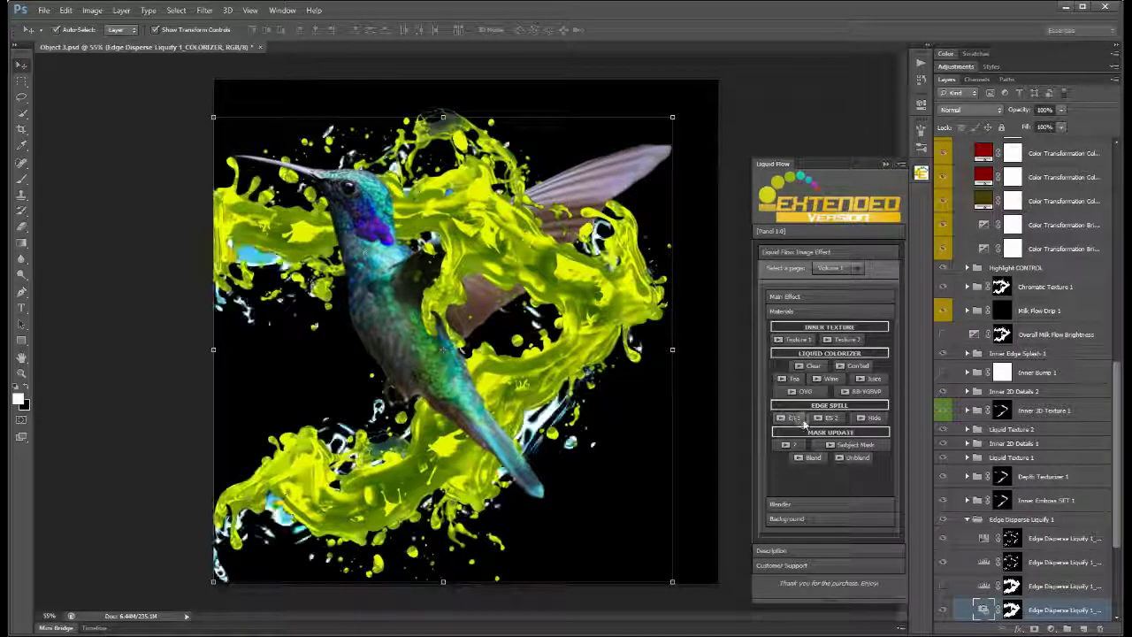
- Add Edge Spill ES1 and Highlight Control 2, then pick a dark background colour with BG Adjustment Color
{"action": "left_click", "coordinate": [781, 503]}
{"action": "left_click", "coordinate": [823, 382]}
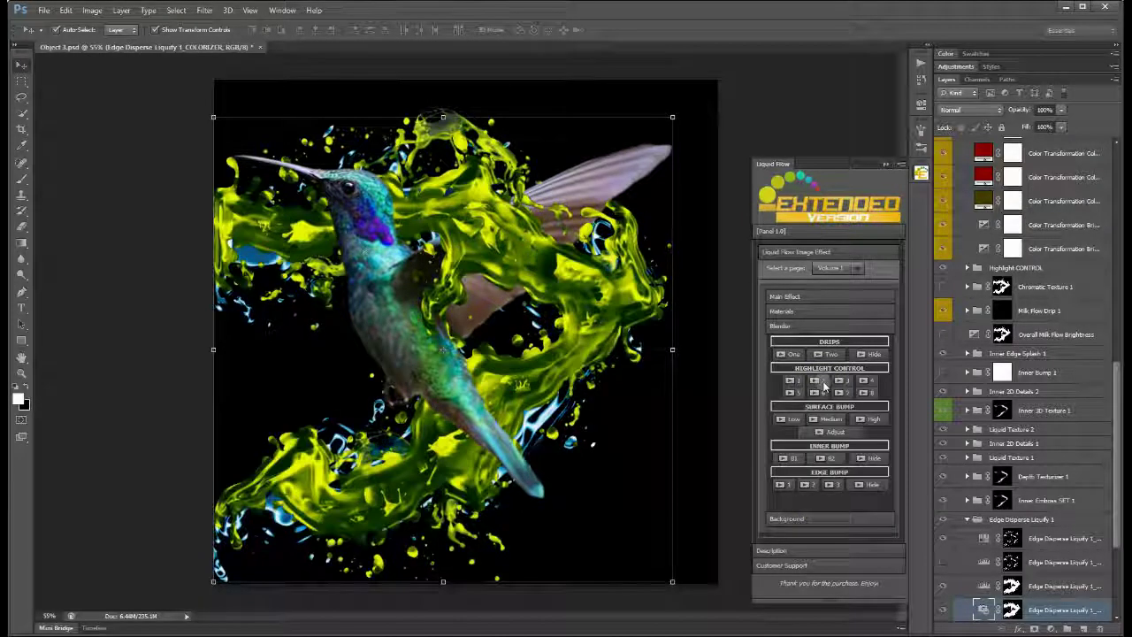
{"action": "left_click", "coordinate": [814, 518]}
{"action": "left_click", "coordinate": [869, 372]}
{"action": "left_click", "coordinate": [917, 264]}
{"action": "left_click", "coordinate": [895, 301]}
{"action": "left_click", "coordinate": [917, 232]}
- Confirm the dark blue 01385f background, collapse Milk Flow - Elements and close the Liquid Flow panel
{"action": "left_click", "coordinate": [899, 265]}
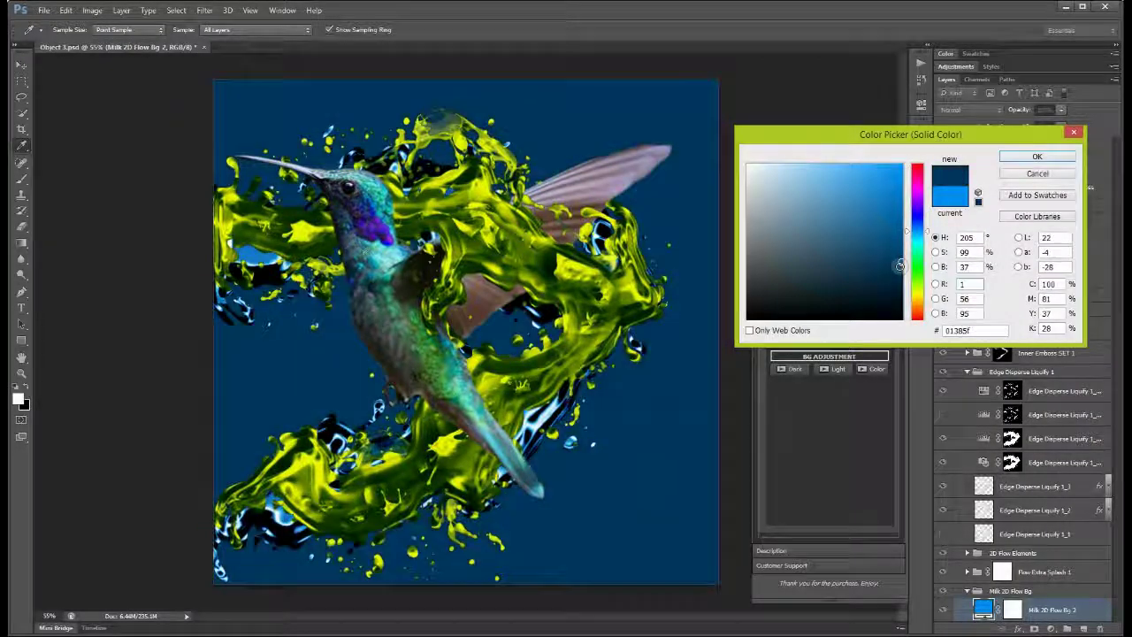
{"action": "left_click", "coordinate": [1037, 157]}
{"action": "key", "text": "v"}
{"action": "scroll", "coordinate": [449, 358], "scroll_direction": "up", "scroll_amount": 3}
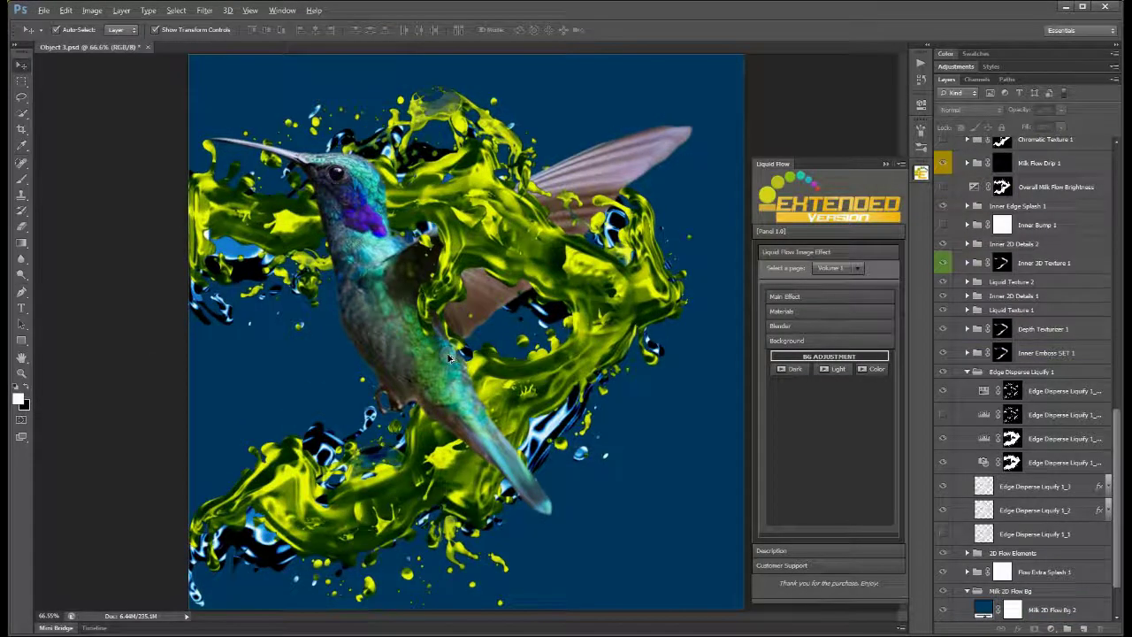
{"action": "scroll", "coordinate": [449, 358], "scroll_direction": "up", "scroll_amount": 2}
{"action": "scroll", "coordinate": [976, 344], "scroll_direction": "up", "scroll_amount": 5}
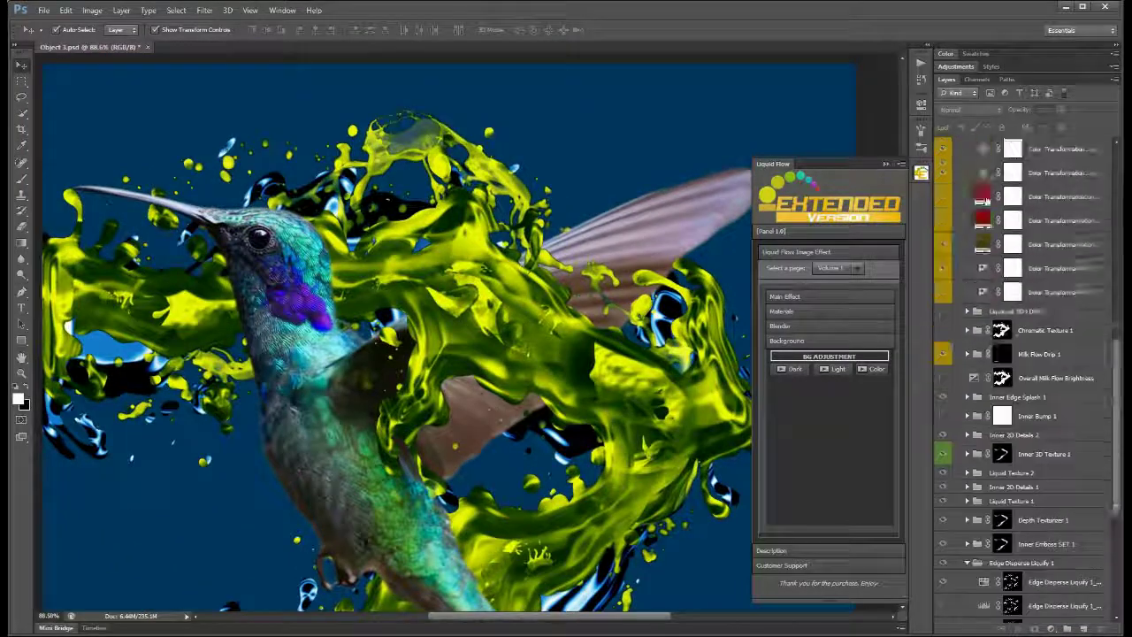
{"action": "scroll", "coordinate": [976, 344], "scroll_direction": "up", "scroll_amount": 5}
{"action": "left_click", "coordinate": [958, 169]}
{"action": "left_click", "coordinate": [885, 163]}
{"action": "scroll", "coordinate": [425, 319], "scroll_direction": "up", "scroll_amount": 3}
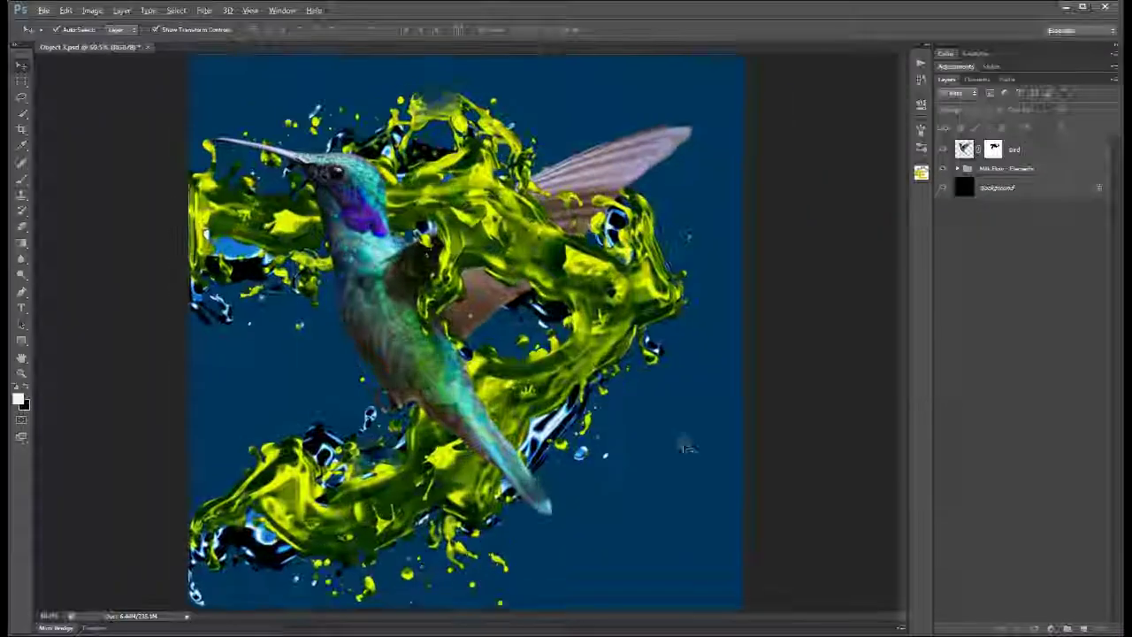
- Replace the caption with "Looking great! Thank you for watching and thanks for the purchase!"
{"action": "key", "text": "ctrl+a"}
{"action": "type", "text": "Looki"}
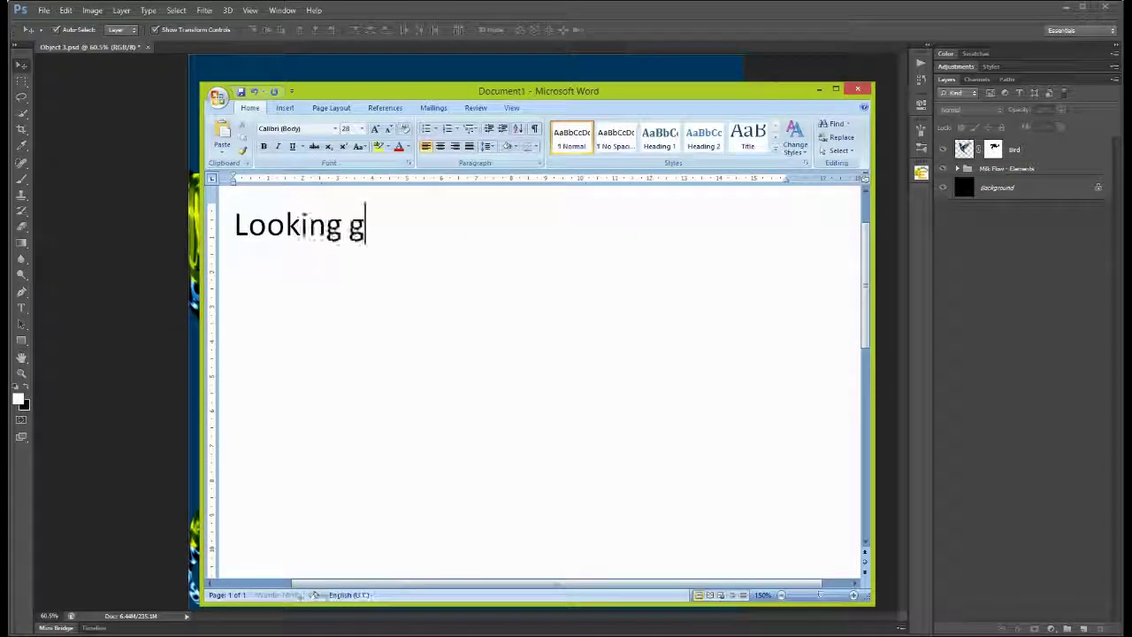
{"action": "type", "text": "!"}
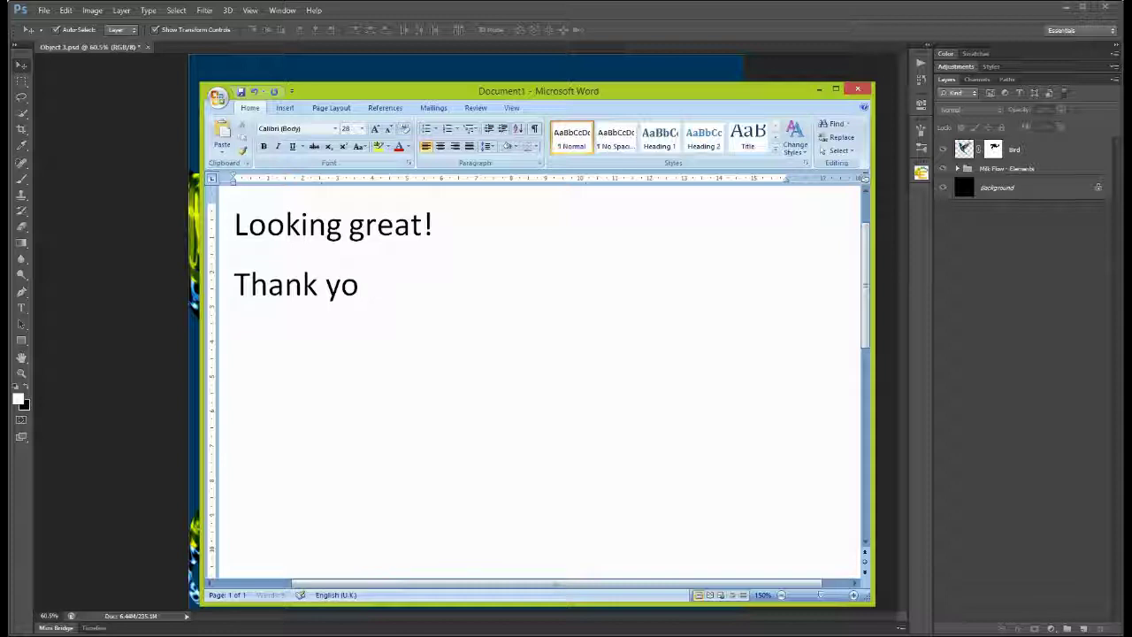
{"action": "type", "text": "s for the purchase"}
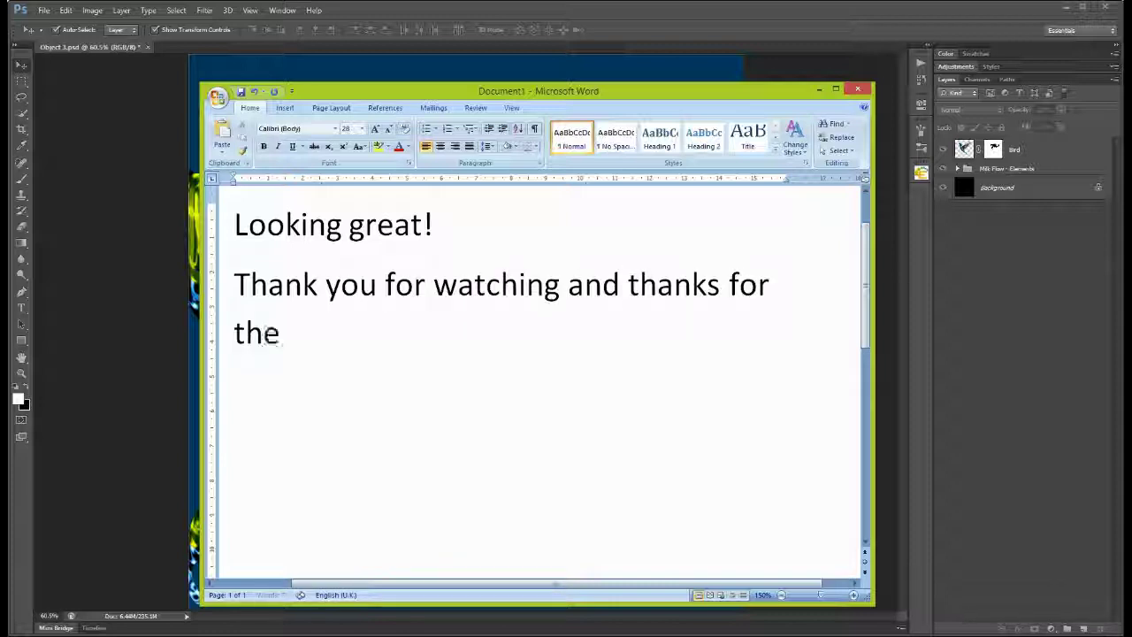